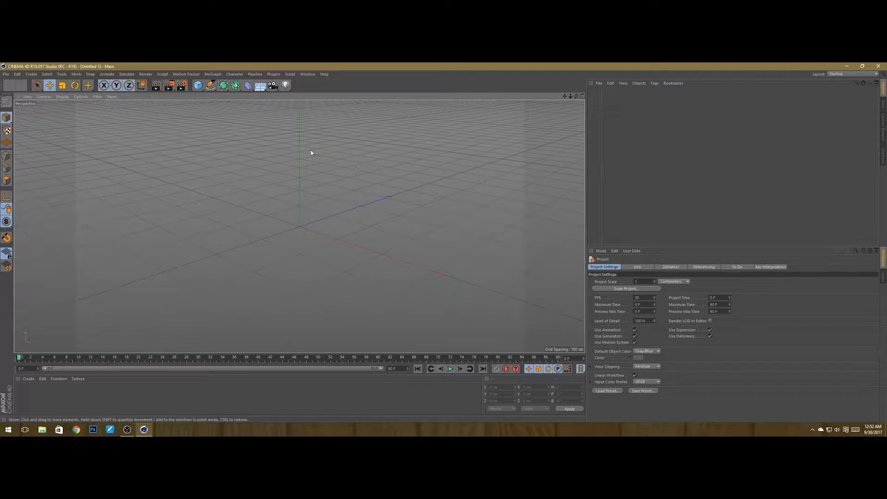
Step: Open the recent SQUAWK character file
{"action": "left_click", "coordinate": [6, 74]}
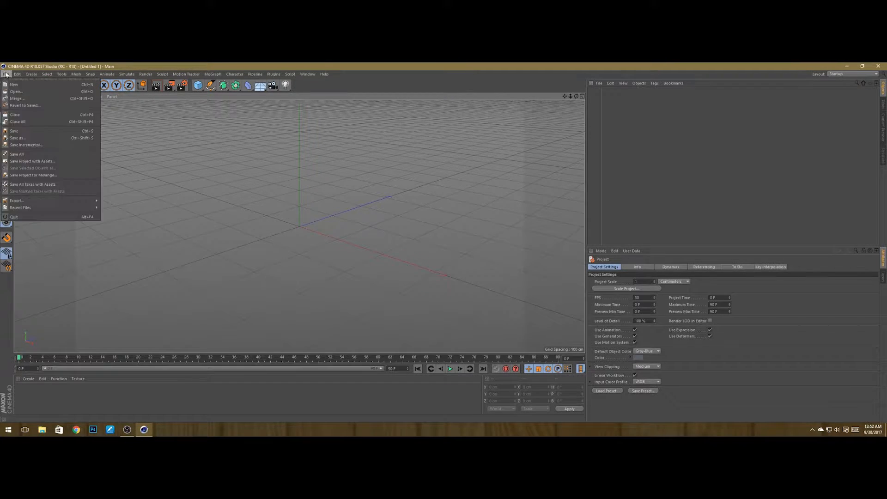
{"action": "mouse_move", "coordinate": [55, 209]}
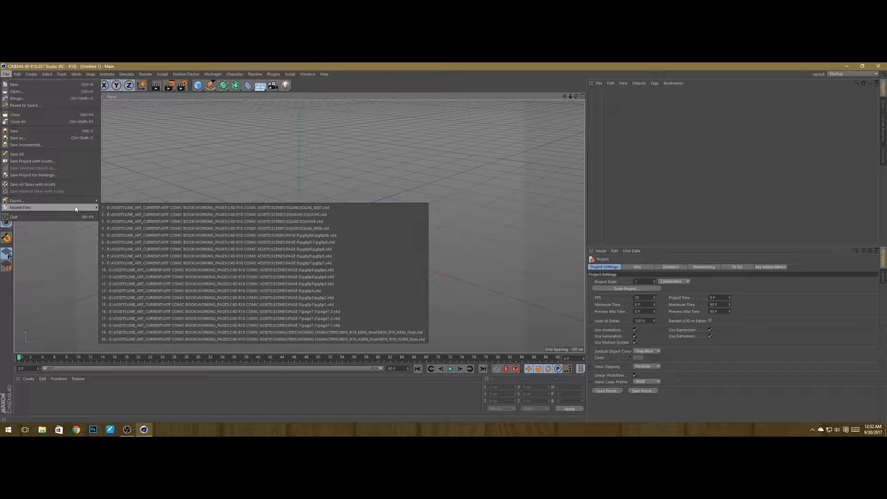
{"action": "left_click", "coordinate": [154, 220]}
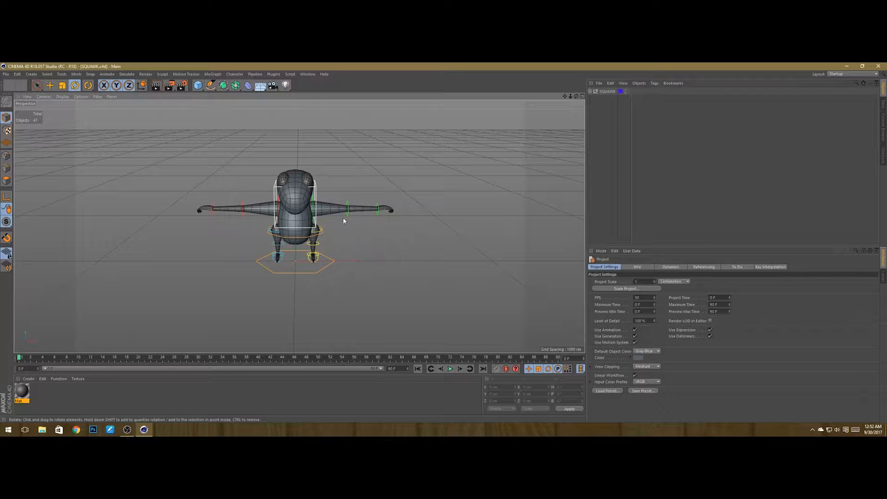
Step: Try rotating the character's right arm control, then undo the rotation
{"action": "scroll", "coordinate": [297, 203], "scroll_direction": "up", "scroll_amount": 3}
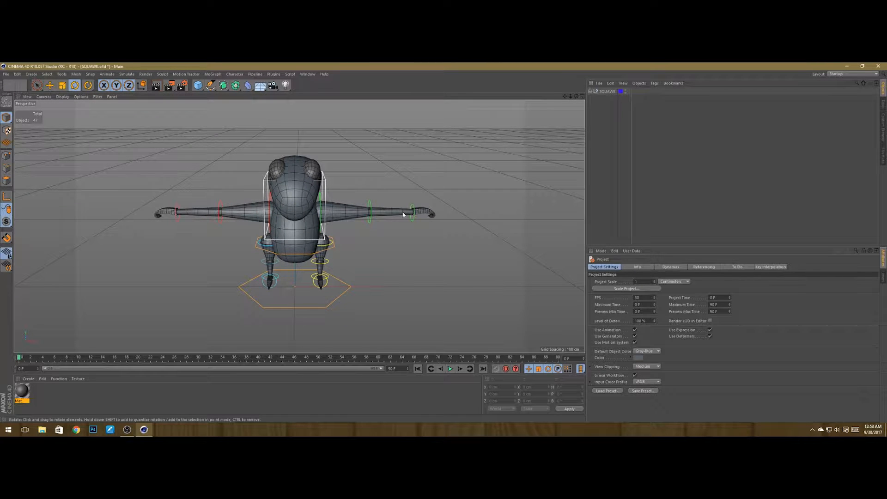
{"action": "left_click_drag", "start_coordinate": [403, 214], "coordinate": [342, 202], "text": "alt"}
{"action": "left_click", "coordinate": [351, 180]}
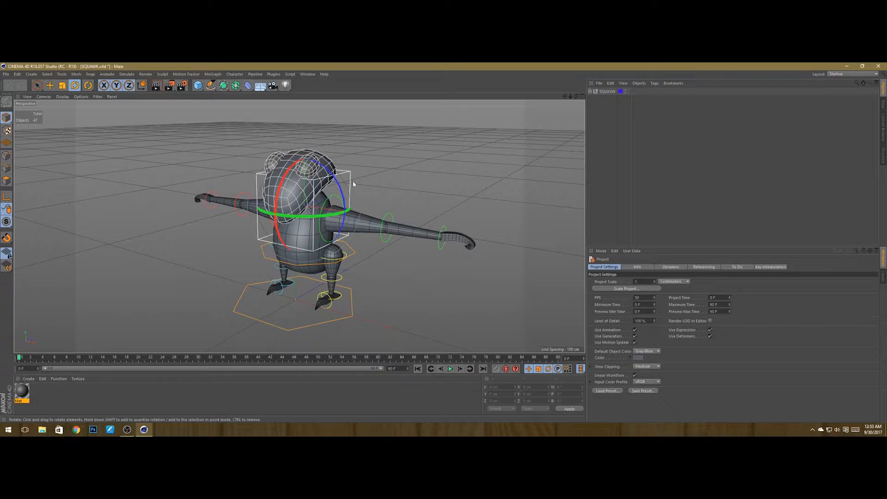
{"action": "left_click", "coordinate": [399, 203]}
{"action": "left_click", "coordinate": [337, 199]}
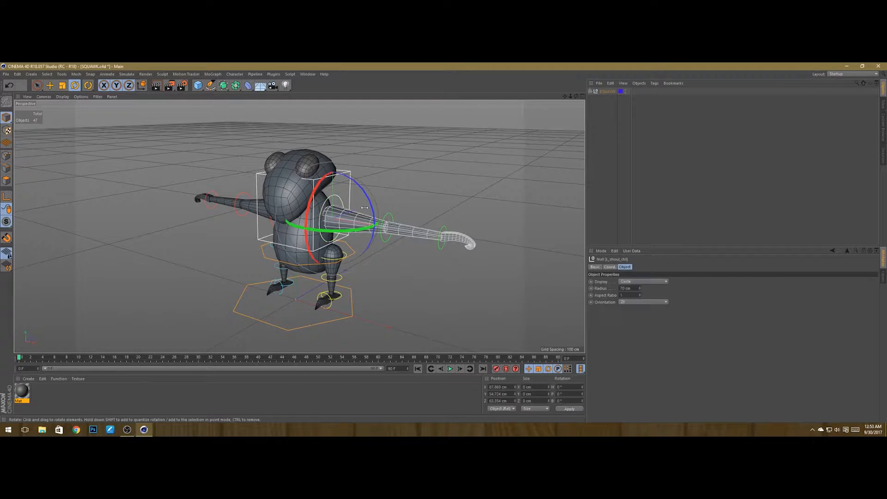
{"action": "left_click_drag", "start_coordinate": [363, 192], "coordinate": [362, 242]}
{"action": "key", "text": "ctrl+z"}
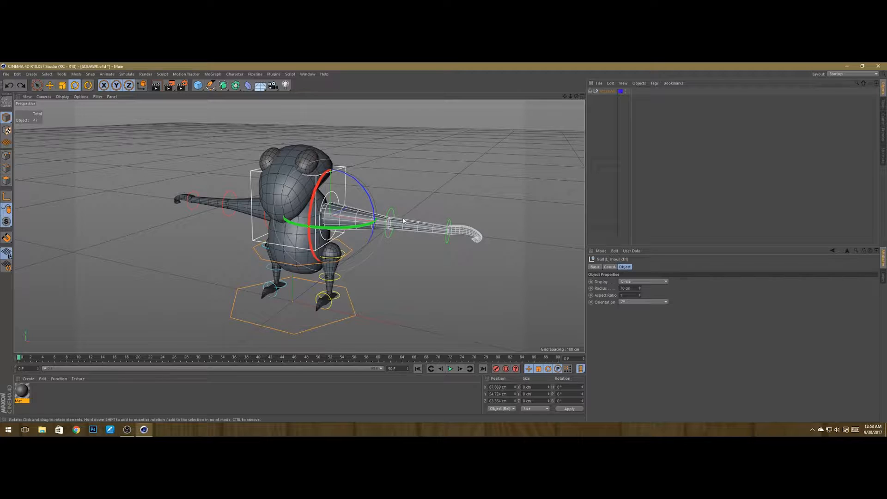
Step: Switch to the Move tool and select the SQUAWK root null of the rig
{"action": "left_click", "coordinate": [629, 139]}
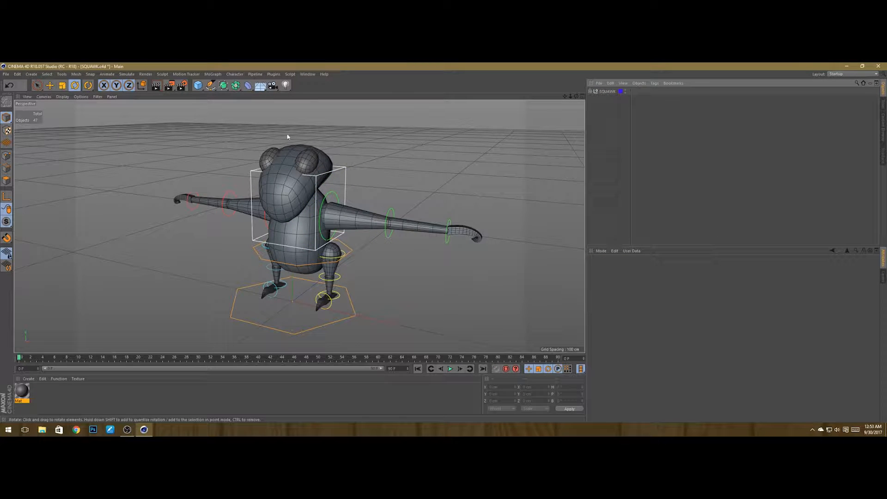
{"action": "scroll", "coordinate": [146, 159], "scroll_direction": "down", "scroll_amount": 4}
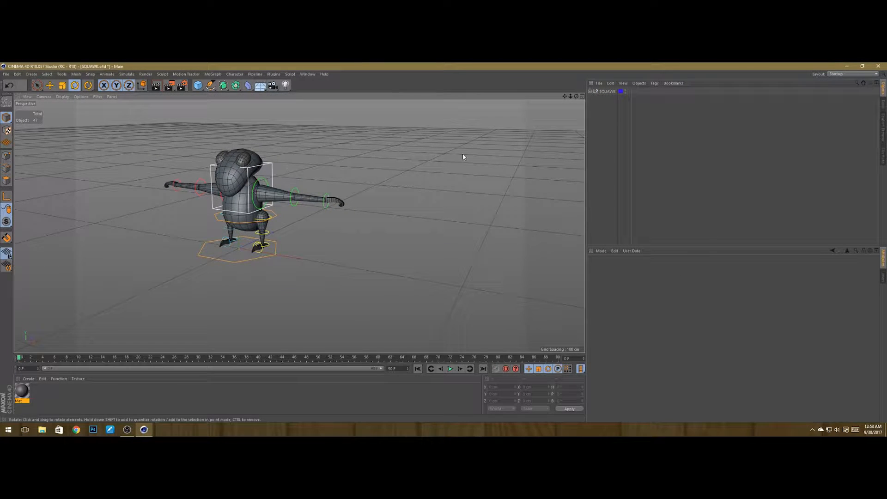
{"action": "middle_click_drag", "start_coordinate": [319, 177], "coordinate": [364, 193], "text": "alt"}
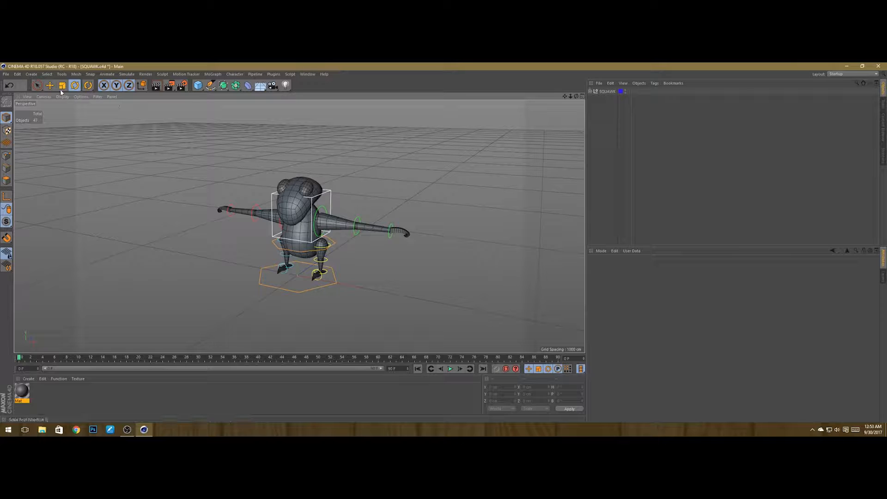
{"action": "key", "text": "e"}
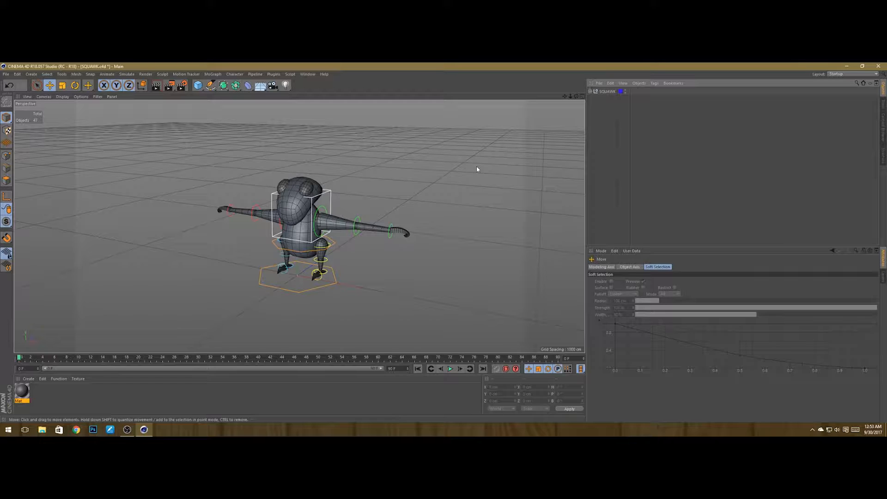
{"action": "left_click", "coordinate": [606, 93]}
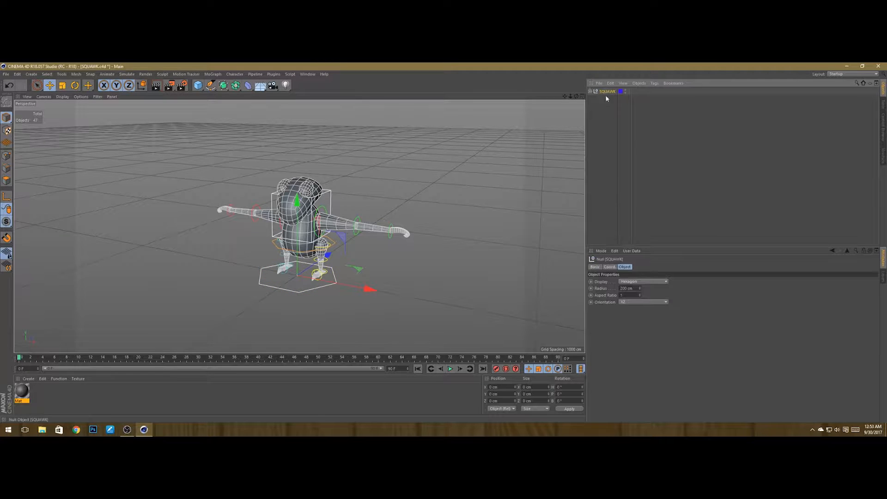
{"action": "left_click", "coordinate": [610, 132]}
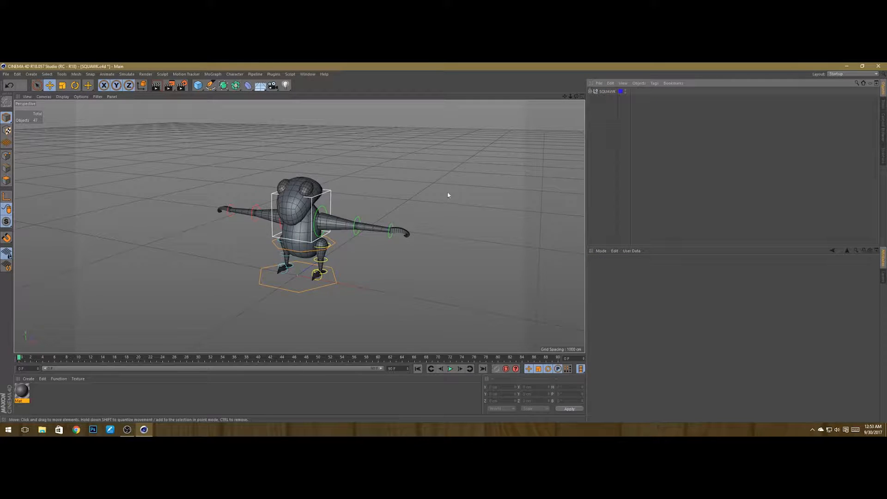
{"action": "left_click", "coordinate": [601, 92]}
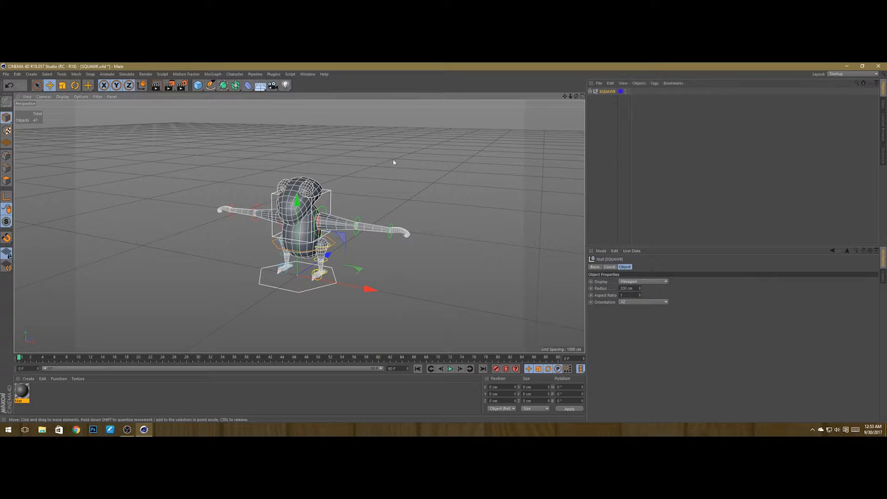
Step: Duplicate the whole SQUAWK rig twice side by side along the X axis and save the file
{"action": "left_click_drag", "start_coordinate": [394, 162], "coordinate": [333, 245], "text": "alt"}
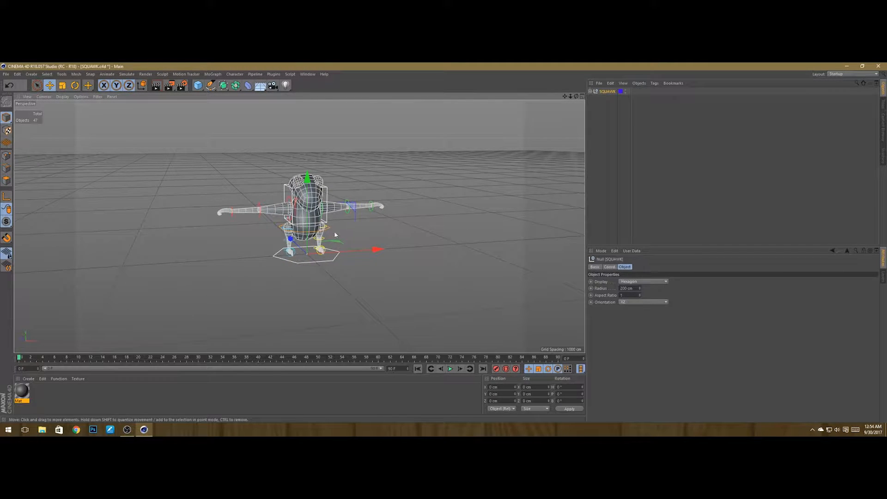
{"action": "left_click_drag", "start_coordinate": [565, 96], "coordinate": [519, 126]}
{"action": "left_click_drag", "start_coordinate": [404, 288], "coordinate": [345, 295], "text": "alt"}
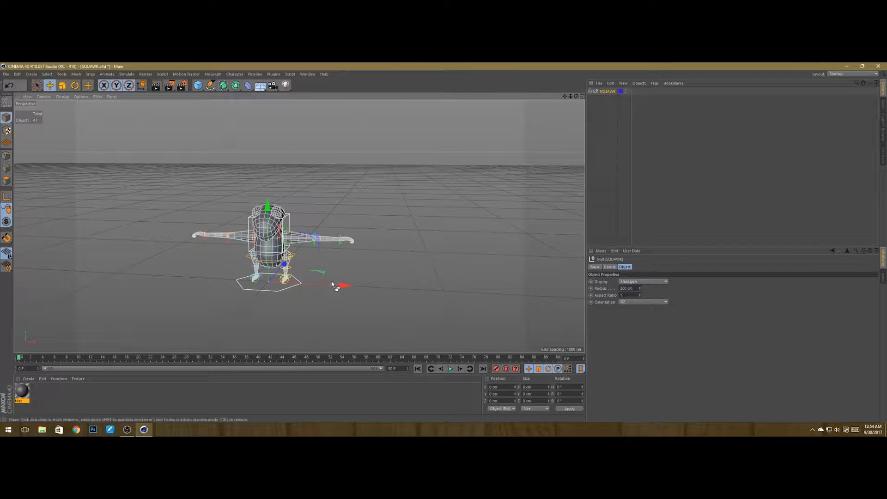
{"action": "left_click_drag", "start_coordinate": [329, 289], "coordinate": [160, 303], "text": "ctrl"}
{"action": "scroll", "coordinate": [305, 194], "scroll_direction": "down", "scroll_amount": 3}
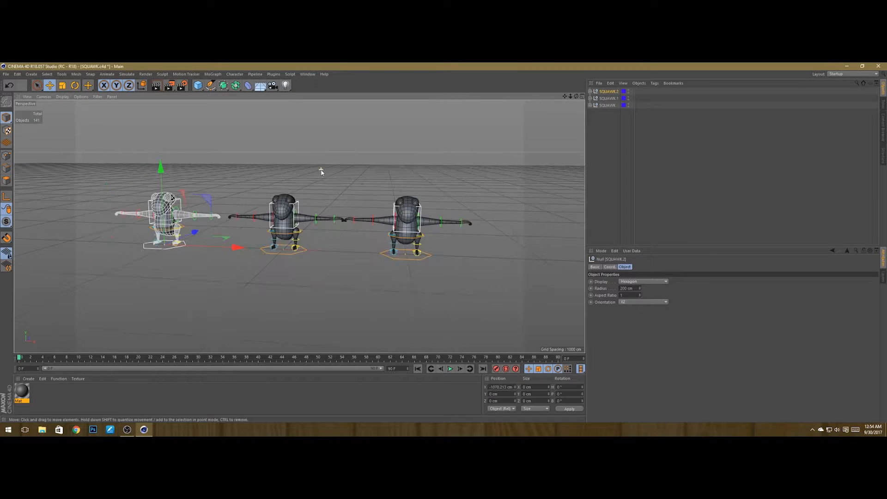
{"action": "key", "text": "ctrl+s"}
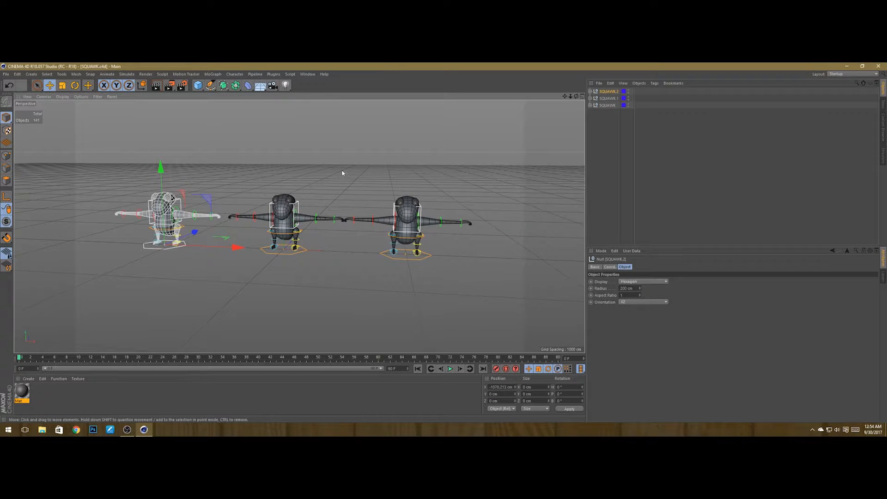
Step: Move the rightmost character copy a little further along the X axis
{"action": "left_click_drag", "start_coordinate": [342, 171], "coordinate": [344, 191], "text": "alt"}
{"action": "left_click", "coordinate": [436, 265]}
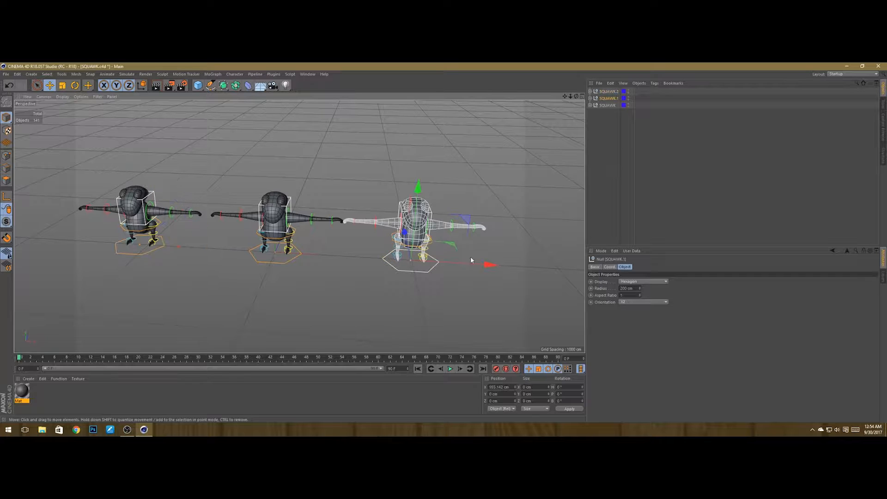
{"action": "left_click_drag", "start_coordinate": [471, 263], "coordinate": [491, 272]}
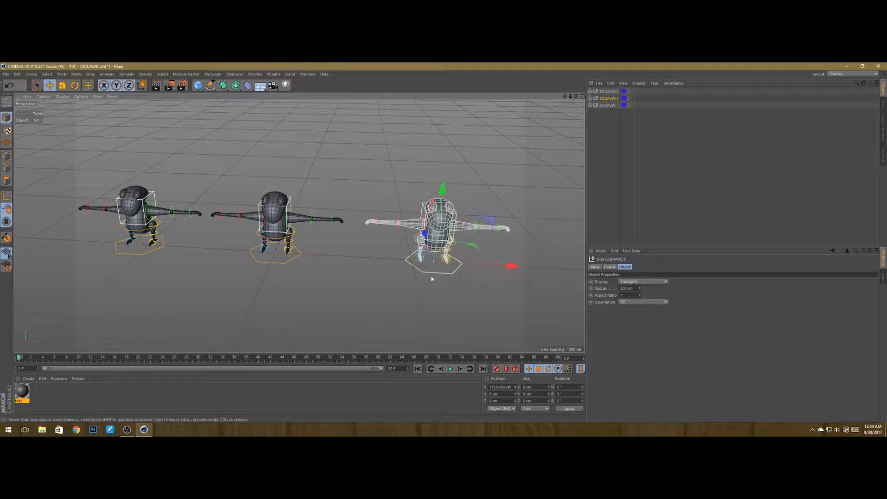
{"action": "left_click_drag", "start_coordinate": [365, 276], "coordinate": [343, 259], "text": "alt"}
{"action": "scroll", "coordinate": [310, 257], "scroll_direction": "down", "scroll_amount": 1}
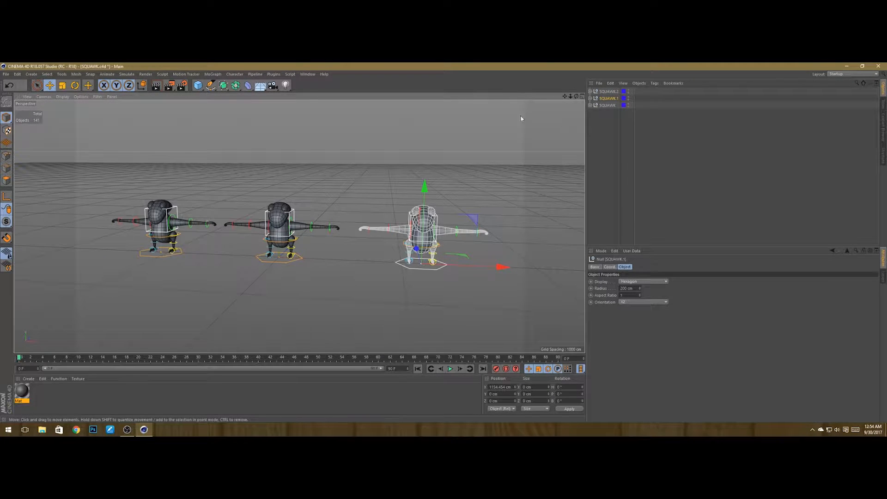
Step: Examine the nearest character copy up close from a three-quarter angle
{"action": "left_click_drag", "start_coordinate": [566, 96], "coordinate": [528, 98]}
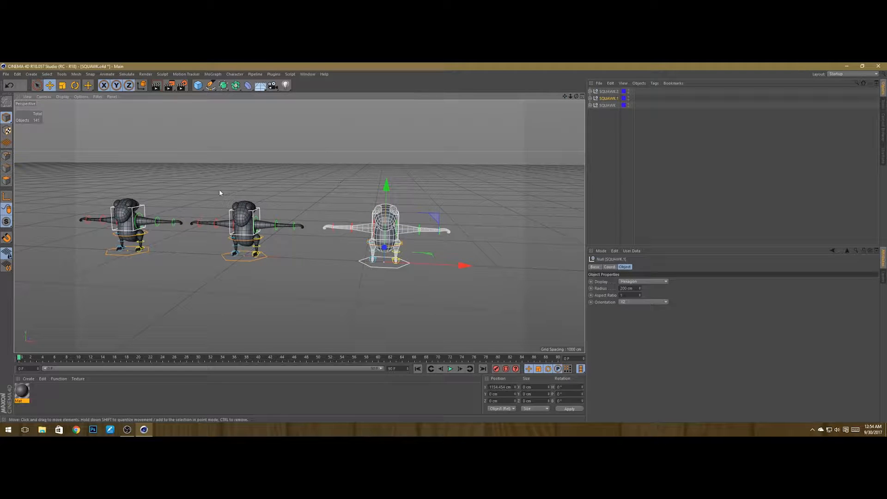
{"action": "left_click_drag", "start_coordinate": [507, 222], "coordinate": [510, 162], "text": "alt"}
{"action": "left_click", "coordinate": [508, 163]}
{"action": "scroll", "coordinate": [347, 245], "scroll_direction": "up", "scroll_amount": 4}
{"action": "scroll", "coordinate": [355, 196], "scroll_direction": "up", "scroll_amount": 6}
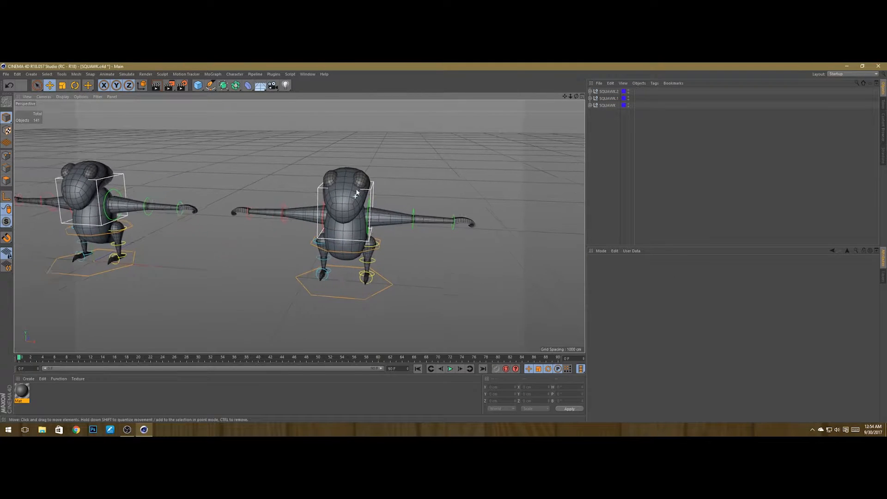
{"action": "left_click_drag", "start_coordinate": [365, 263], "coordinate": [349, 239], "text": "alt"}
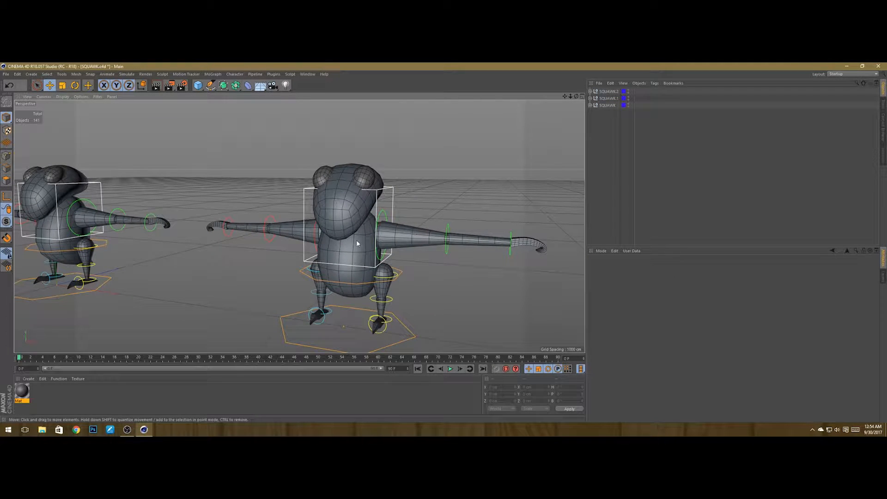
{"action": "middle_click_drag", "start_coordinate": [391, 251], "coordinate": [327, 244], "text": "alt"}
{"action": "left_click_drag", "start_coordinate": [326, 244], "coordinate": [365, 279], "text": "alt"}
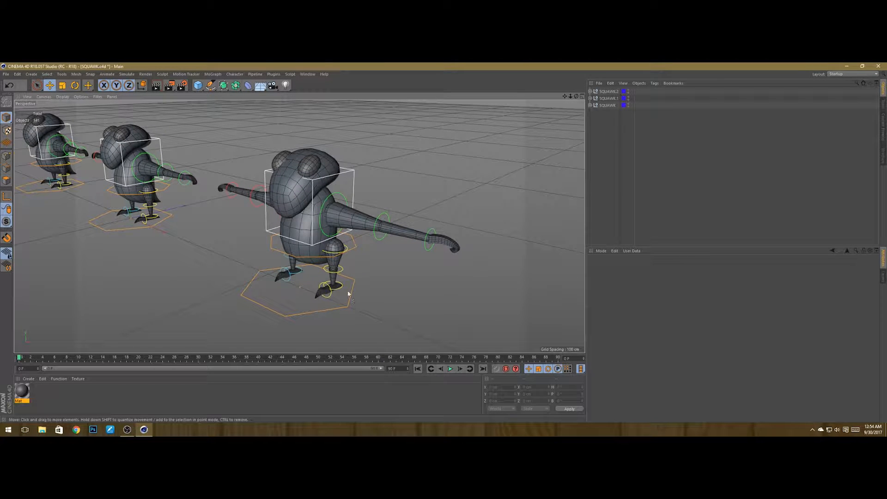
Step: Rotate the upper body control of the nearest copy so the torso tilts sideways
{"action": "left_click", "coordinate": [301, 198]}
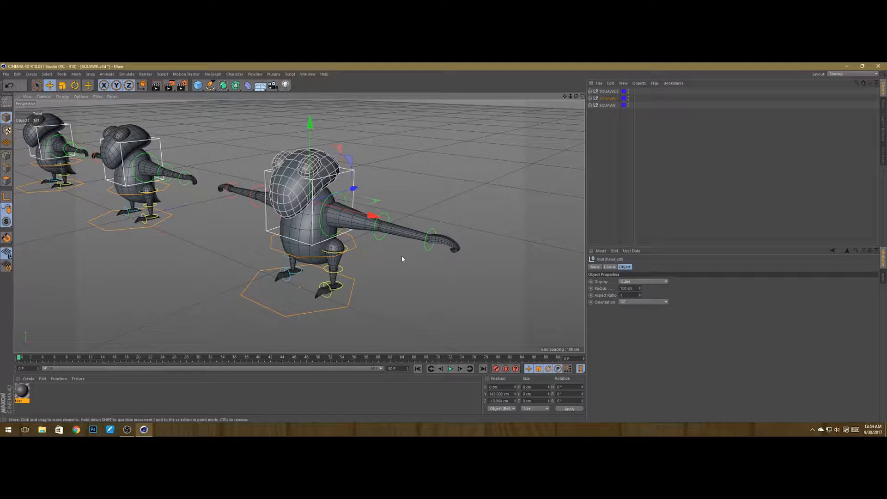
{"action": "left_click_drag", "start_coordinate": [401, 256], "coordinate": [403, 261], "text": "alt"}
{"action": "left_click", "coordinate": [383, 226]}
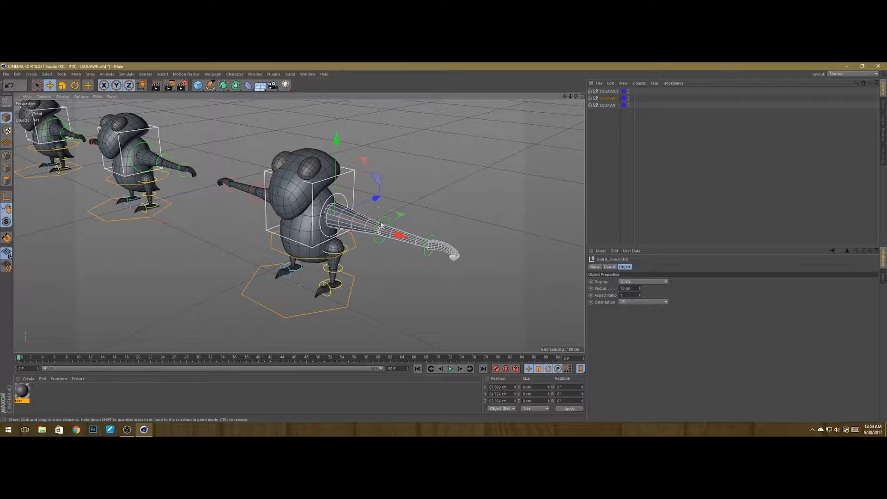
{"action": "left_click", "coordinate": [353, 241]}
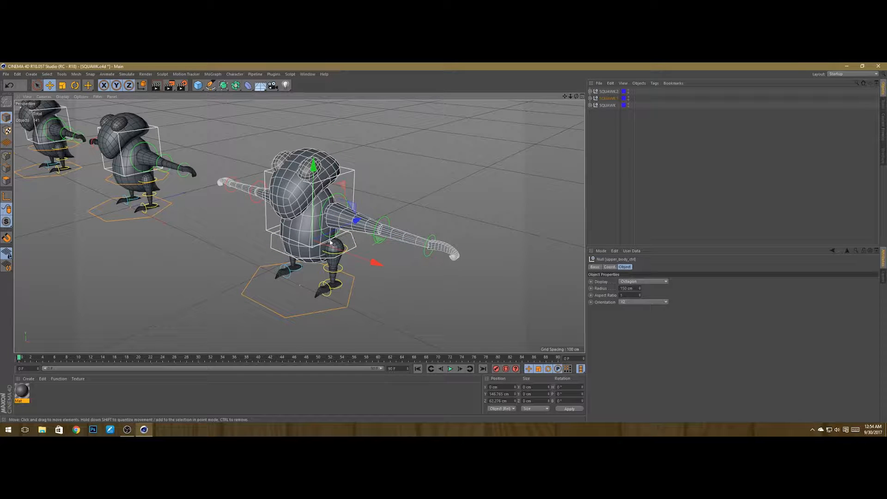
{"action": "key", "text": "r"}
{"action": "left_click_drag", "start_coordinate": [292, 225], "coordinate": [303, 190]}
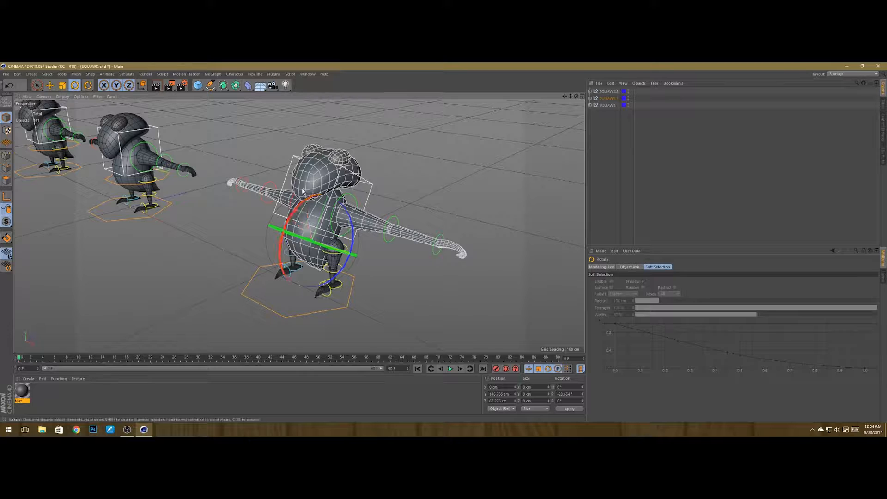
{"action": "left_click_drag", "start_coordinate": [362, 213], "coordinate": [358, 226], "text": "alt"}
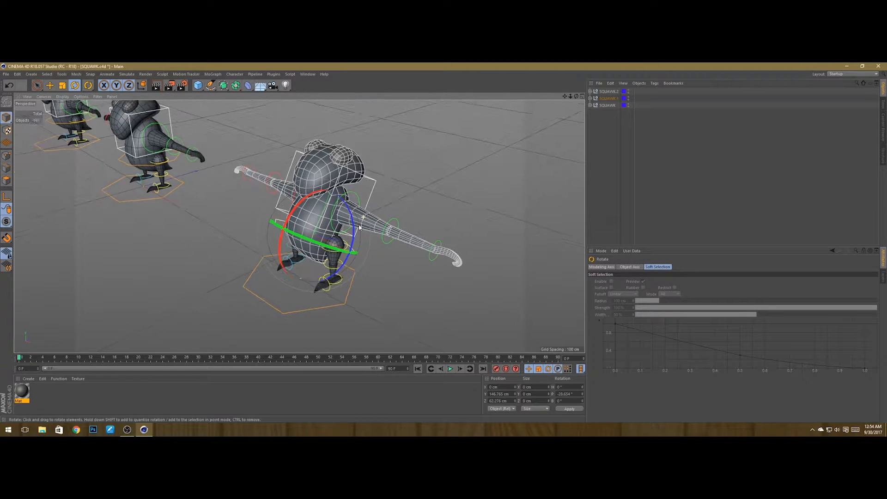
{"action": "left_click", "coordinate": [358, 199]}
{"action": "left_click_drag", "start_coordinate": [358, 199], "coordinate": [293, 209], "text": "alt"}
{"action": "left_click", "coordinate": [301, 206]}
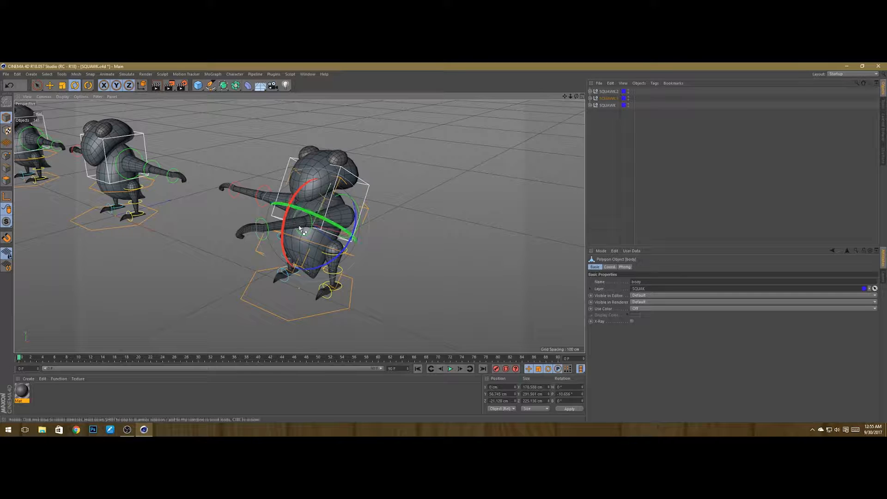
{"action": "key", "text": "ctrl+z"}
{"action": "left_click", "coordinate": [406, 237]}
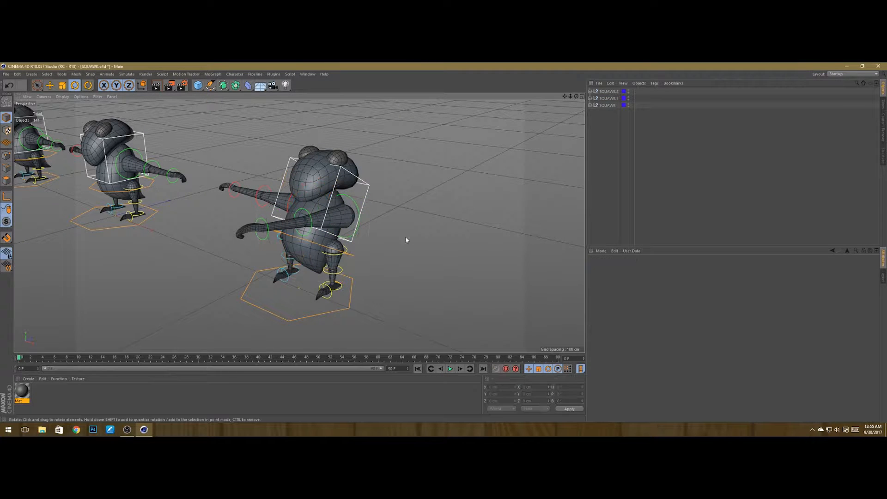
Step: Rotate the right shoulder control to raise the arm upward
{"action": "left_click_drag", "start_coordinate": [322, 208], "coordinate": [351, 196], "text": "alt"}
{"action": "left_click", "coordinate": [353, 218]}
{"action": "left_click_drag", "start_coordinate": [347, 217], "coordinate": [429, 204], "text": "alt"}
{"action": "left_click_drag", "start_coordinate": [394, 239], "coordinate": [382, 208], "text": "alt"}
{"action": "left_click", "coordinate": [338, 221]}
{"action": "left_click_drag", "start_coordinate": [383, 208], "coordinate": [351, 198], "text": "alt"}
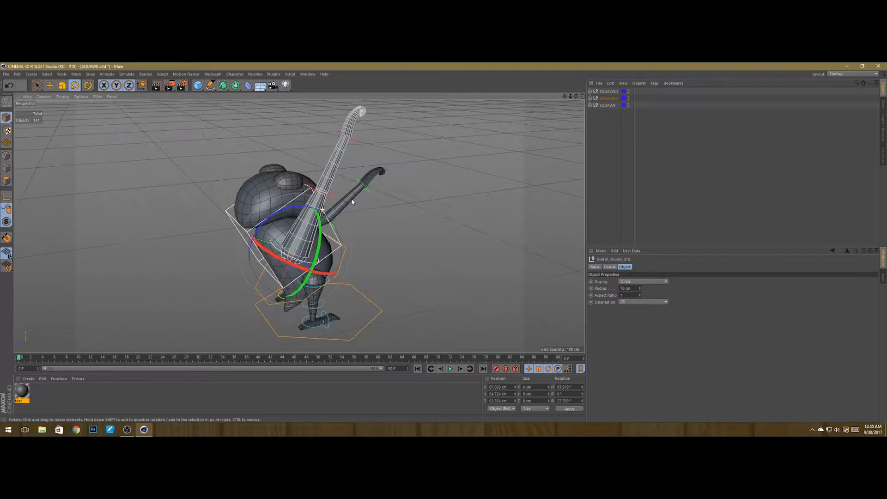
Step: Rotate the elbow control of the raised arm to bend it
{"action": "left_click", "coordinate": [303, 184]}
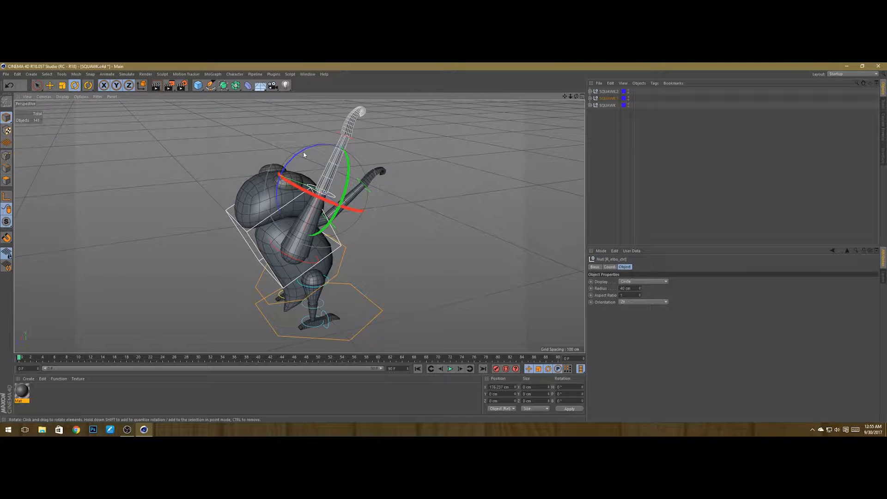
{"action": "left_click_drag", "start_coordinate": [304, 152], "coordinate": [392, 249]}
{"action": "key", "text": "ctrl+z"}
{"action": "left_click", "coordinate": [392, 248]}
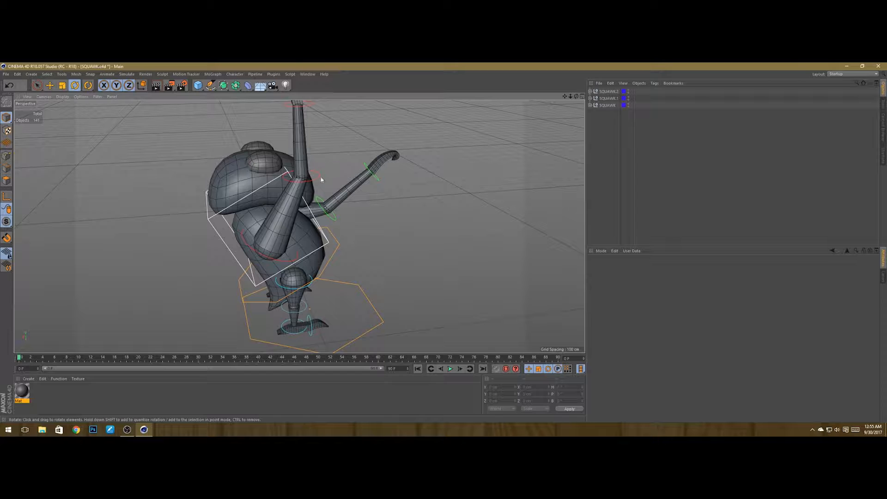
{"action": "left_click_drag", "start_coordinate": [328, 184], "coordinate": [341, 170], "text": "alt"}
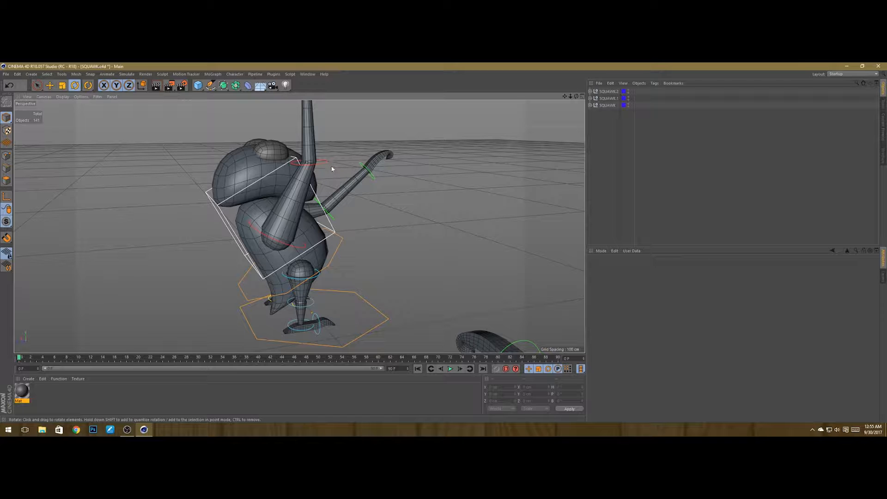
Step: Rotate the left arm controls of the nearest copy to bend that arm across the chest
{"action": "left_click", "coordinate": [324, 164]}
{"action": "left_click_drag", "start_coordinate": [323, 165], "coordinate": [423, 208], "text": "alt"}
{"action": "left_click", "coordinate": [376, 221]}
{"action": "left_click", "coordinate": [359, 237]}
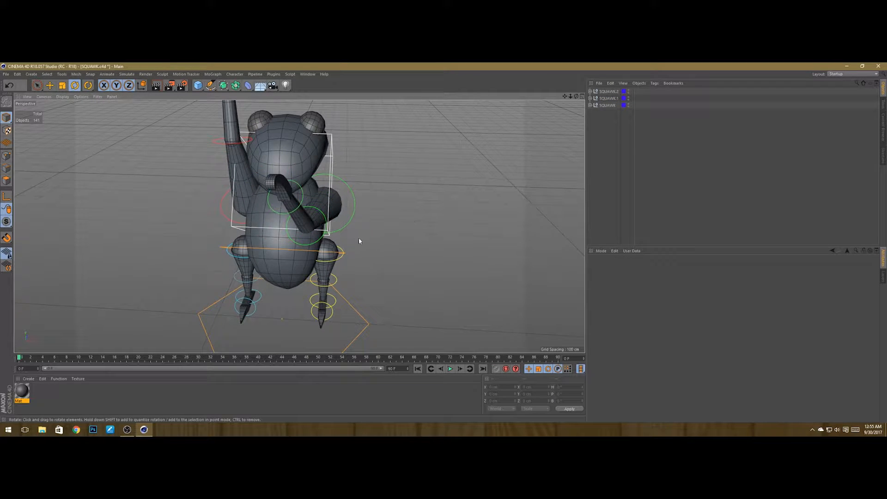
{"action": "left_click_drag", "start_coordinate": [358, 237], "coordinate": [281, 261], "text": "alt"}
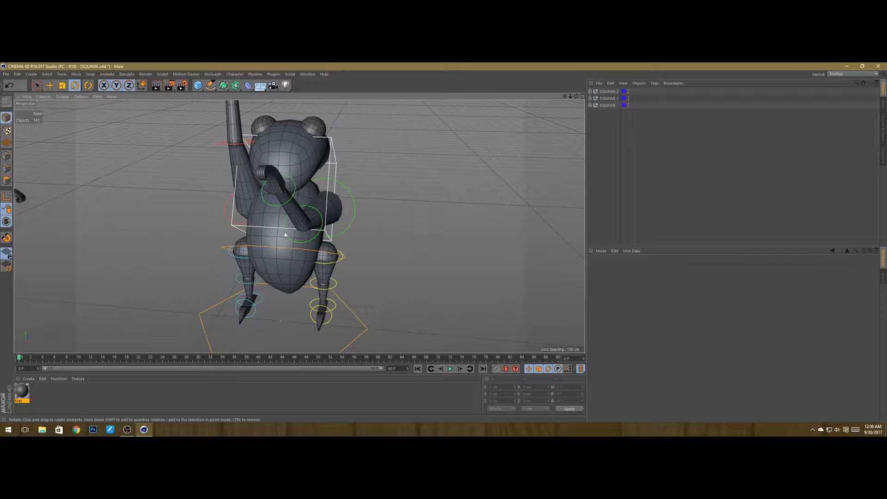
{"action": "left_click", "coordinate": [304, 208]}
{"action": "mouse_move", "coordinate": [292, 257]}
{"action": "left_mouse_down", "text": "alt"}
{"action": "mouse_move", "coordinate": [311, 258]}
{"action": "mouse_move", "coordinate": [299, 256]}
{"action": "left_mouse_up", "text": "alt"}
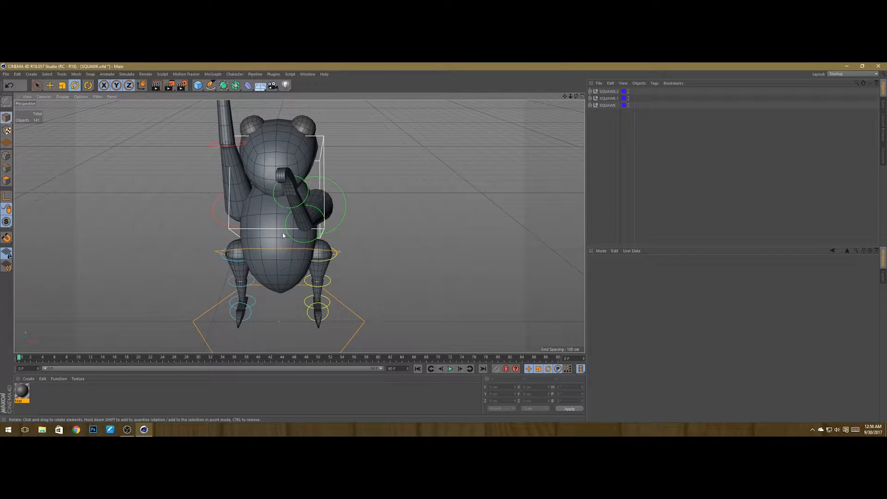
Step: Move SQUAWK.1 to the top of the object hierarchy and hide the SQUAWK.2 and SQUAWK copies in the viewport
{"action": "left_click_drag", "start_coordinate": [282, 235], "coordinate": [360, 182], "text": "alt"}
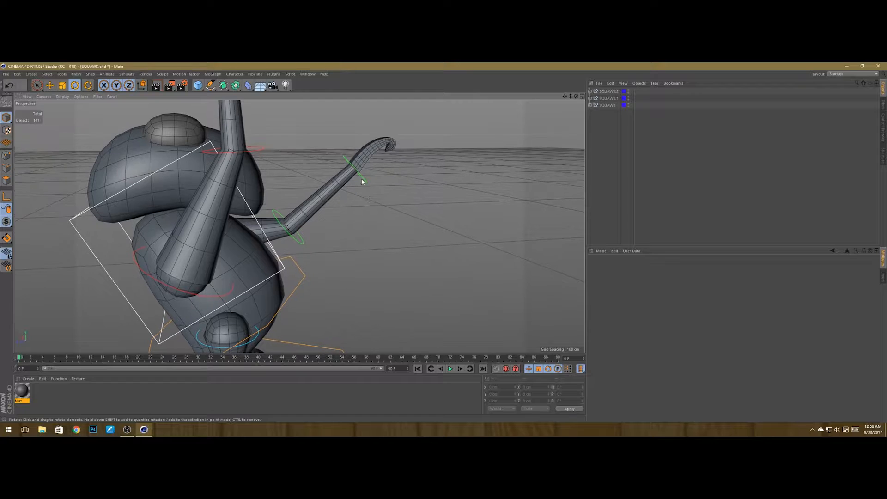
{"action": "left_click", "coordinate": [360, 182]}
{"action": "left_click", "coordinate": [300, 240]}
{"action": "left_click_drag", "start_coordinate": [362, 260], "coordinate": [398, 246], "text": "alt"}
{"action": "scroll", "coordinate": [399, 246], "scroll_direction": "down", "scroll_amount": 5}
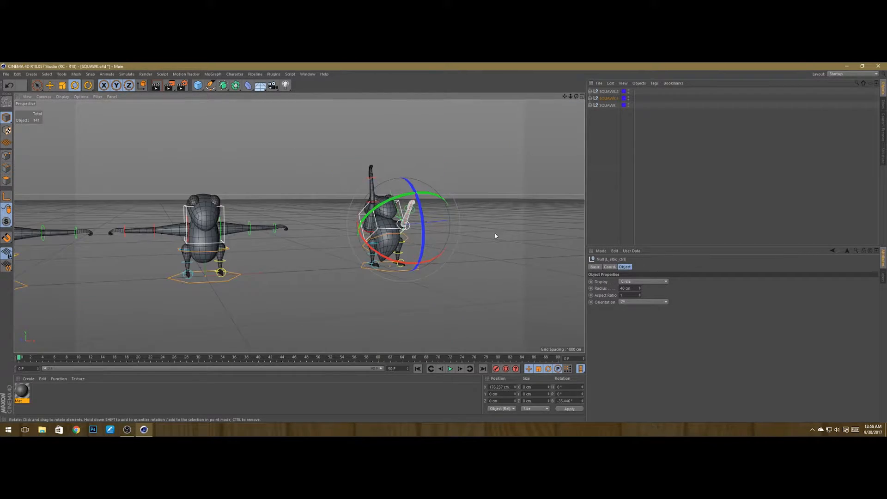
{"action": "left_click_drag", "start_coordinate": [494, 236], "coordinate": [470, 240], "text": "alt"}
{"action": "scroll", "coordinate": [469, 240], "scroll_direction": "down", "scroll_amount": 3}
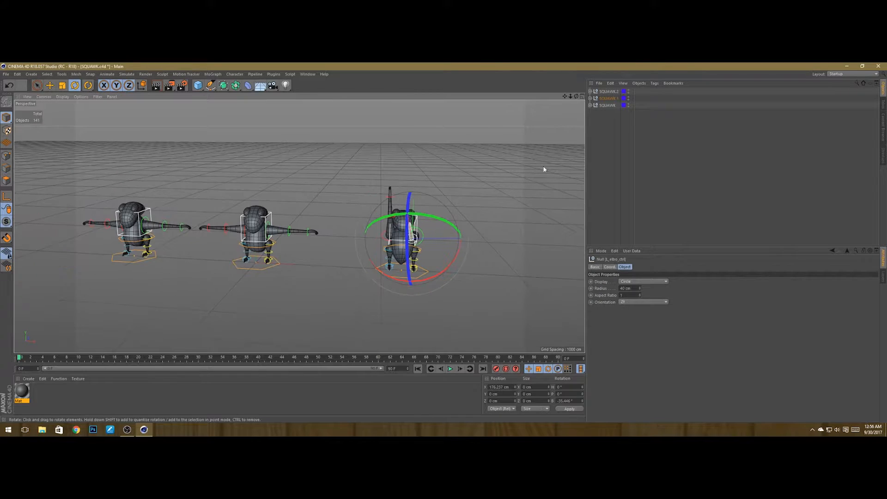
{"action": "left_click", "coordinate": [612, 100]}
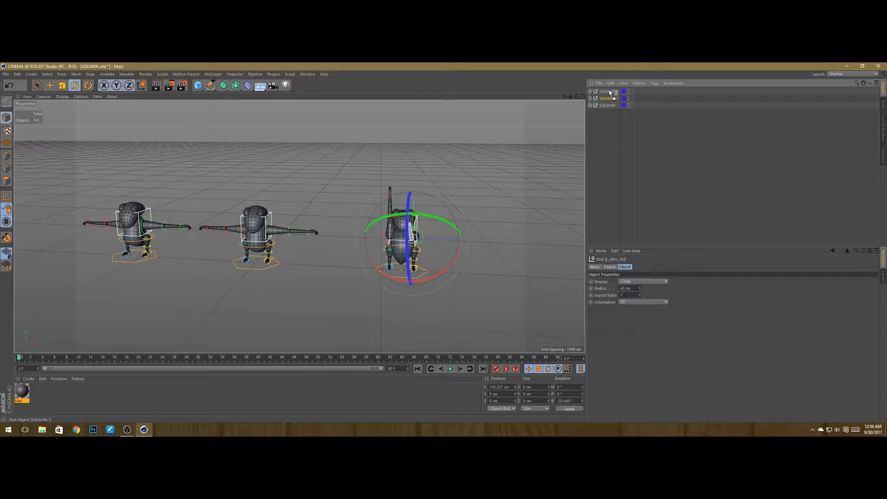
{"action": "left_click_drag", "start_coordinate": [609, 89], "coordinate": [610, 88]}
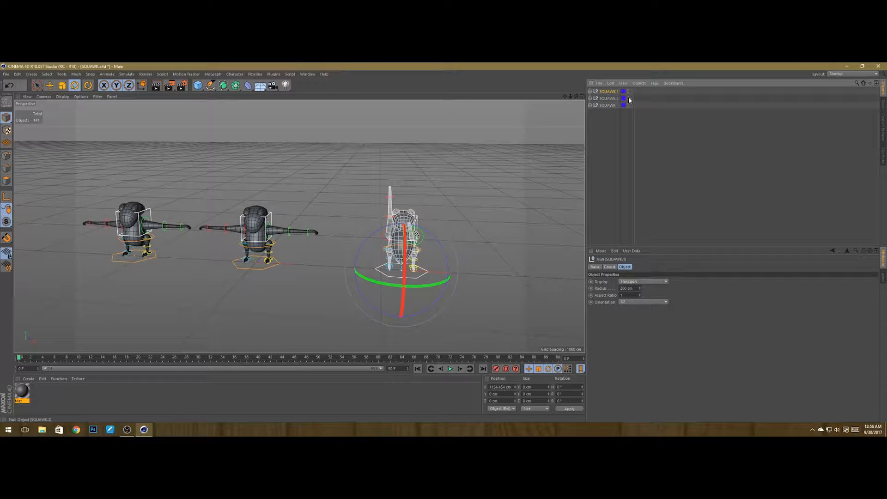
{"action": "left_click", "coordinate": [629, 98]}
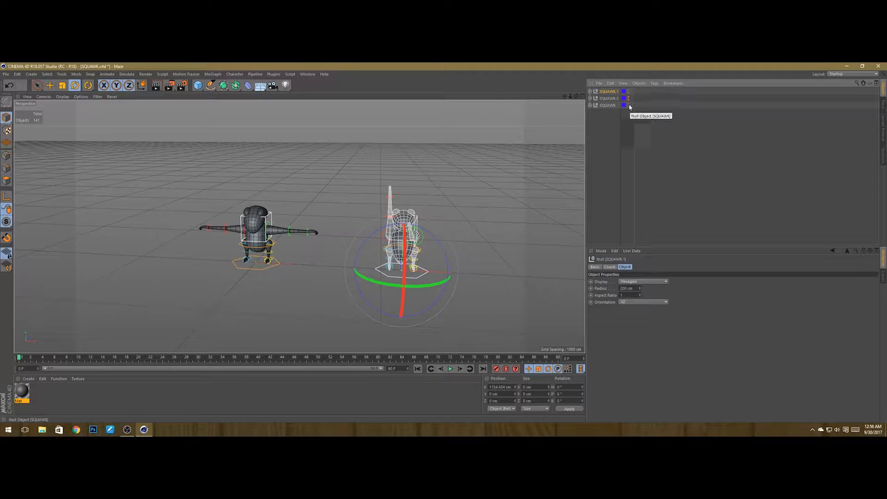
{"action": "left_click", "coordinate": [628, 105]}
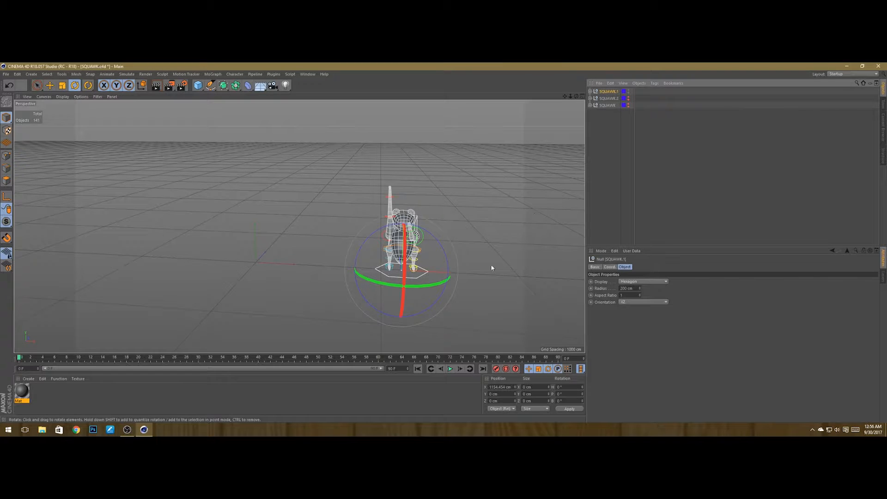
Step: Rotate the left thigh control of the posed copy to lift that leg
{"action": "left_click_drag", "start_coordinate": [491, 268], "coordinate": [360, 267], "text": "alt"}
{"action": "scroll", "coordinate": [266, 232], "scroll_direction": "up", "scroll_amount": 7}
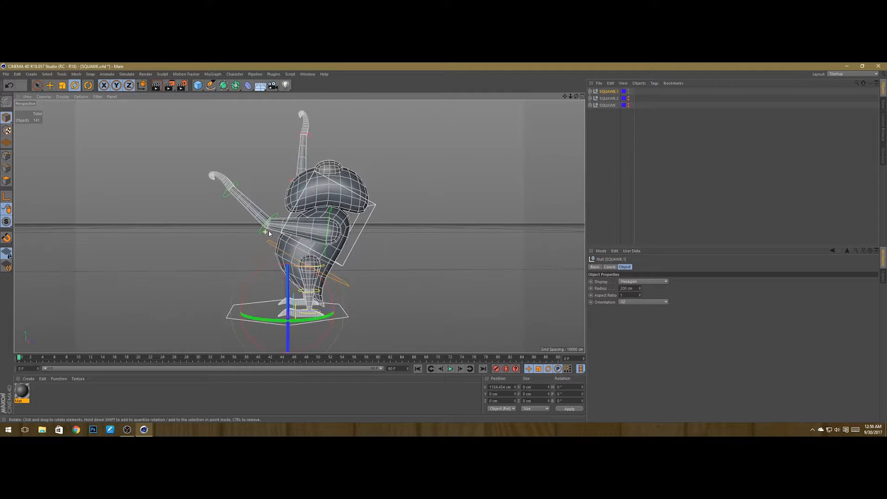
{"action": "scroll", "coordinate": [269, 233], "scroll_direction": "up", "scroll_amount": 2}
{"action": "left_click_drag", "start_coordinate": [269, 233], "coordinate": [349, 284], "text": "alt"}
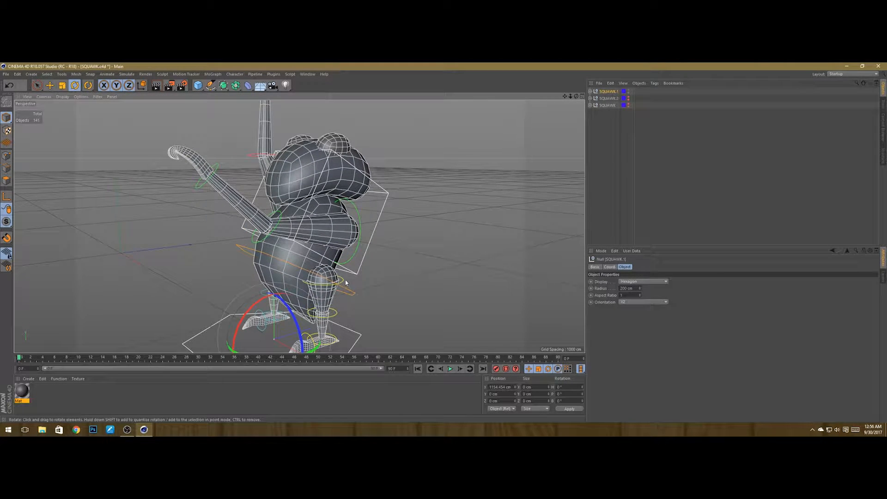
{"action": "left_click", "coordinate": [346, 282]}
{"action": "left_click_drag", "start_coordinate": [296, 255], "coordinate": [397, 230]}
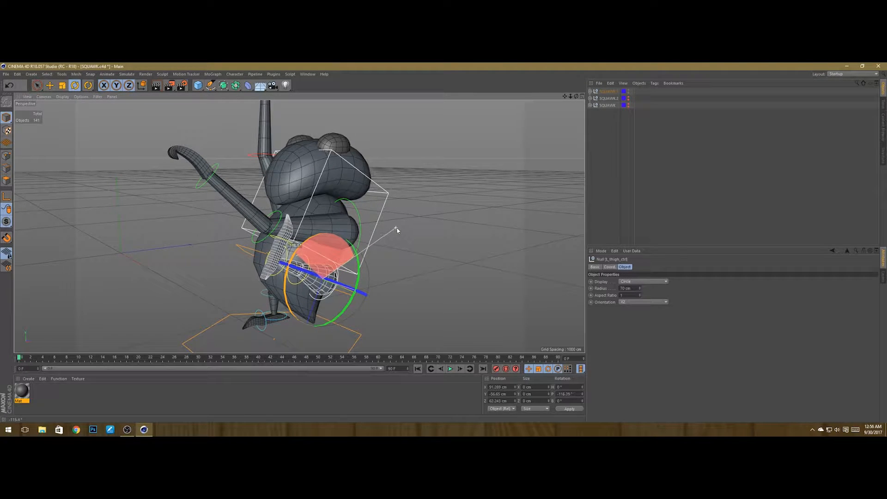
Step: Try rotating the left foot control, undoing each attempt
{"action": "right_click_drag", "start_coordinate": [217, 290], "coordinate": [257, 294], "text": "alt"}
{"action": "left_click_drag", "start_coordinate": [256, 294], "coordinate": [296, 264], "text": "alt"}
{"action": "left_click", "coordinate": [264, 277]}
{"action": "key", "text": "ctrl+z"}
{"action": "left_click_drag", "start_coordinate": [269, 233], "coordinate": [235, 252]}
{"action": "key", "text": "ctrl+z"}
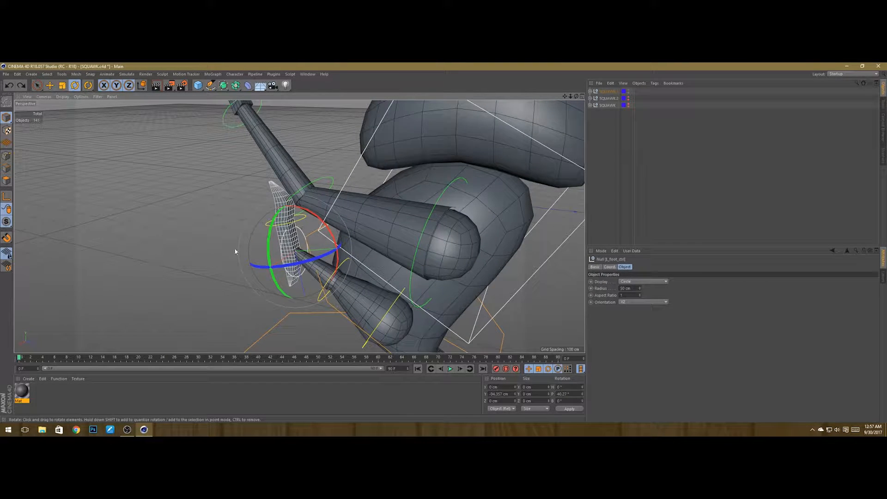
Step: Rotate the left foot tip control to angle the toes of the lifted leg
{"action": "left_click", "coordinate": [289, 246]}
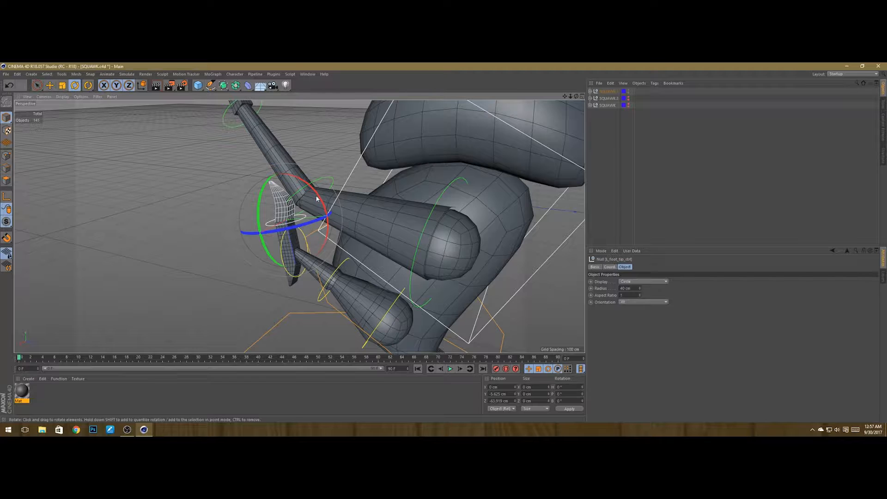
{"action": "left_click_drag", "start_coordinate": [315, 192], "coordinate": [326, 250]}
{"action": "key", "text": "ctrl+z"}
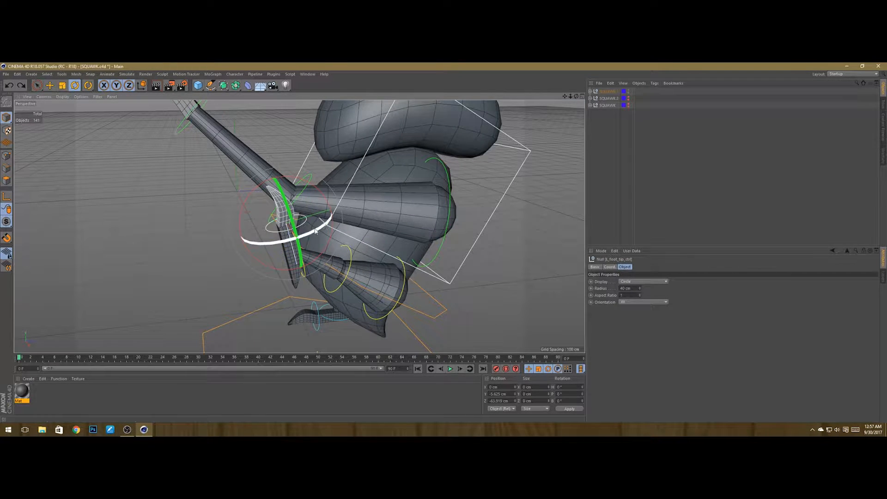
{"action": "left_click_drag", "start_coordinate": [328, 201], "coordinate": [344, 232]}
{"action": "left_click_drag", "start_coordinate": [292, 254], "coordinate": [256, 270], "text": "alt"}
{"action": "key", "text": "ctrl+z"}
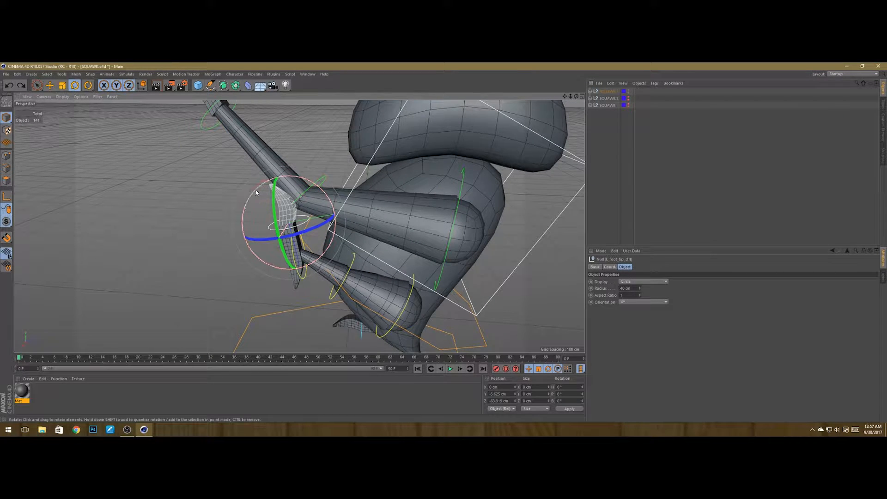
{"action": "left_click_drag", "start_coordinate": [256, 192], "coordinate": [252, 282]}
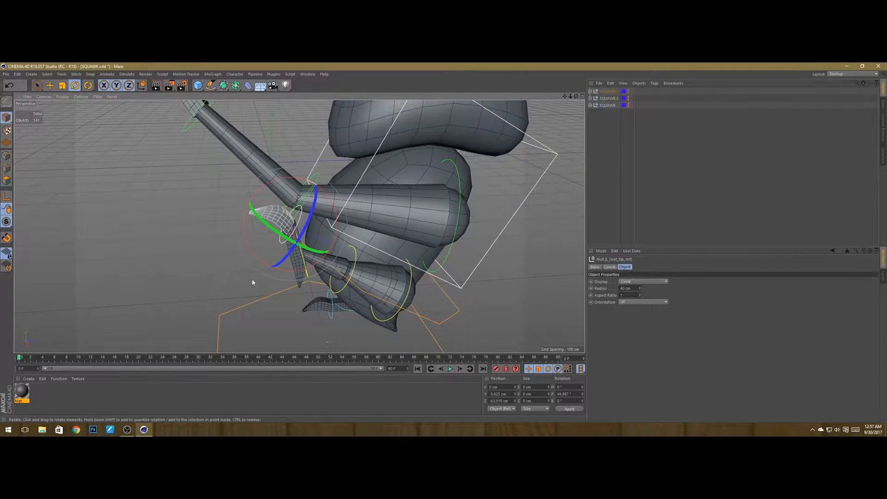
Step: Rotate the right thigh control to angle the standing leg
{"action": "left_click_drag", "start_coordinate": [363, 269], "coordinate": [311, 210], "text": "alt"}
{"action": "left_click", "coordinate": [312, 270]}
{"action": "left_click_drag", "start_coordinate": [318, 281], "coordinate": [422, 276], "text": "alt"}
{"action": "scroll", "coordinate": [388, 249], "scroll_direction": "down", "scroll_amount": 5}
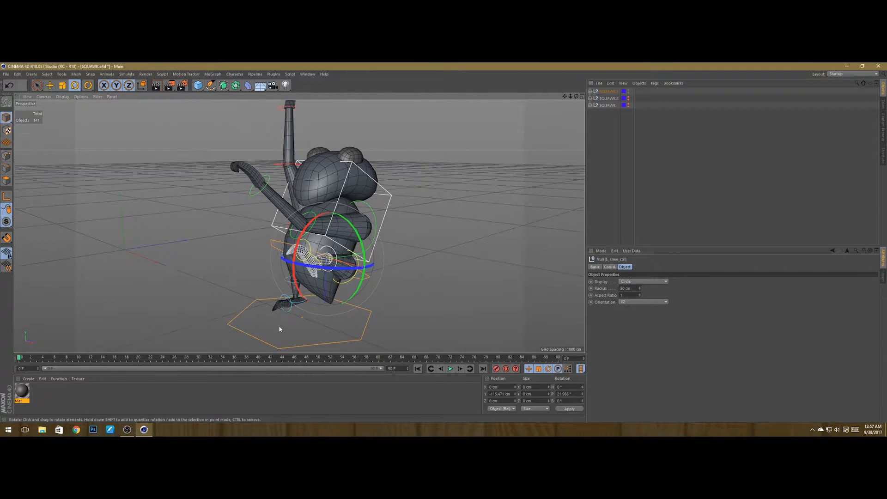
{"action": "scroll", "coordinate": [280, 319], "scroll_direction": "up", "scroll_amount": 5}
{"action": "left_click_drag", "start_coordinate": [283, 308], "coordinate": [421, 311], "text": "alt"}
{"action": "scroll", "coordinate": [194, 276], "scroll_direction": "up", "scroll_amount": 3}
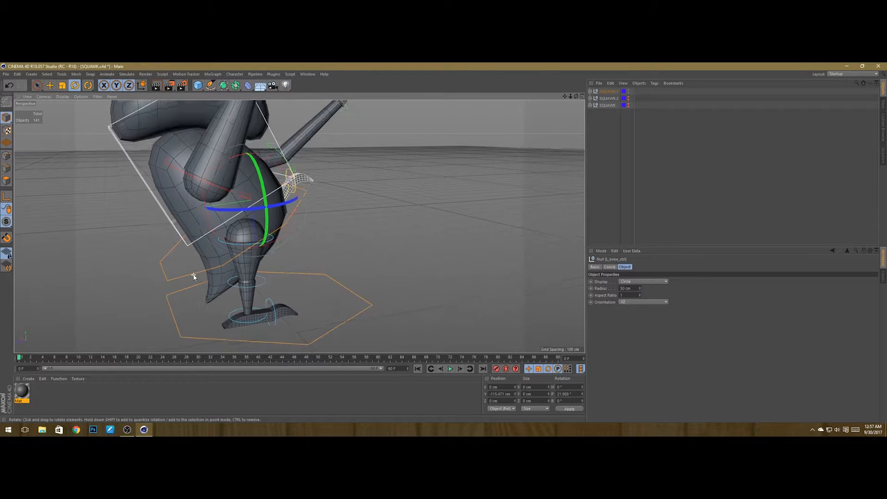
{"action": "left_click_drag", "start_coordinate": [257, 313], "coordinate": [260, 345], "text": "alt"}
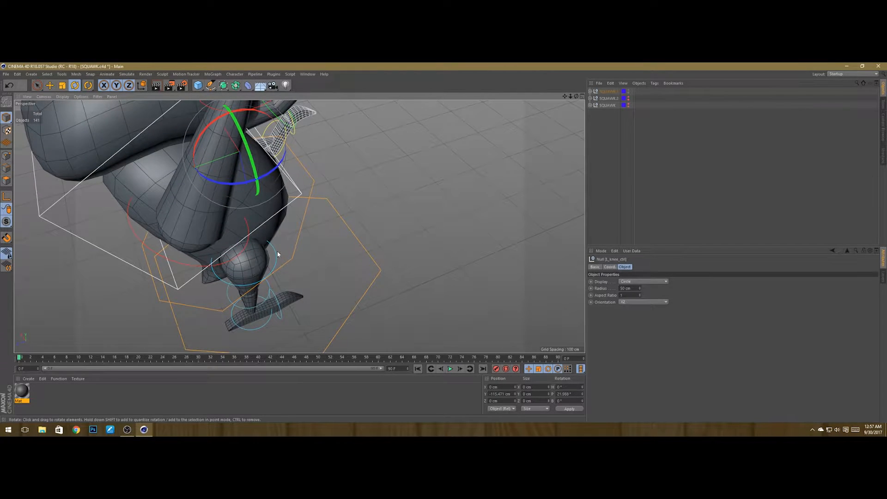
{"action": "left_click", "coordinate": [219, 244]}
{"action": "left_click_drag", "start_coordinate": [227, 237], "coordinate": [191, 248]}
{"action": "mouse_move", "coordinate": [243, 291]}
{"action": "left_mouse_down", "text": "alt"}
{"action": "mouse_move", "coordinate": [198, 239]}
{"action": "mouse_move", "coordinate": [227, 242]}
{"action": "mouse_move", "coordinate": [240, 292]}
{"action": "left_mouse_up", "text": "alt"}
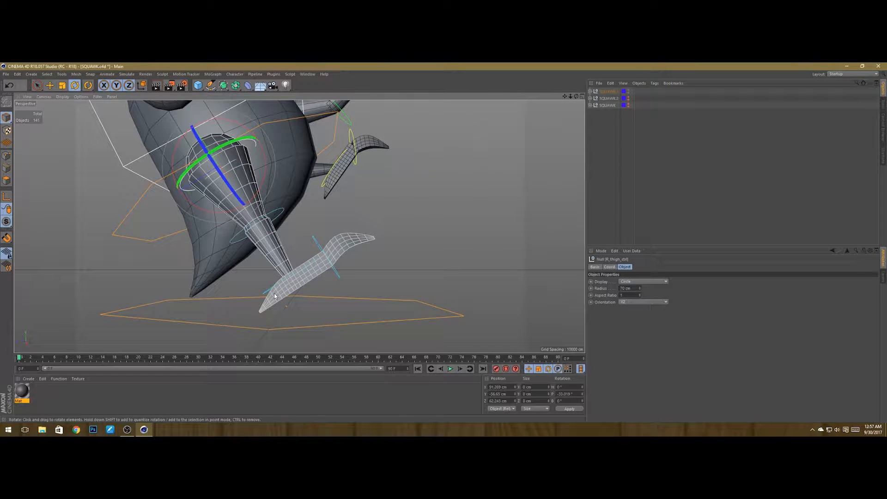
Step: Rotate the right foot control so the standing foot sits flatter on the ground
{"action": "left_click_drag", "start_coordinate": [277, 293], "coordinate": [285, 336], "text": "alt"}
{"action": "left_click", "coordinate": [383, 323]}
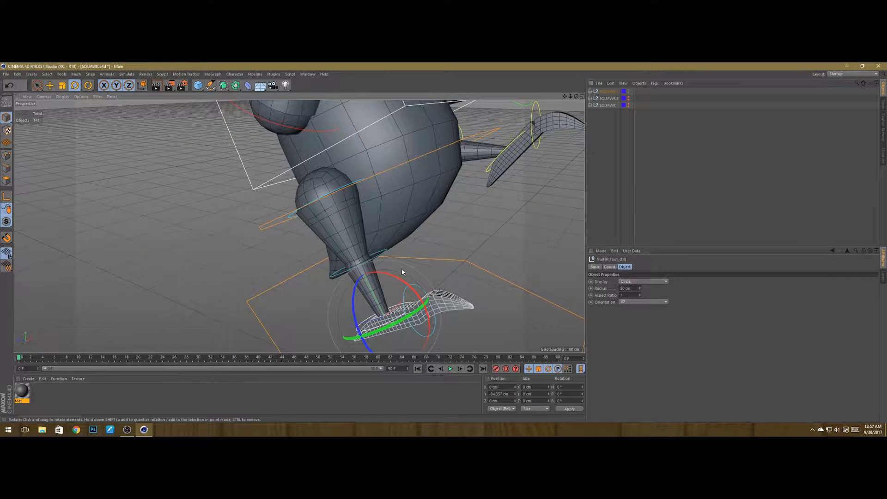
{"action": "left_click_drag", "start_coordinate": [398, 282], "coordinate": [415, 292]}
{"action": "right_click_drag", "start_coordinate": [390, 249], "coordinate": [343, 274], "text": "alt"}
{"action": "left_click_drag", "start_coordinate": [342, 274], "coordinate": [415, 249], "text": "alt"}
{"action": "key", "text": "ctrl+z"}
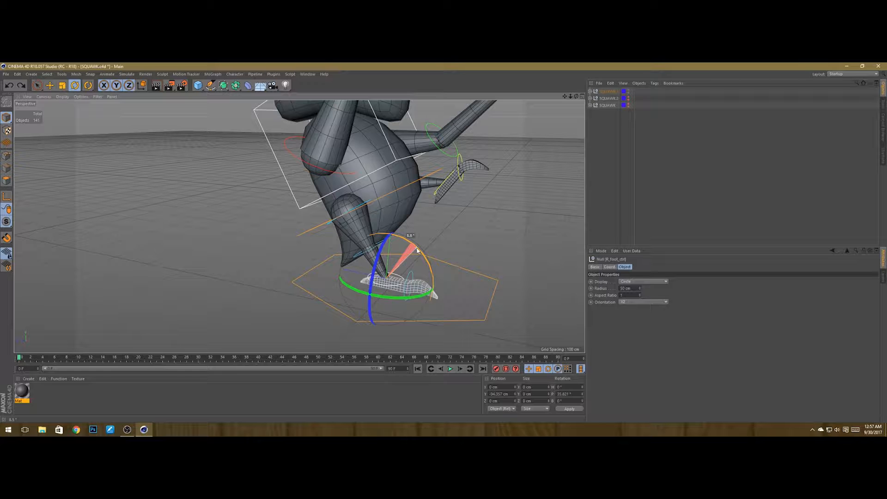
{"action": "left_click_drag", "start_coordinate": [416, 247], "coordinate": [417, 248]}
{"action": "left_click_drag", "start_coordinate": [355, 296], "coordinate": [326, 271], "text": "alt"}
{"action": "left_click_drag", "start_coordinate": [397, 273], "coordinate": [282, 232], "text": "alt"}
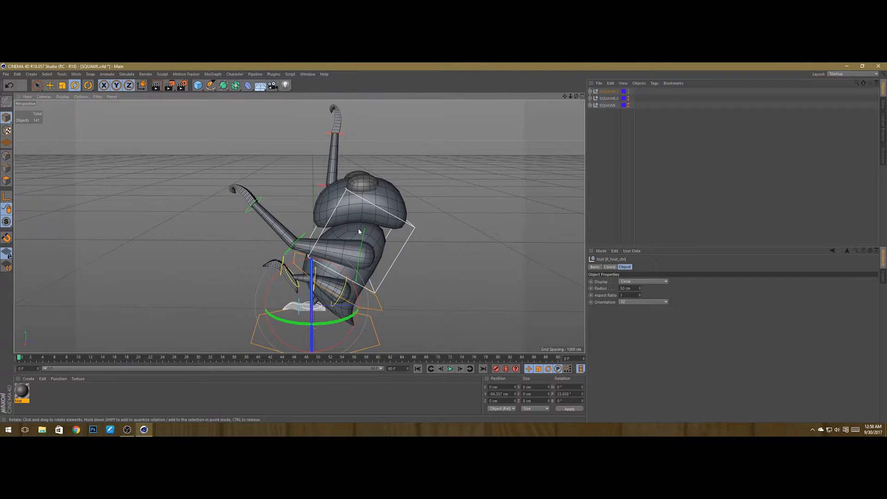
Step: Rotate the left shoulder control to adjust the angle of the raised arm
{"action": "scroll", "coordinate": [359, 229], "scroll_direction": "up", "scroll_amount": 2}
{"action": "mouse_move", "coordinate": [416, 253]}
{"action": "left_mouse_down", "text": "alt"}
{"action": "mouse_move", "coordinate": [307, 217]}
{"action": "mouse_move", "coordinate": [400, 255]}
{"action": "mouse_move", "coordinate": [453, 233]}
{"action": "mouse_move", "coordinate": [375, 251]}
{"action": "mouse_move", "coordinate": [344, 219]}
{"action": "mouse_move", "coordinate": [362, 239]}
{"action": "mouse_move", "coordinate": [370, 225]}
{"action": "mouse_move", "coordinate": [448, 198]}
{"action": "mouse_move", "coordinate": [394, 210]}
{"action": "mouse_move", "coordinate": [413, 215]}
{"action": "mouse_move", "coordinate": [384, 237]}
{"action": "mouse_move", "coordinate": [419, 201]}
{"action": "left_mouse_up", "text": "alt"}
{"action": "left_click", "coordinate": [422, 239]}
{"action": "scroll", "coordinate": [342, 204], "scroll_direction": "up", "scroll_amount": 6}
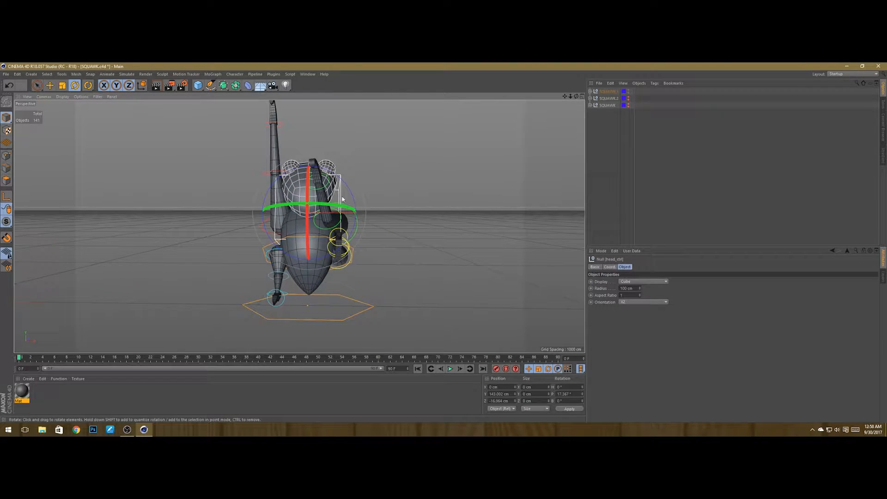
{"action": "scroll", "coordinate": [343, 203], "scroll_direction": "up", "scroll_amount": 2}
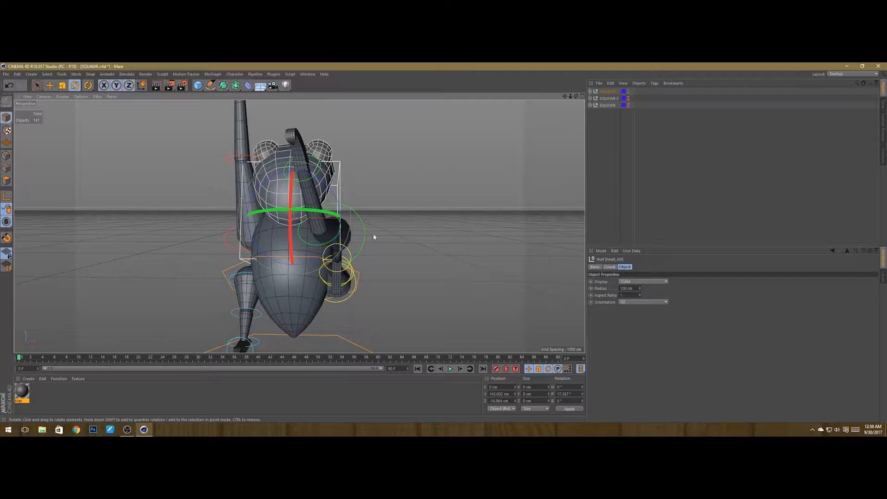
{"action": "left_click", "coordinate": [364, 230]}
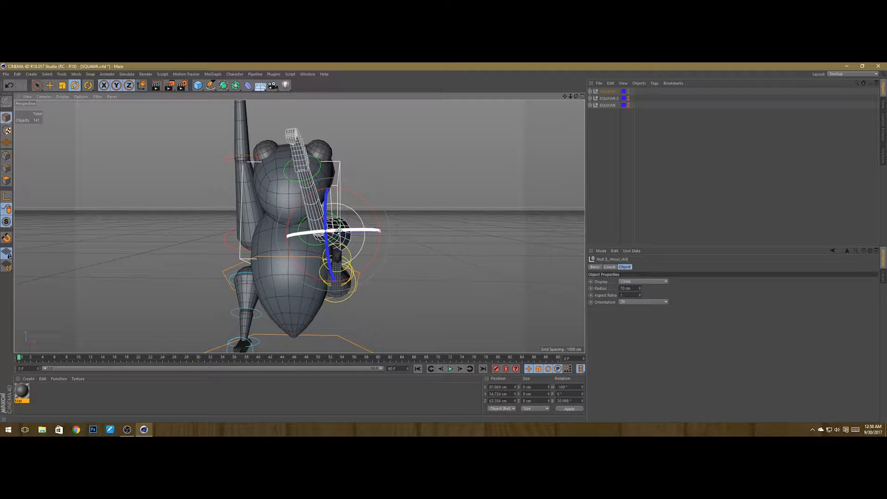
{"action": "left_click_drag", "start_coordinate": [338, 230], "coordinate": [350, 231]}
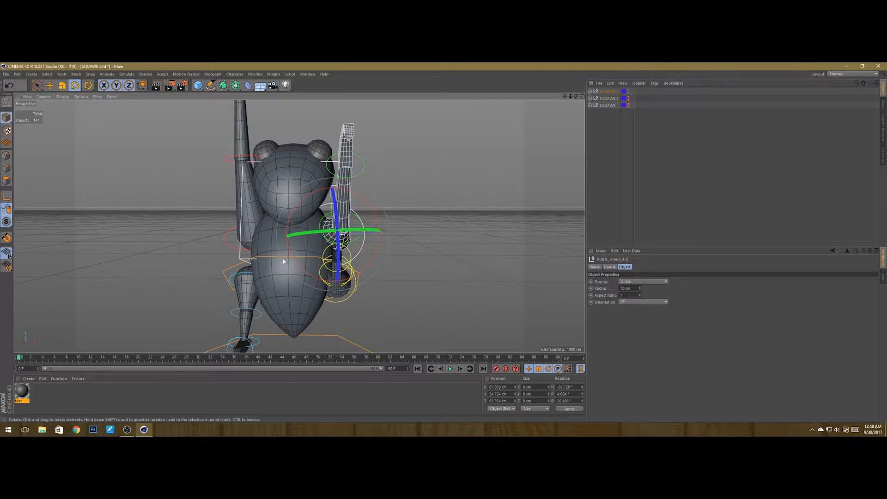
{"action": "left_click_drag", "start_coordinate": [283, 259], "coordinate": [297, 267], "text": "alt"}
Step: Try rotating the right shoulder control
{"action": "left_click", "coordinate": [225, 227]}
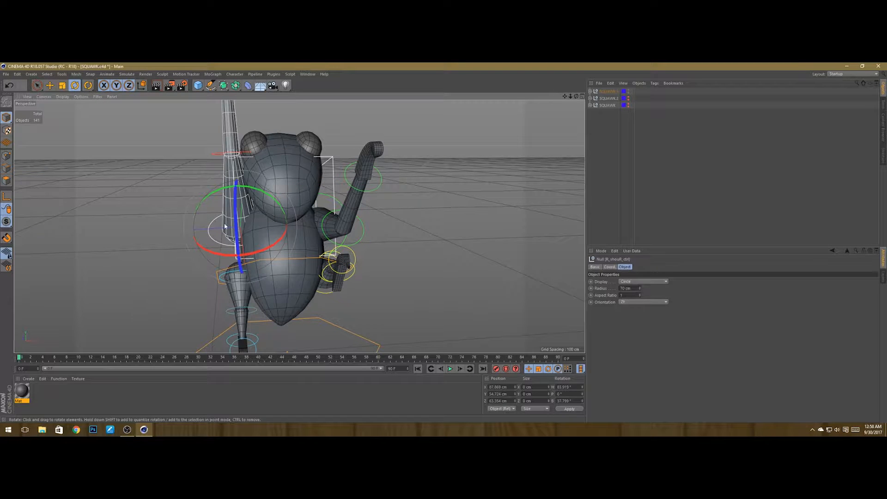
{"action": "left_click_drag", "start_coordinate": [254, 190], "coordinate": [321, 230]}
{"action": "key", "text": "ctrl+z"}
{"action": "left_click_drag", "start_coordinate": [456, 244], "coordinate": [350, 286], "text": "alt"}
Step: Deselect all and save the scene
{"action": "left_click", "coordinate": [625, 172]}
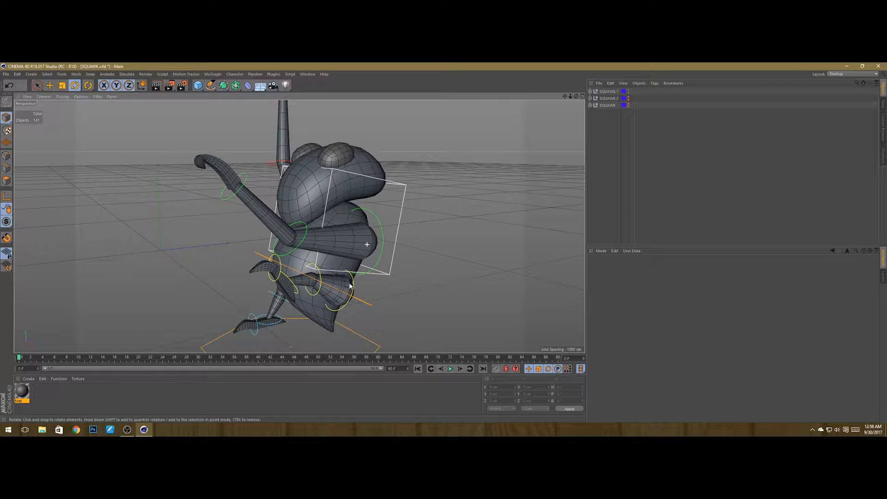
{"action": "key", "text": "ctrl+s"}
Step: Hide SQUAWK.1 in the viewport and bring the next unposed copy into view
{"action": "left_click_drag", "start_coordinate": [397, 256], "coordinate": [441, 252], "text": "alt"}
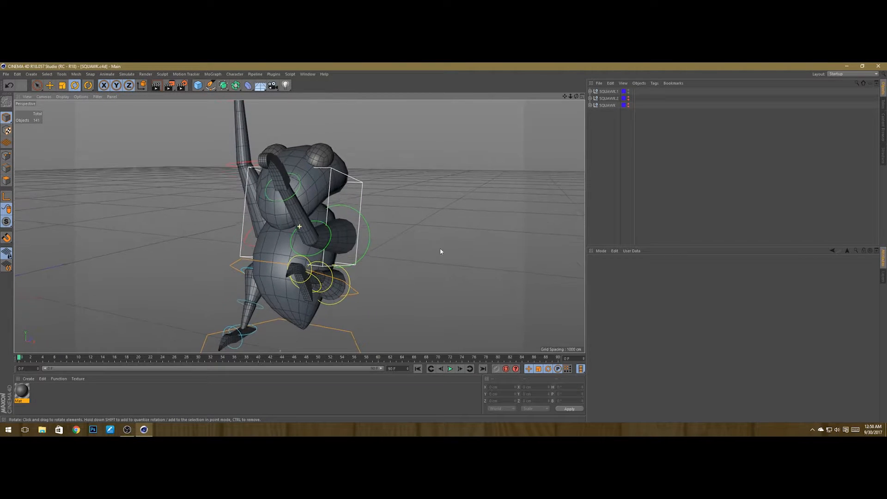
{"action": "left_click", "coordinate": [628, 91]}
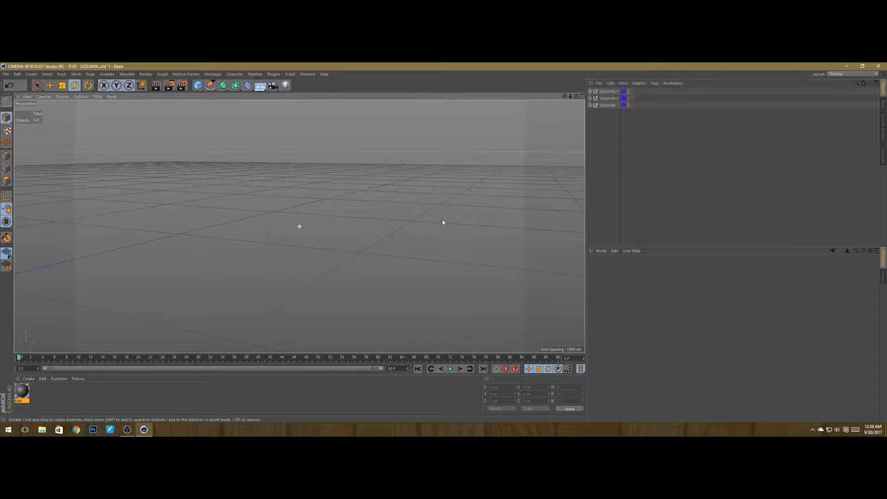
{"action": "left_click_drag", "start_coordinate": [444, 222], "coordinate": [459, 226], "text": "alt"}
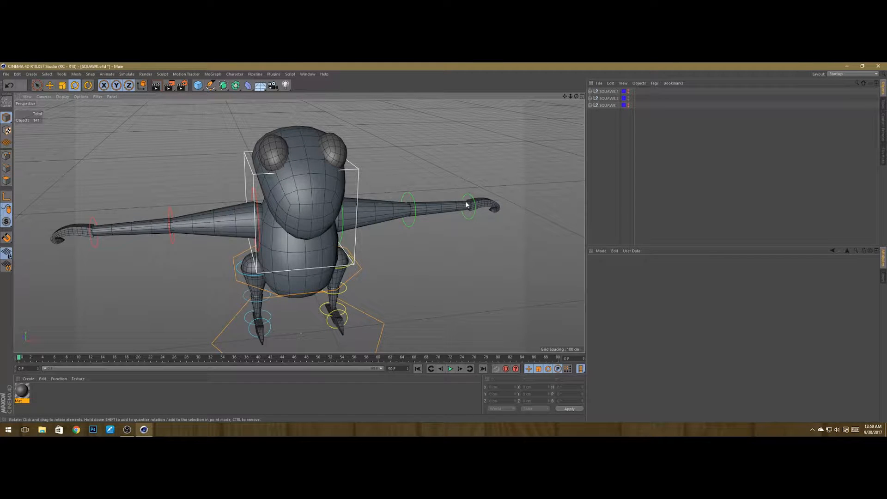
{"action": "mouse_move", "coordinate": [357, 253]}
{"action": "left_mouse_down", "text": "alt"}
{"action": "mouse_move", "coordinate": [365, 249]}
{"action": "mouse_move", "coordinate": [342, 254]}
{"action": "left_mouse_up", "text": "alt"}
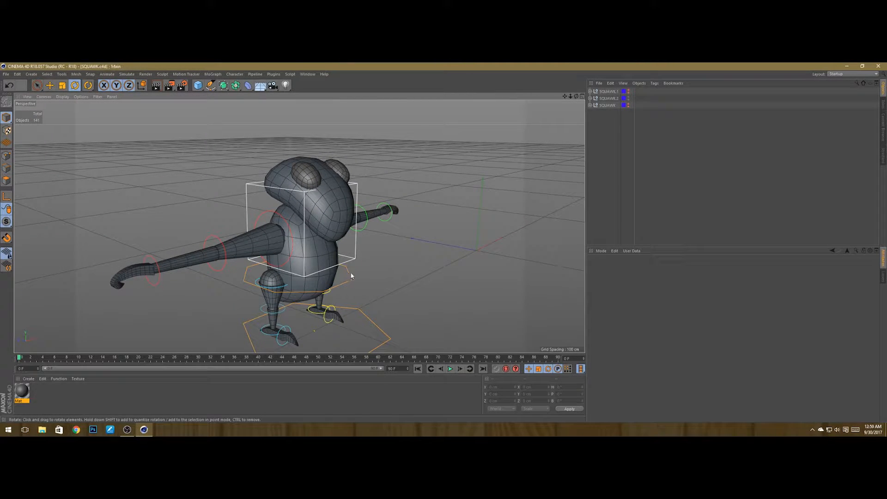
Step: Select the upper body control of SQUAWK.2 and rotate the torso about 20° to lean it
{"action": "mouse_move", "coordinate": [351, 276]}
{"action": "left_mouse_down", "text": "alt"}
{"action": "mouse_move", "coordinate": [360, 245]}
{"action": "mouse_move", "coordinate": [348, 274]}
{"action": "left_mouse_up", "text": "alt"}
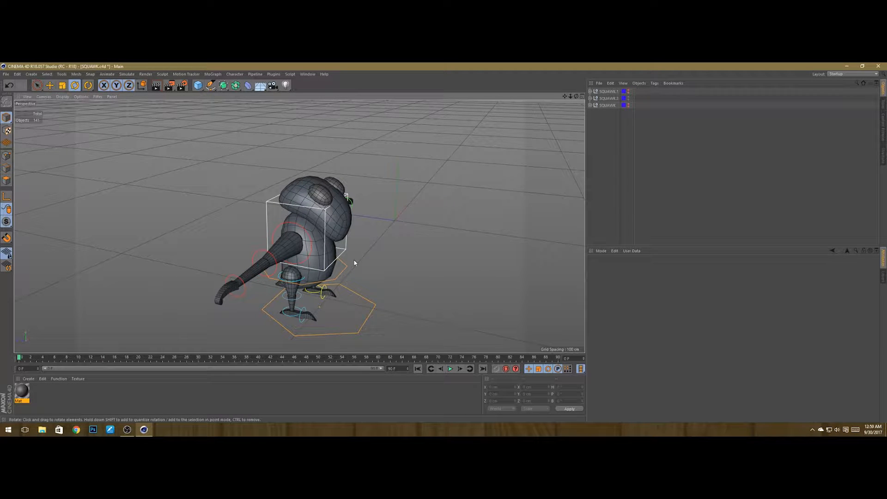
{"action": "right_click_drag", "start_coordinate": [315, 266], "coordinate": [327, 274], "text": "alt"}
{"action": "left_click_drag", "start_coordinate": [330, 272], "coordinate": [426, 301], "text": "alt"}
{"action": "left_click", "coordinate": [367, 266]}
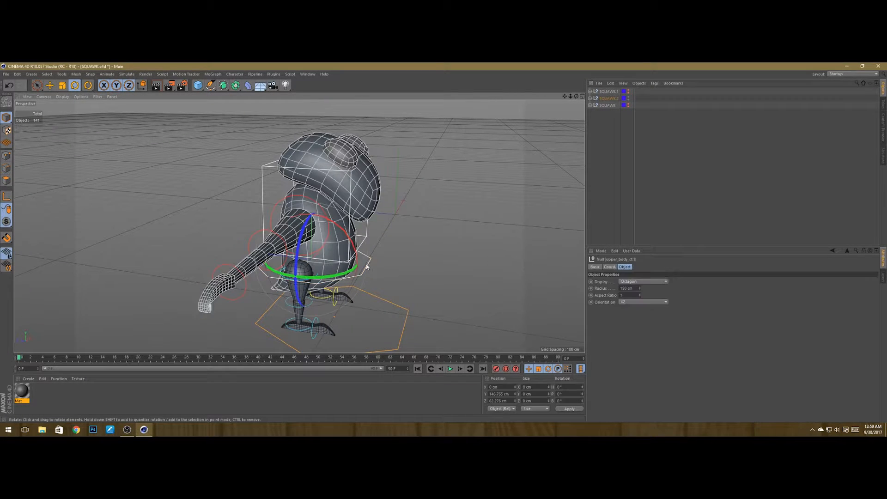
{"action": "left_click_drag", "start_coordinate": [343, 229], "coordinate": [355, 269]}
{"action": "left_click_drag", "start_coordinate": [355, 268], "coordinate": [238, 254], "text": "alt"}
{"action": "left_click_drag", "start_coordinate": [337, 256], "coordinate": [446, 244], "text": "alt"}
{"action": "right_click_drag", "start_coordinate": [344, 179], "coordinate": [342, 243], "text": "alt"}
{"action": "left_click_drag", "start_coordinate": [299, 226], "coordinate": [323, 251], "text": "alt"}
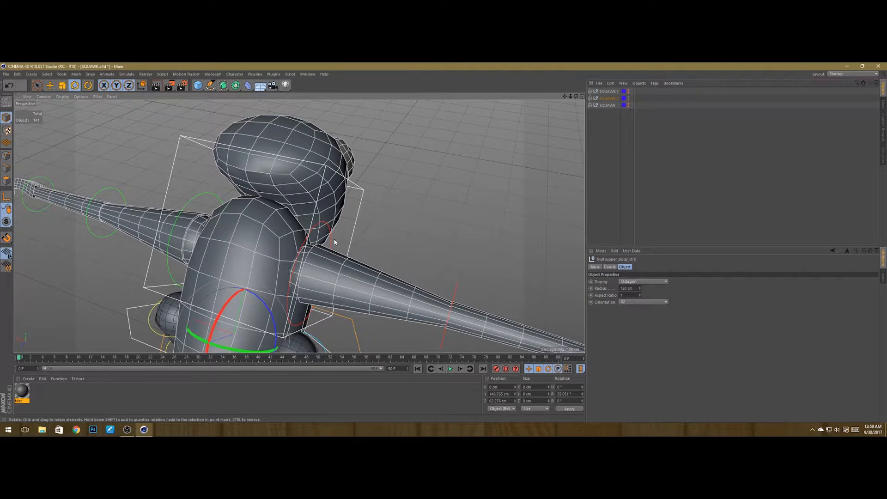
Step: Select the shoulder control of the outstretched arm and rotate it about -47°
{"action": "left_click", "coordinate": [331, 240]}
{"action": "scroll", "coordinate": [360, 223], "scroll_direction": "down", "scroll_amount": 6}
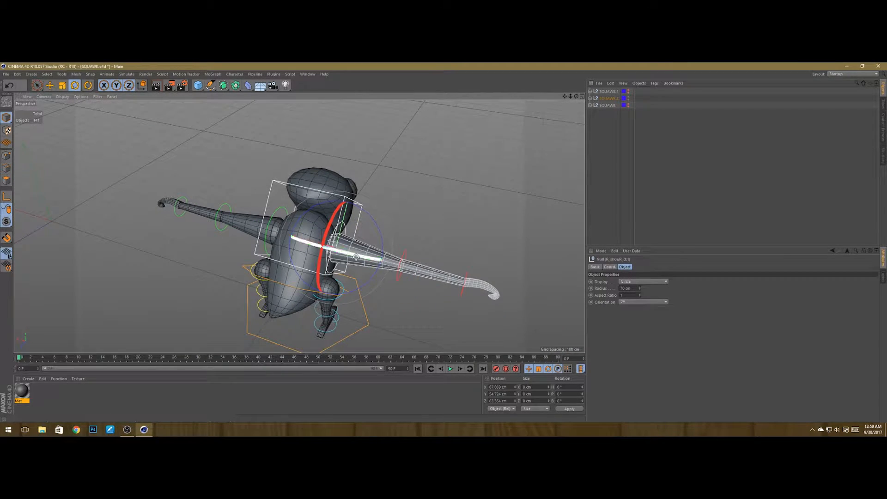
{"action": "left_click_drag", "start_coordinate": [356, 257], "coordinate": [289, 240]}
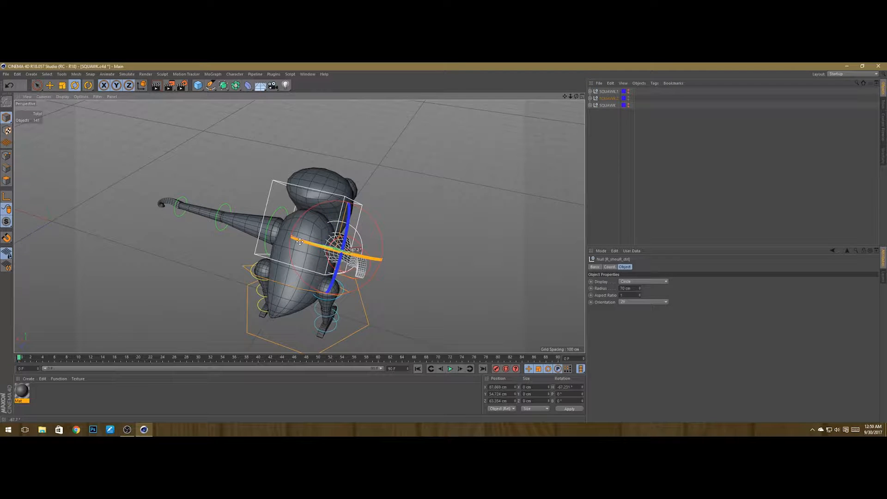
{"action": "left_click_drag", "start_coordinate": [367, 290], "coordinate": [387, 297], "text": "alt"}
Step: Rotate the same shoulder control to about 57° instead, raising the arm the other way
{"action": "left_click", "coordinate": [410, 233]}
{"action": "left_click", "coordinate": [392, 236]}
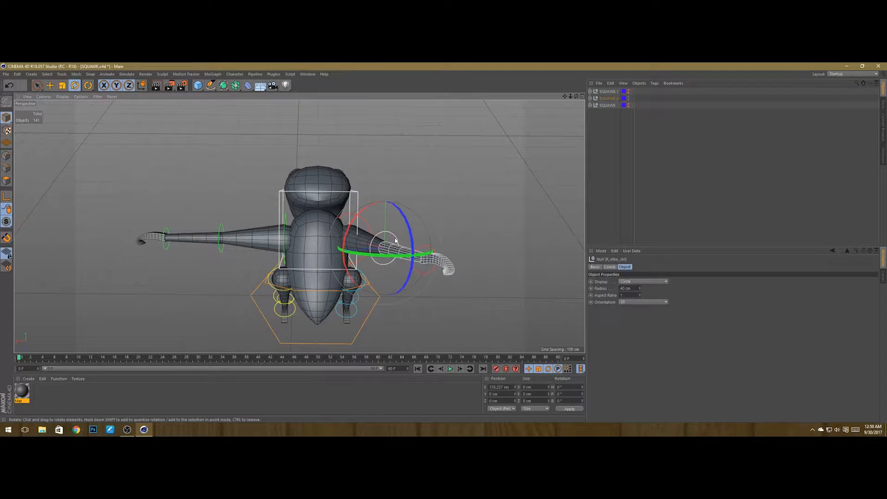
{"action": "left_click_drag", "start_coordinate": [391, 237], "coordinate": [259, 264], "text": "alt"}
{"action": "scroll", "coordinate": [285, 242], "scroll_direction": "up", "scroll_amount": 5}
{"action": "left_click_drag", "start_coordinate": [266, 295], "coordinate": [296, 260]}
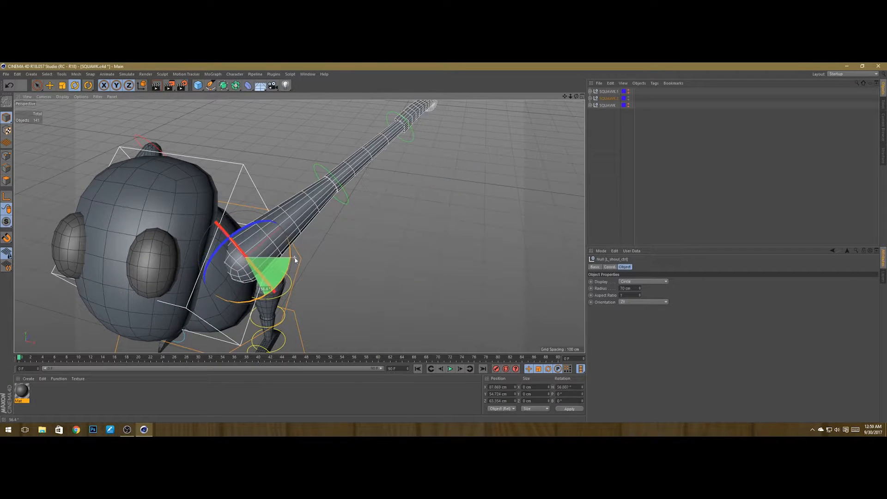
Step: Select that arm's elbow control and bend the forearm about -126°
{"action": "left_click", "coordinate": [347, 200]}
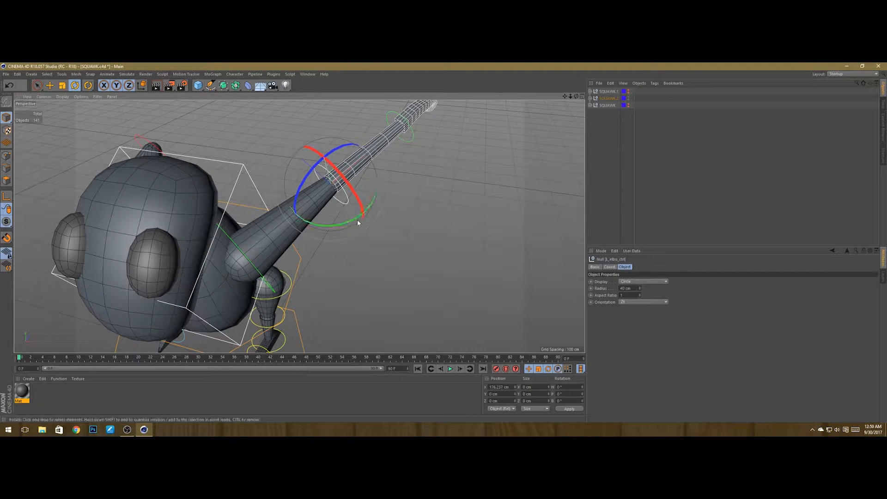
{"action": "left_click_drag", "start_coordinate": [355, 220], "coordinate": [142, 172]}
{"action": "scroll", "coordinate": [332, 175], "scroll_direction": "down", "scroll_amount": 5}
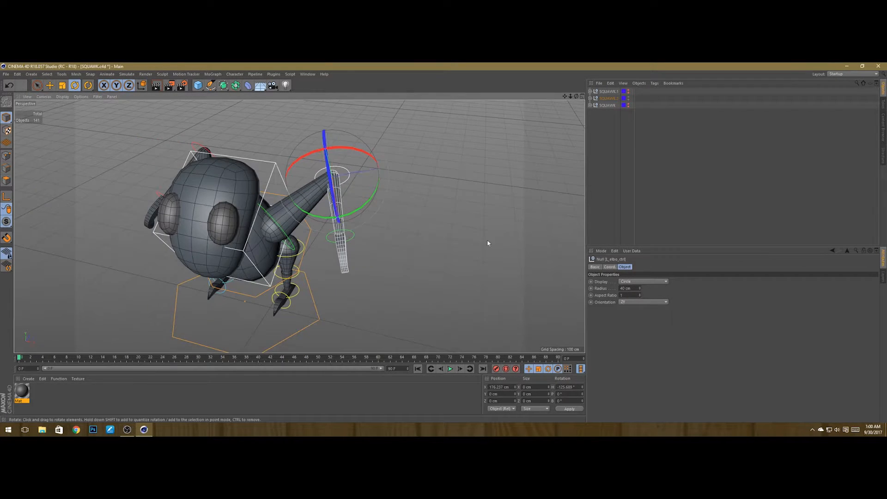
{"action": "left_click_drag", "start_coordinate": [487, 243], "coordinate": [379, 279], "text": "alt"}
Step: Select the hand control of the bent arm and rotate the hand about 58°
{"action": "left_click", "coordinate": [337, 253]}
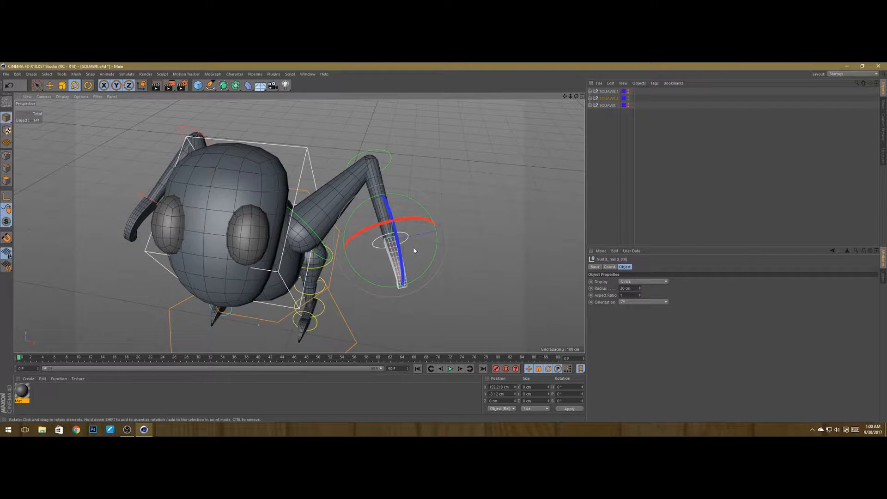
{"action": "left_click", "coordinate": [389, 156]}
{"action": "left_click_drag", "start_coordinate": [399, 199], "coordinate": [311, 270]}
{"action": "left_click", "coordinate": [365, 250]}
{"action": "left_click", "coordinate": [365, 250]}
{"action": "left_click_drag", "start_coordinate": [409, 231], "coordinate": [289, 180], "text": "alt"}
{"action": "scroll", "coordinate": [443, 251], "scroll_direction": "up", "scroll_amount": 4}
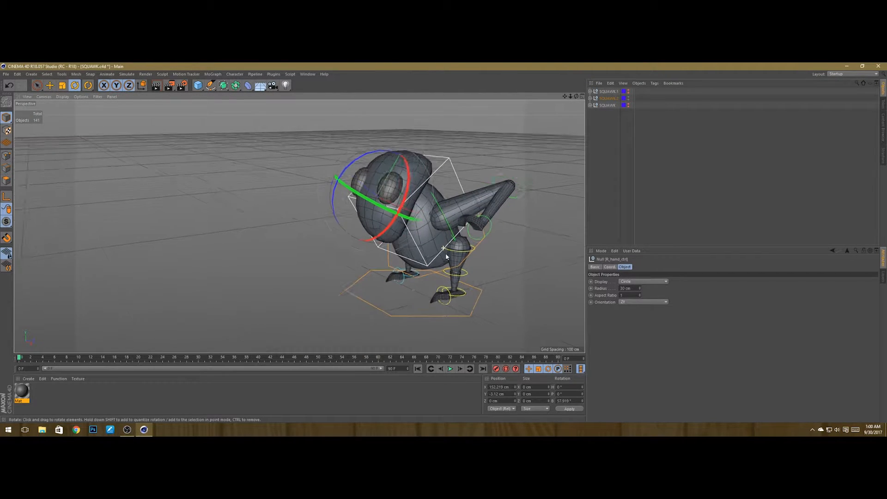
Step: Select the left thigh control and rotate the leg about -18°
{"action": "left_click_drag", "start_coordinate": [406, 253], "coordinate": [434, 254], "text": "alt"}
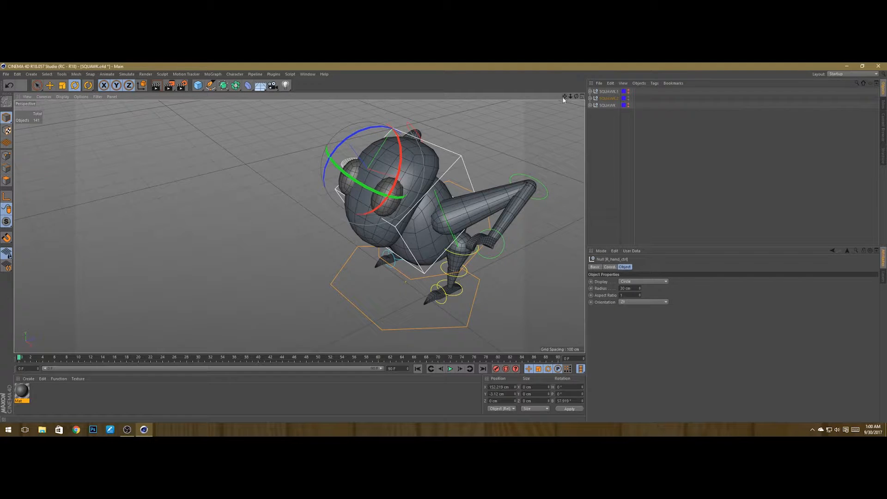
{"action": "left_click_drag", "start_coordinate": [563, 98], "coordinate": [466, 90]}
{"action": "left_click_drag", "start_coordinate": [323, 354], "coordinate": [323, 336]}
{"action": "right_click_drag", "start_coordinate": [309, 272], "coordinate": [396, 258], "text": "alt"}
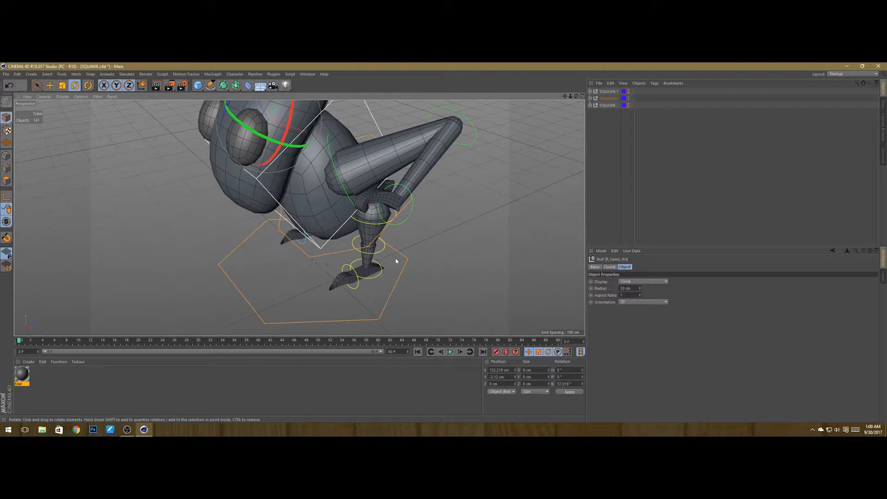
{"action": "left_click_drag", "start_coordinate": [396, 261], "coordinate": [355, 253], "text": "alt"}
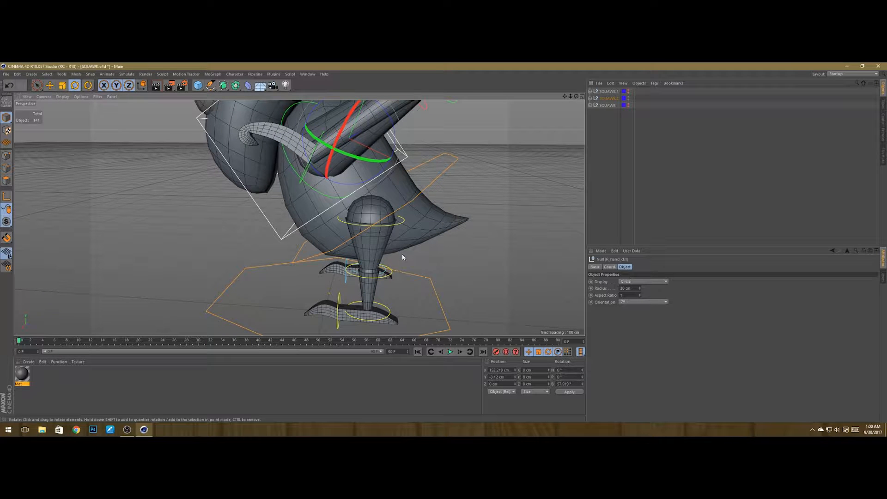
{"action": "left_click_drag", "start_coordinate": [389, 276], "coordinate": [404, 245], "text": "alt"}
{"action": "right_click_drag", "start_coordinate": [386, 217], "coordinate": [356, 208], "text": "alt"}
{"action": "left_click", "coordinate": [339, 198]}
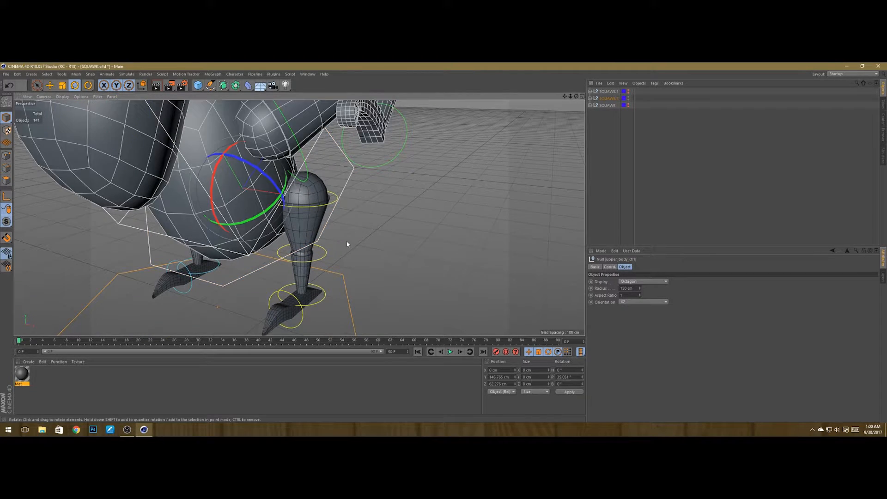
{"action": "left_click_drag", "start_coordinate": [347, 243], "coordinate": [353, 222], "text": "alt"}
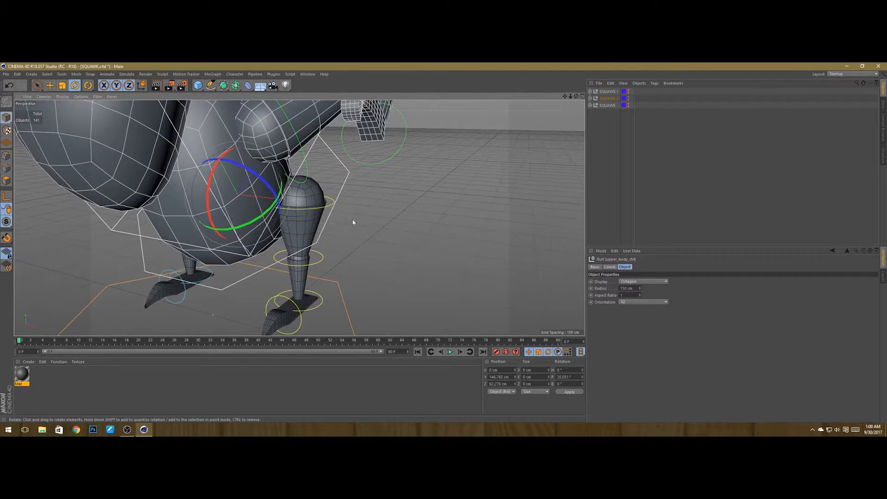
{"action": "left_click", "coordinate": [330, 203]}
{"action": "left_click_drag", "start_coordinate": [277, 220], "coordinate": [300, 271]}
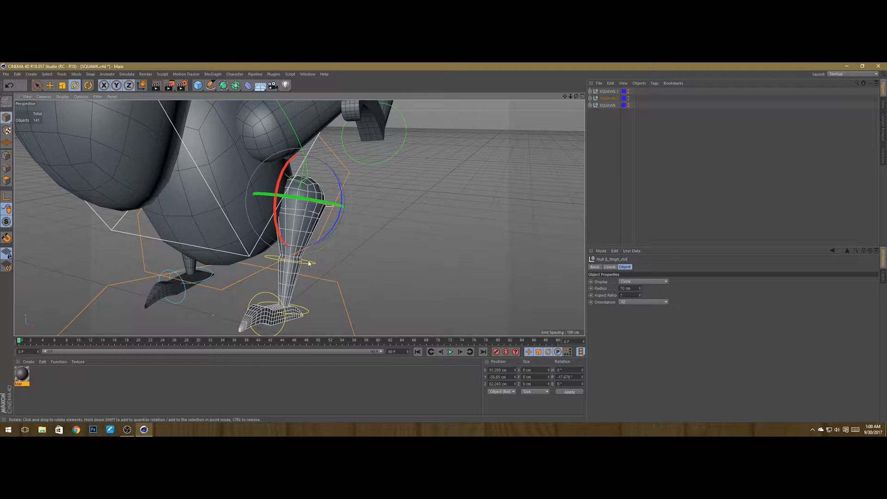
Step: Select the left knee control and bend the lower leg about 21°
{"action": "left_click", "coordinate": [308, 263]}
{"action": "left_click_drag", "start_coordinate": [279, 230], "coordinate": [410, 246]}
{"action": "scroll", "coordinate": [314, 276], "scroll_direction": "up", "scroll_amount": 5}
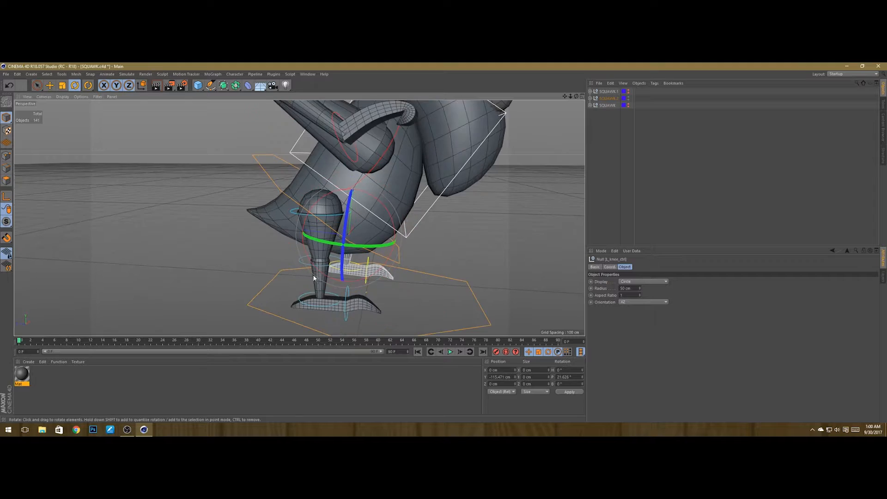
{"action": "left_click_drag", "start_coordinate": [314, 276], "coordinate": [393, 286], "text": "alt"}
{"action": "left_click_drag", "start_coordinate": [382, 225], "coordinate": [390, 213], "text": "alt"}
{"action": "right_click_drag", "start_coordinate": [322, 207], "coordinate": [336, 211], "text": "alt"}
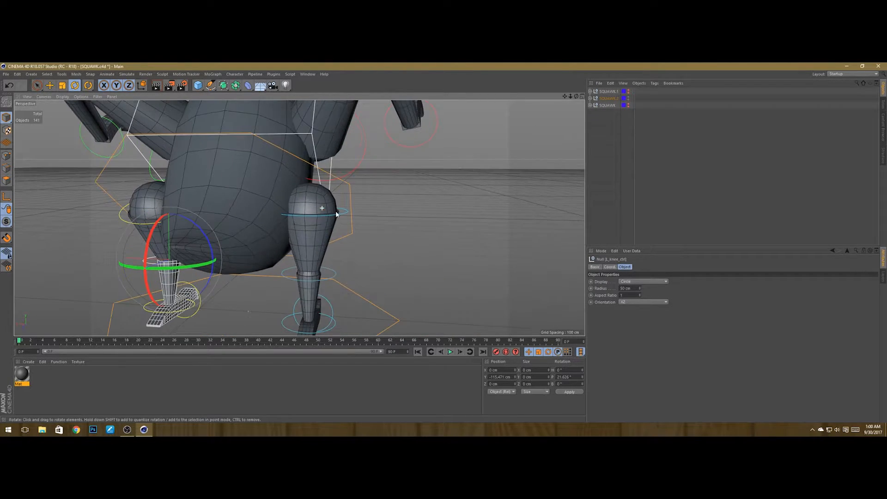
Step: Select the right thigh control and rotate the leg forward
{"action": "left_click", "coordinate": [344, 216]}
{"action": "left_click_drag", "start_coordinate": [344, 216], "coordinate": [291, 220], "text": "alt"}
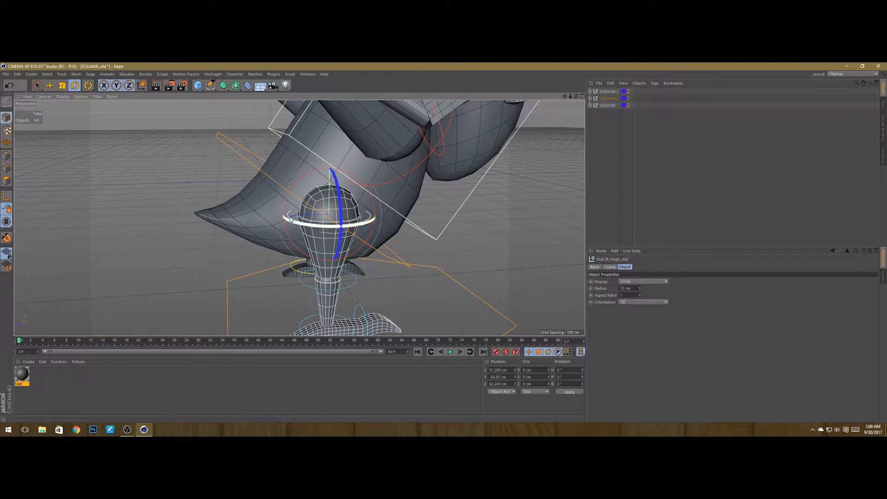
{"action": "left_click_drag", "start_coordinate": [303, 183], "coordinate": [289, 191]}
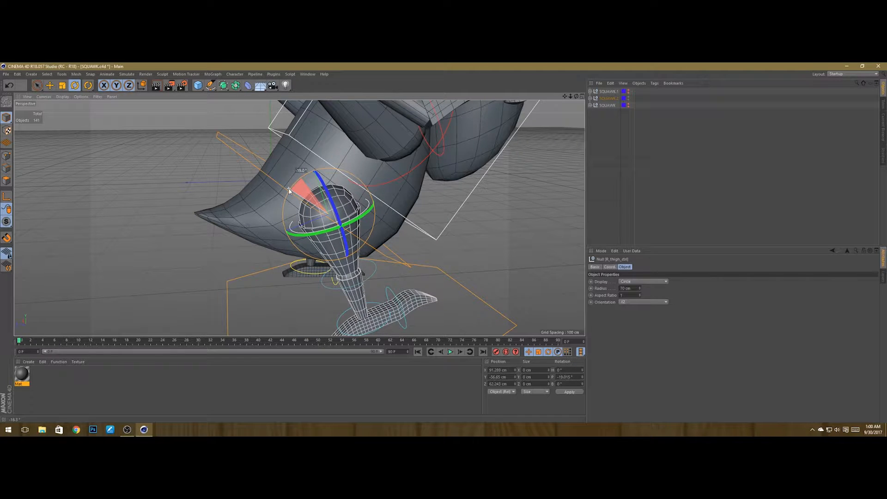
Step: Select the right knee control and bend the lower leg about 28°
{"action": "left_click", "coordinate": [374, 274]}
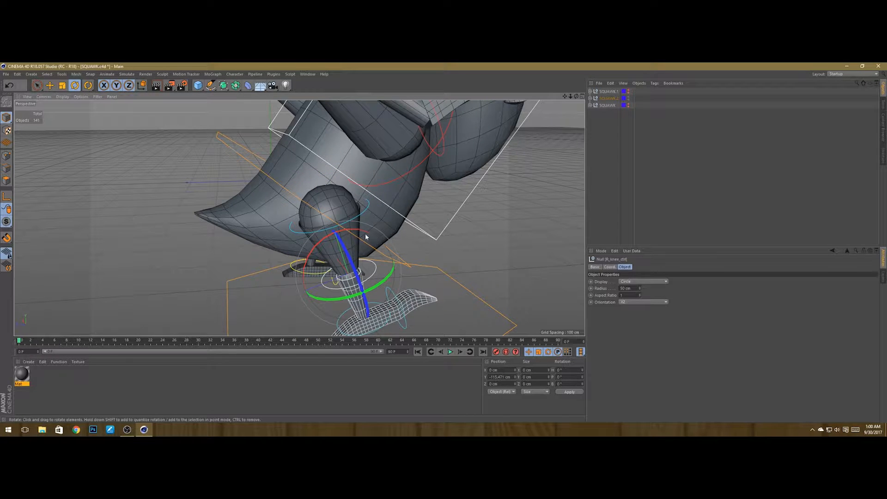
{"action": "left_click_drag", "start_coordinate": [354, 232], "coordinate": [331, 281]}
{"action": "left_click_drag", "start_coordinate": [282, 246], "coordinate": [358, 260], "text": "alt"}
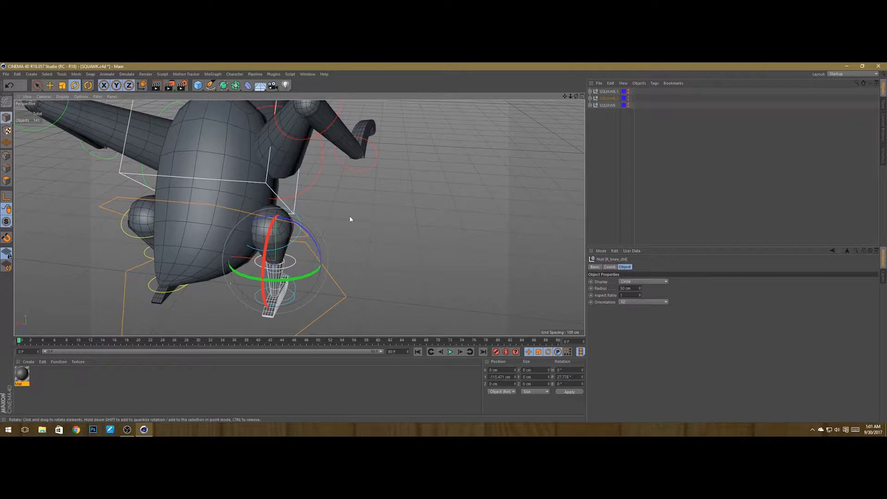
Step: Increase the right thigh control's rotation to about -29°
{"action": "scroll", "coordinate": [349, 215], "scroll_direction": "up", "scroll_amount": 5}
{"action": "left_click", "coordinate": [281, 227]}
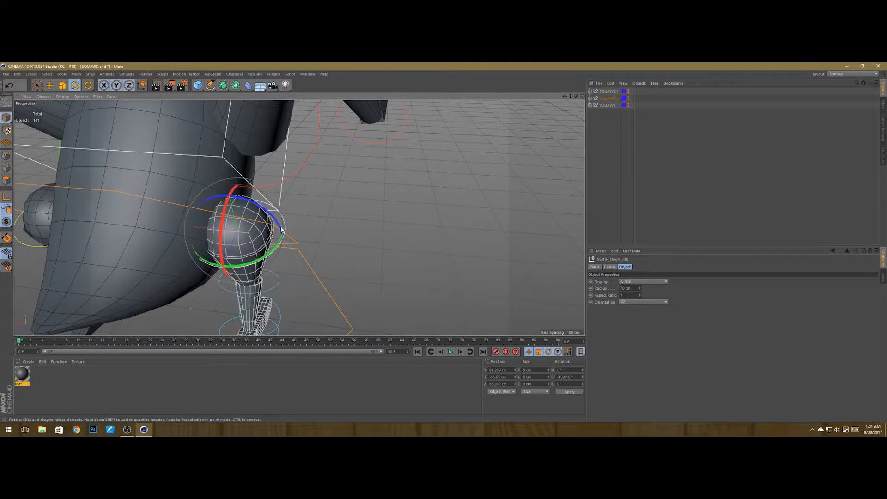
{"action": "left_click_drag", "start_coordinate": [282, 229], "coordinate": [303, 219]}
{"action": "left_click_drag", "start_coordinate": [225, 211], "coordinate": [225, 220]}
{"action": "left_click_drag", "start_coordinate": [312, 224], "coordinate": [252, 203], "text": "alt"}
{"action": "scroll", "coordinate": [298, 228], "scroll_direction": "down", "scroll_amount": 2}
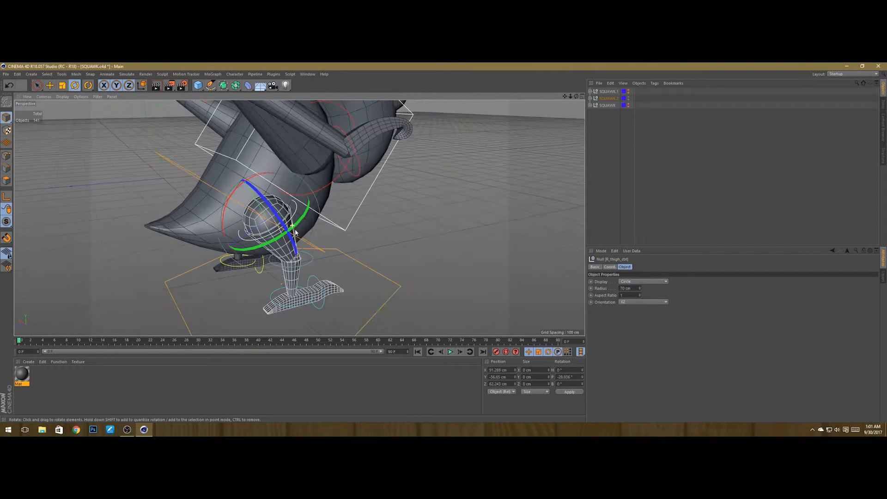
{"action": "left_click_drag", "start_coordinate": [397, 230], "coordinate": [330, 231], "text": "alt"}
{"action": "scroll", "coordinate": [330, 231], "scroll_direction": "up", "scroll_amount": 3}
{"action": "left_click_drag", "start_coordinate": [360, 263], "coordinate": [330, 318], "text": "alt"}
{"action": "scroll", "coordinate": [338, 259], "scroll_direction": "down", "scroll_amount": 6}
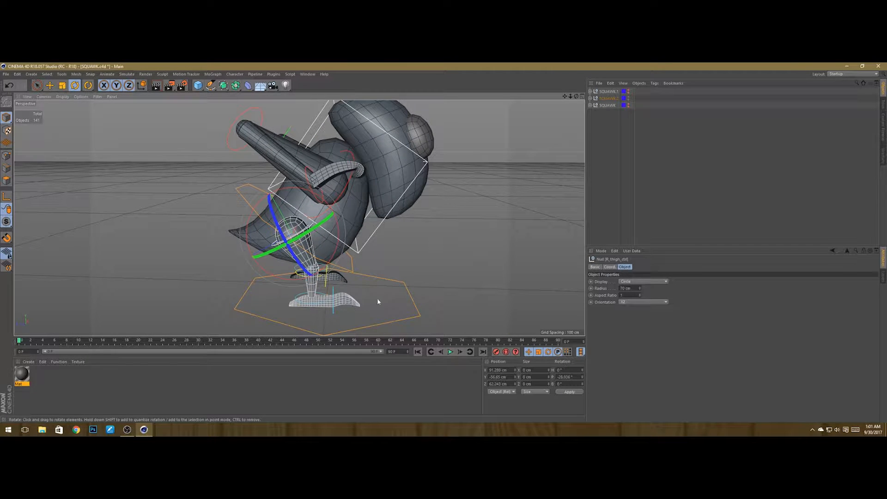
{"action": "left_click_drag", "start_coordinate": [377, 301], "coordinate": [353, 318], "text": "alt"}
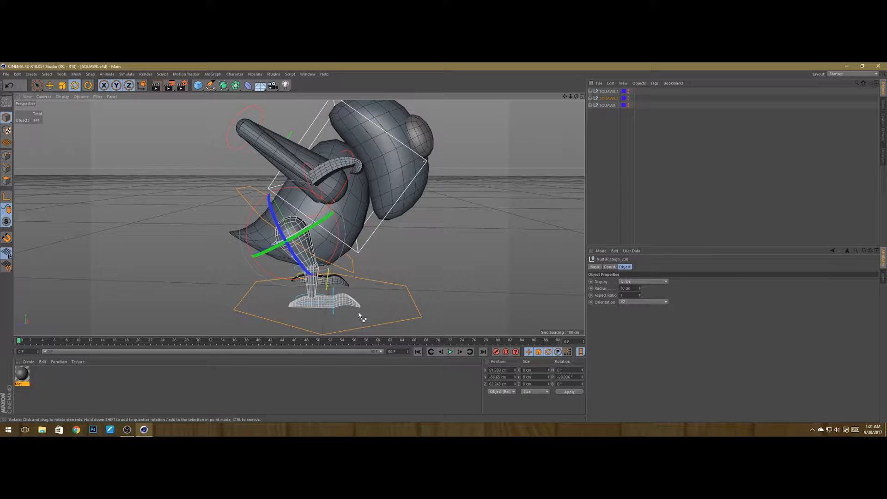
{"action": "mouse_move", "coordinate": [346, 284]}
{"action": "left_mouse_down", "text": "alt"}
{"action": "mouse_move", "coordinate": [356, 277]}
{"action": "mouse_move", "coordinate": [353, 293]}
{"action": "left_mouse_up", "text": "alt"}
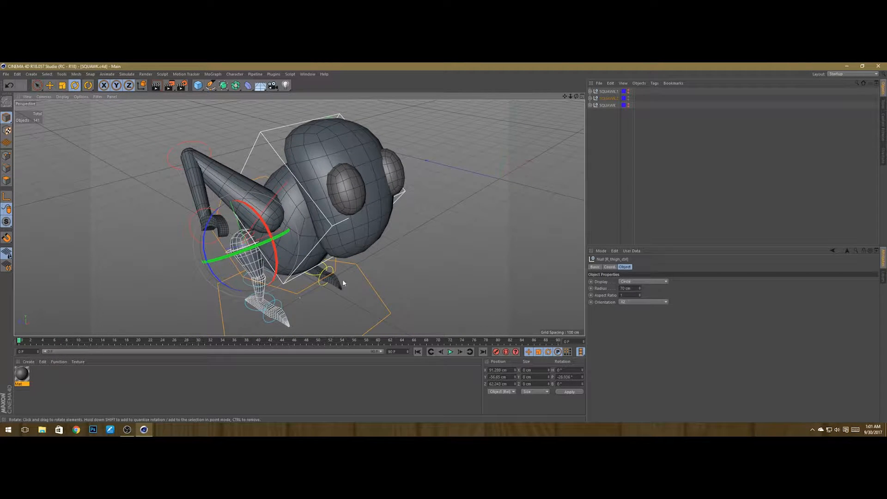
Step: Deselect all, hide SQUAWK.2 in the viewport and show the original SQUAWK
{"action": "left_click", "coordinate": [516, 218]}
{"action": "left_click_drag", "start_coordinate": [516, 219], "coordinate": [405, 202], "text": "alt"}
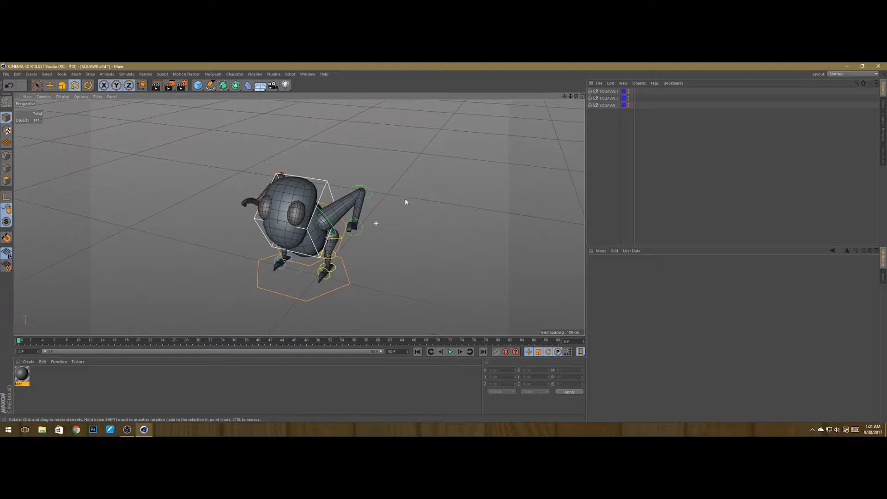
{"action": "left_click", "coordinate": [628, 98]}
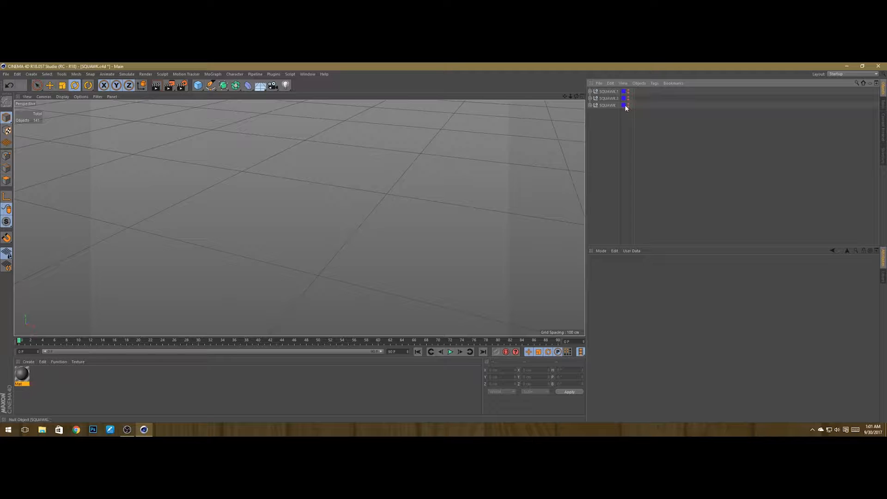
{"action": "left_click", "coordinate": [627, 104]}
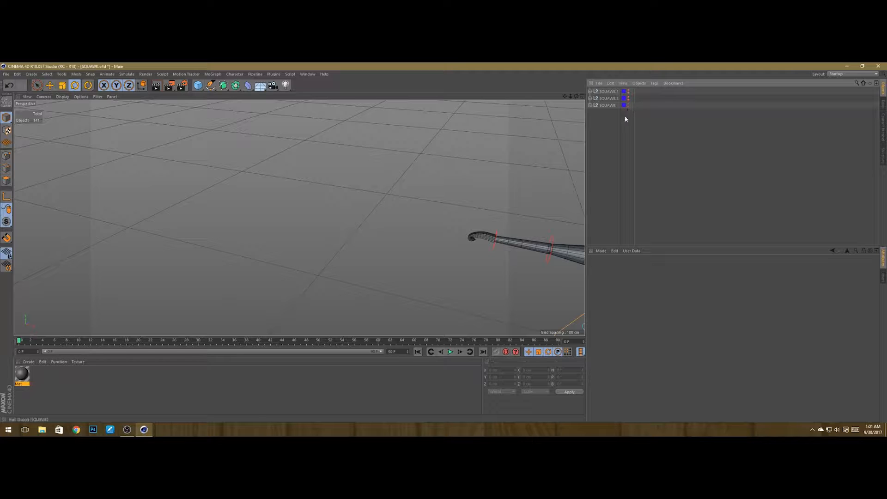
Step: Select SQUAWK, bring it into view and save the scene
{"action": "left_click", "coordinate": [602, 105]}
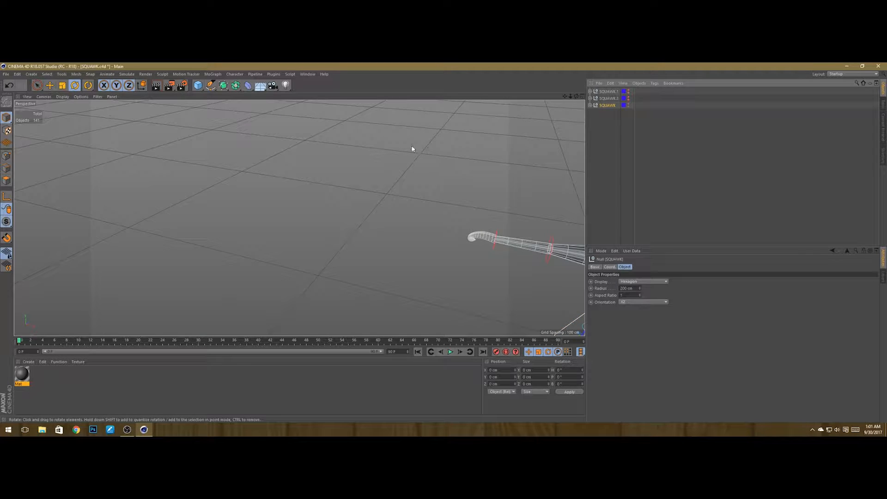
{"action": "key", "text": "s"}
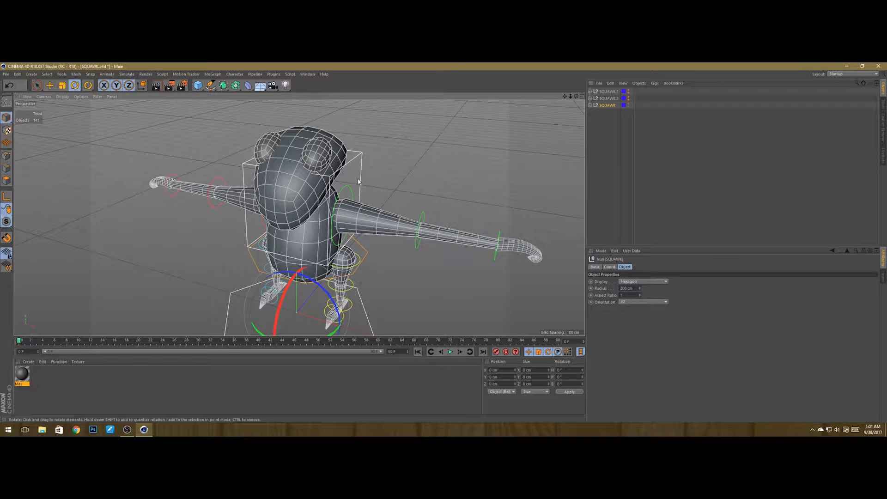
{"action": "scroll", "coordinate": [394, 171], "scroll_direction": "down", "scroll_amount": 3}
{"action": "key", "text": "ctrl+s"}
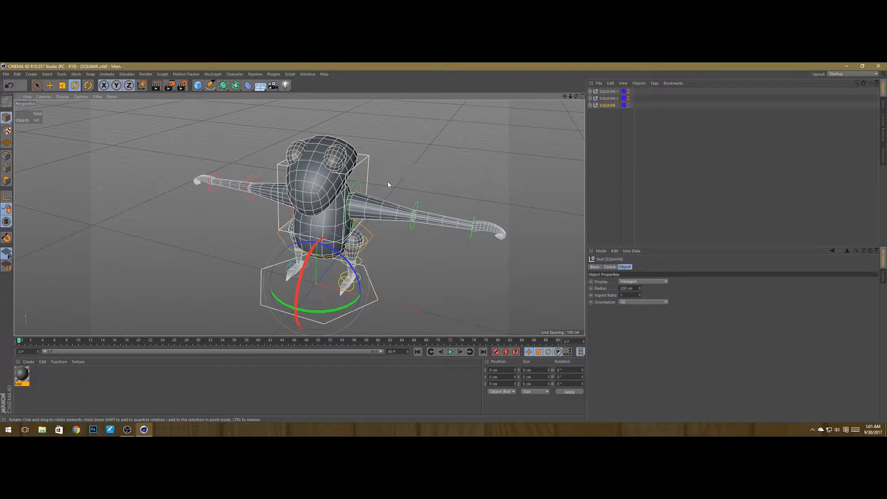
{"action": "left_click_drag", "start_coordinate": [388, 183], "coordinate": [309, 305], "text": "alt"}
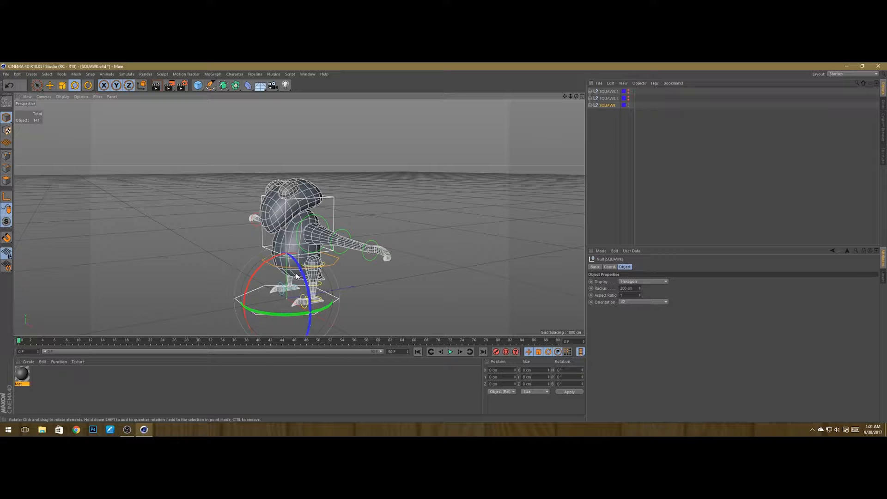
Step: On the original SQUAWK, select the left shoulder control and rotate the left arm up above the head, about -96°
{"action": "key", "text": "space"}
{"action": "left_click_drag", "start_coordinate": [287, 226], "coordinate": [323, 266]}
{"action": "scroll", "coordinate": [283, 164], "scroll_direction": "up", "scroll_amount": 3}
{"action": "scroll", "coordinate": [359, 301], "scroll_direction": "down", "scroll_amount": 3}
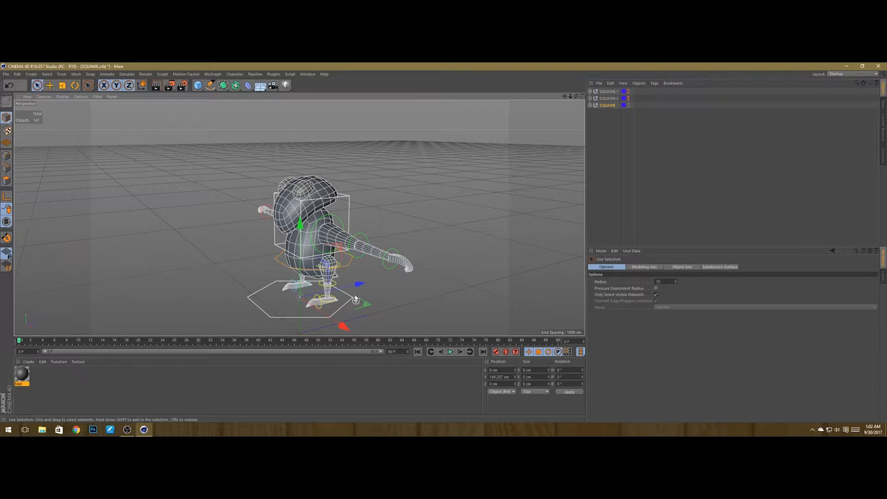
{"action": "left_click_drag", "start_coordinate": [345, 305], "coordinate": [356, 287], "text": "alt"}
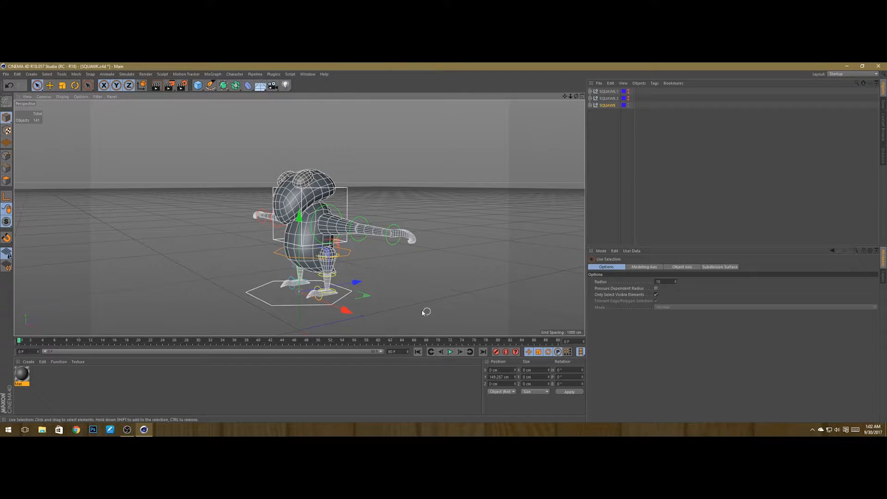
{"action": "left_click_drag", "start_coordinate": [422, 312], "coordinate": [438, 309], "text": "alt"}
{"action": "left_click_drag", "start_coordinate": [354, 230], "coordinate": [345, 221], "text": "alt"}
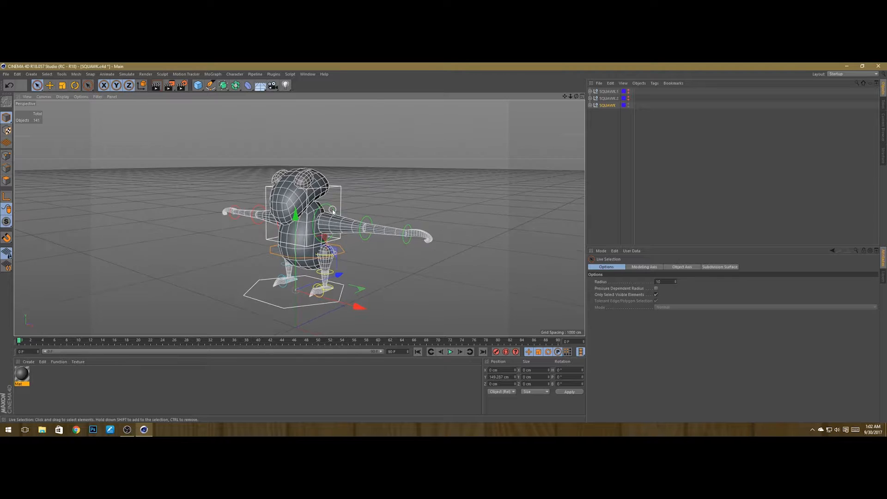
{"action": "left_click", "coordinate": [343, 221]}
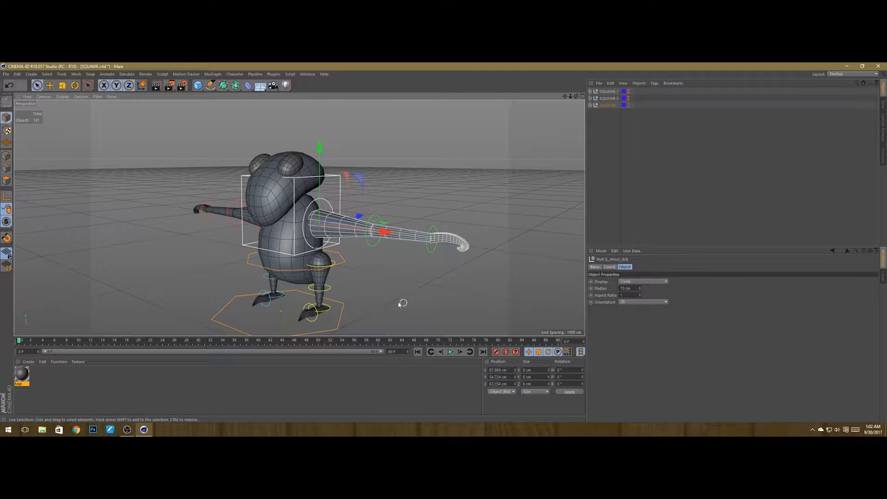
{"action": "left_click_drag", "start_coordinate": [361, 264], "coordinate": [388, 272], "text": "alt"}
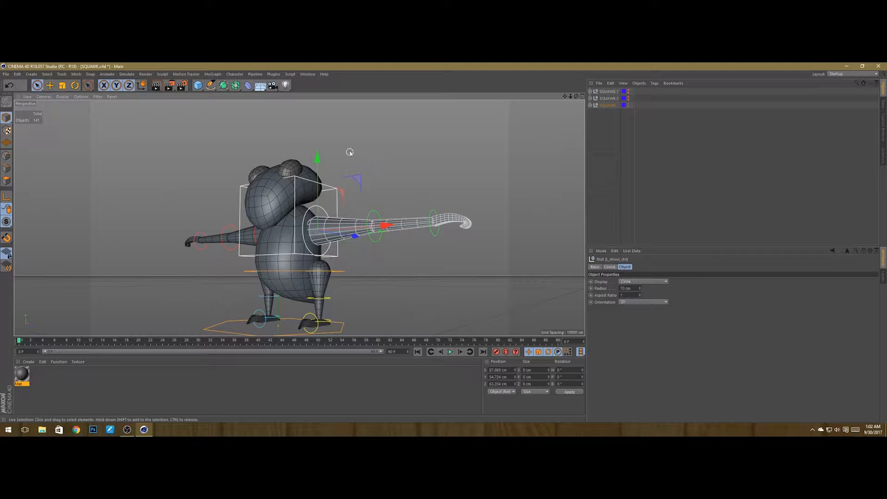
{"action": "left_click_drag", "start_coordinate": [350, 152], "coordinate": [259, 175], "text": "alt"}
{"action": "key", "text": "r"}
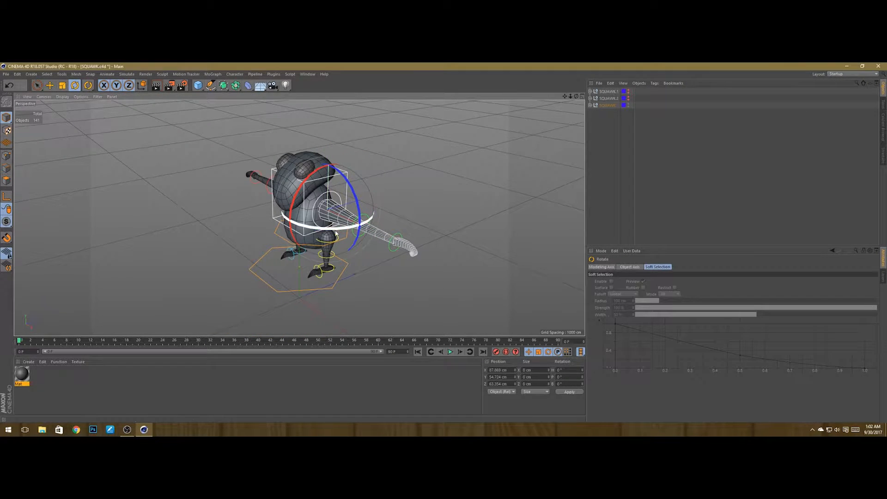
{"action": "left_click_drag", "start_coordinate": [336, 234], "coordinate": [335, 199]}
{"action": "left_click_drag", "start_coordinate": [352, 241], "coordinate": [365, 242]}
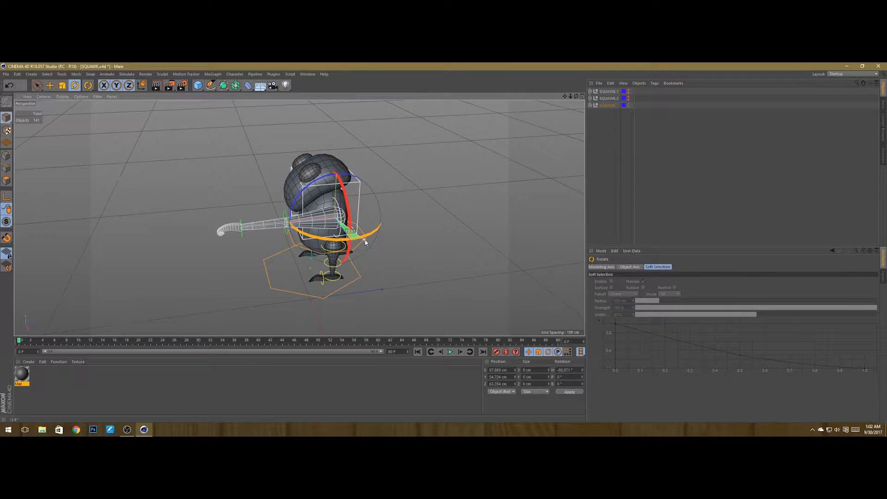
{"action": "left_click_drag", "start_coordinate": [294, 206], "coordinate": [400, 297]}
{"action": "left_click", "coordinate": [268, 195]}
{"action": "left_click", "coordinate": [360, 252]}
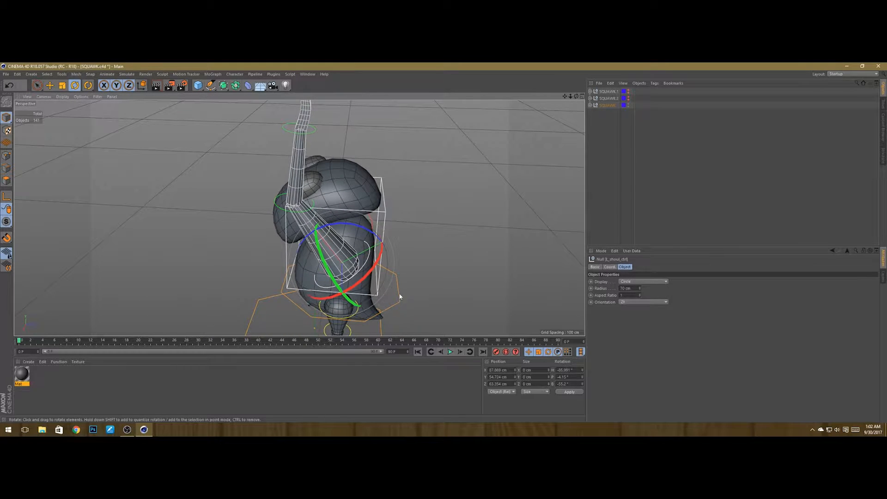
Step: Select the right shoulder control and rotate the right arm to about 74°
{"action": "left_click", "coordinate": [397, 306]}
{"action": "left_click_drag", "start_coordinate": [364, 252], "coordinate": [440, 252]}
{"action": "right_click_drag", "start_coordinate": [386, 229], "coordinate": [271, 216], "text": "alt"}
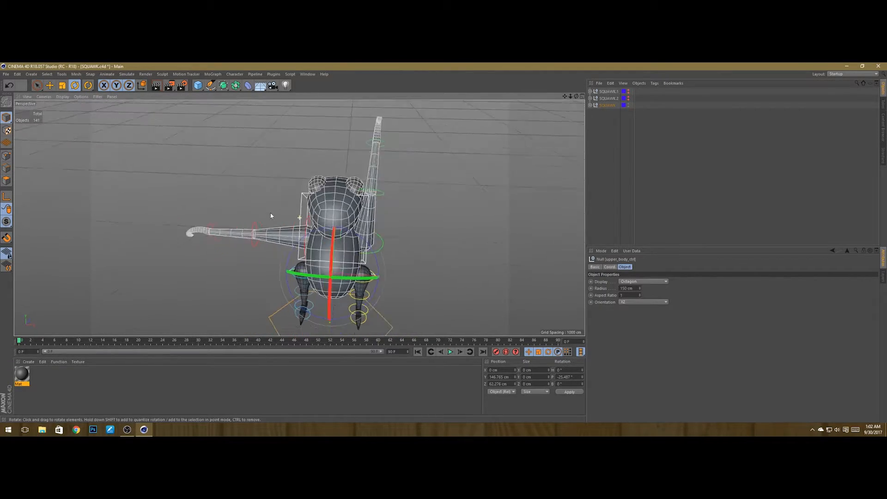
{"action": "left_click_drag", "start_coordinate": [271, 216], "coordinate": [426, 202], "text": "alt"}
{"action": "right_click_drag", "start_coordinate": [262, 245], "coordinate": [312, 242], "text": "alt"}
{"action": "left_click_drag", "start_coordinate": [312, 244], "coordinate": [376, 232], "text": "alt"}
{"action": "left_click", "coordinate": [304, 234]}
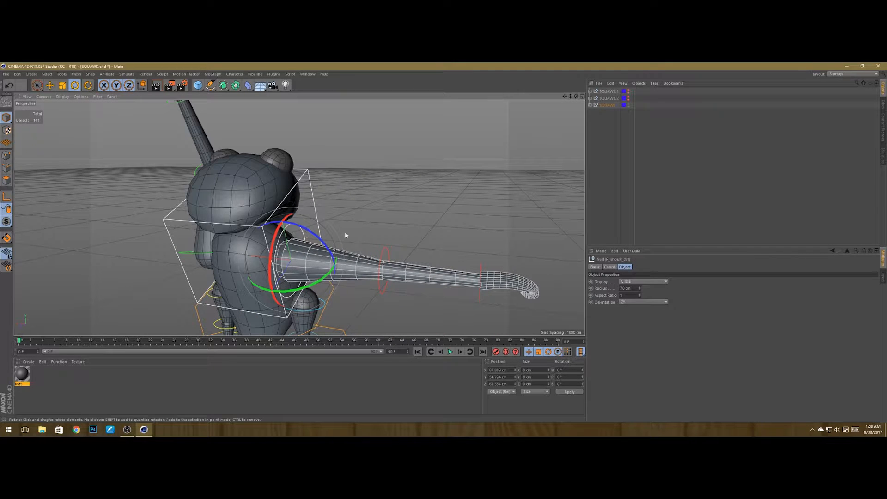
{"action": "left_click_drag", "start_coordinate": [305, 286], "coordinate": [375, 250]}
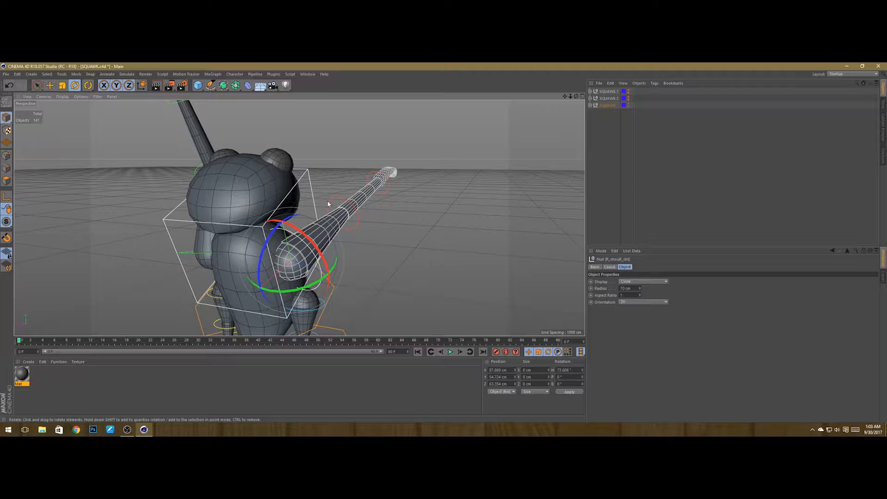
Step: Tilt the right arm further upward, to a bank of about 54°
{"action": "left_click", "coordinate": [328, 204]}
{"action": "left_click_drag", "start_coordinate": [331, 183], "coordinate": [221, 218]}
{"action": "left_click", "coordinate": [333, 282]}
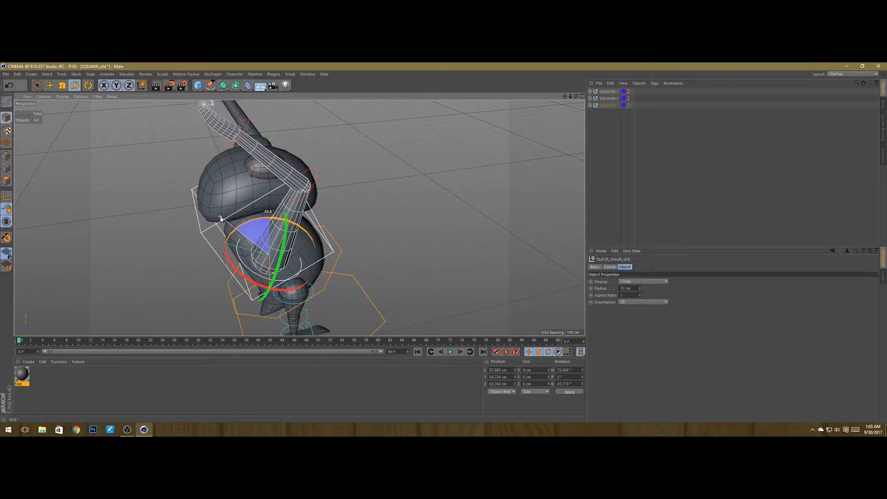
{"action": "scroll", "coordinate": [263, 194], "scroll_direction": "down", "scroll_amount": 4}
{"action": "left_click_drag", "start_coordinate": [263, 194], "coordinate": [236, 199], "text": "alt"}
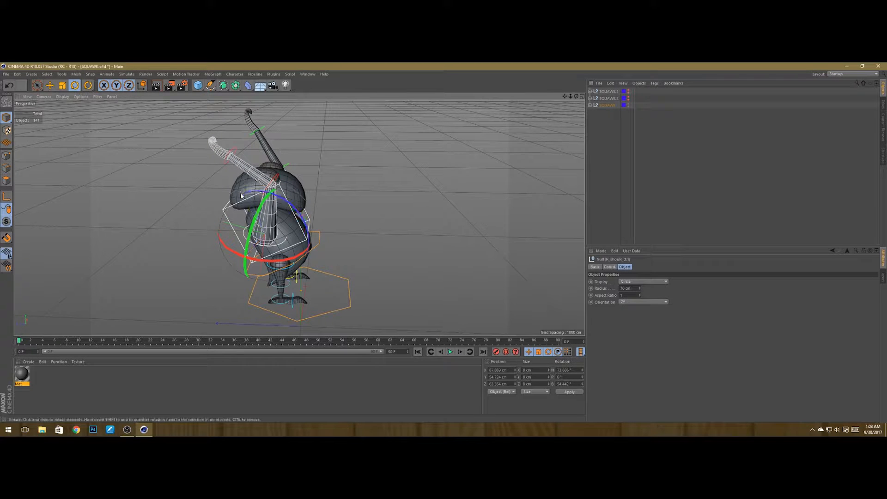
{"action": "mouse_move", "coordinate": [296, 206]}
{"action": "left_mouse_down", "text": "alt"}
{"action": "mouse_move", "coordinate": [233, 226]}
{"action": "mouse_move", "coordinate": [294, 208]}
{"action": "left_mouse_up", "text": "alt"}
{"action": "scroll", "coordinate": [320, 210], "scroll_direction": "down", "scroll_amount": 4}
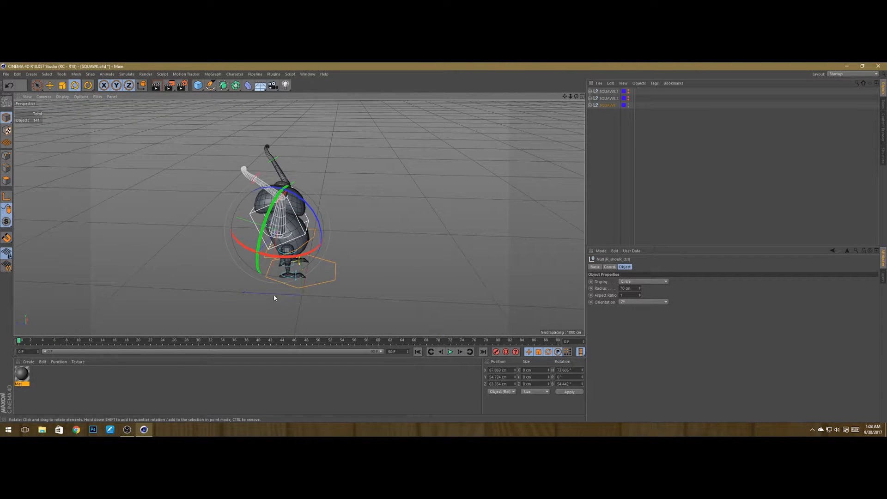
Step: Zoom in on the feet, select the right foot control and rotate the foot about 59°
{"action": "scroll", "coordinate": [274, 296], "scroll_direction": "up", "scroll_amount": 6}
{"action": "scroll", "coordinate": [304, 256], "scroll_direction": "up", "scroll_amount": 3}
{"action": "left_click_drag", "start_coordinate": [324, 252], "coordinate": [331, 242], "text": "alt"}
{"action": "scroll", "coordinate": [272, 238], "scroll_direction": "up", "scroll_amount": 3}
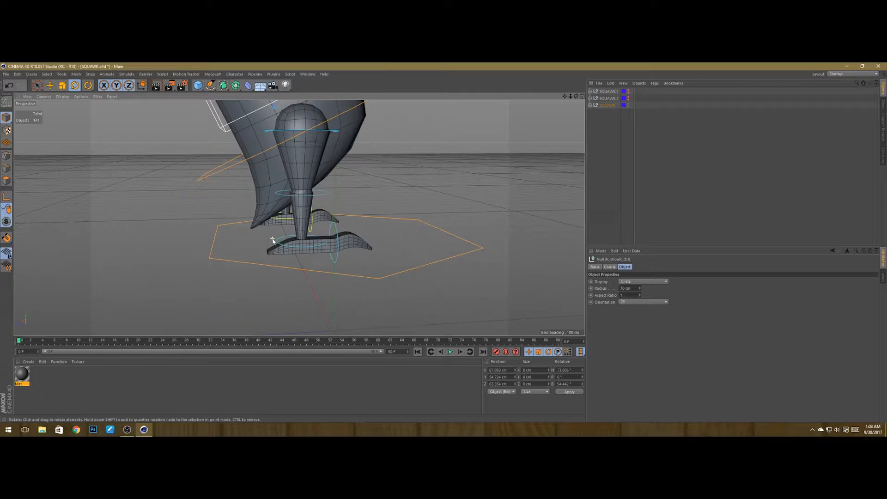
{"action": "left_click", "coordinate": [277, 240]}
{"action": "left_click_drag", "start_coordinate": [277, 240], "coordinate": [374, 255], "text": "alt"}
{"action": "left_click_drag", "start_coordinate": [427, 263], "coordinate": [241, 238], "text": "alt"}
{"action": "scroll", "coordinate": [318, 235], "scroll_direction": "down", "scroll_amount": 5}
{"action": "scroll", "coordinate": [343, 252], "scroll_direction": "up", "scroll_amount": 3}
{"action": "left_click", "coordinate": [395, 230]}
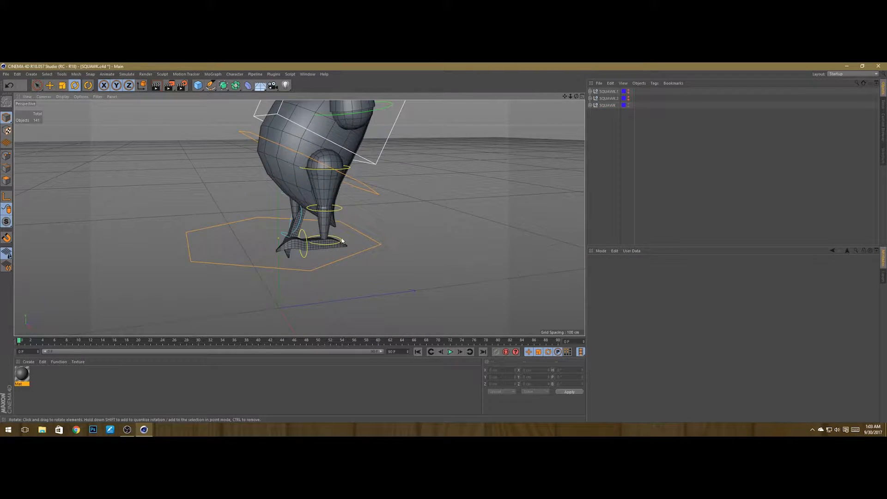
{"action": "left_click", "coordinate": [310, 243]}
{"action": "left_click_drag", "start_coordinate": [302, 204], "coordinate": [322, 233]}
{"action": "left_click", "coordinate": [255, 274]}
{"action": "left_click_drag", "start_coordinate": [261, 263], "coordinate": [270, 237], "text": "alt"}
{"action": "right_click_drag", "start_coordinate": [282, 242], "coordinate": [308, 248], "text": "alt"}
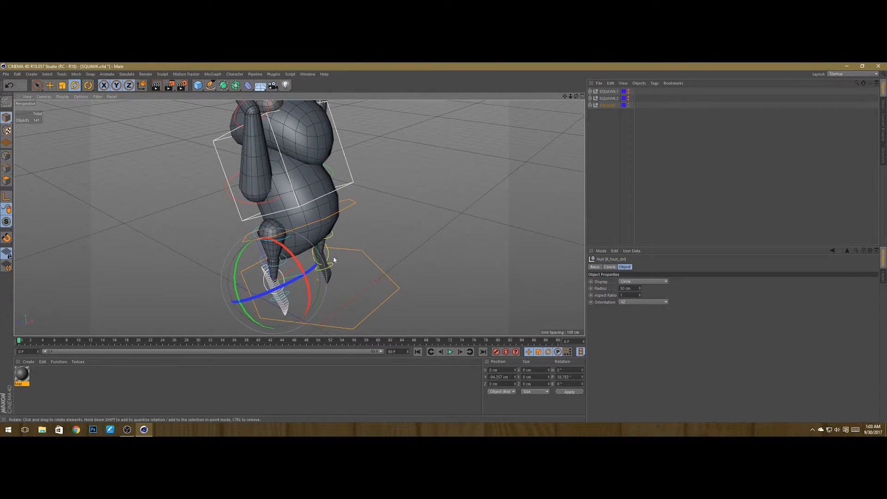
Step: Select the right thigh control and rotate the thigh to about -28°
{"action": "left_click_drag", "start_coordinate": [334, 259], "coordinate": [410, 251], "text": "alt"}
{"action": "right_click_drag", "start_coordinate": [296, 252], "coordinate": [326, 238], "text": "alt"}
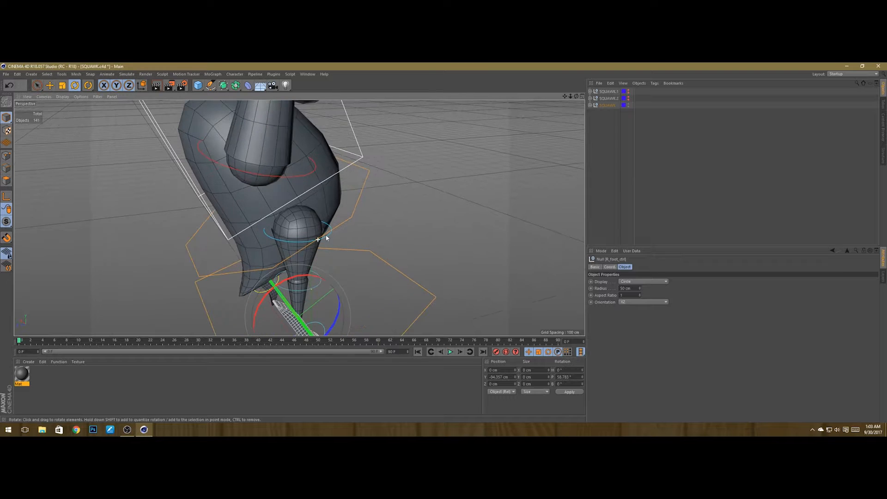
{"action": "left_click", "coordinate": [331, 233]}
{"action": "left_click_drag", "start_coordinate": [339, 241], "coordinate": [398, 239], "text": "alt"}
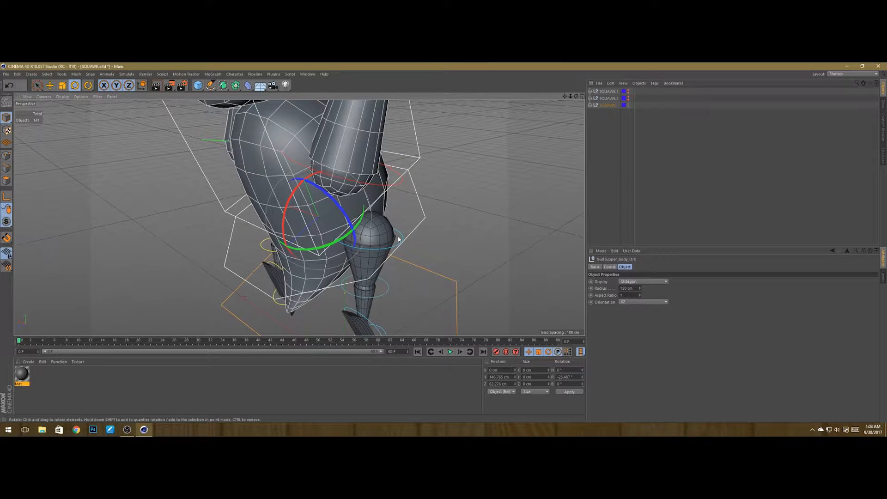
{"action": "left_click", "coordinate": [377, 246]}
{"action": "left_click_drag", "start_coordinate": [349, 211], "coordinate": [339, 233]}
{"action": "left_click_drag", "start_coordinate": [341, 258], "coordinate": [150, 257], "text": "alt"}
{"action": "scroll", "coordinate": [288, 231], "scroll_direction": "down", "scroll_amount": 6}
{"action": "scroll", "coordinate": [227, 252], "scroll_direction": "up", "scroll_amount": 4}
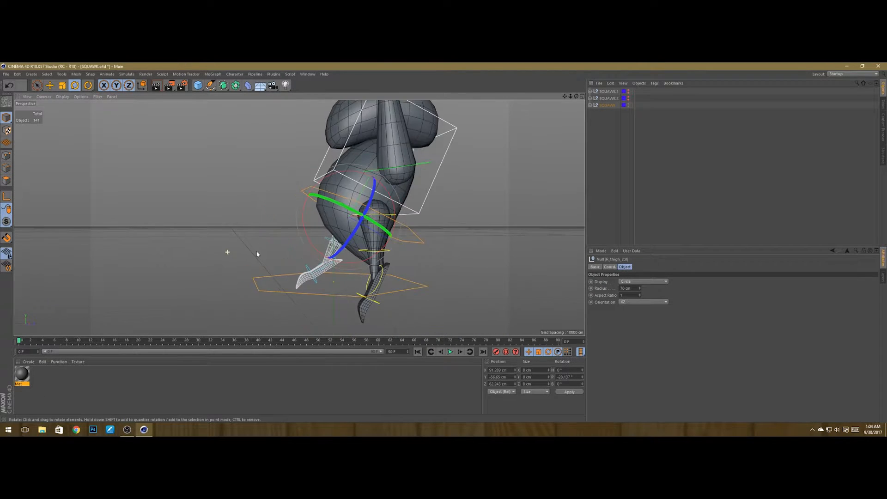
{"action": "left_click_drag", "start_coordinate": [376, 252], "coordinate": [390, 183], "text": "alt"}
Step: Move SQUAWK to the top of the object list and select it
{"action": "left_click", "coordinate": [308, 216]}
{"action": "left_click", "coordinate": [396, 215]}
{"action": "left_click", "coordinate": [606, 105]}
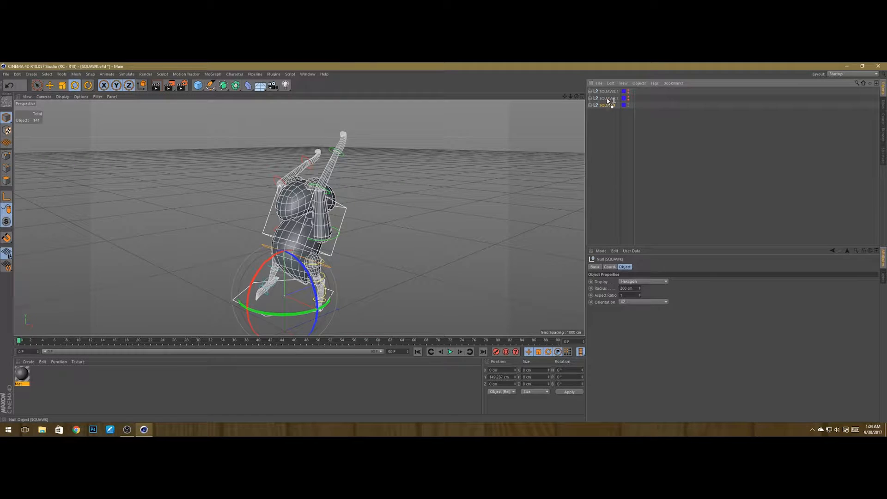
{"action": "left_click_drag", "start_coordinate": [607, 99], "coordinate": [605, 87]}
{"action": "left_click_drag", "start_coordinate": [607, 98], "coordinate": [607, 96]}
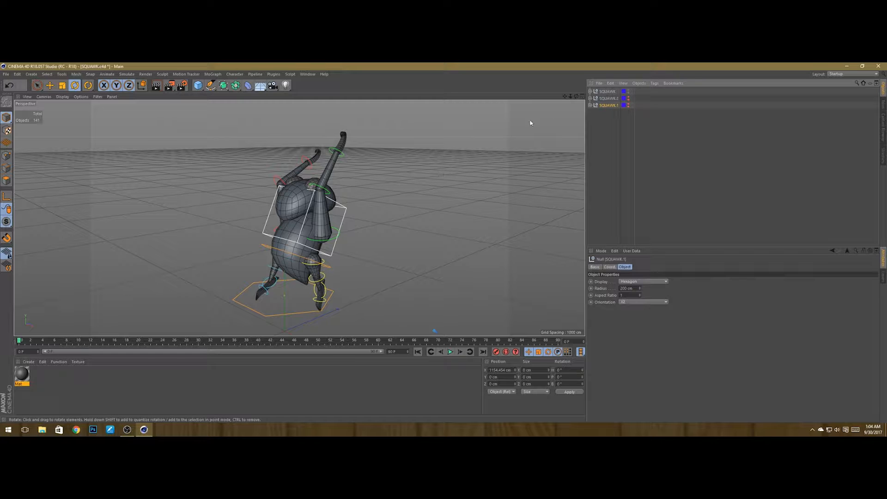
{"action": "left_click", "coordinate": [606, 91]}
Step: Select the right knee control and bend the lower leg about 9°
{"action": "left_click_drag", "start_coordinate": [405, 168], "coordinate": [387, 182], "text": "alt"}
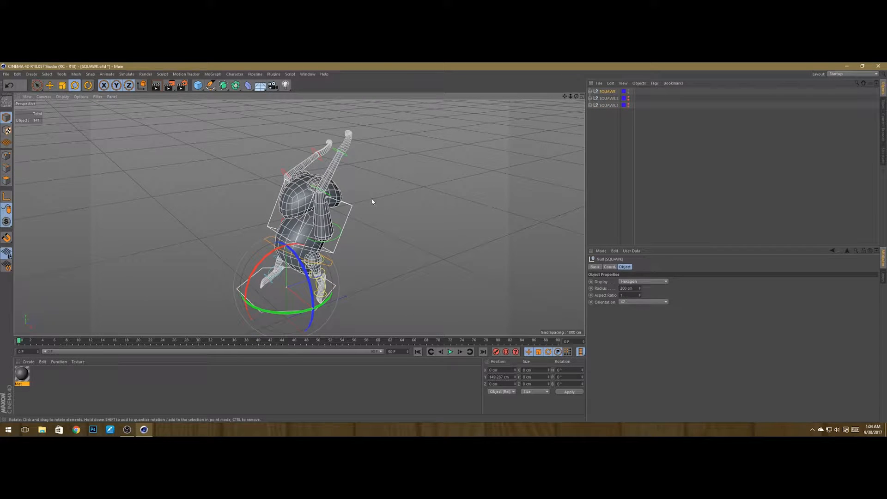
{"action": "left_click_drag", "start_coordinate": [526, 154], "coordinate": [452, 195], "text": "alt"}
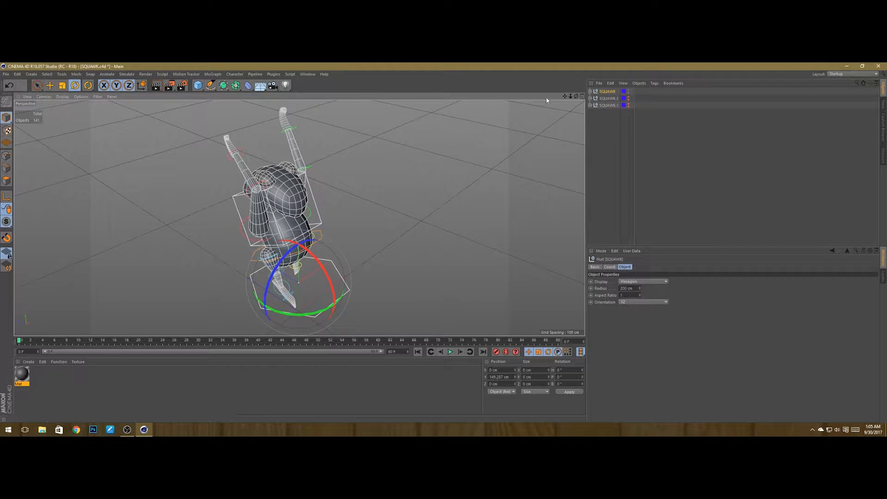
{"action": "left_click_drag", "start_coordinate": [565, 99], "coordinate": [367, 205], "text": "alt"}
{"action": "scroll", "coordinate": [342, 215], "scroll_direction": "up", "scroll_amount": 2}
{"action": "scroll", "coordinate": [322, 265], "scroll_direction": "up", "scroll_amount": 2}
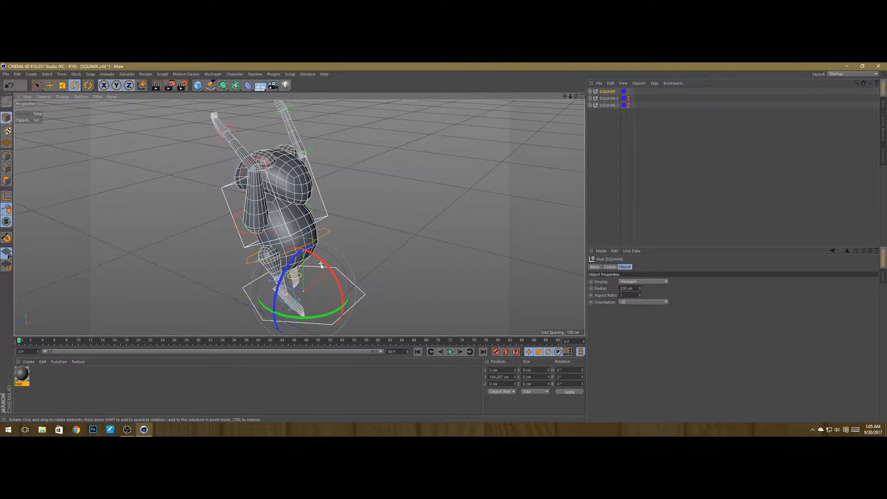
{"action": "scroll", "coordinate": [322, 263], "scroll_direction": "down", "scroll_amount": 4}
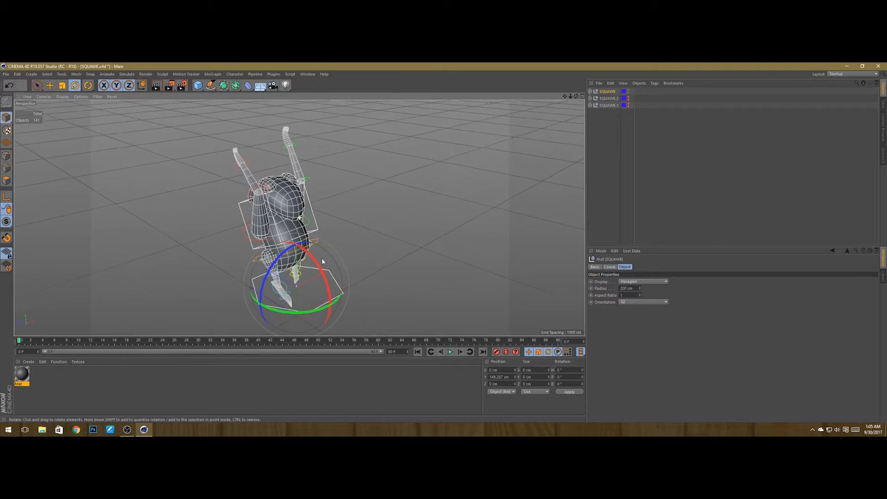
{"action": "left_click_drag", "start_coordinate": [320, 261], "coordinate": [344, 274], "text": "alt"}
{"action": "scroll", "coordinate": [281, 282], "scroll_direction": "up", "scroll_amount": 5}
{"action": "left_click", "coordinate": [283, 258]}
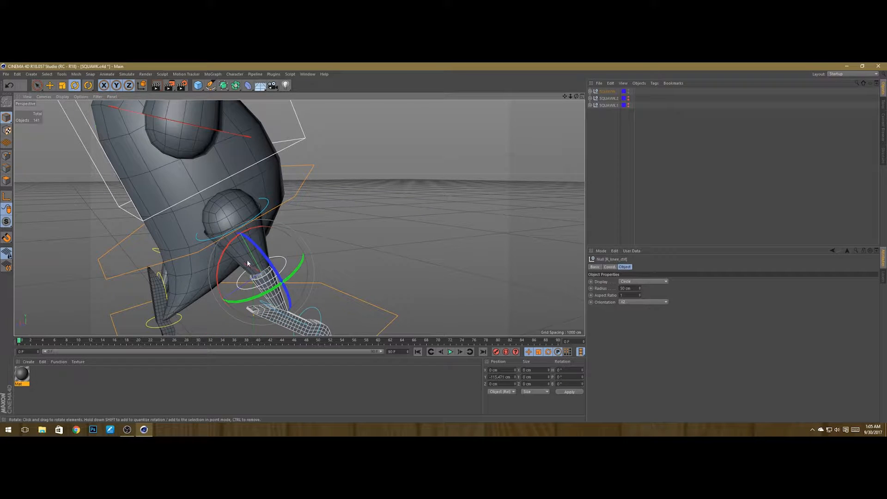
{"action": "left_click_drag", "start_coordinate": [224, 255], "coordinate": [229, 246]}
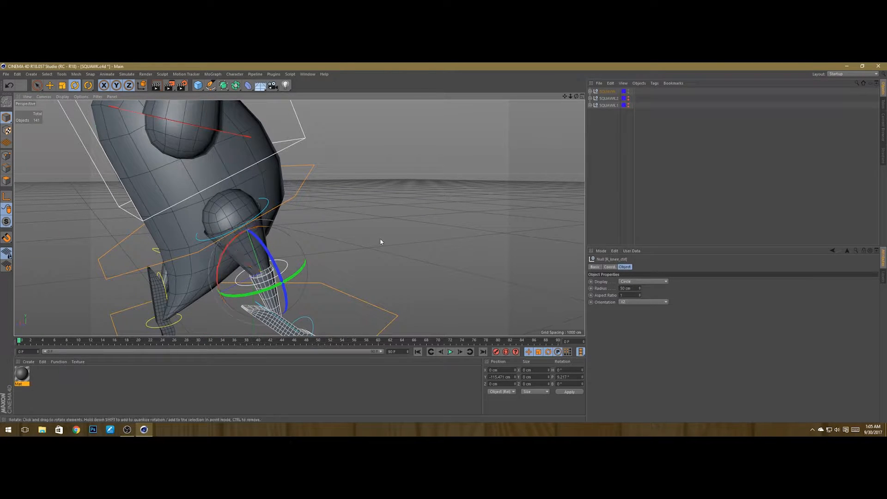
Step: Select the right shoulder control again and raise the arm's bank to about 72°
{"action": "left_click_drag", "start_coordinate": [381, 241], "coordinate": [342, 253], "text": "alt"}
{"action": "scroll", "coordinate": [337, 266], "scroll_direction": "down", "scroll_amount": 3}
{"action": "scroll", "coordinate": [371, 278], "scroll_direction": "down", "scroll_amount": 2}
{"action": "scroll", "coordinate": [381, 266], "scroll_direction": "down", "scroll_amount": 2}
{"action": "left_click", "coordinate": [317, 190]}
{"action": "left_click_drag", "start_coordinate": [323, 187], "coordinate": [342, 188], "text": "alt"}
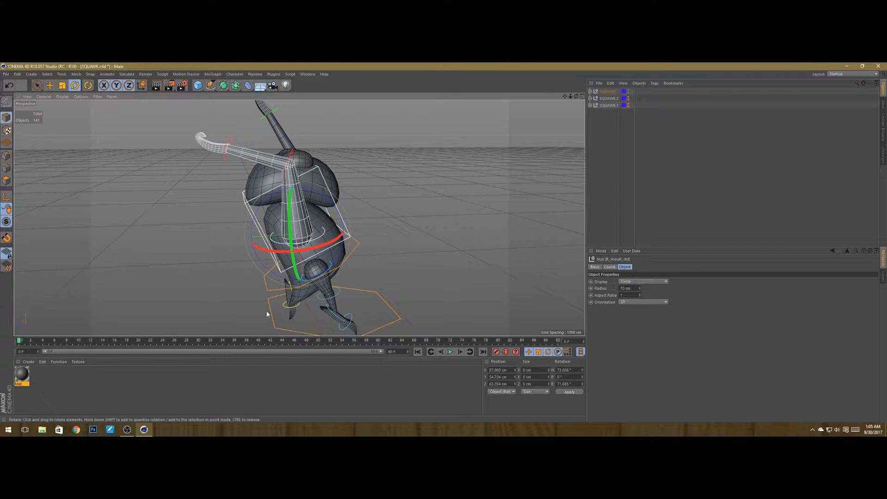
Step: Select the right thigh control and rotate the thigh to about 15°
{"action": "left_click_drag", "start_coordinate": [267, 314], "coordinate": [188, 302], "text": "alt"}
{"action": "scroll", "coordinate": [188, 303], "scroll_direction": "up", "scroll_amount": 3}
{"action": "left_click", "coordinate": [204, 287]}
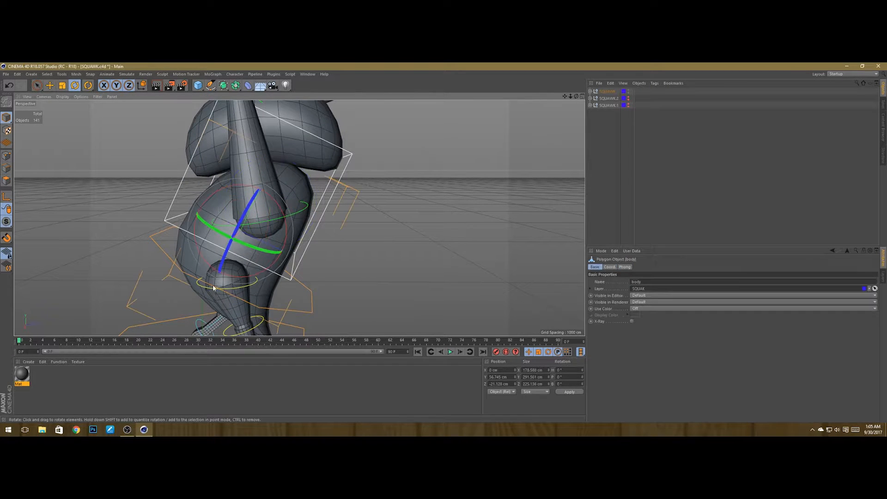
{"action": "left_click", "coordinate": [210, 286]}
{"action": "left_click_drag", "start_coordinate": [209, 284], "coordinate": [170, 287], "text": "alt"}
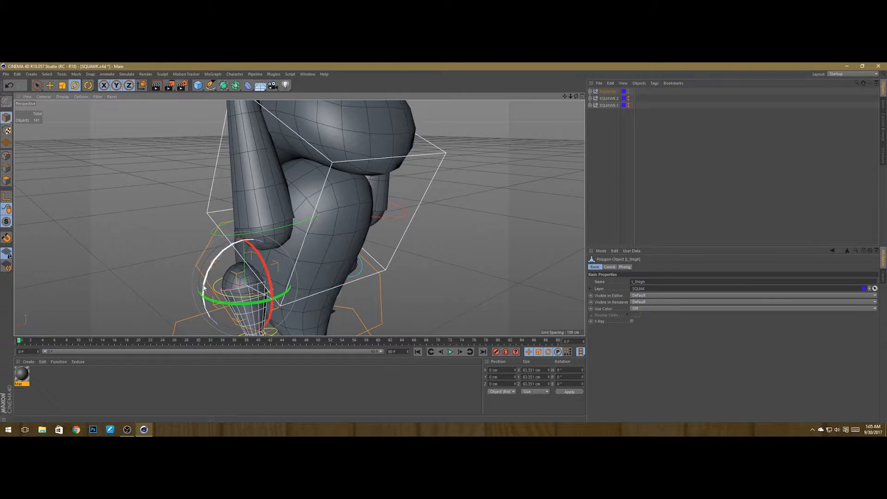
{"action": "left_click", "coordinate": [213, 280]}
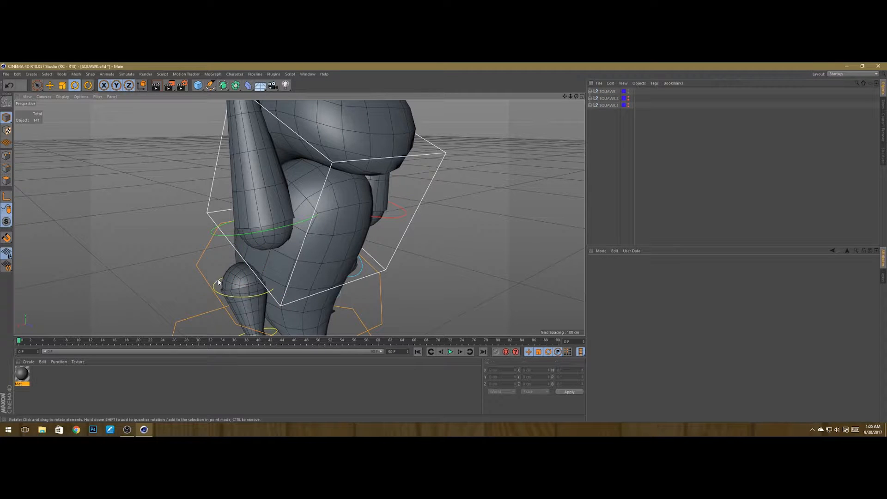
{"action": "left_click", "coordinate": [218, 282]}
{"action": "left_click_drag", "start_coordinate": [259, 256], "coordinate": [255, 234]}
{"action": "scroll", "coordinate": [392, 203], "scroll_direction": "down", "scroll_amount": 5}
{"action": "mouse_move", "coordinate": [383, 226]}
{"action": "left_mouse_down", "text": "alt"}
{"action": "mouse_move", "coordinate": [375, 252]}
{"action": "mouse_move", "coordinate": [267, 238]}
{"action": "mouse_move", "coordinate": [287, 245]}
{"action": "mouse_move", "coordinate": [240, 245]}
{"action": "mouse_move", "coordinate": [284, 264]}
{"action": "mouse_move", "coordinate": [267, 271]}
{"action": "mouse_move", "coordinate": [375, 213]}
{"action": "left_mouse_up", "text": "alt"}
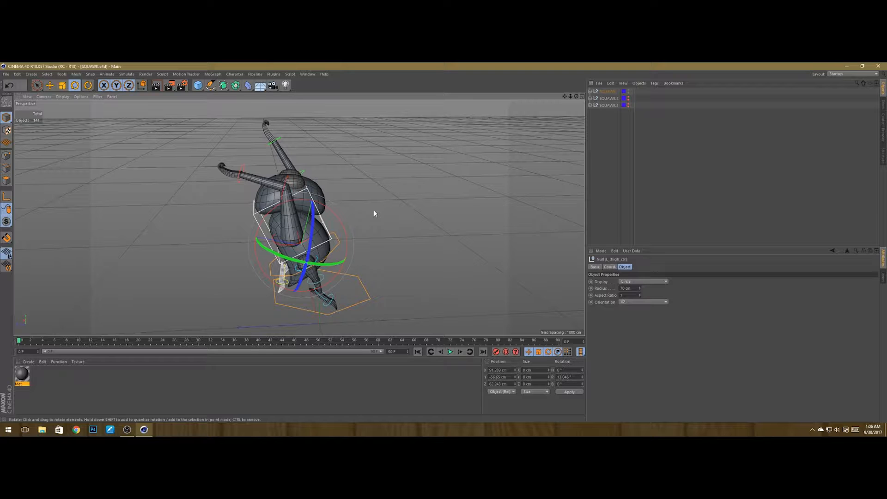
{"action": "left_click", "coordinate": [375, 307]}
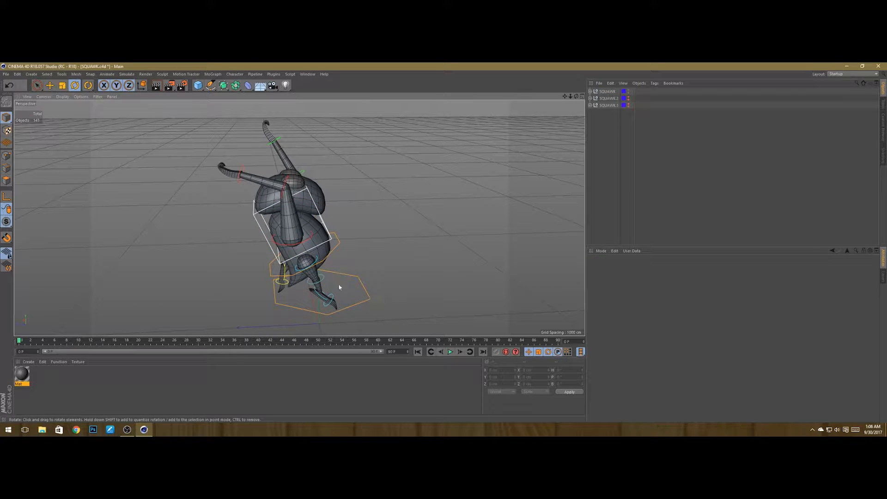
{"action": "left_click", "coordinate": [318, 260]}
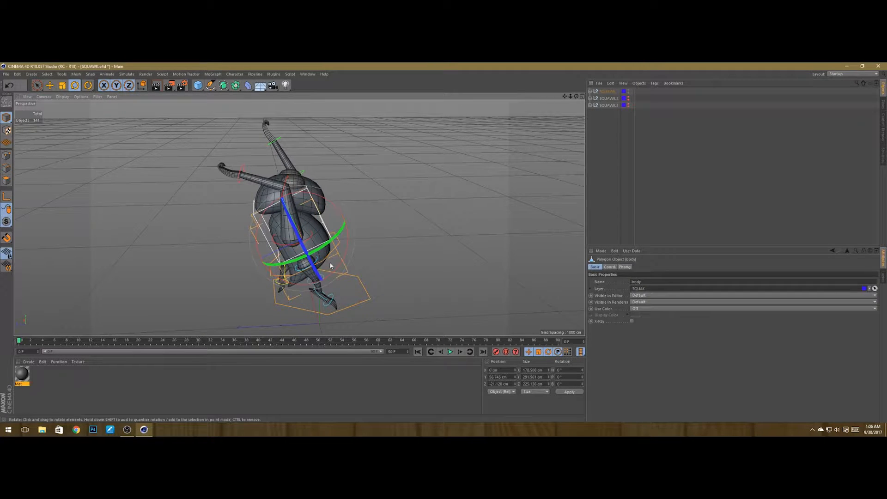
Step: Reframe the view around the posed character and save the scene
{"action": "left_click", "coordinate": [370, 258]}
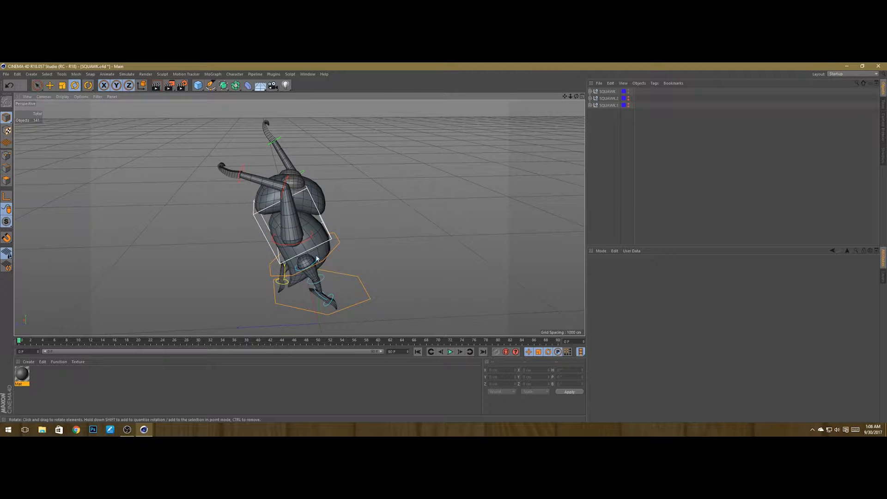
{"action": "left_click_drag", "start_coordinate": [369, 258], "coordinate": [407, 225], "text": "alt"}
{"action": "scroll", "coordinate": [309, 274], "scroll_direction": "up", "scroll_amount": 3}
{"action": "left_click", "coordinate": [309, 275]}
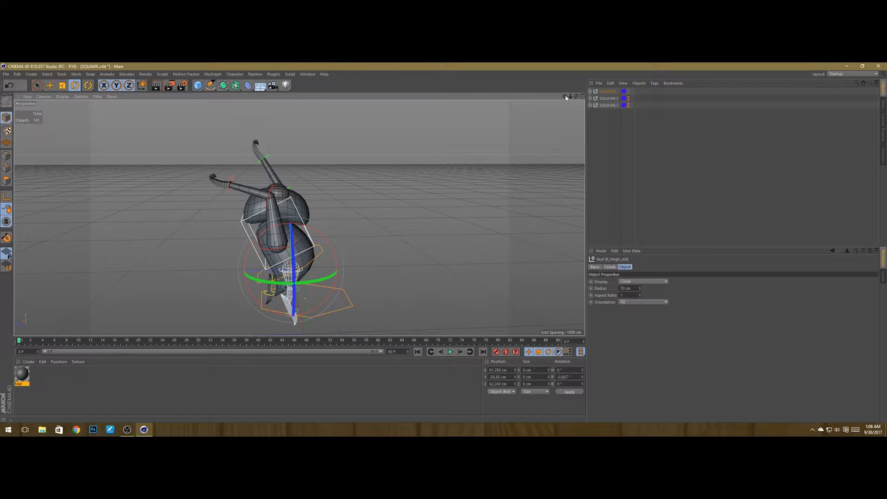
{"action": "left_click_drag", "start_coordinate": [566, 98], "coordinate": [420, 189]}
{"action": "key", "text": "ctrl+s"}
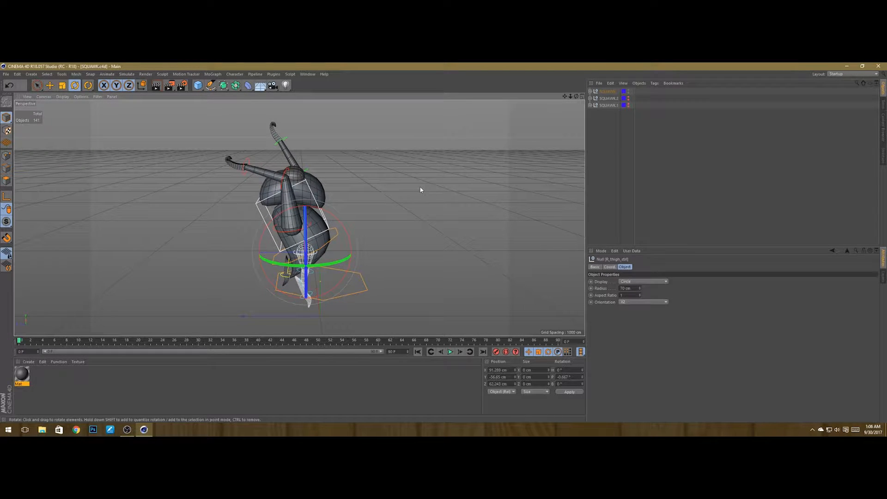
Step: Add a camera object from the current viewport view of the posed character
{"action": "left_click", "coordinate": [621, 132]}
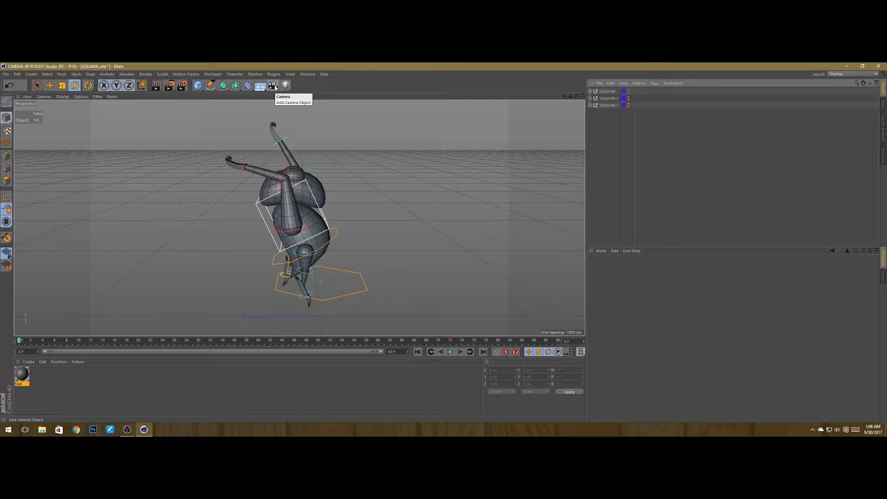
{"action": "left_click", "coordinate": [273, 86]}
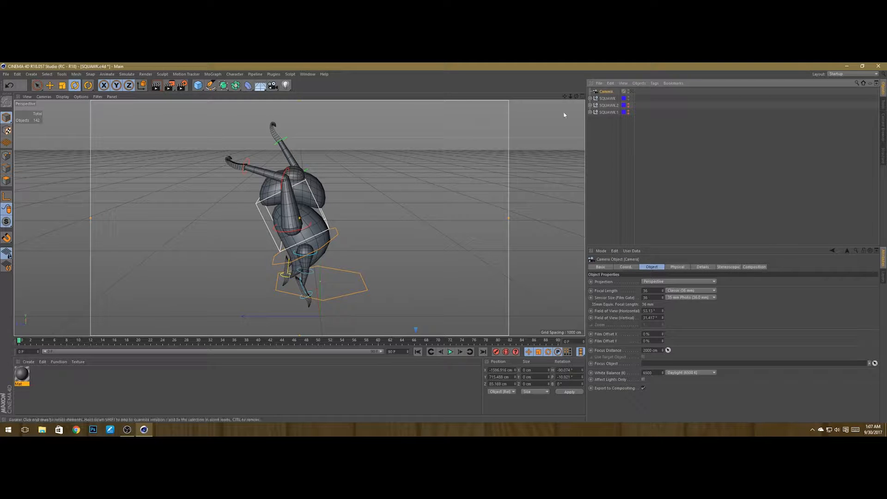
{"action": "left_click_drag", "start_coordinate": [335, 218], "coordinate": [328, 221], "text": "alt"}
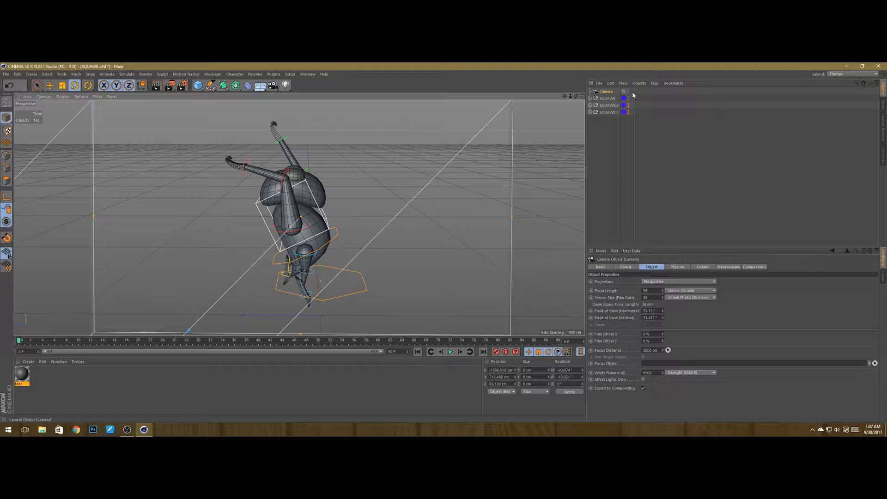
{"action": "left_click_drag", "start_coordinate": [498, 184], "coordinate": [640, 84], "text": "alt"}
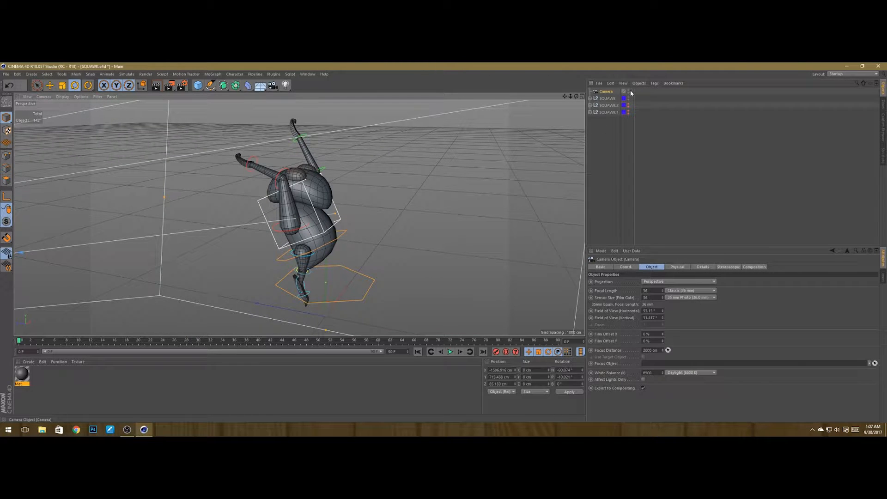
Step: Toggle looking through the new camera in the viewport
{"action": "left_click", "coordinate": [630, 92]}
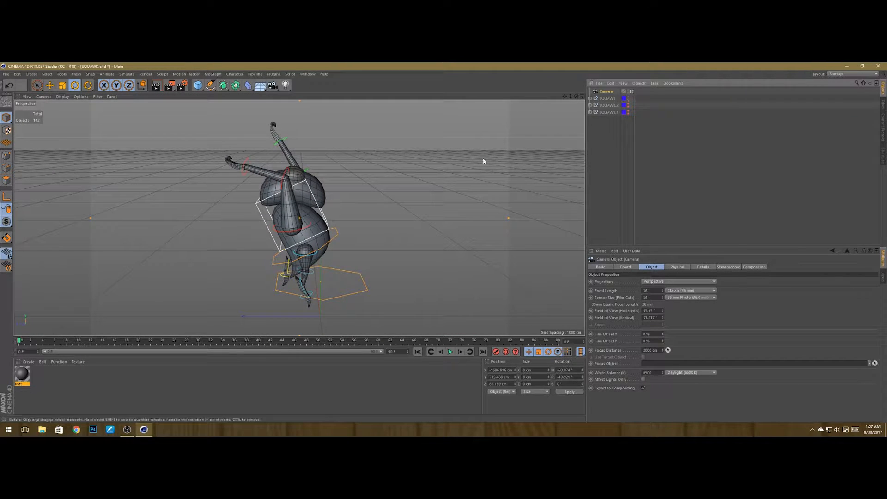
{"action": "left_click", "coordinate": [631, 92]}
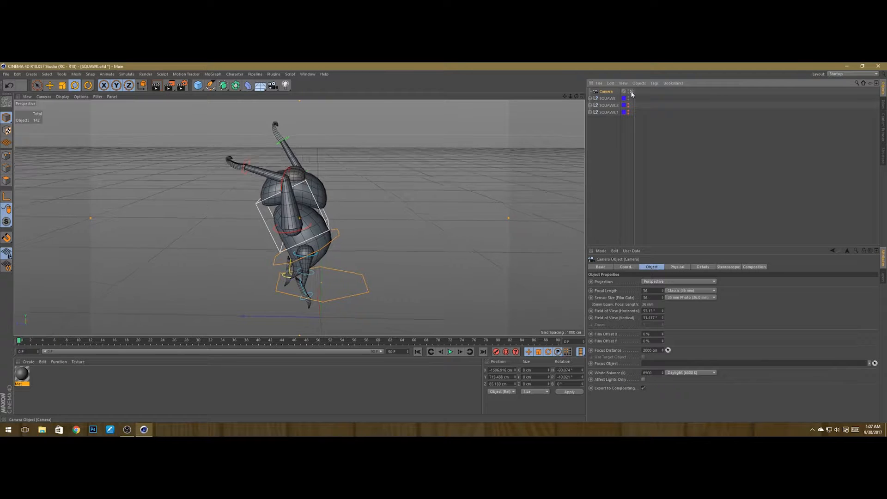
{"action": "left_click", "coordinate": [631, 92]}
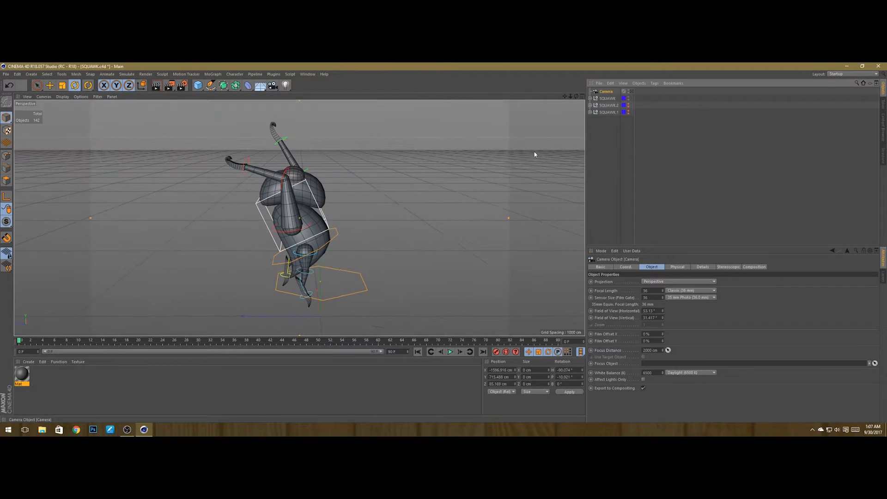
{"action": "left_click", "coordinate": [630, 91]}
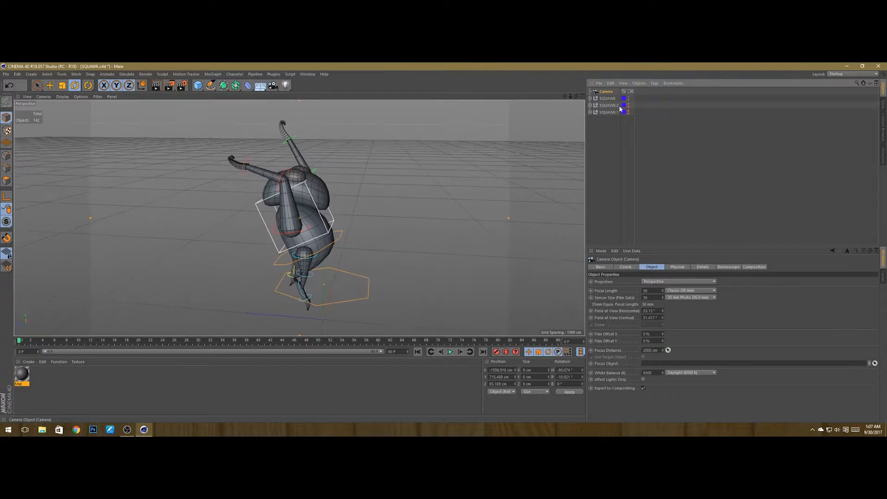
{"action": "left_click", "coordinate": [647, 183]}
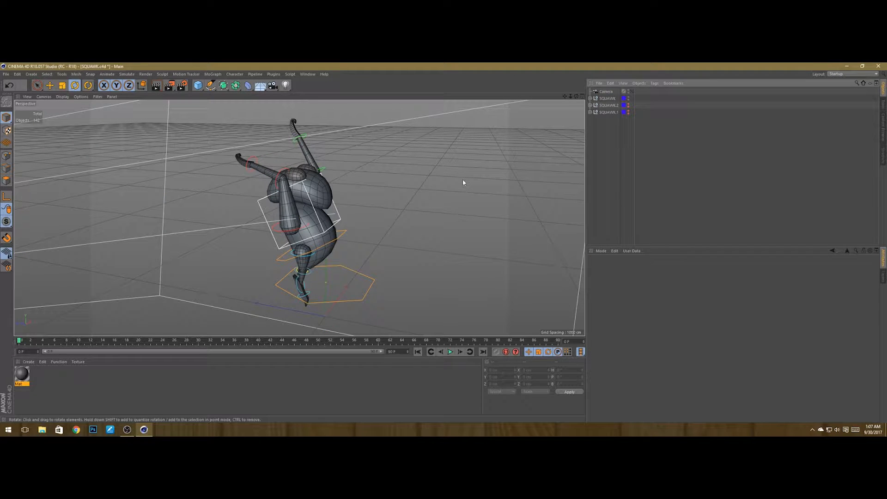
Step: Rename the new camera as 1
{"action": "left_click", "coordinate": [607, 92]}
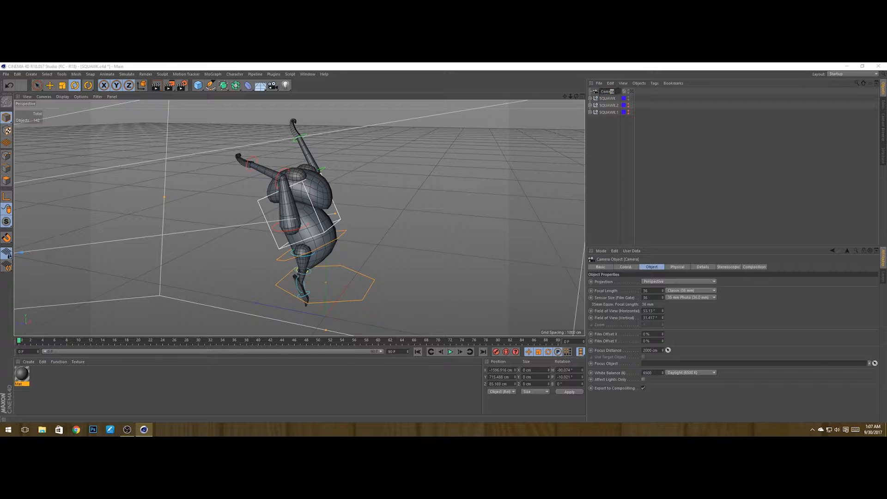
{"action": "key", "text": "BackSpace"}
{"action": "left_click", "coordinate": [608, 98]}
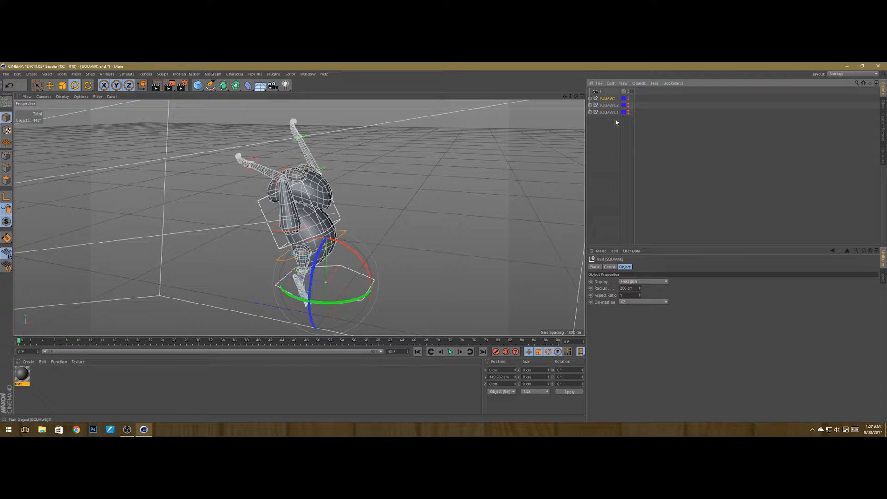
Step: Rename SQUAWK as SQUAWK1 and hide it in the viewport
{"action": "double_click", "coordinate": [608, 99]}
{"action": "left_click", "coordinate": [616, 98]}
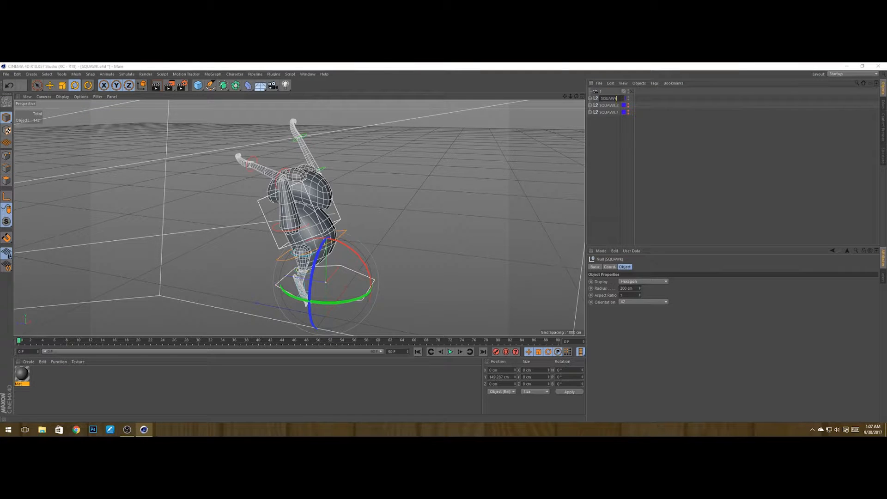
{"action": "key", "text": "Return"}
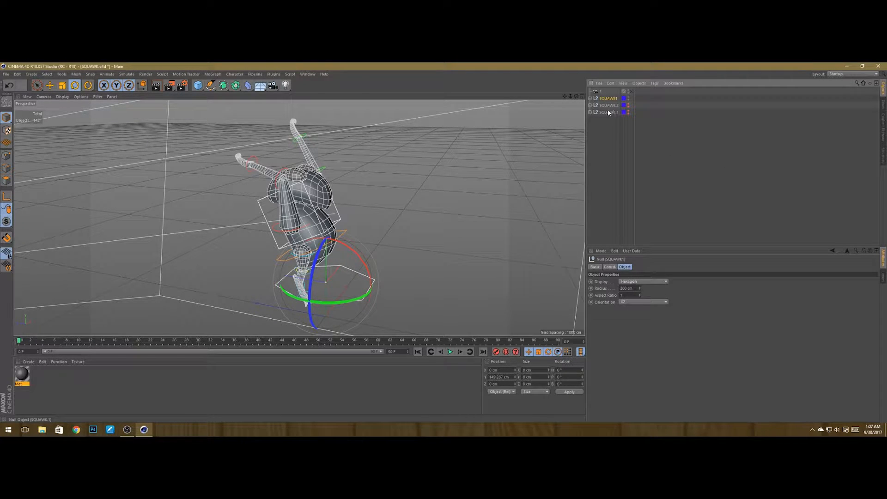
{"action": "left_click", "coordinate": [628, 97]}
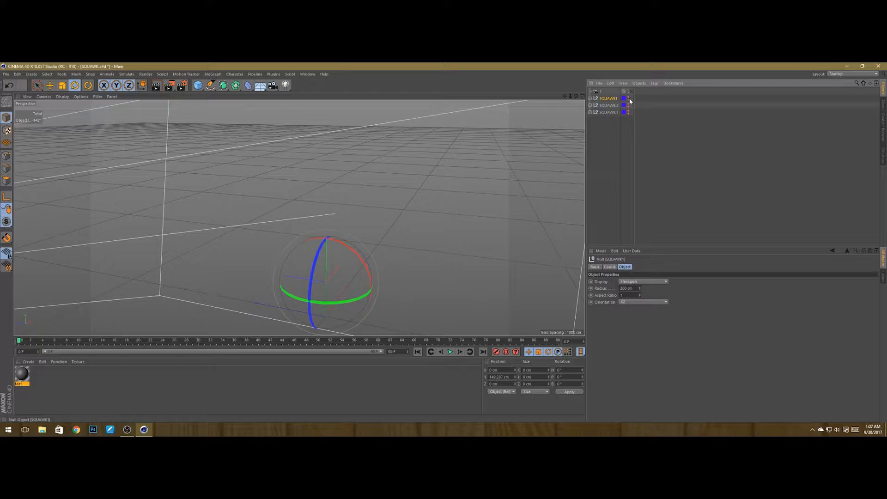
Step: Select SQUAWK.2, frame it in the viewport, orbit to a new angle, and save the scene
{"action": "left_click", "coordinate": [609, 106]}
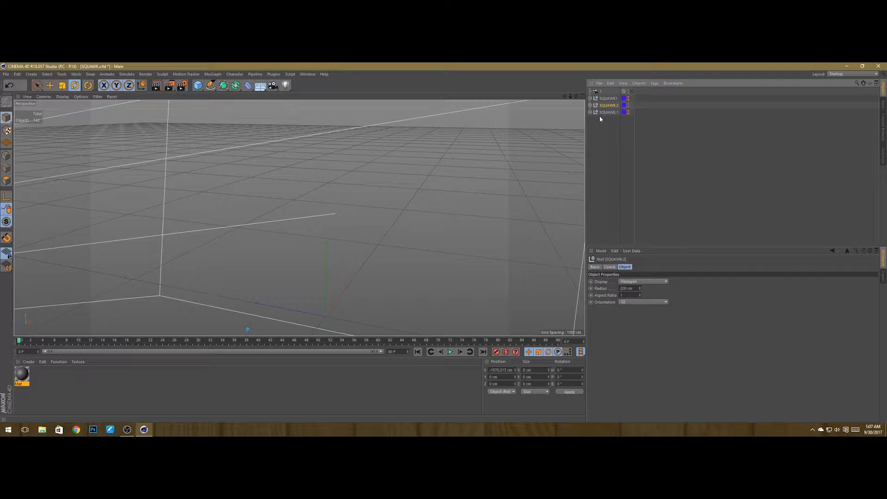
{"action": "key", "text": "o"}
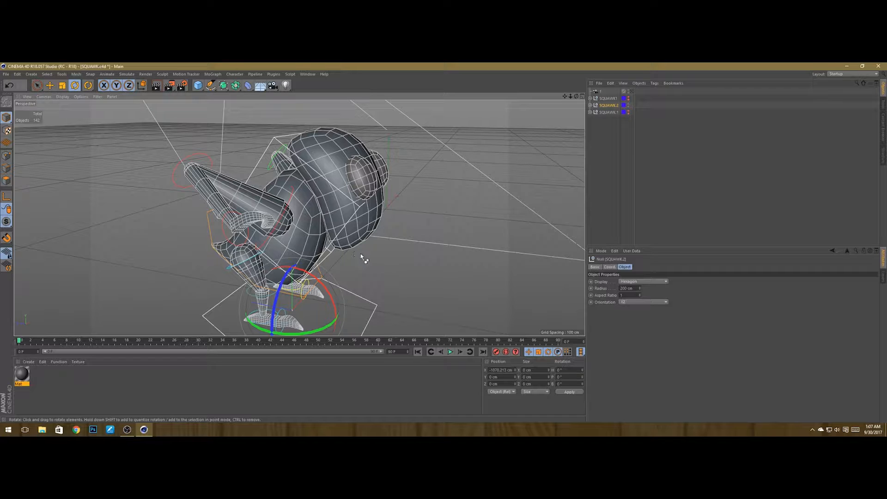
{"action": "key", "text": "ctrl+s"}
{"action": "mouse_move", "coordinate": [368, 264]}
{"action": "left_mouse_down", "text": "alt"}
{"action": "mouse_move", "coordinate": [334, 266]}
{"action": "mouse_move", "coordinate": [372, 257]}
{"action": "left_mouse_up", "text": "alt"}
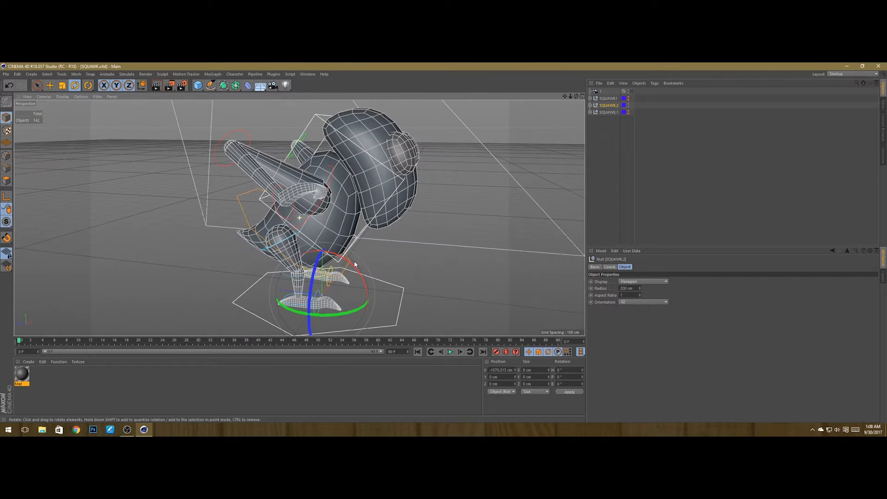
{"action": "left_click_drag", "start_coordinate": [325, 221], "coordinate": [263, 283], "text": "alt"}
{"action": "scroll", "coordinate": [328, 249], "scroll_direction": "down", "scroll_amount": 1}
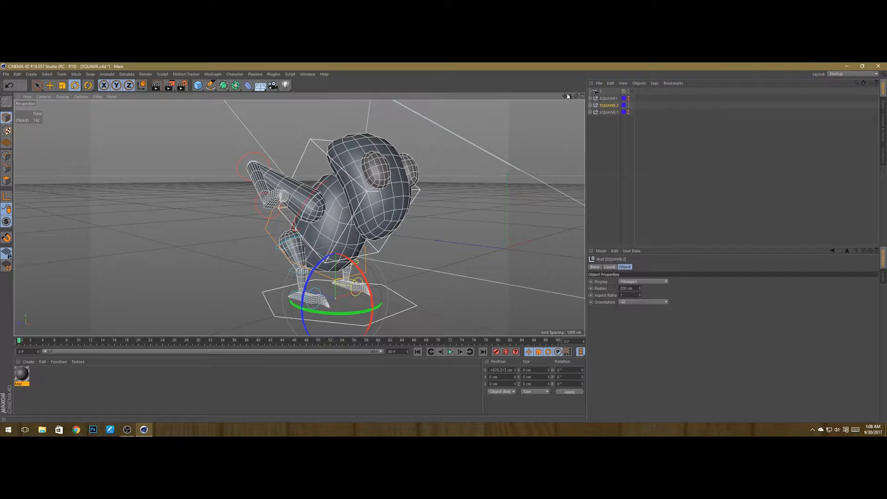
{"action": "left_click_drag", "start_coordinate": [564, 96], "coordinate": [538, 98]}
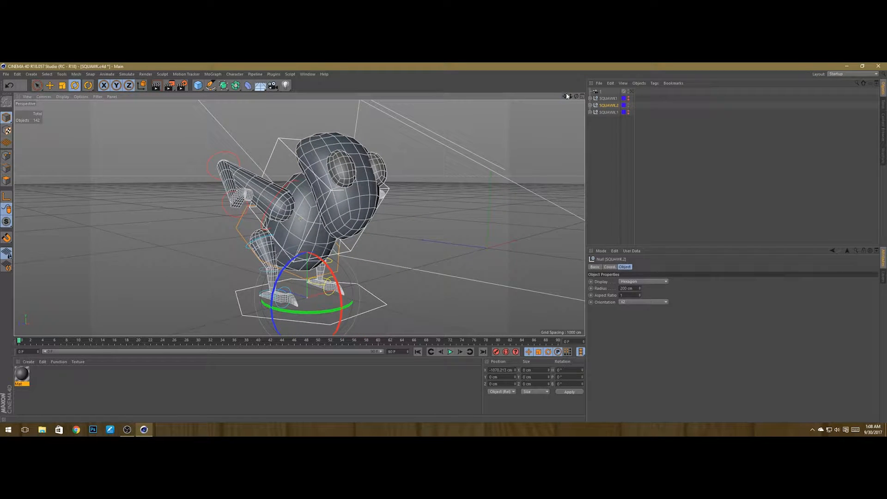
{"action": "left_click_drag", "start_coordinate": [463, 199], "coordinate": [394, 224], "text": "alt"}
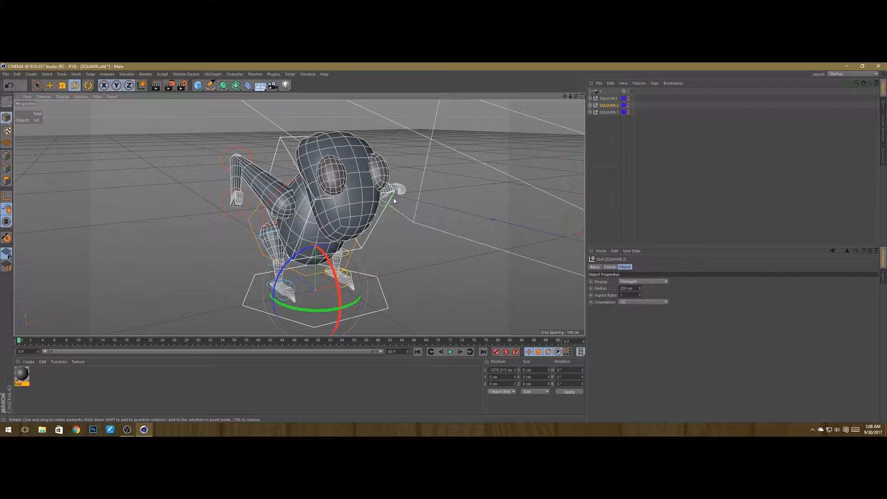
{"action": "left_click_drag", "start_coordinate": [524, 207], "coordinate": [447, 245], "text": "alt"}
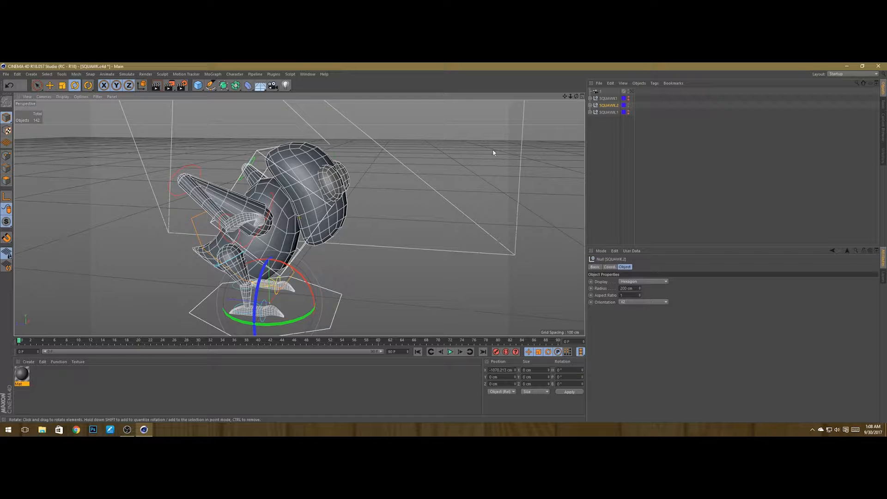
{"action": "left_click_drag", "start_coordinate": [564, 96], "coordinate": [591, 93]}
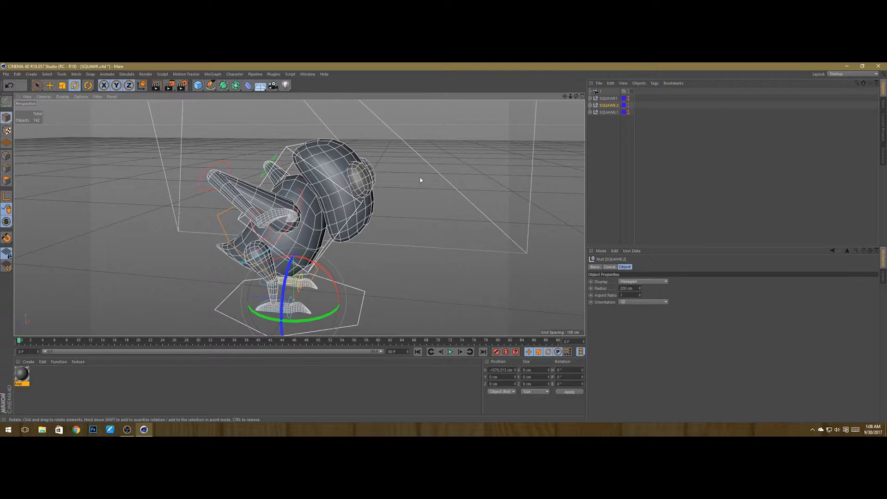
{"action": "left_click_drag", "start_coordinate": [421, 179], "coordinate": [417, 181], "text": "alt"}
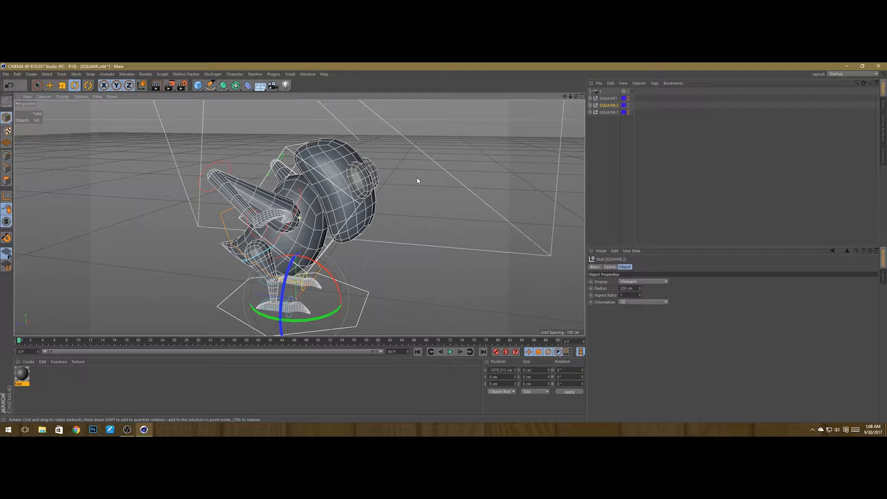
{"action": "key", "text": "ctrl+s"}
{"action": "left_click_drag", "start_coordinate": [424, 179], "coordinate": [363, 259], "text": "alt"}
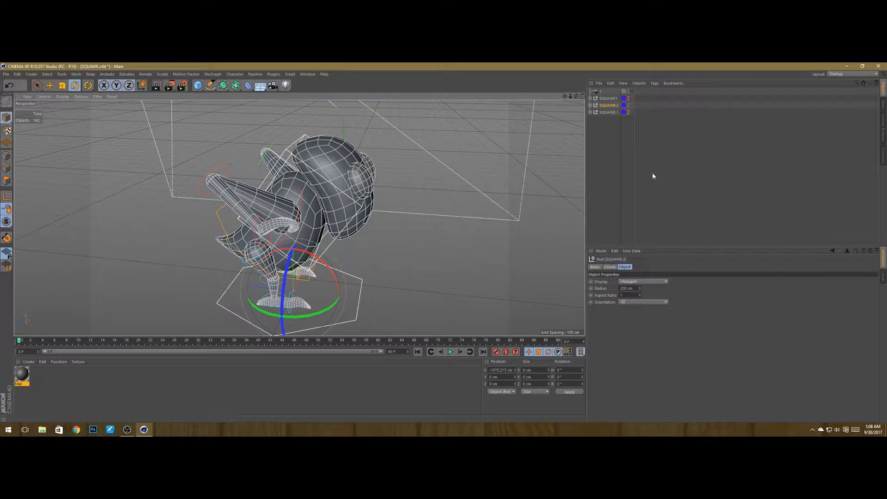
Step: Add a second camera from the current view of SQUAWK.2 and save
{"action": "left_click", "coordinate": [610, 138]}
{"action": "key", "text": "ctrl+s"}
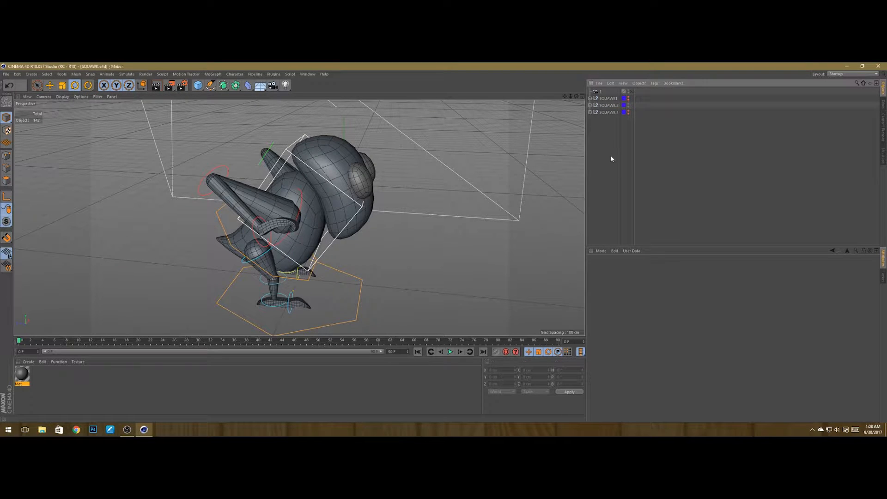
{"action": "left_click", "coordinate": [605, 105]}
{"action": "left_click", "coordinate": [576, 123]}
{"action": "left_click", "coordinate": [273, 86]}
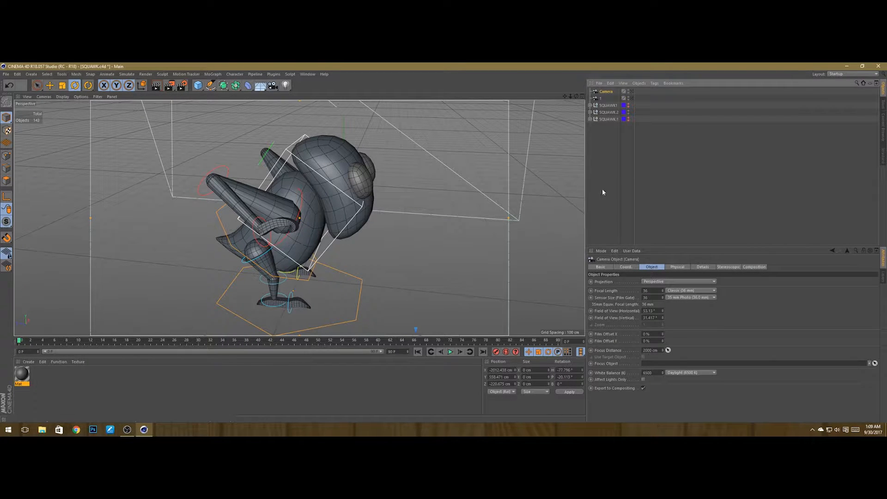
{"action": "key", "text": "ctrl+s"}
Step: Rename the new camera as 2
{"action": "double_click", "coordinate": [605, 91]}
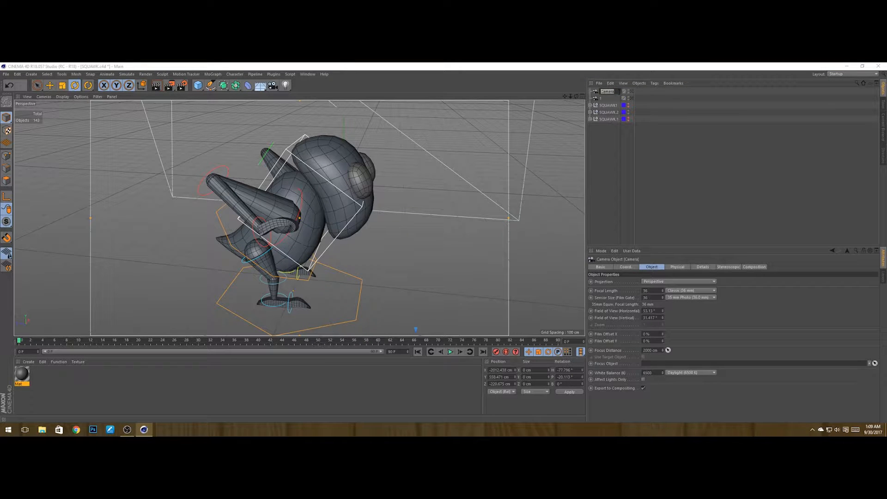
{"action": "type", "text": "2"}
{"action": "key", "text": "Return"}
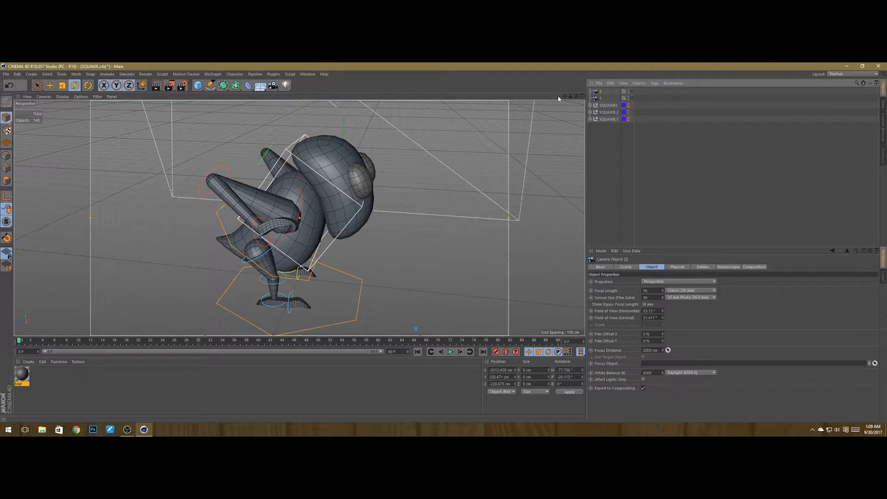
Step: Move camera 2 in the object list to sit between SQUAWK1 and SQUAWK.2, then select SQUAWK.2
{"action": "left_click", "coordinate": [644, 143]}
{"action": "left_click_drag", "start_coordinate": [600, 91], "coordinate": [599, 108]}
{"action": "left_click", "coordinate": [600, 108]}
{"action": "left_click", "coordinate": [608, 112]}
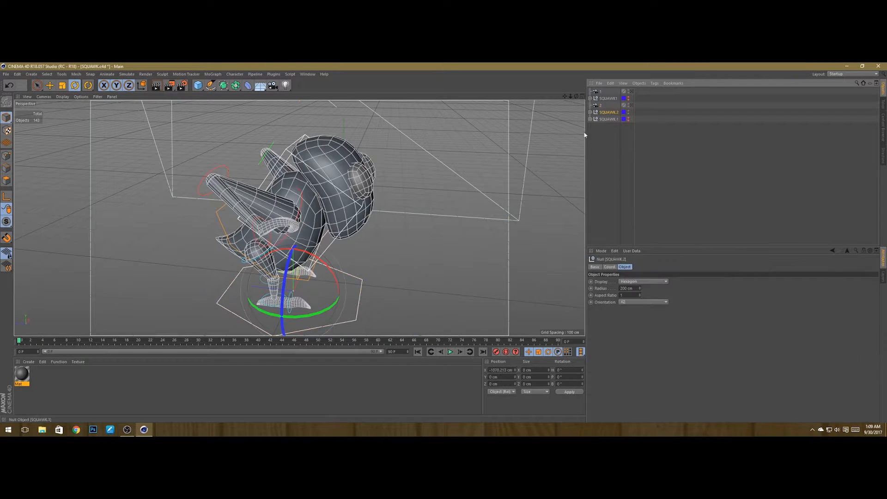
{"action": "left_click", "coordinate": [599, 105]}
{"action": "left_click", "coordinate": [605, 114]}
{"action": "left_click", "coordinate": [600, 106]}
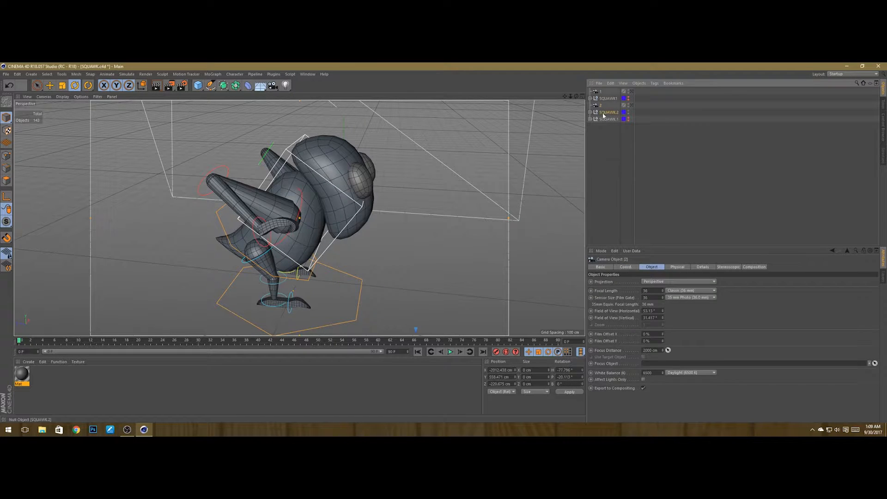
{"action": "left_click", "coordinate": [604, 113]}
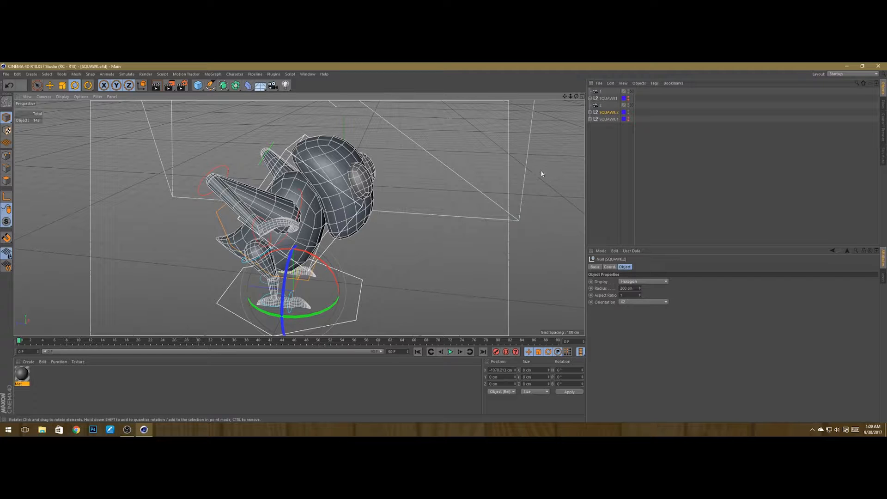
Step: Save the scene and hide SQUAWK.2 in the viewport
{"action": "left_click", "coordinate": [605, 160]}
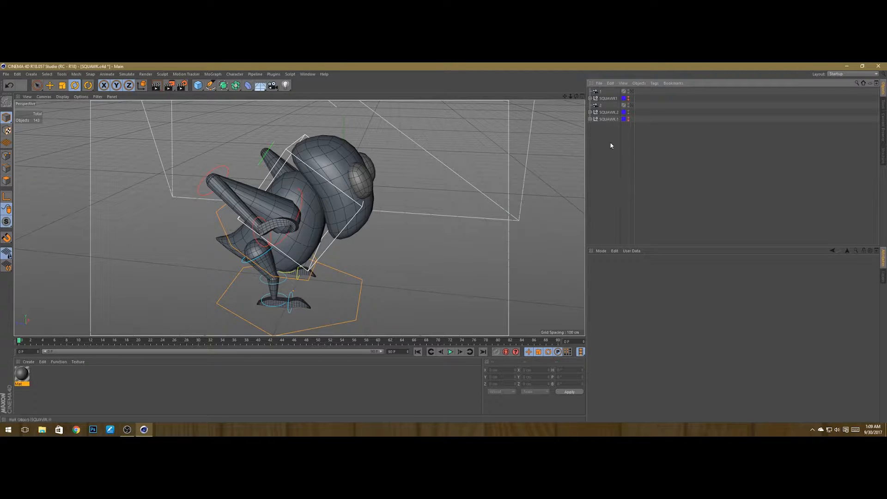
{"action": "key", "text": "ctrl+s"}
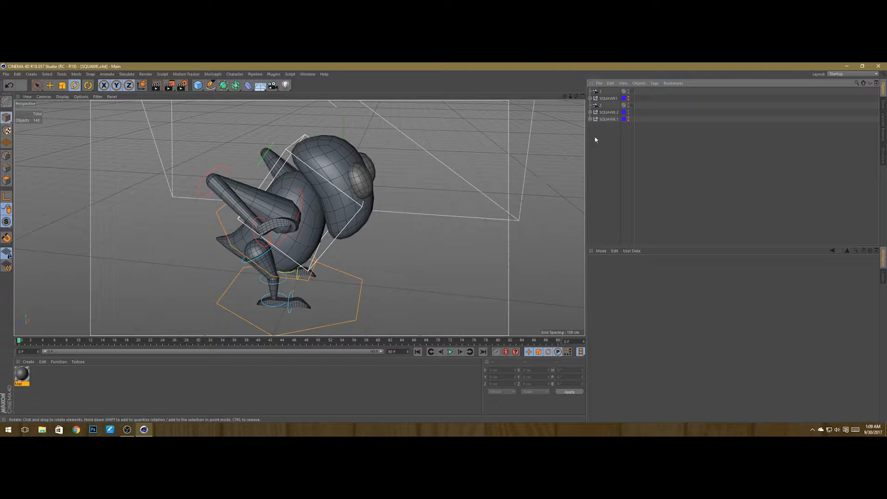
{"action": "left_click", "coordinate": [628, 112]}
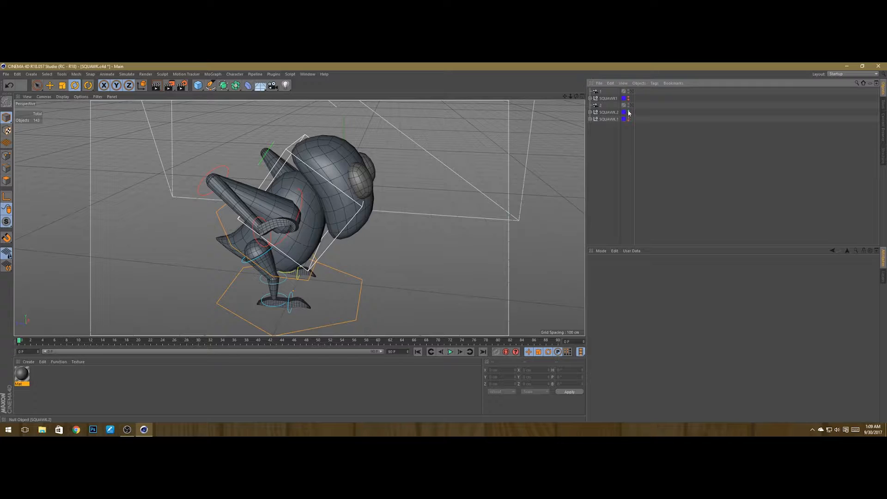
{"action": "left_click", "coordinate": [628, 113]}
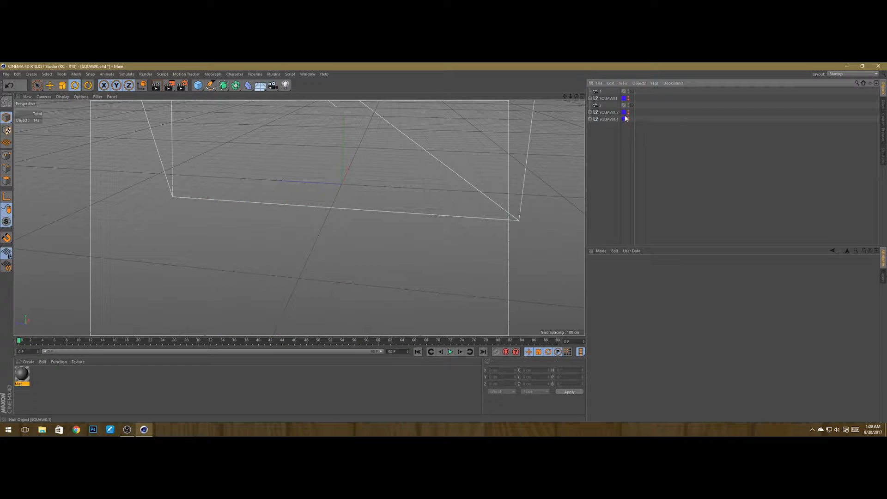
Step: Show the last copy in the viewport, rename it SQUAWK.3, and save the scene
{"action": "left_click", "coordinate": [628, 120]}
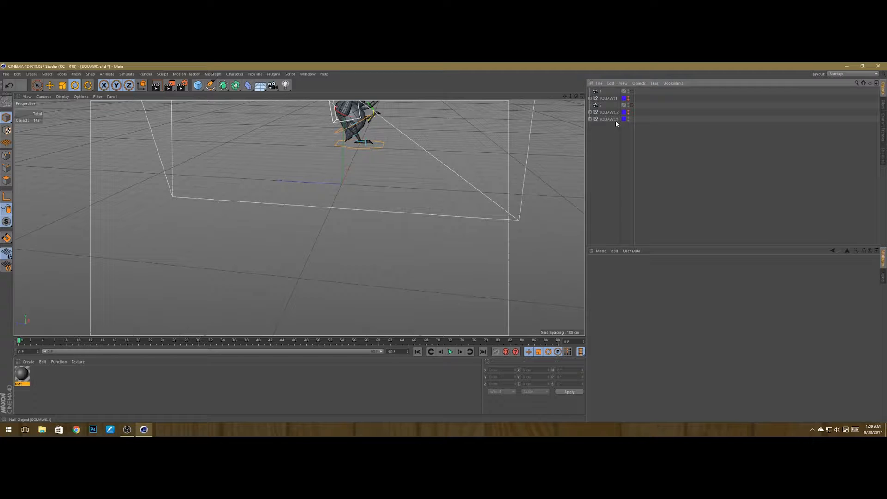
{"action": "double_click", "coordinate": [613, 120]}
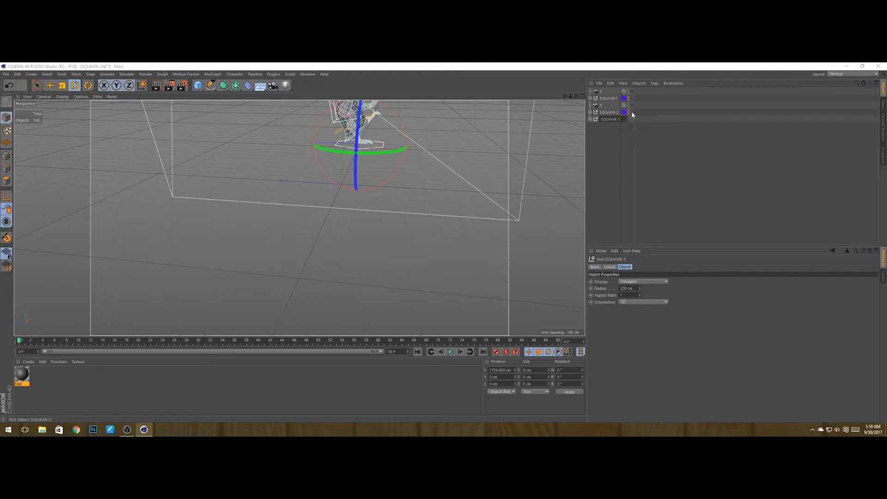
{"action": "type", "text": "3"}
{"action": "key", "text": "Return"}
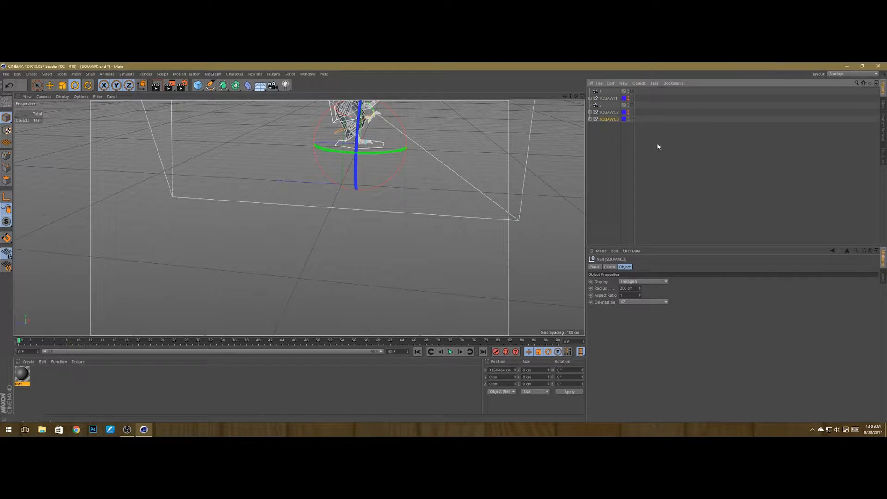
{"action": "left_click", "coordinate": [657, 143]}
{"action": "key", "text": "ctrl+s"}
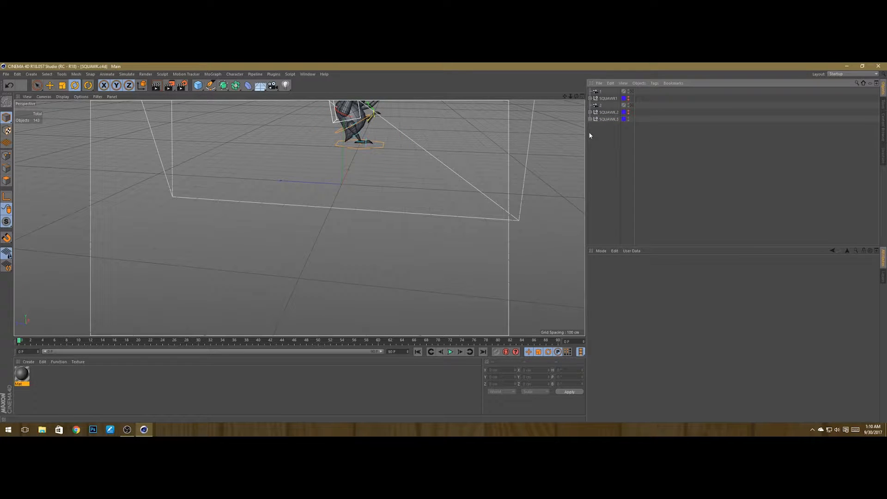
Step: Select SQUAWK.3, frame it in the viewport from a new angle, and save the scene
{"action": "left_click", "coordinate": [609, 119]}
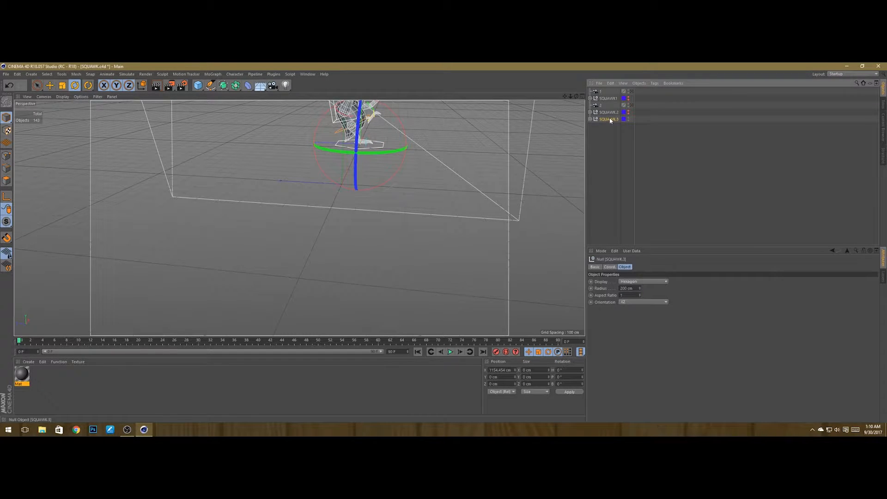
{"action": "key", "text": "h"}
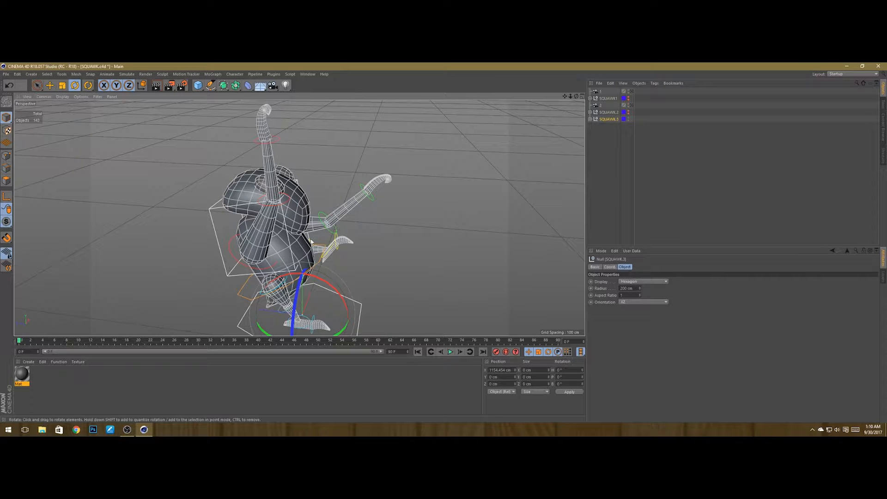
{"action": "scroll", "coordinate": [420, 211], "scroll_direction": "down", "scroll_amount": 5}
{"action": "left_click_drag", "start_coordinate": [324, 278], "coordinate": [344, 297], "text": "alt"}
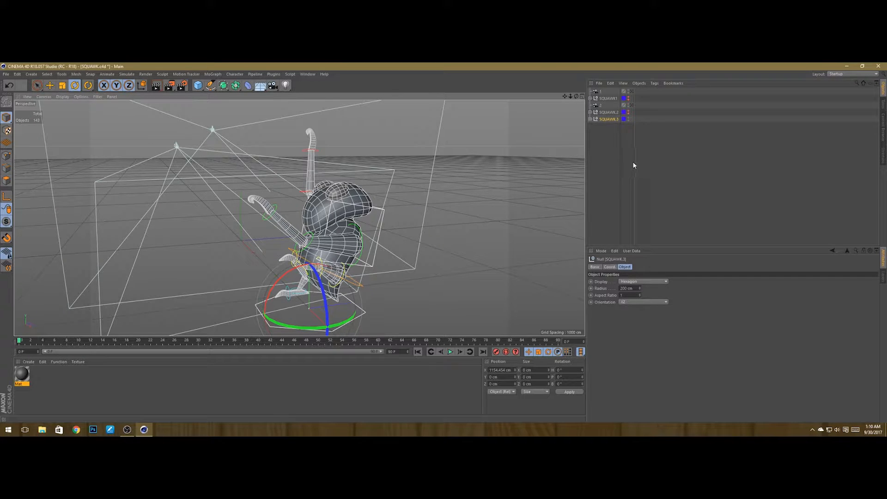
{"action": "left_click", "coordinate": [609, 143]}
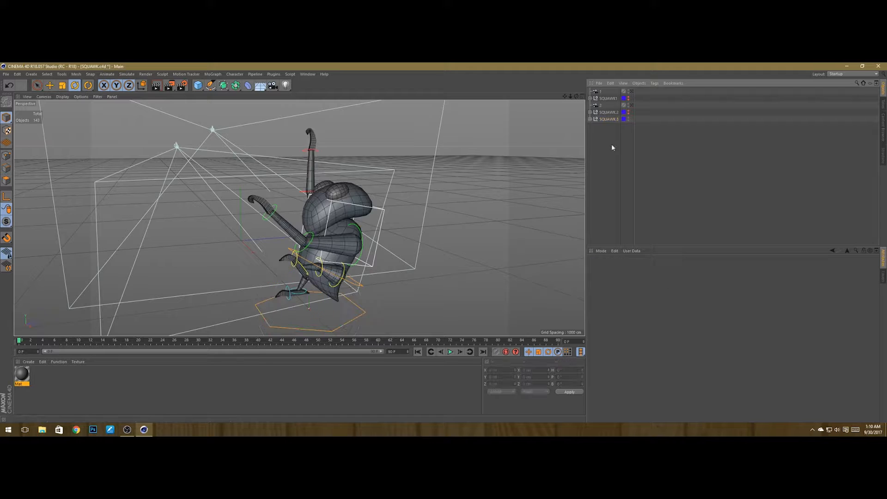
{"action": "key", "text": "ctrl+s"}
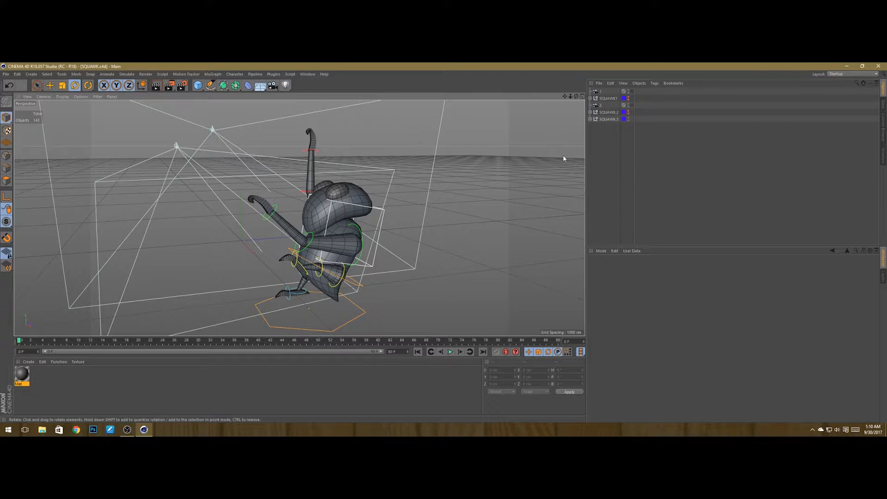
Step: Add a camera from the current view of SQUAWK.3 and rename it as 3
{"action": "left_click", "coordinate": [605, 119]}
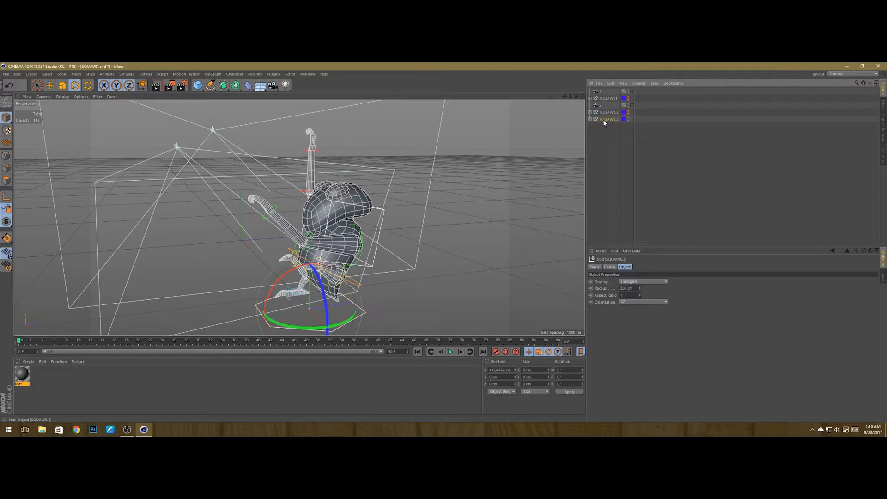
{"action": "left_click", "coordinate": [274, 86]}
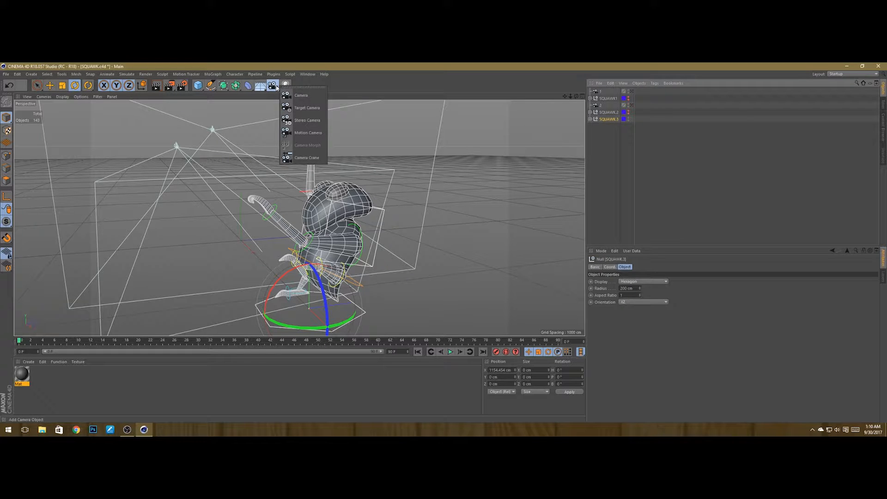
{"action": "left_click", "coordinate": [303, 94]}
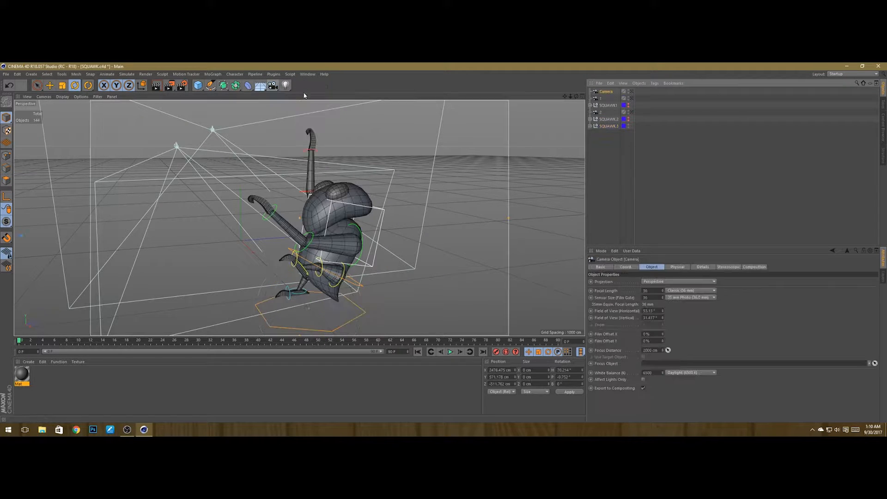
{"action": "double_click", "coordinate": [607, 91]}
{"action": "key", "text": "Return"}
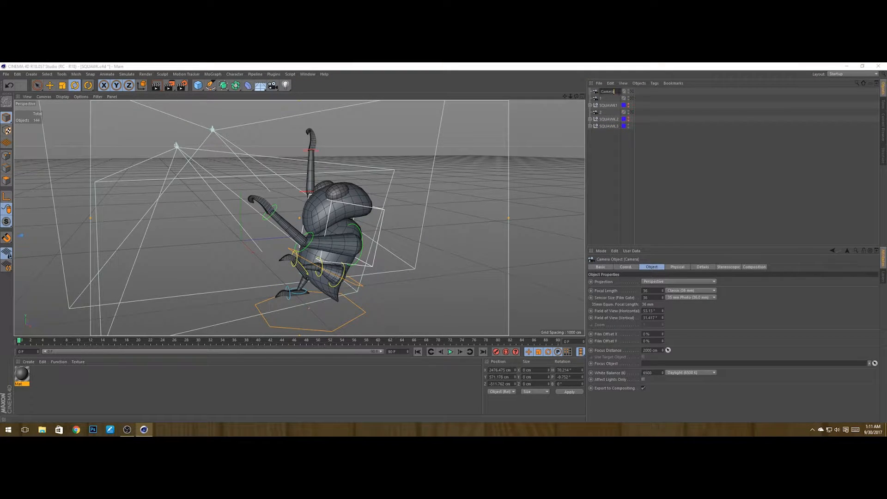
{"action": "type", "text": "3"}
{"action": "key", "text": "Return"}
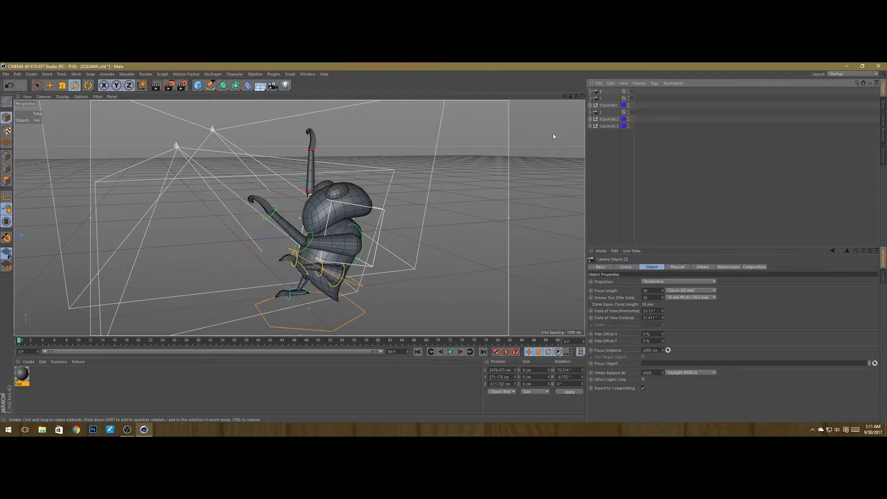
Step: Move camera 3 in the object list between SQUAWK.2 and SQUAWK.3, then save
{"action": "left_click", "coordinate": [600, 170]}
{"action": "left_click_drag", "start_coordinate": [600, 90], "coordinate": [601, 123]}
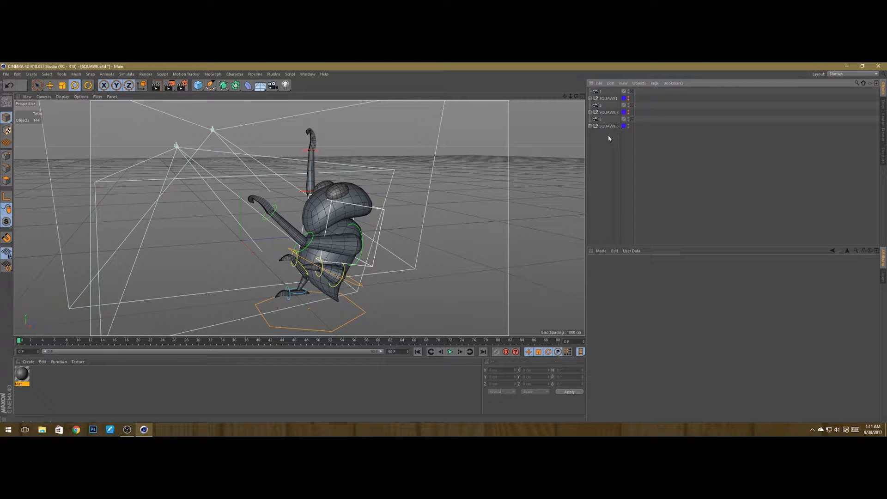
{"action": "key", "text": "ctrl+s"}
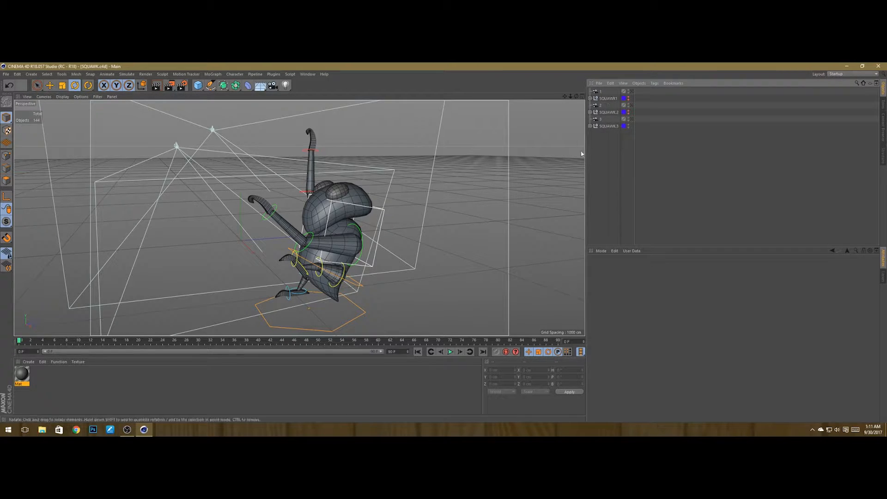
Step: Hide SQUAWK.3 in the viewport and save the scene
{"action": "left_click", "coordinate": [608, 125]}
{"action": "left_click", "coordinate": [605, 135]}
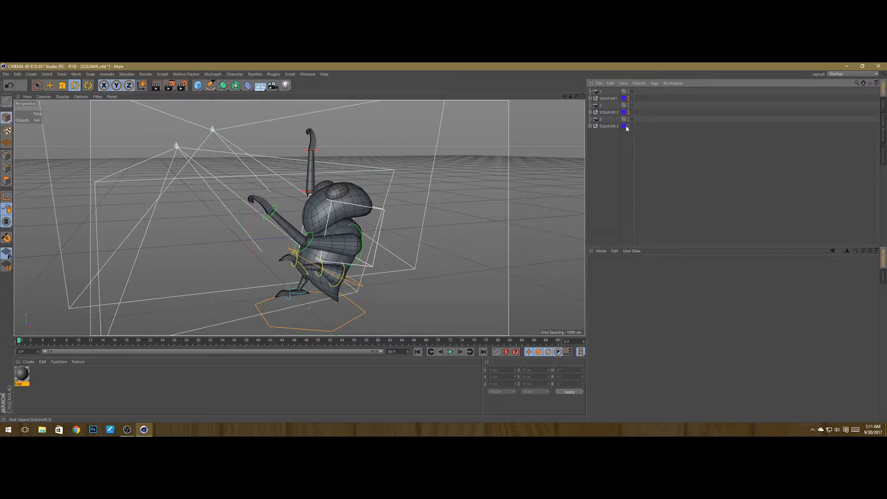
{"action": "left_click", "coordinate": [628, 124]}
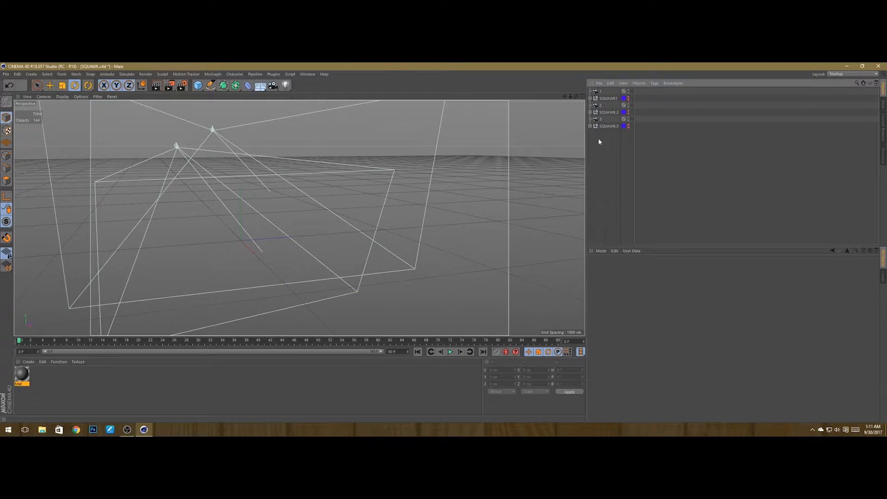
{"action": "key", "text": "ctrl+s"}
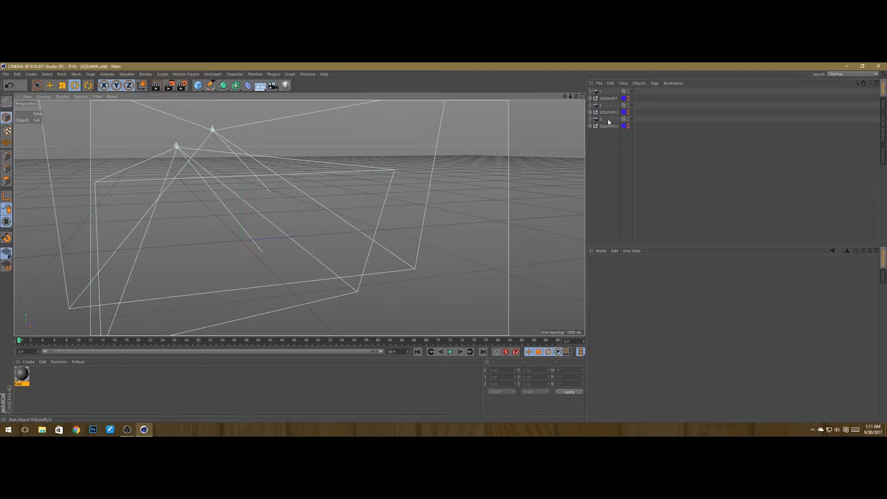
Step: Show SQUAWK1 in the viewport again, select it, and frame it
{"action": "left_click", "coordinate": [599, 91]}
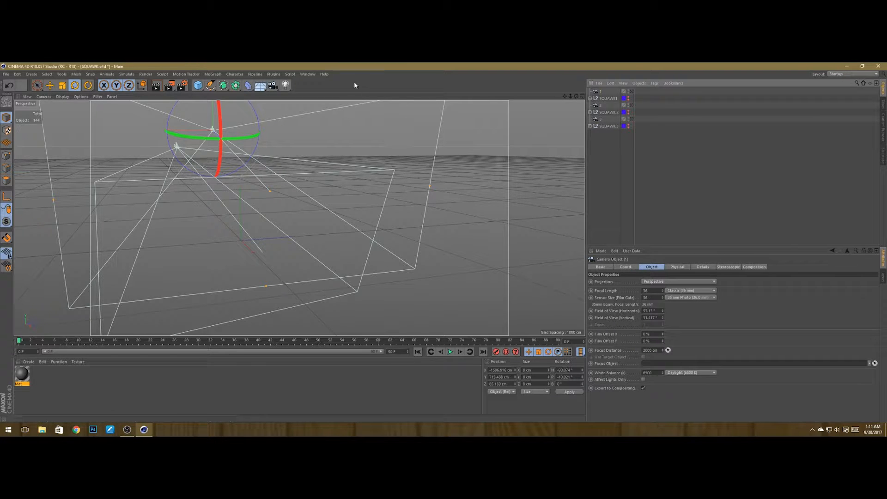
{"action": "left_click", "coordinate": [629, 97]}
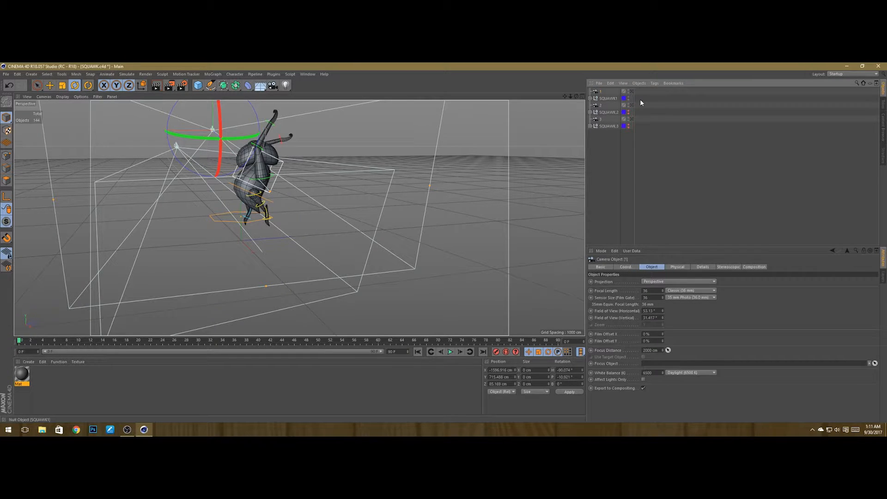
{"action": "left_click", "coordinate": [640, 101]}
{"action": "left_click", "coordinate": [601, 99]}
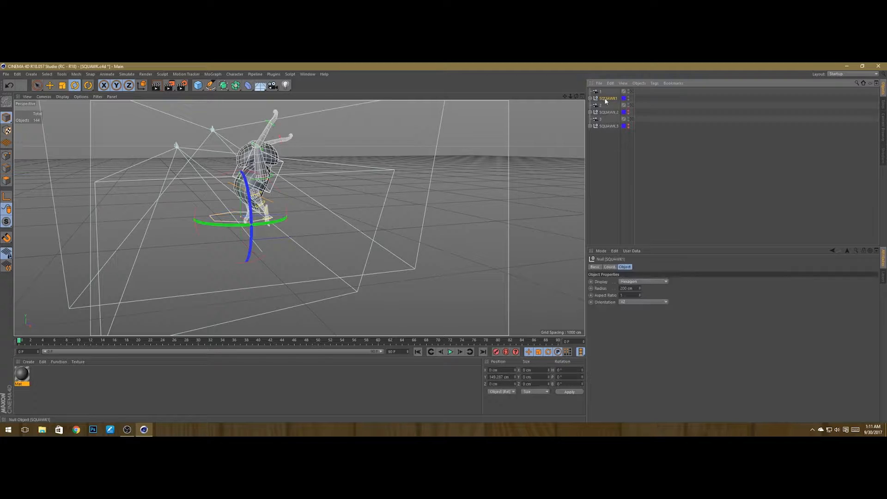
{"action": "key", "text": "o"}
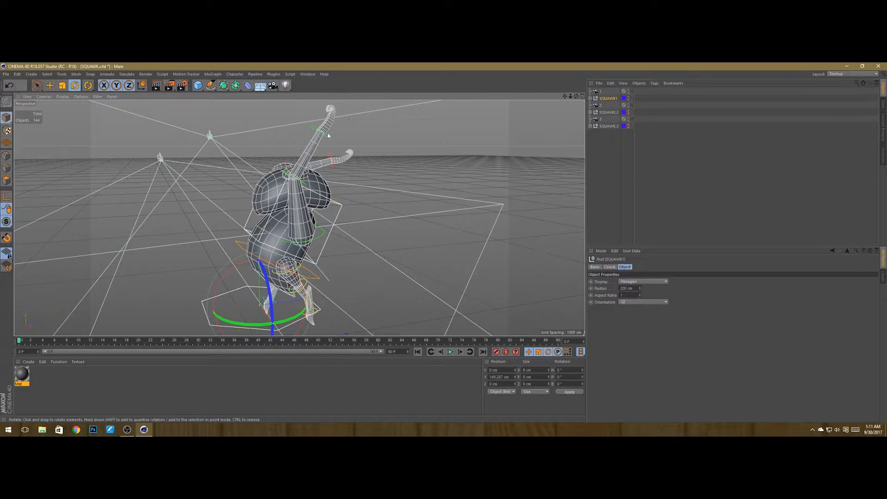
Step: Render the active view and open the Render Settings window
{"action": "left_click", "coordinate": [156, 85]}
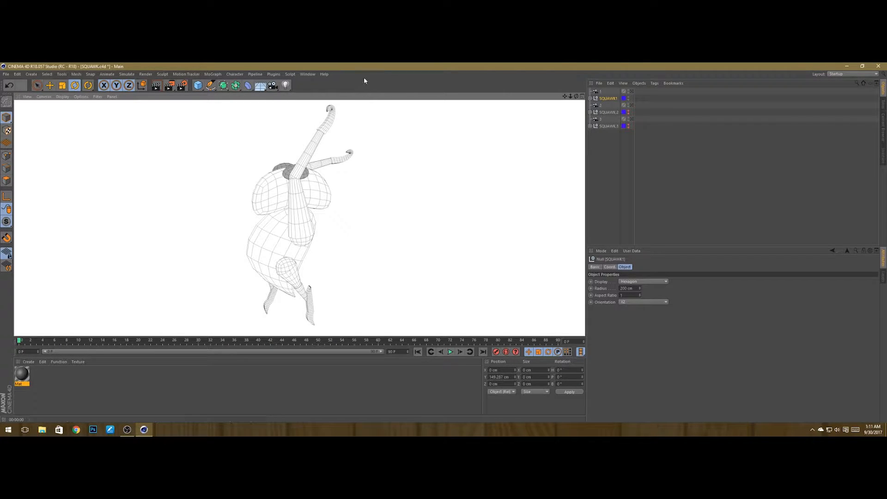
{"action": "left_click", "coordinate": [183, 85]}
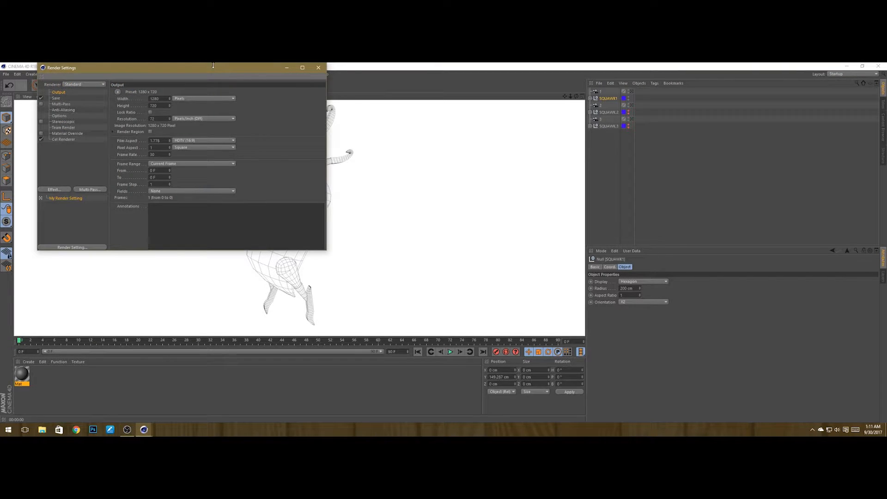
{"action": "left_click_drag", "start_coordinate": [213, 65], "coordinate": [338, 68]}
{"action": "left_click_drag", "start_coordinate": [249, 72], "coordinate": [552, 132]}
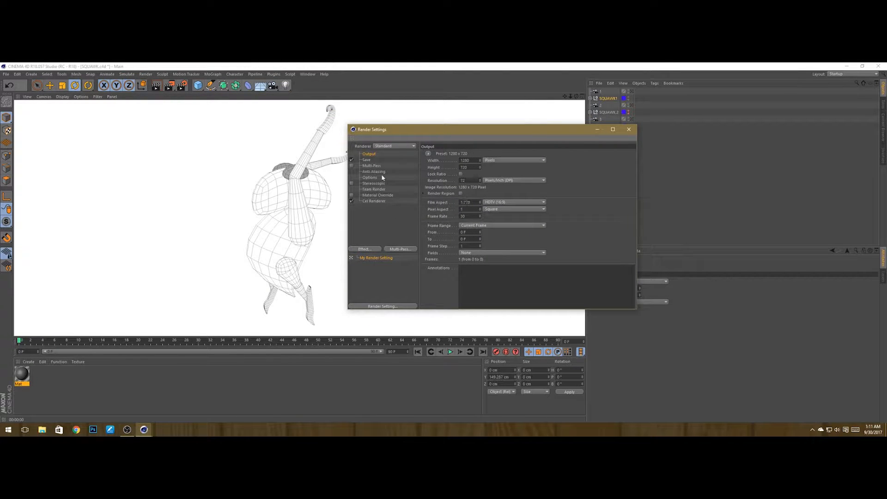
Step: Open the Save output options and browse for the rendered image's file location
{"action": "left_click", "coordinate": [367, 160]}
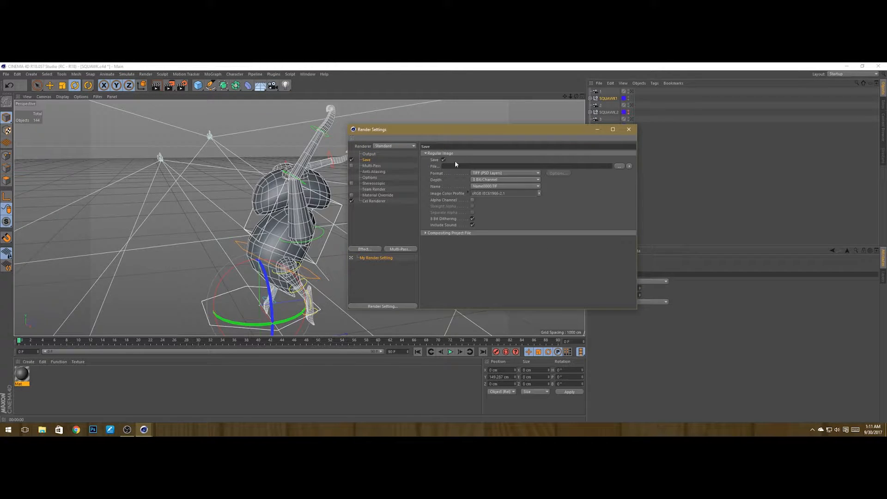
{"action": "left_click", "coordinate": [619, 166]}
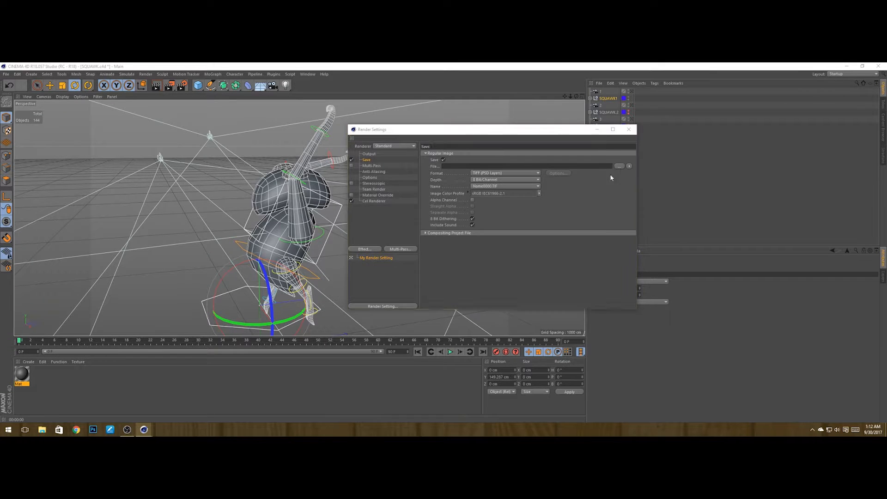
{"action": "left_click", "coordinate": [381, 184]}
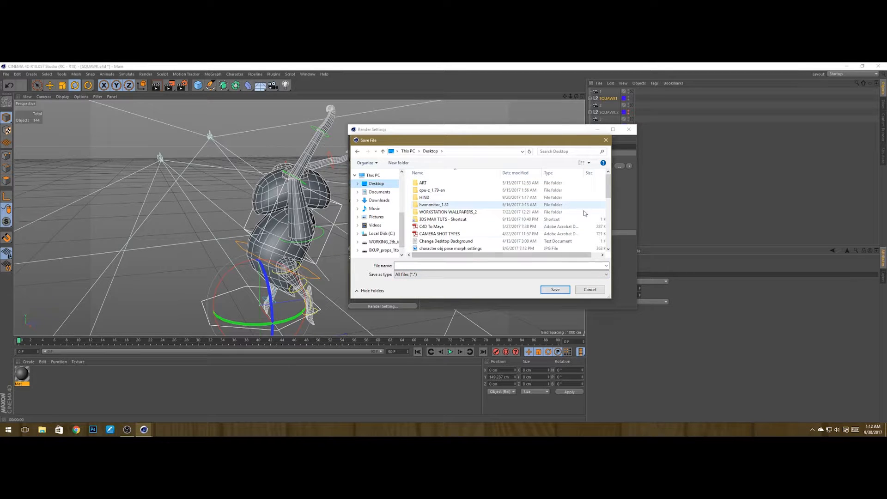
Step: Create a new folder named SQUAWK poses on the Desktop in the save dialog
{"action": "scroll", "coordinate": [609, 202], "scroll_direction": "down", "scroll_amount": 1}
{"action": "scroll", "coordinate": [610, 202], "scroll_direction": "down", "scroll_amount": 5}
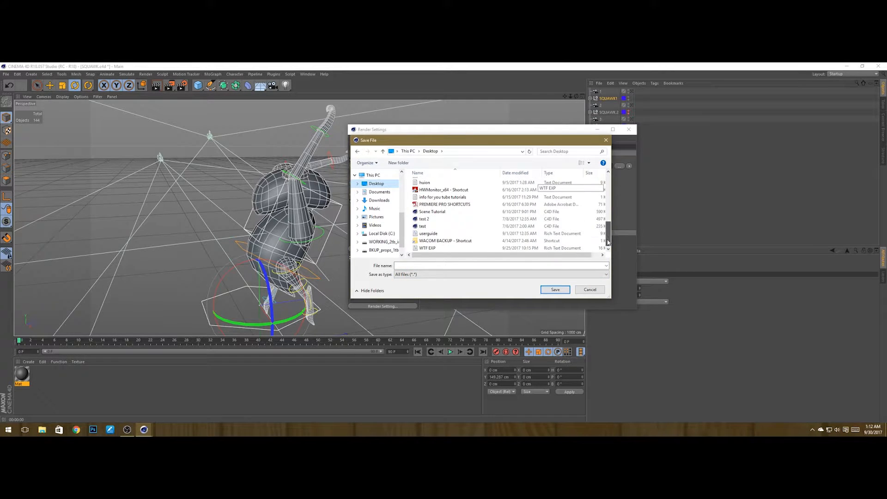
{"action": "right_click", "coordinate": [518, 221]}
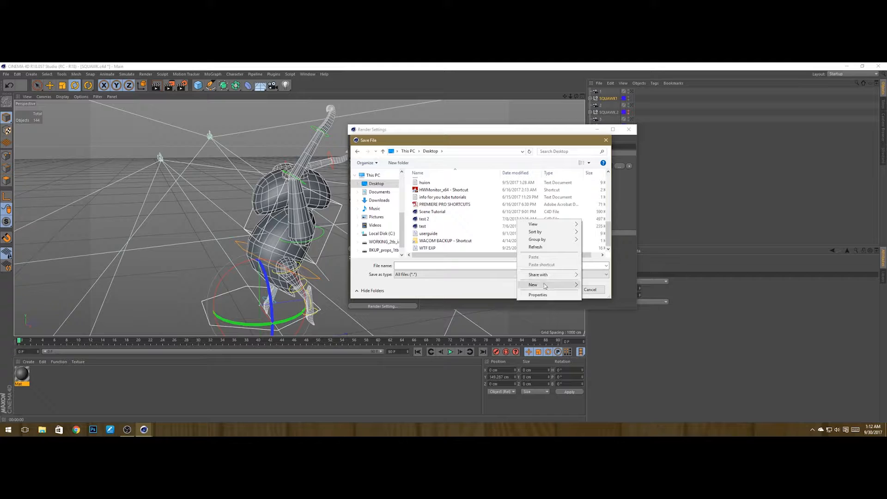
{"action": "mouse_move", "coordinate": [550, 284]}
{"action": "left_click", "coordinate": [466, 287]}
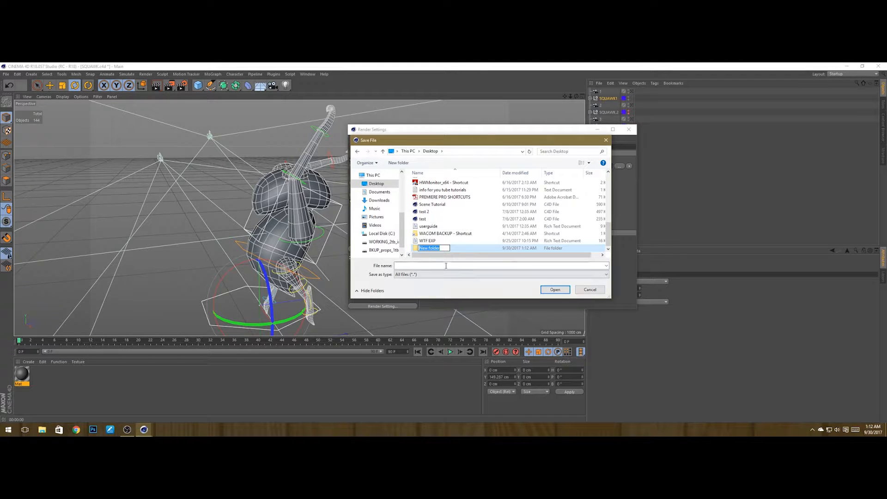
{"action": "type", "text": "SQ"}
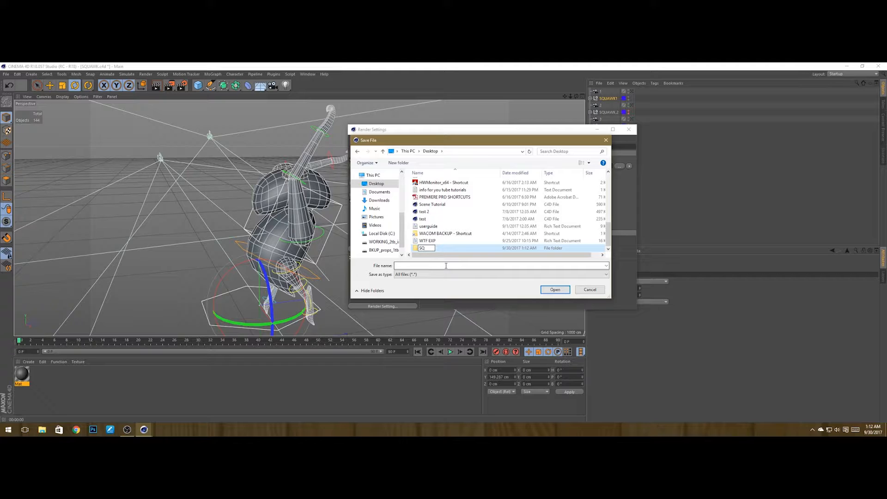
{"action": "type", "text": "UAWK poses"}
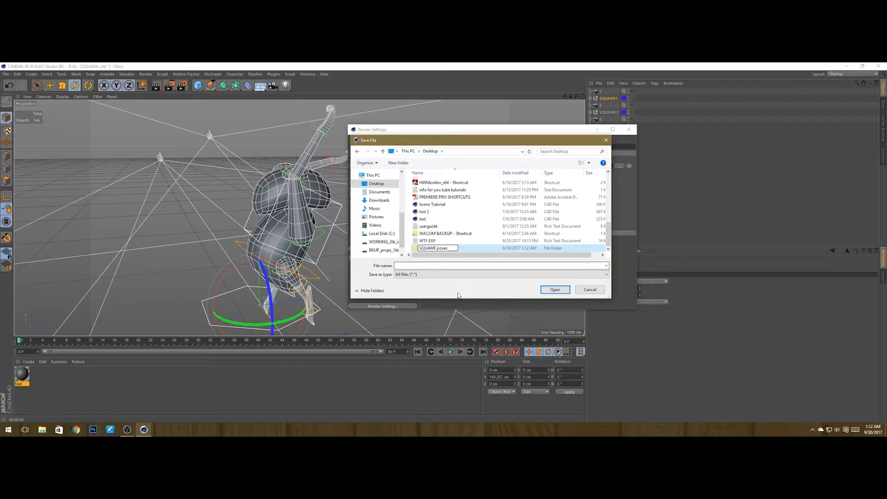
{"action": "key", "text": "Return"}
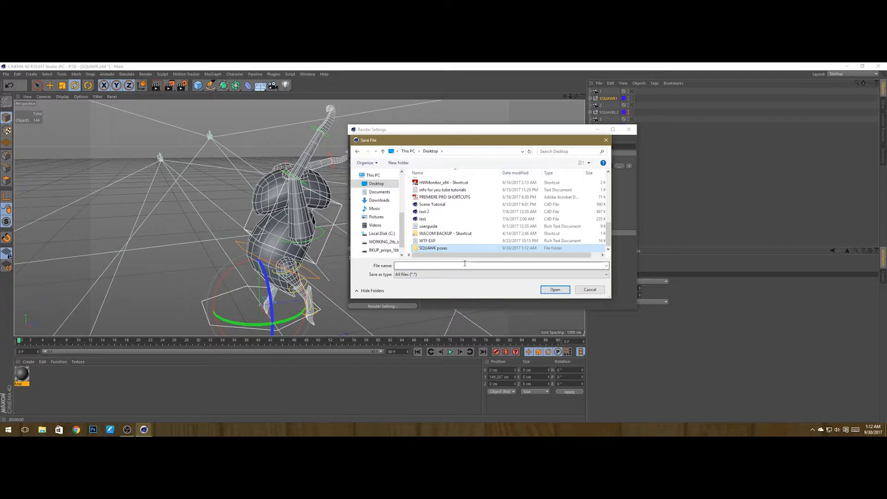
{"action": "left_click", "coordinate": [462, 242]}
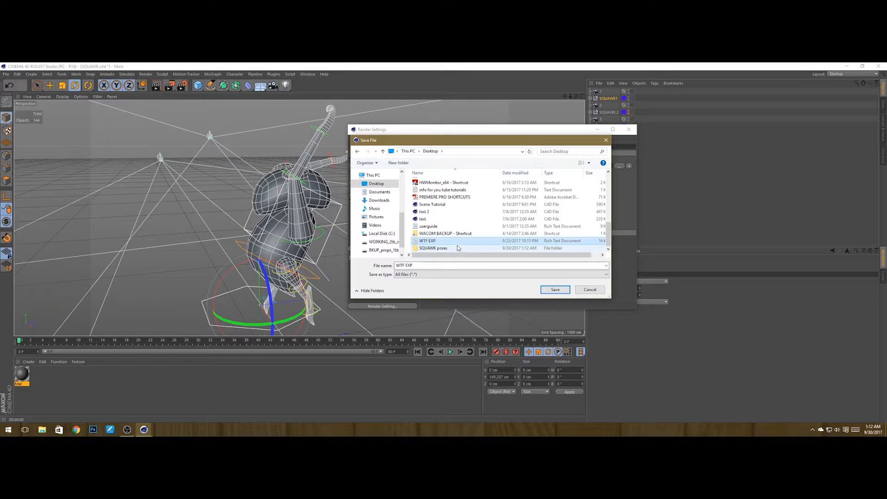
{"action": "left_click", "coordinate": [458, 248]}
{"action": "left_click", "coordinate": [456, 250]}
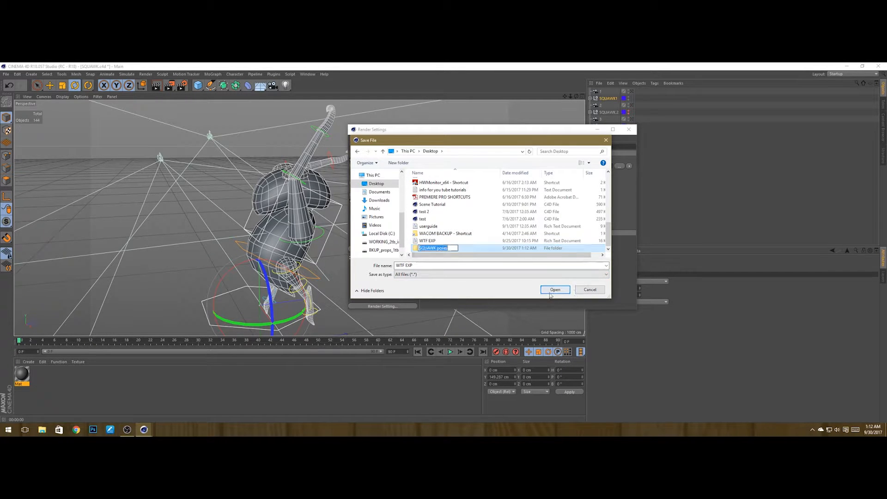
{"action": "left_click", "coordinate": [480, 250]}
{"action": "left_click", "coordinate": [481, 249]}
{"action": "left_click", "coordinate": [504, 291]}
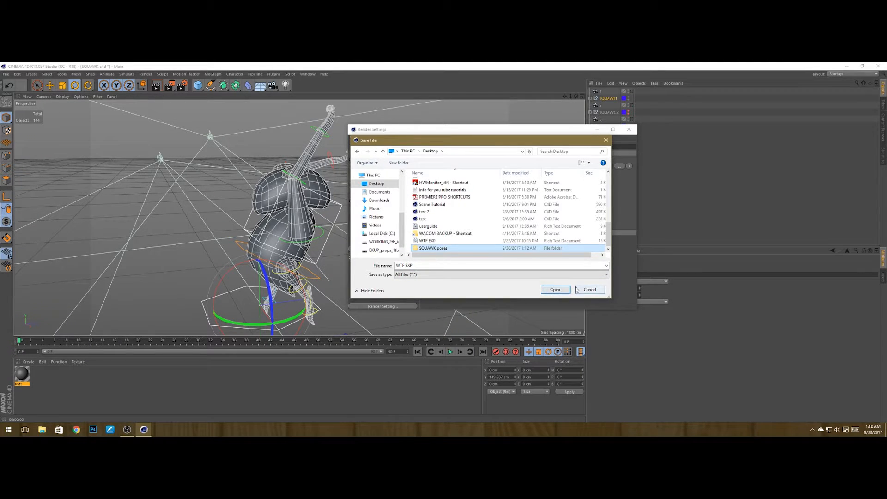
{"action": "left_click", "coordinate": [589, 289]}
Step: Browse into the SQUAWK poses folder on the Desktop and save the output image with the file name 1
{"action": "left_click", "coordinate": [619, 166]}
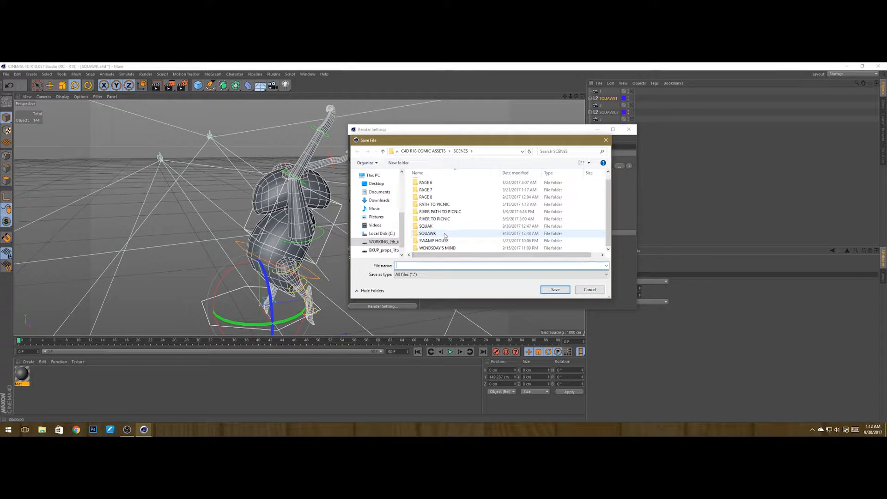
{"action": "scroll", "coordinate": [452, 225], "scroll_direction": "up", "scroll_amount": 1}
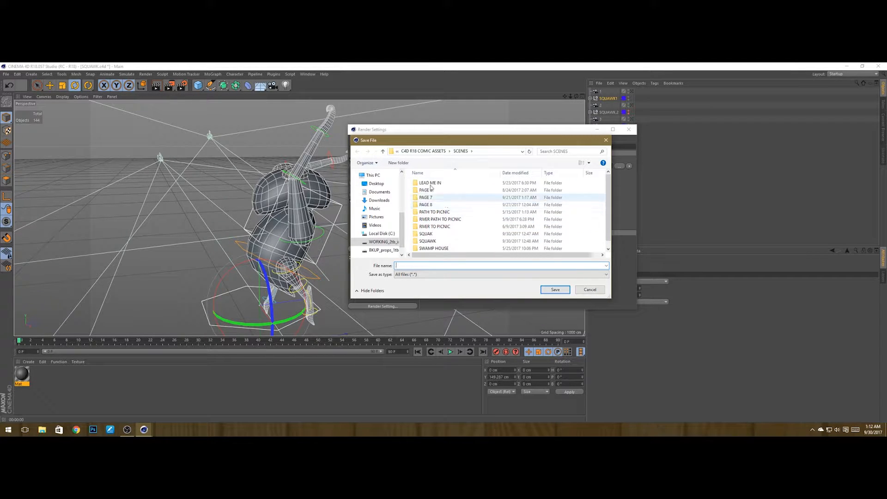
{"action": "scroll", "coordinate": [375, 180], "scroll_direction": "up", "scroll_amount": 1}
{"action": "scroll", "coordinate": [377, 182], "scroll_direction": "up", "scroll_amount": 5}
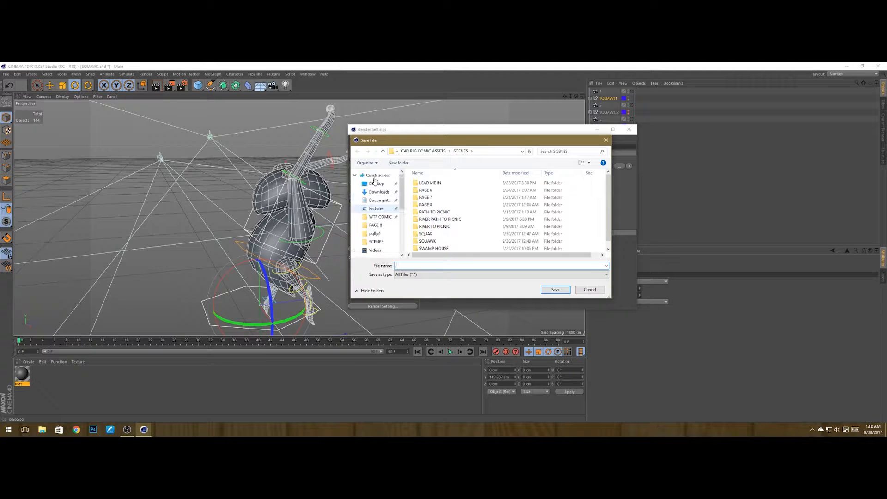
{"action": "left_click", "coordinate": [382, 186]}
{"action": "scroll", "coordinate": [451, 226], "scroll_direction": "down", "scroll_amount": 4}
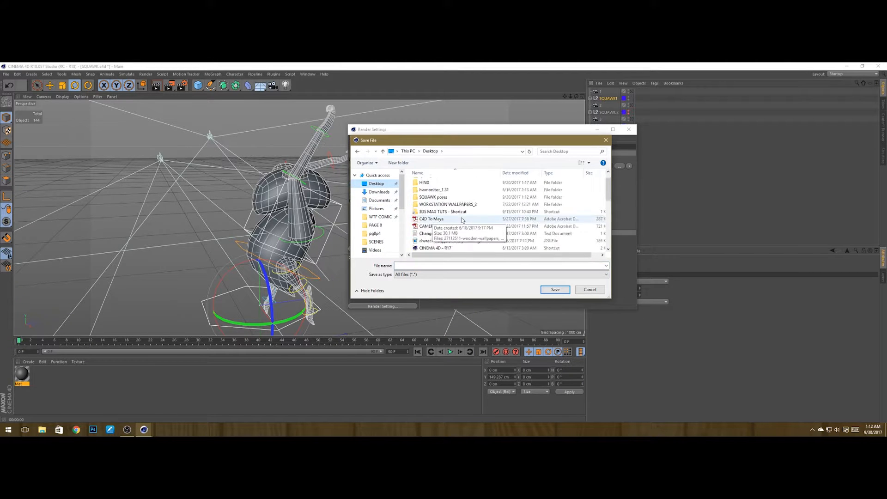
{"action": "scroll", "coordinate": [446, 224], "scroll_direction": "down", "scroll_amount": 3}
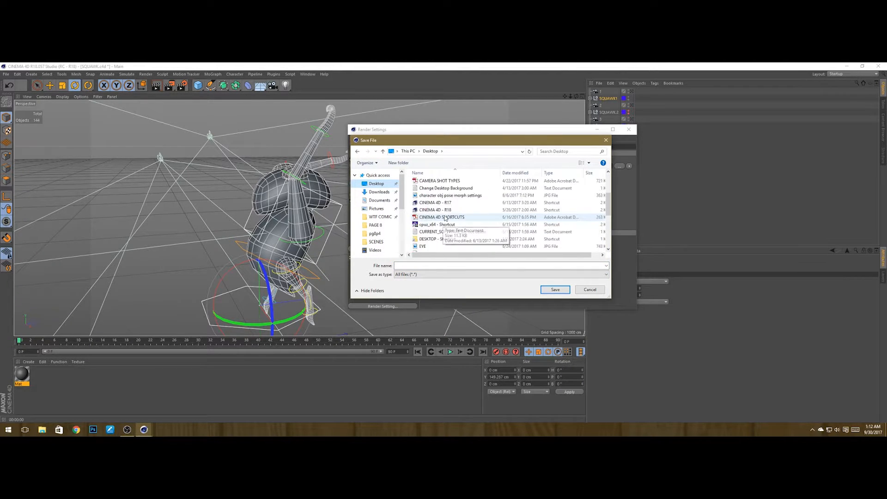
{"action": "scroll", "coordinate": [446, 218], "scroll_direction": "up", "scroll_amount": 6}
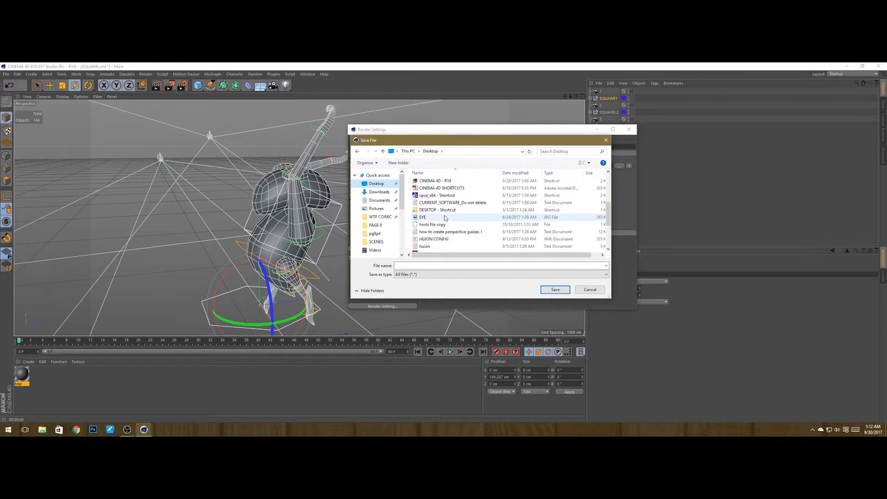
{"action": "left_click", "coordinate": [431, 211]}
{"action": "double_click", "coordinate": [431, 211]}
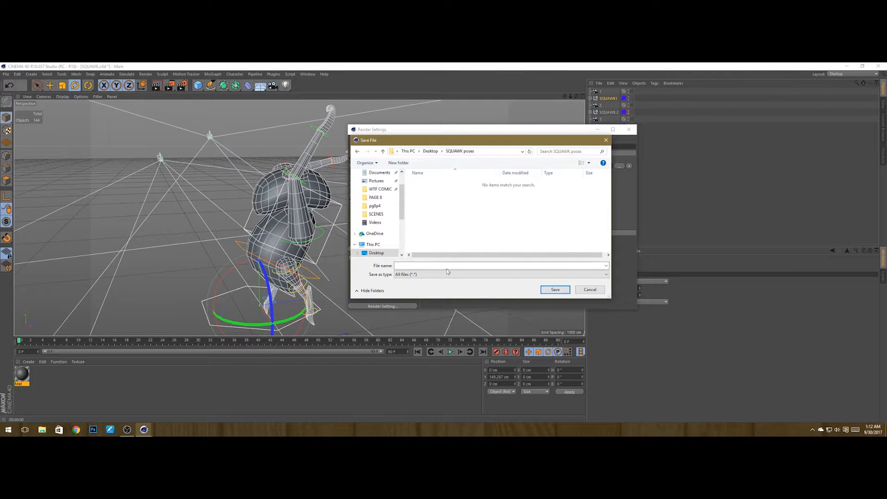
{"action": "left_click_drag", "start_coordinate": [497, 139], "coordinate": [577, 150]}
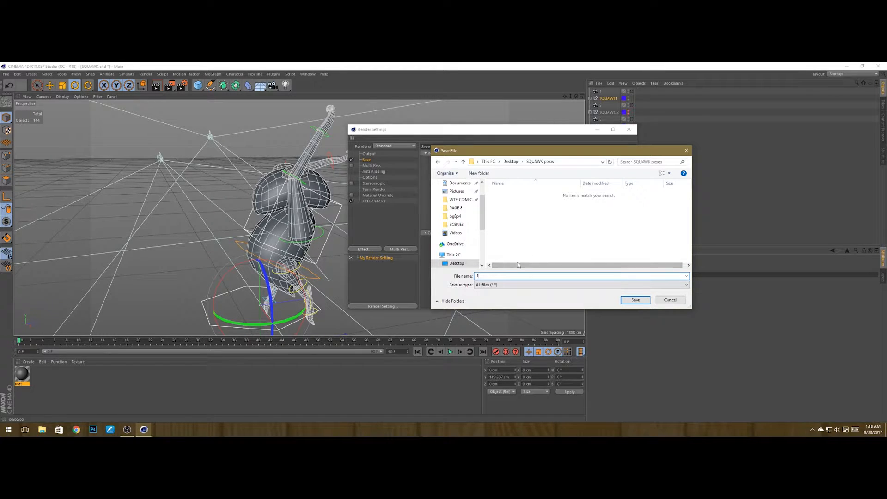
{"action": "left_click", "coordinate": [634, 301]}
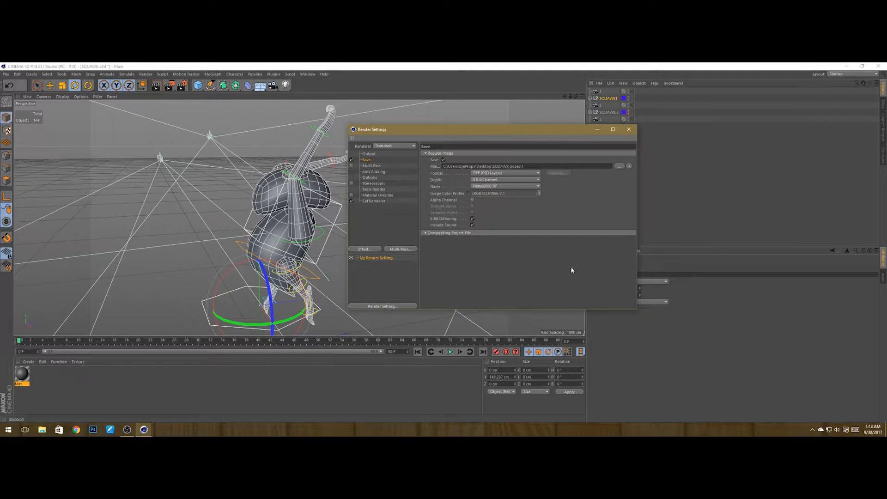
Step: Set the saved image's output format to JPEG
{"action": "left_click", "coordinate": [502, 174]}
{"action": "left_click", "coordinate": [578, 197]}
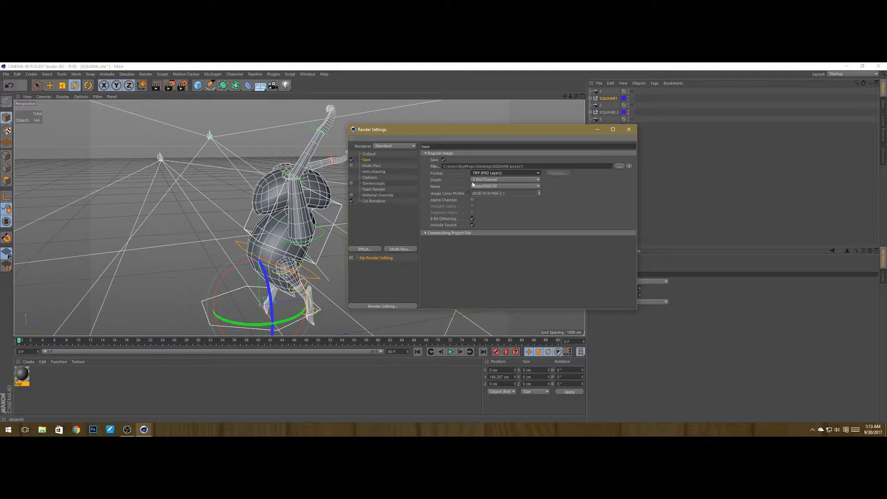
{"action": "left_click", "coordinate": [509, 174]}
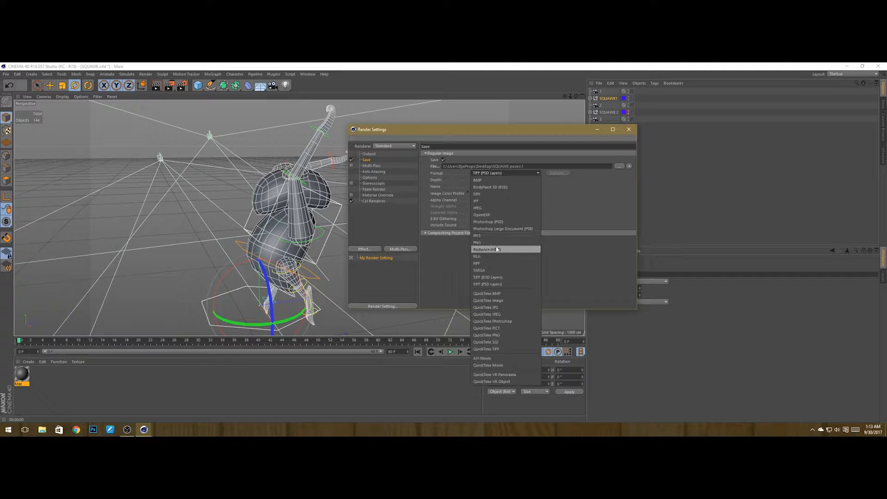
{"action": "left_click", "coordinate": [481, 208]}
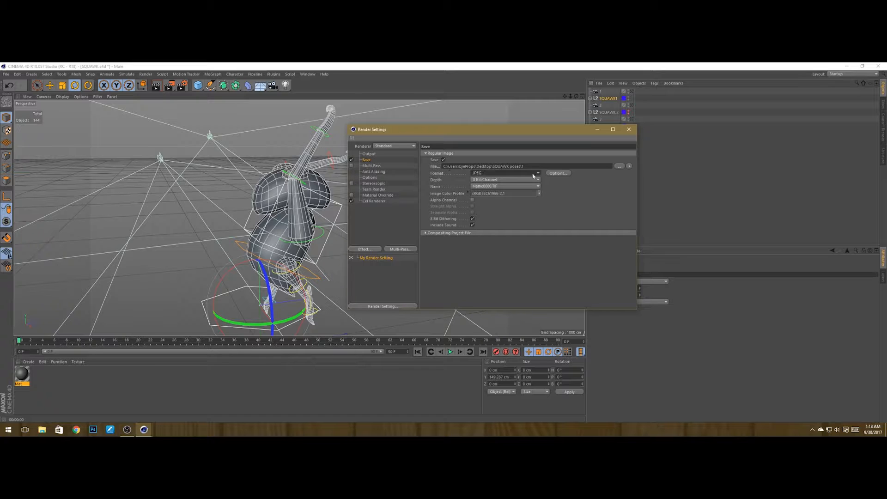
Step: Render the active view and close the Render Settings window
{"action": "left_click", "coordinate": [157, 85]}
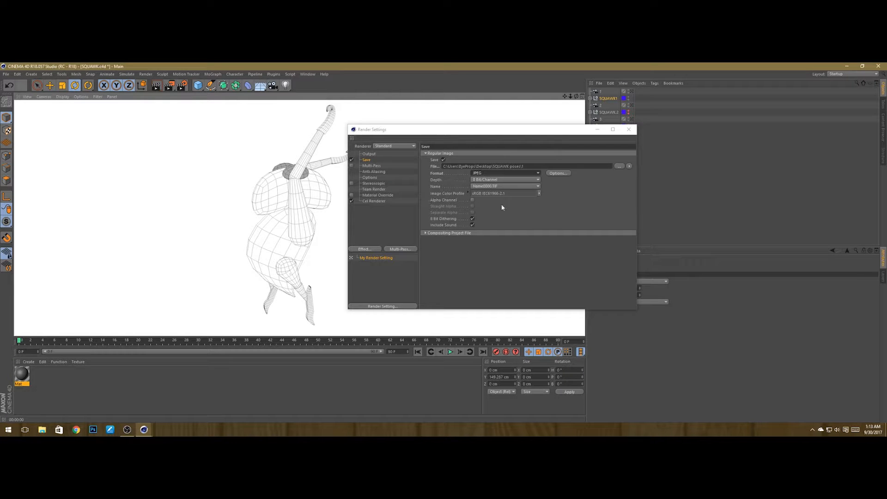
{"action": "left_click", "coordinate": [591, 226]}
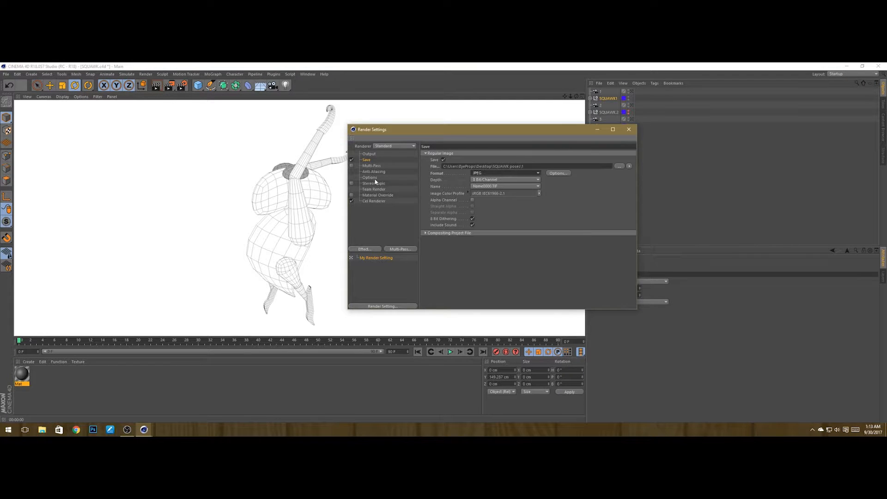
{"action": "left_click", "coordinate": [629, 130]}
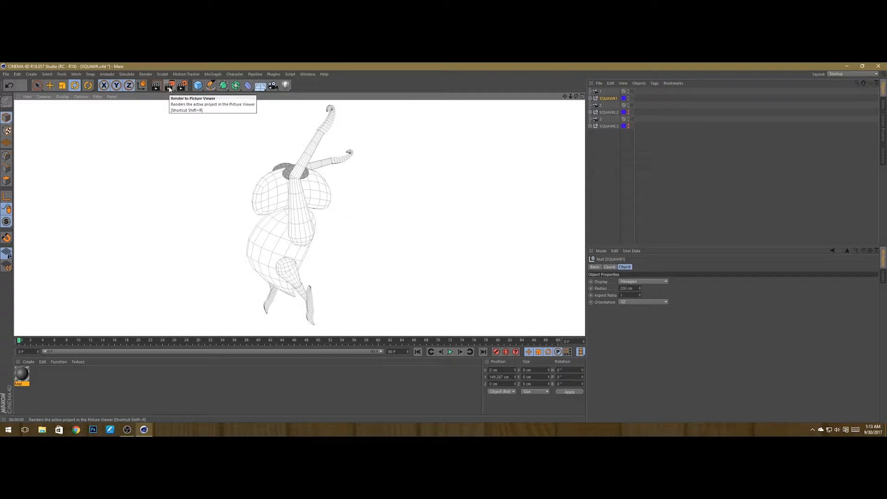
Step: Render the scene to the Picture Viewer, zoom in to inspect the rendered image, and close the viewer
{"action": "left_click", "coordinate": [169, 88]}
{"action": "left_click_drag", "start_coordinate": [325, 132], "coordinate": [416, 118]}
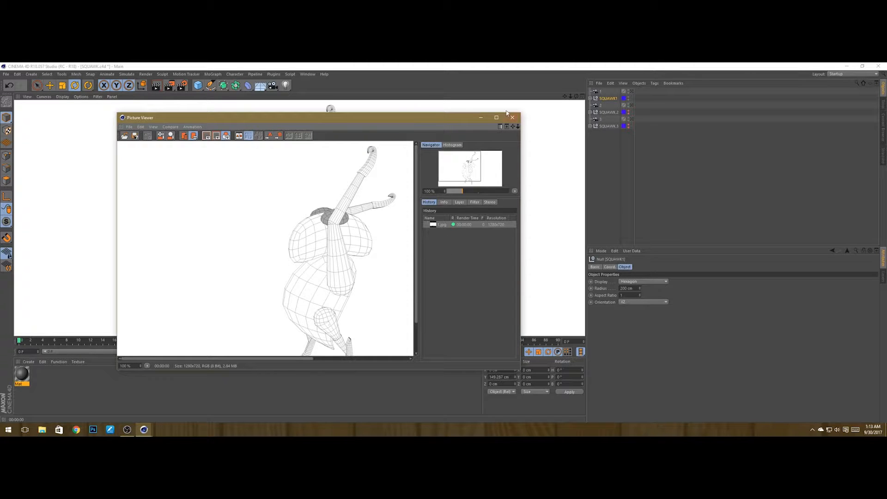
{"action": "scroll", "coordinate": [350, 234], "scroll_direction": "down", "scroll_amount": 2}
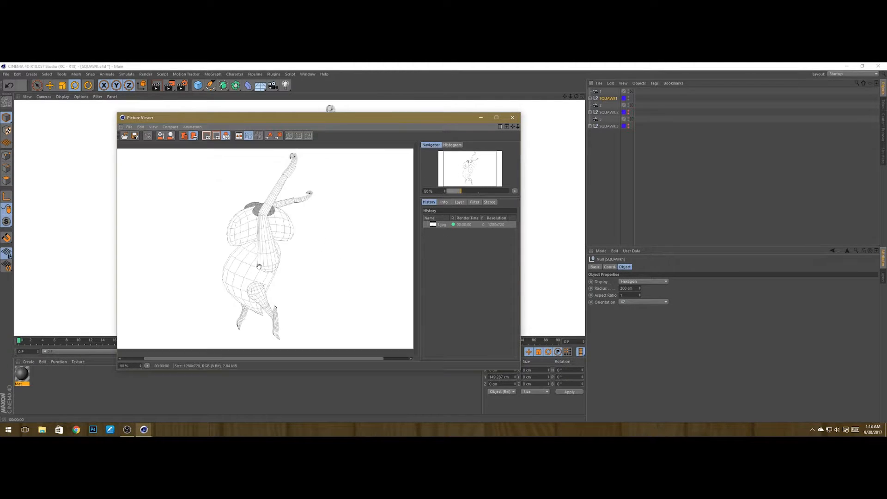
{"action": "scroll", "coordinate": [259, 267], "scroll_direction": "up", "scroll_amount": 3}
{"action": "left_click_drag", "start_coordinate": [262, 302], "coordinate": [298, 213]}
{"action": "left_click_drag", "start_coordinate": [298, 312], "coordinate": [284, 286]}
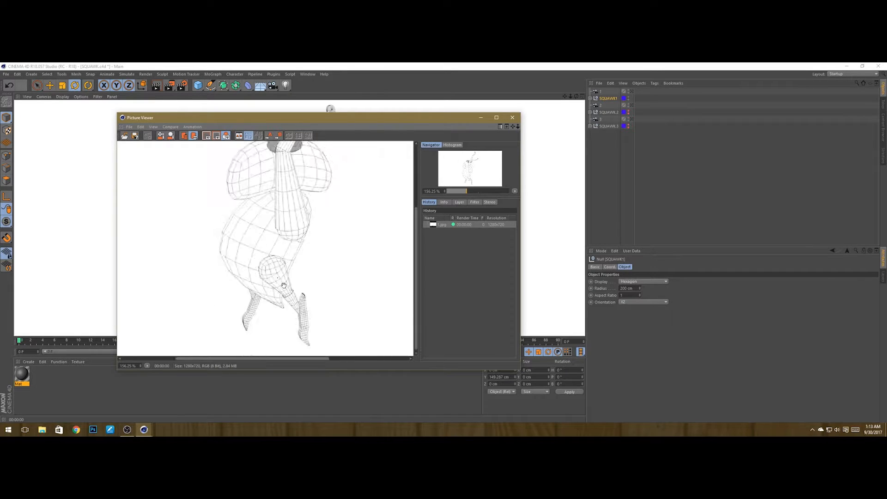
{"action": "scroll", "coordinate": [284, 285], "scroll_direction": "down", "scroll_amount": 3}
{"action": "left_click", "coordinate": [512, 117]}
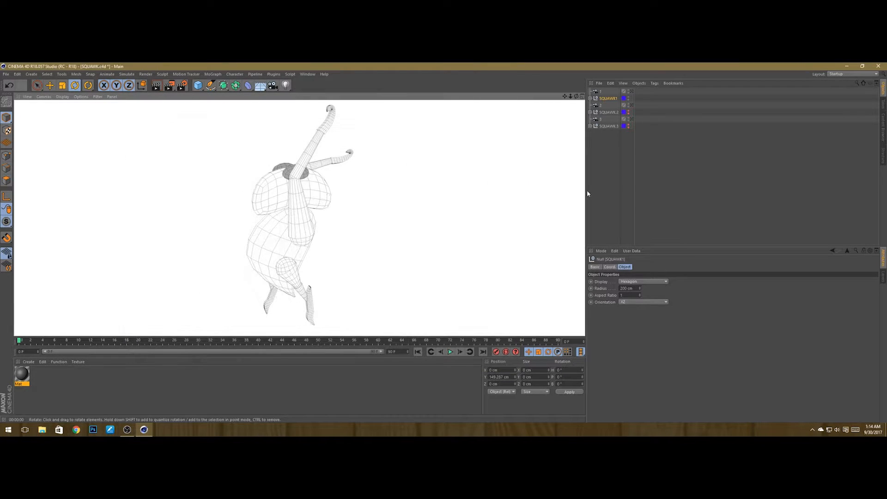
Step: Hide SQUAWK1 in the viewport and show SQUAWK.2 instead
{"action": "left_click", "coordinate": [671, 165]}
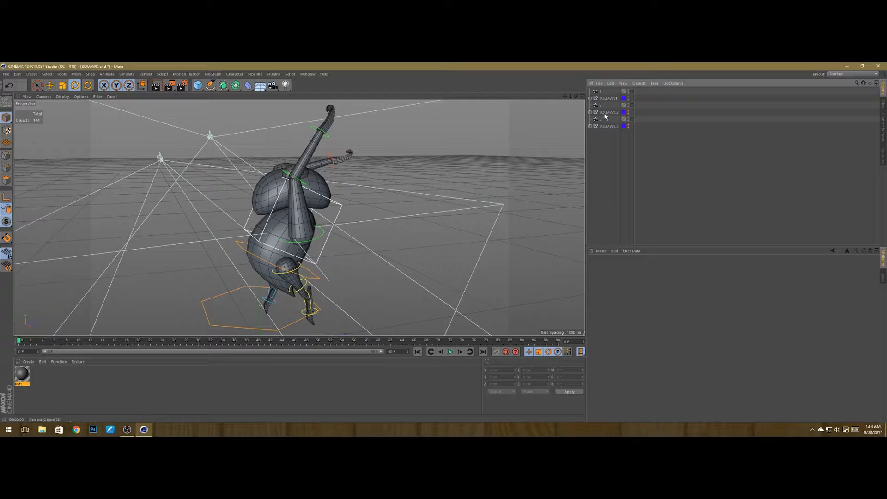
{"action": "left_click", "coordinate": [628, 98]}
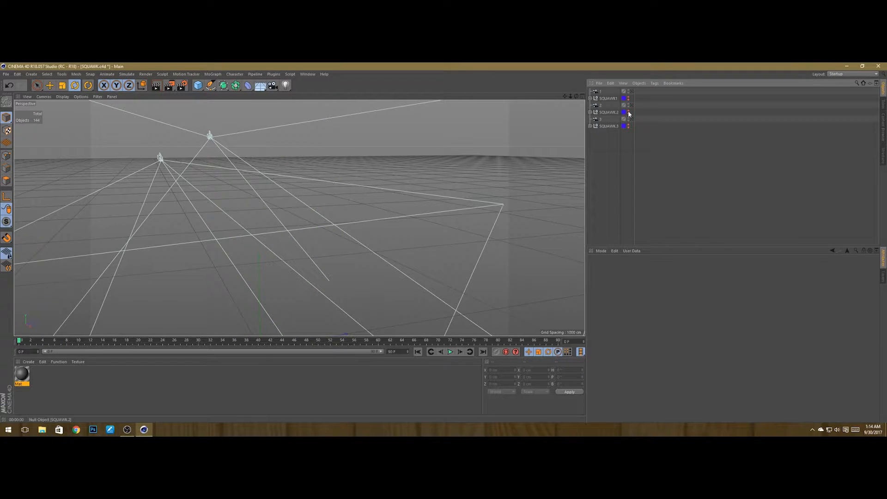
{"action": "left_click", "coordinate": [628, 112]}
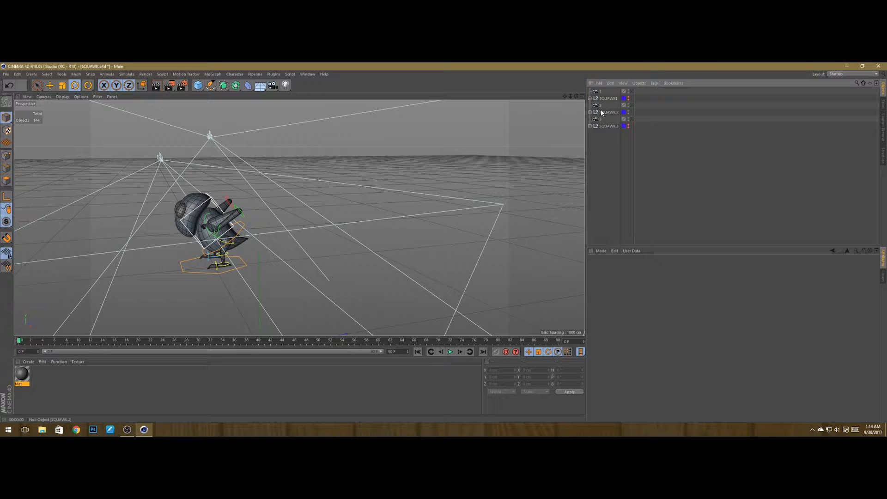
Step: Switch the viewport to look through camera 2 and save the scene
{"action": "left_click", "coordinate": [631, 106]}
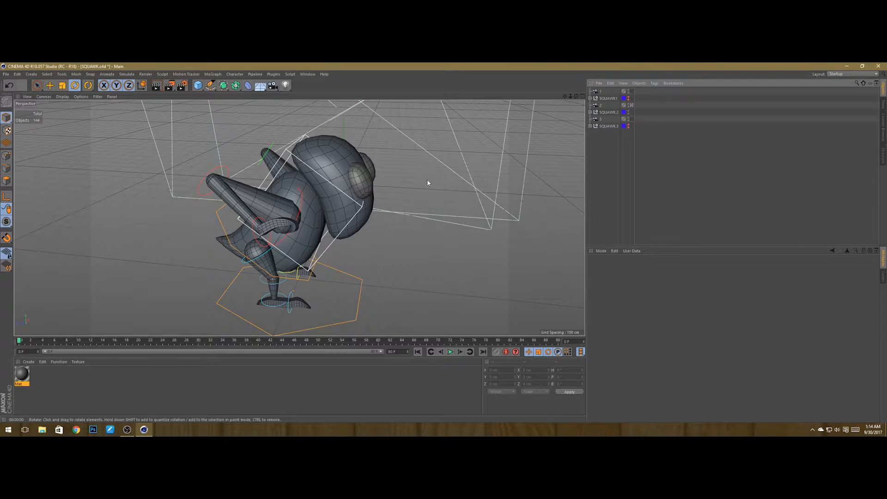
{"action": "key", "text": "ctrl+s"}
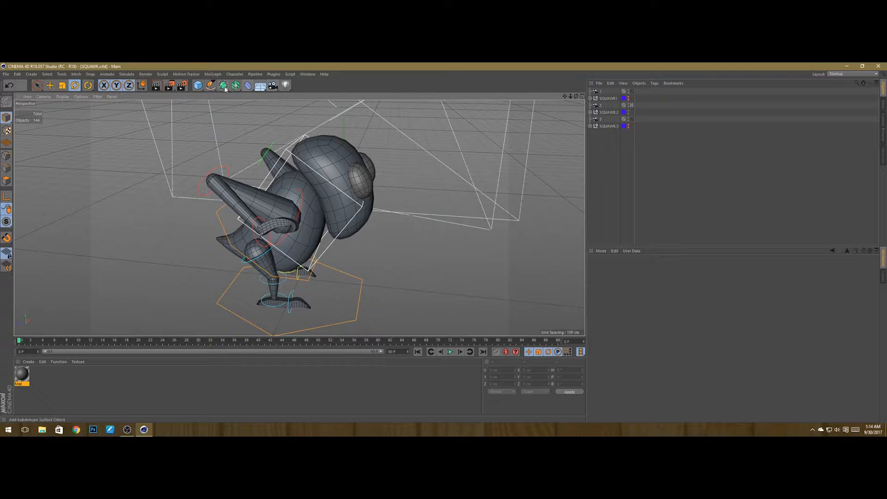
Step: Open Render Settings and set the save file to 2 in the SQUAWK poses folder
{"action": "left_click", "coordinate": [182, 87]}
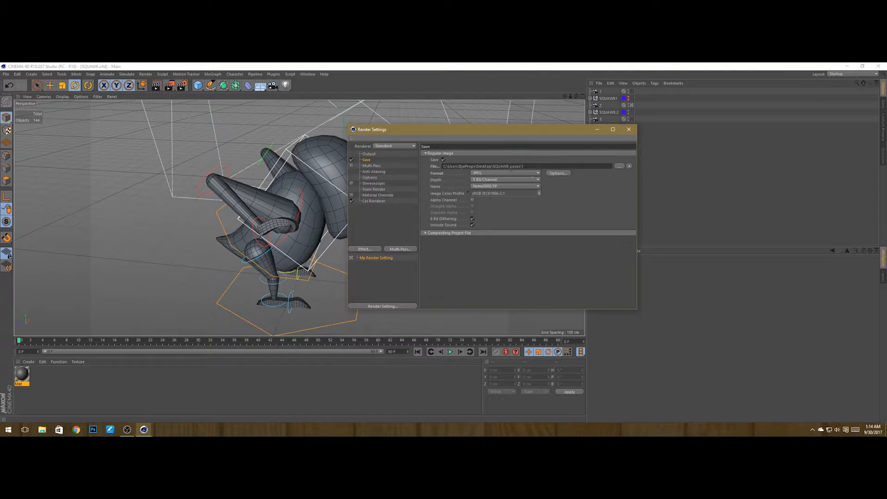
{"action": "left_click", "coordinate": [619, 166]}
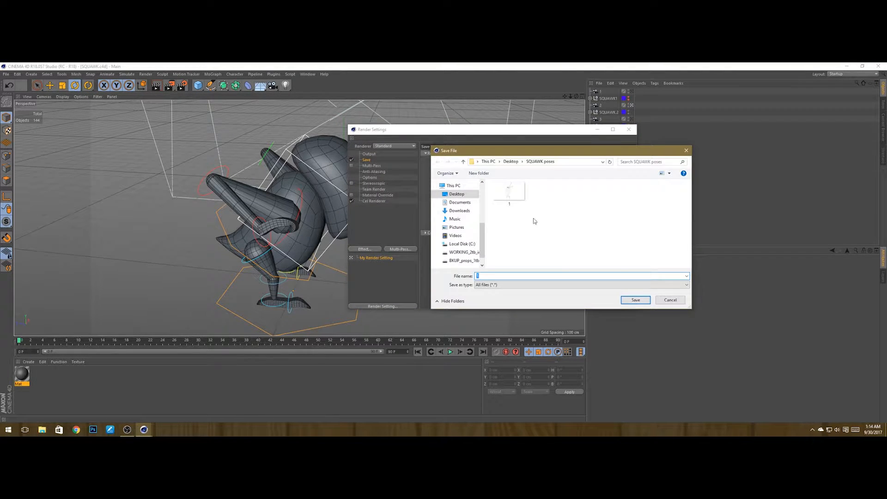
{"action": "type", "text": "2"}
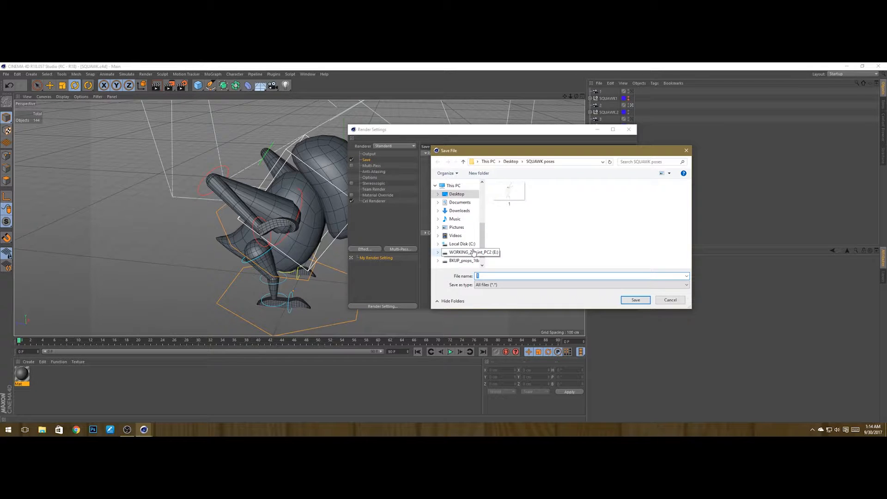
{"action": "key", "text": "Return"}
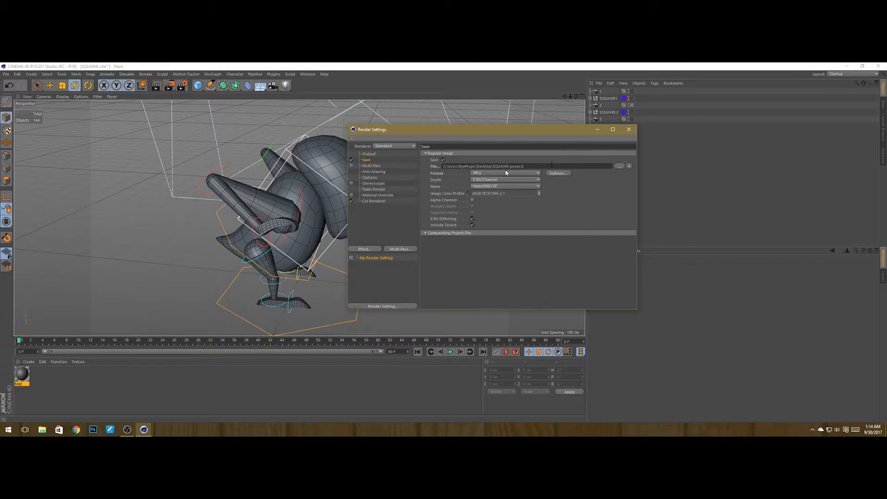
Step: Move the Render Settings window, edit the end of the save file name, and close the window
{"action": "left_click_drag", "start_coordinate": [498, 134], "coordinate": [624, 149]}
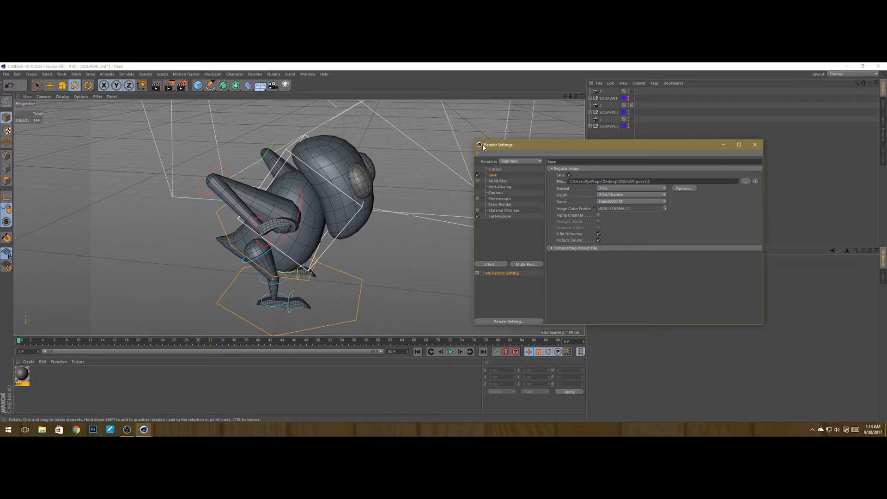
{"action": "left_click_drag", "start_coordinate": [529, 149], "coordinate": [508, 152]}
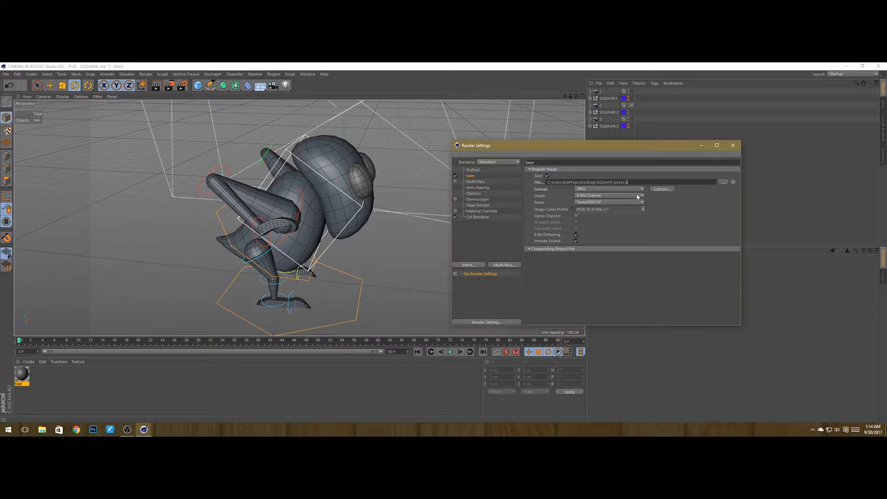
{"action": "left_click", "coordinate": [632, 183]}
{"action": "key", "text": "BackSpace"}
{"action": "left_click", "coordinate": [732, 145]}
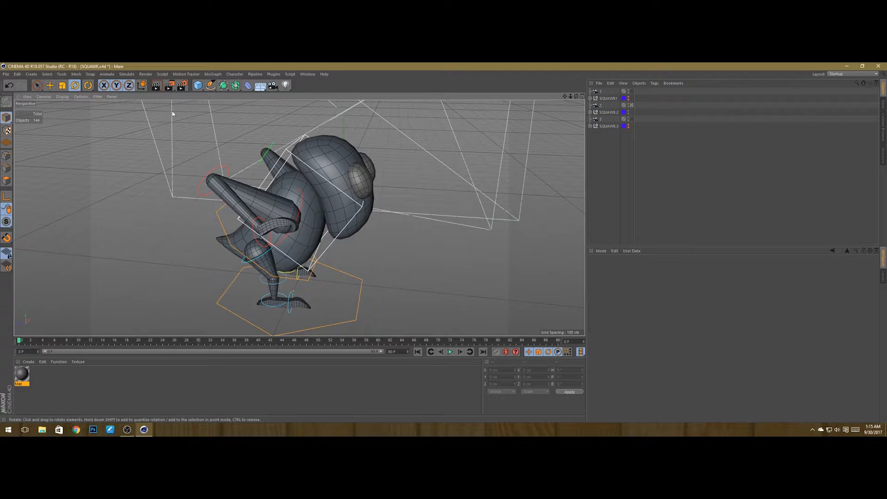
Step: Render the camera 2 view to the Picture Viewer, zoom out to inspect the image, and close the viewer
{"action": "left_click", "coordinate": [156, 85]}
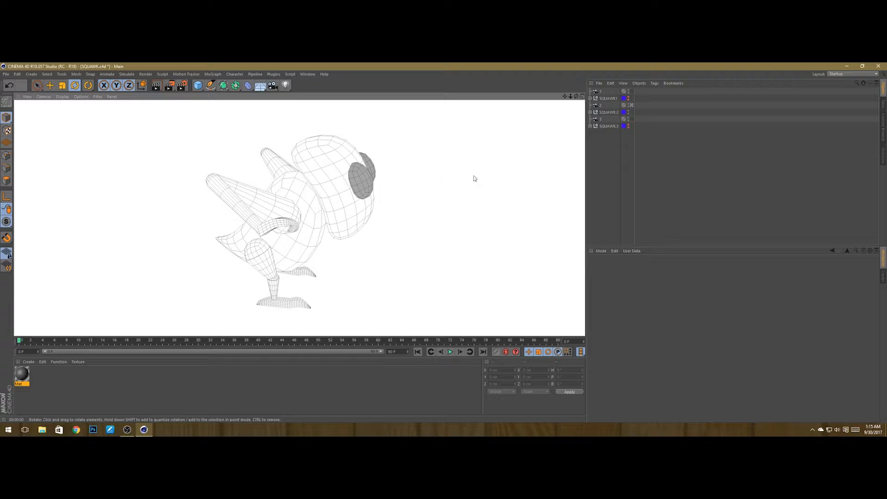
{"action": "left_click", "coordinate": [464, 175]}
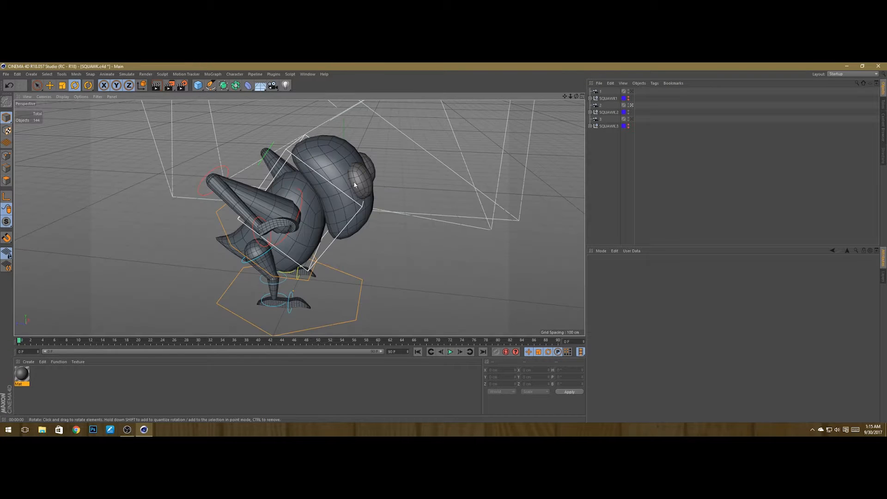
{"action": "left_click", "coordinate": [169, 85]}
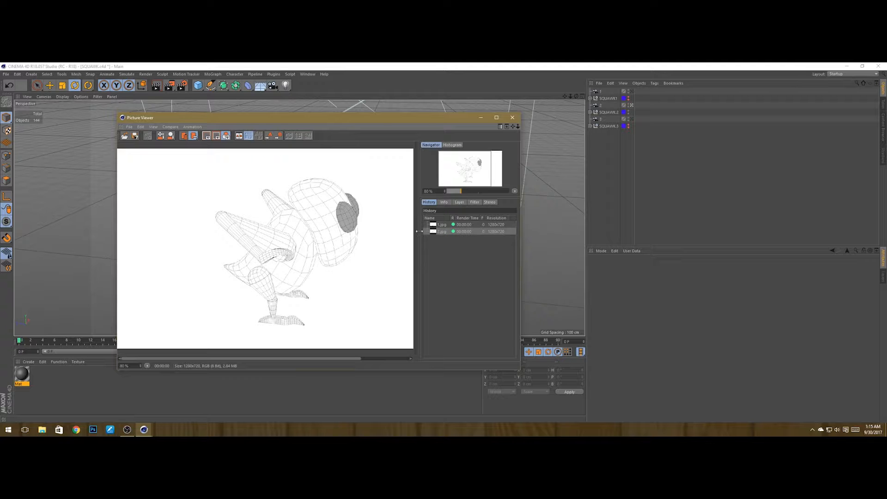
{"action": "scroll", "coordinate": [287, 235], "scroll_direction": "down", "scroll_amount": 1}
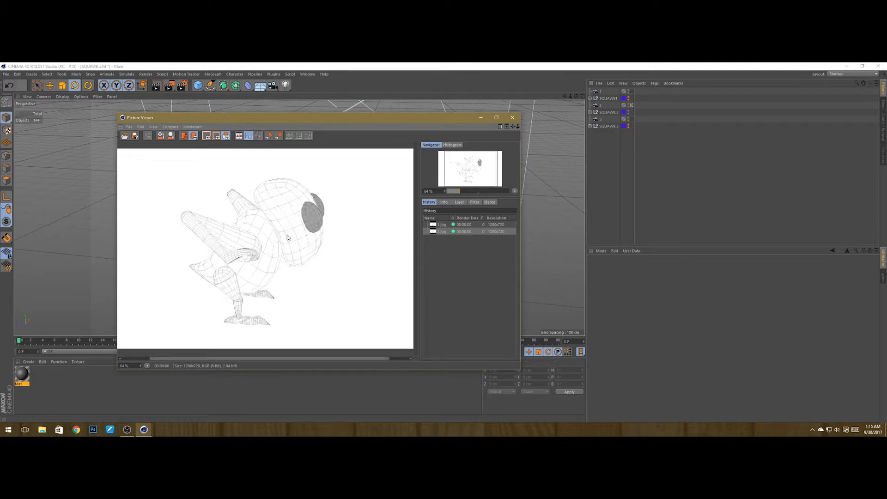
{"action": "left_click", "coordinate": [512, 117]}
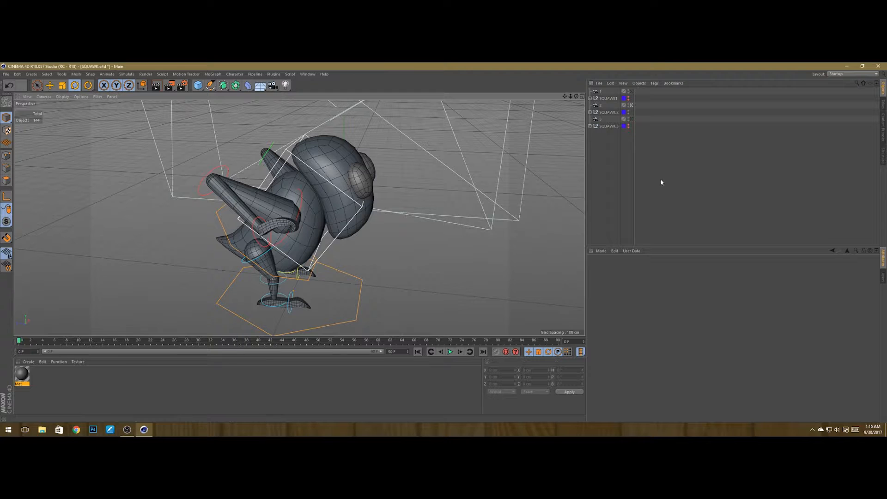
Step: Hide SQUAWK.2, show SQUAWK.3 with its camera 3 as the active view, and save the scene
{"action": "left_click", "coordinate": [631, 105]}
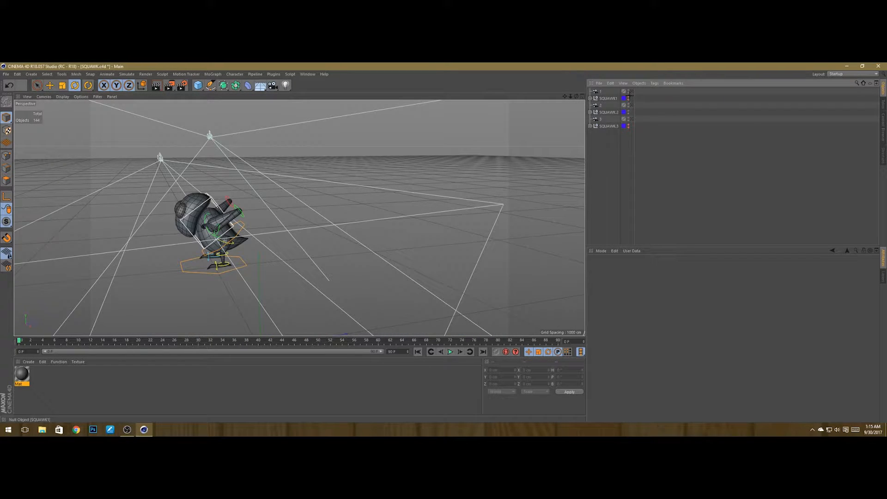
{"action": "left_click", "coordinate": [628, 98]}
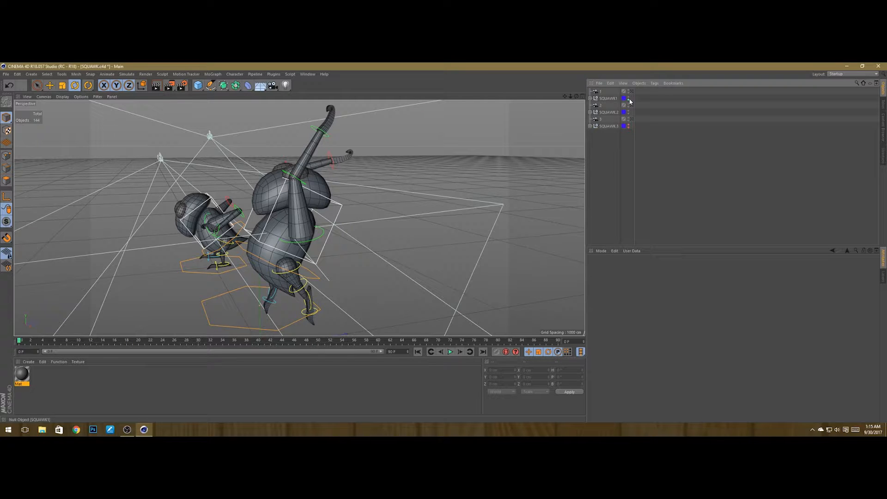
{"action": "left_click", "coordinate": [628, 99]}
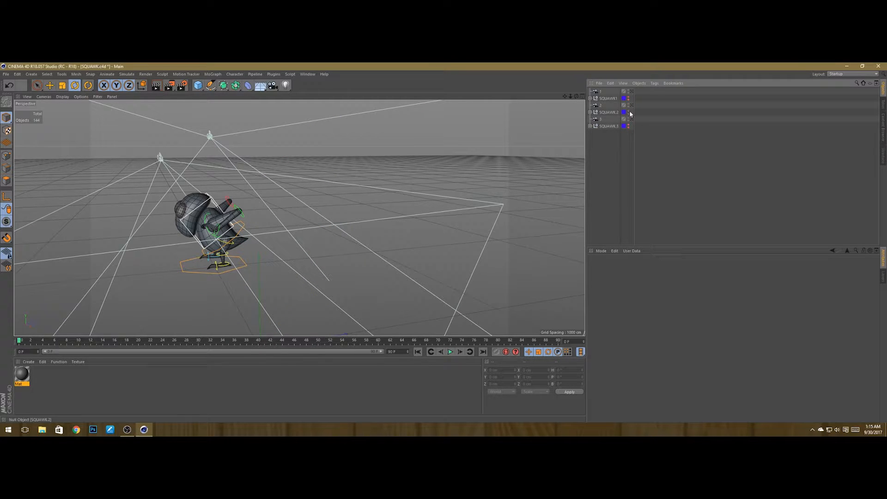
{"action": "left_click", "coordinate": [628, 111]}
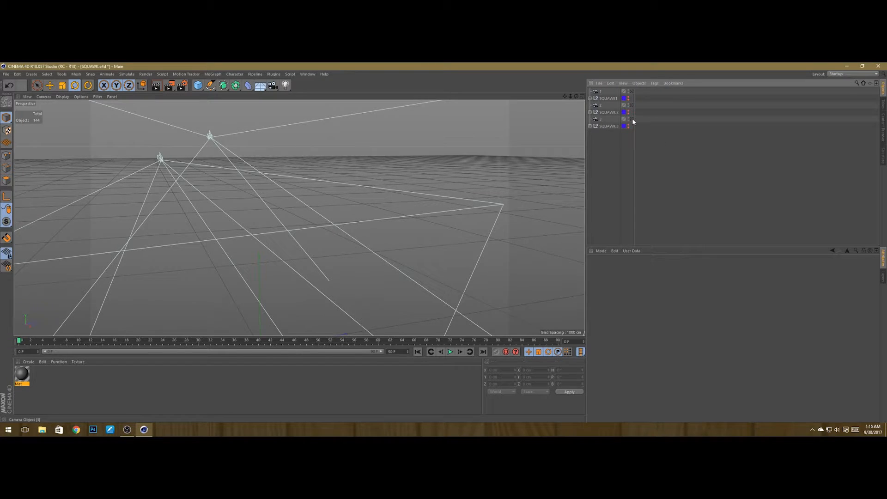
{"action": "left_click", "coordinate": [631, 119]}
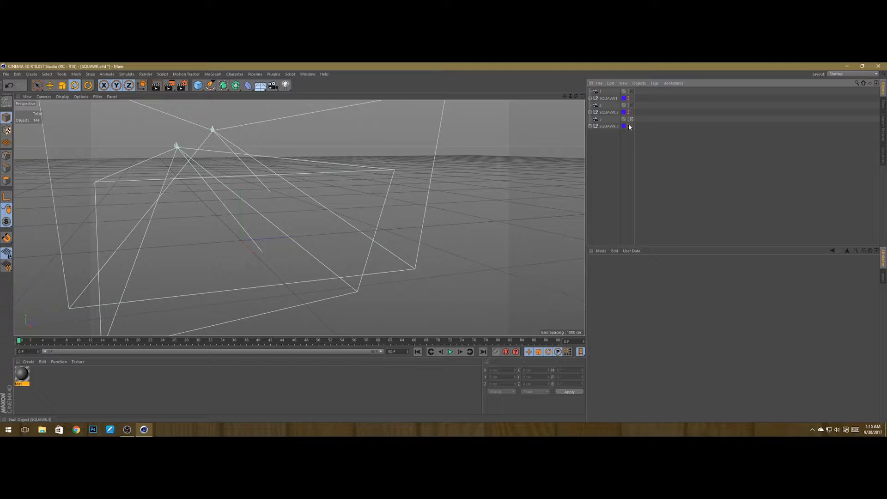
{"action": "left_click", "coordinate": [628, 125]}
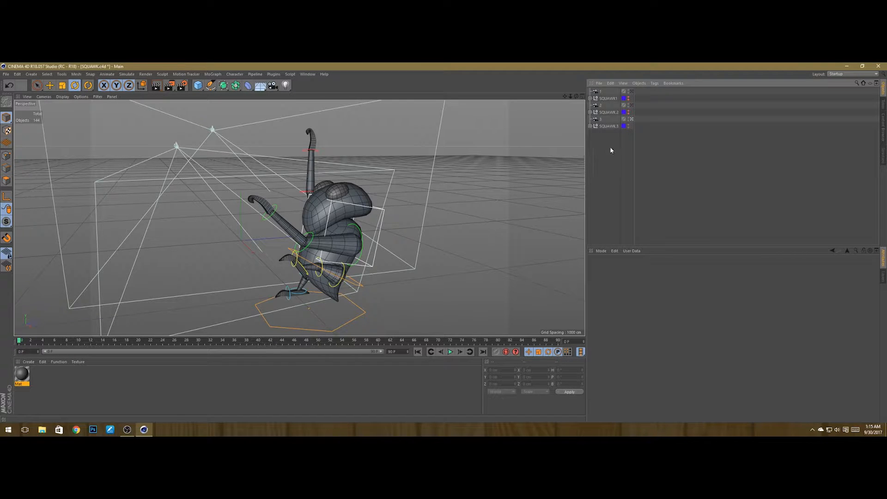
{"action": "key", "text": "ctrl+s"}
Step: Check the save file path in Render Settings and render the active view
{"action": "left_click", "coordinate": [182, 85]}
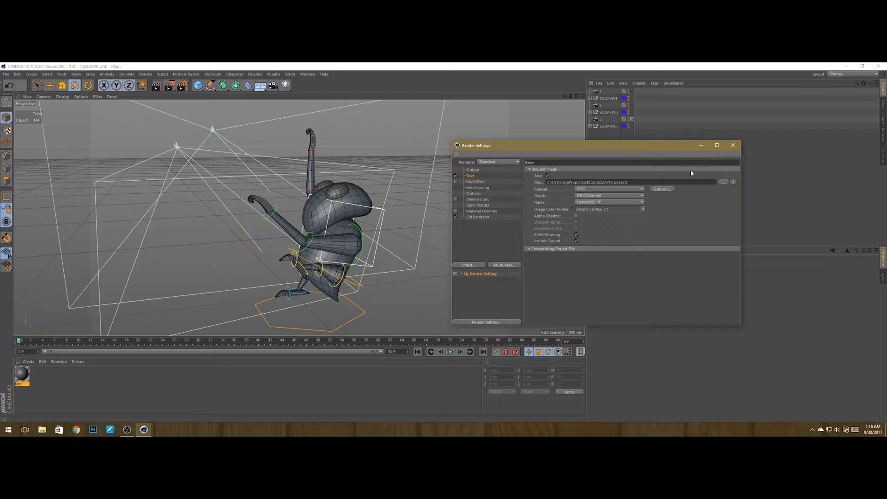
{"action": "left_click", "coordinate": [154, 84]}
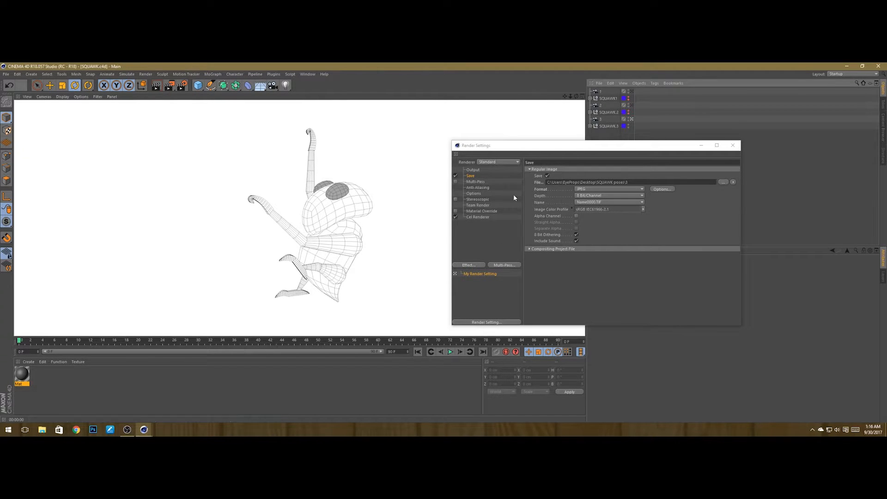
{"action": "left_click", "coordinate": [732, 147]}
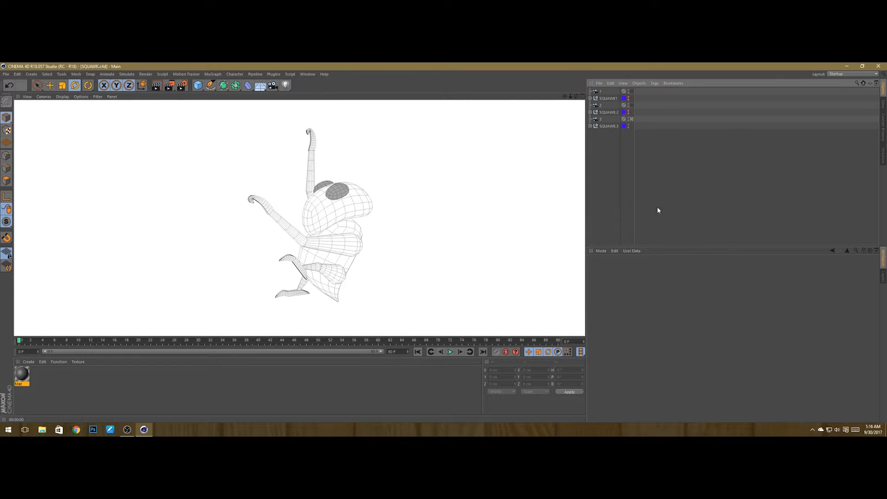
{"action": "left_click", "coordinate": [182, 85]}
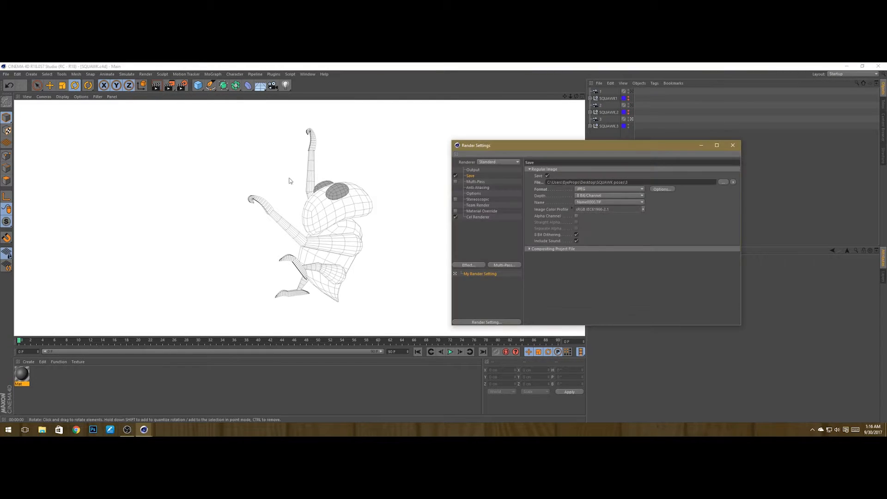
{"action": "left_click", "coordinate": [733, 145]}
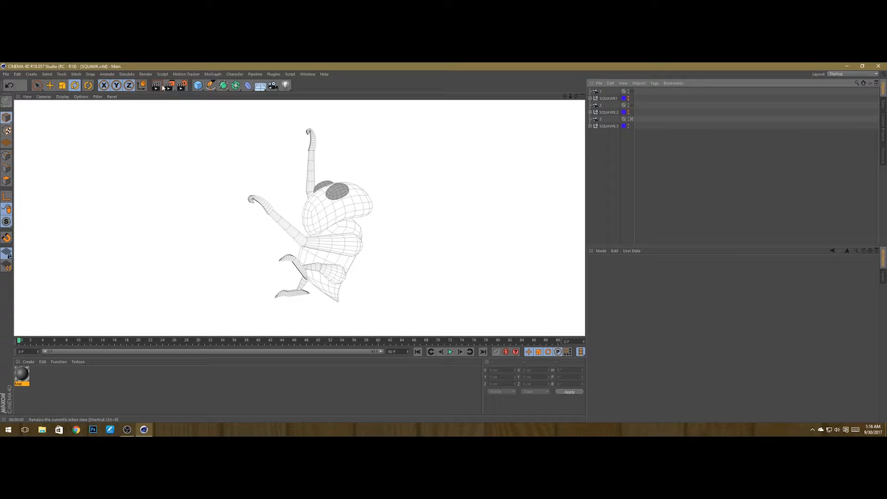
Step: Render the camera 3 pose to the Picture Viewer, maximize the viewer, and zoom in on the image
{"action": "left_click", "coordinate": [170, 86]}
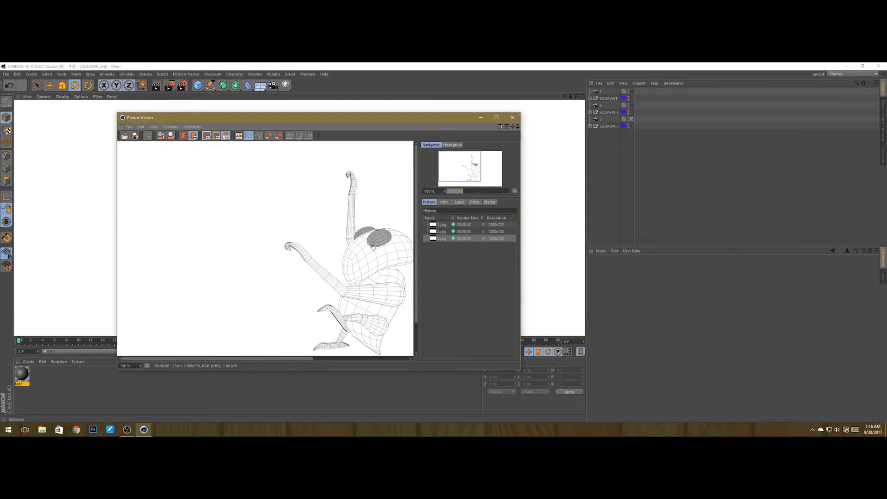
{"action": "scroll", "coordinate": [338, 227], "scroll_direction": "up", "scroll_amount": 1}
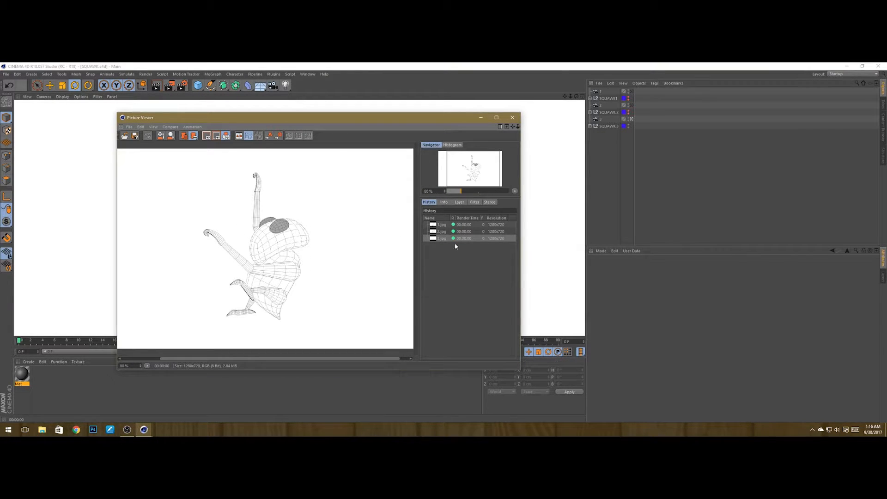
{"action": "double_click", "coordinate": [427, 116]}
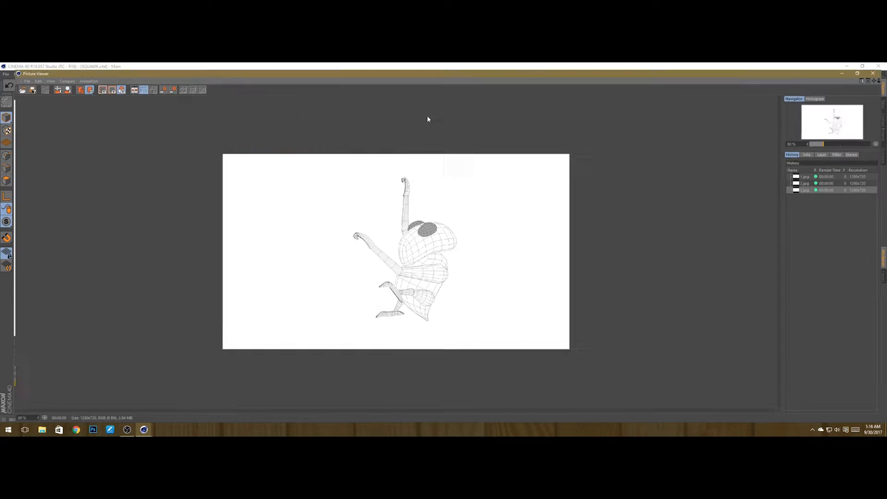
{"action": "scroll", "coordinate": [434, 284], "scroll_direction": "up", "scroll_amount": 2}
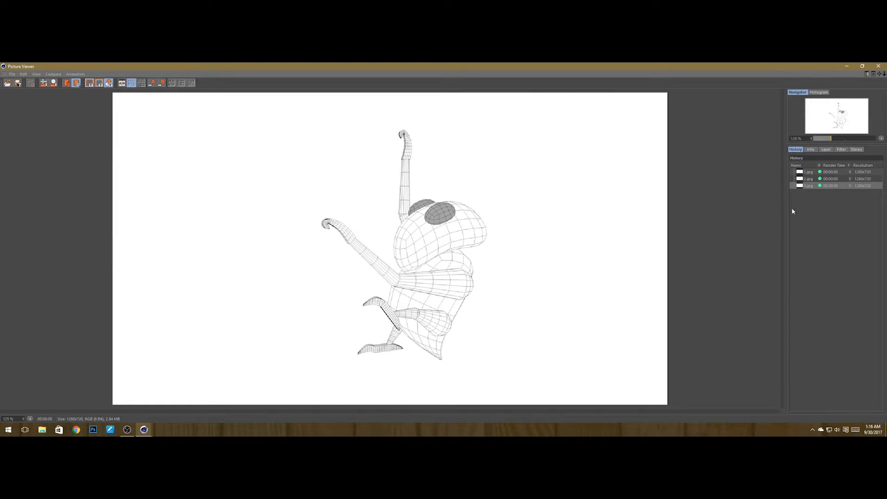
Step: Compare the three rendered poses in the Picture Viewer's history
{"action": "left_click", "coordinate": [808, 173]}
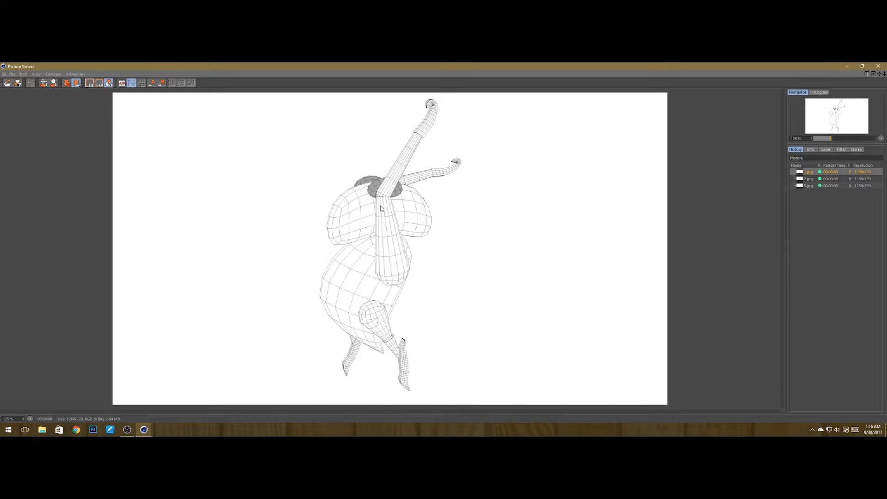
{"action": "left_click", "coordinate": [808, 180]}
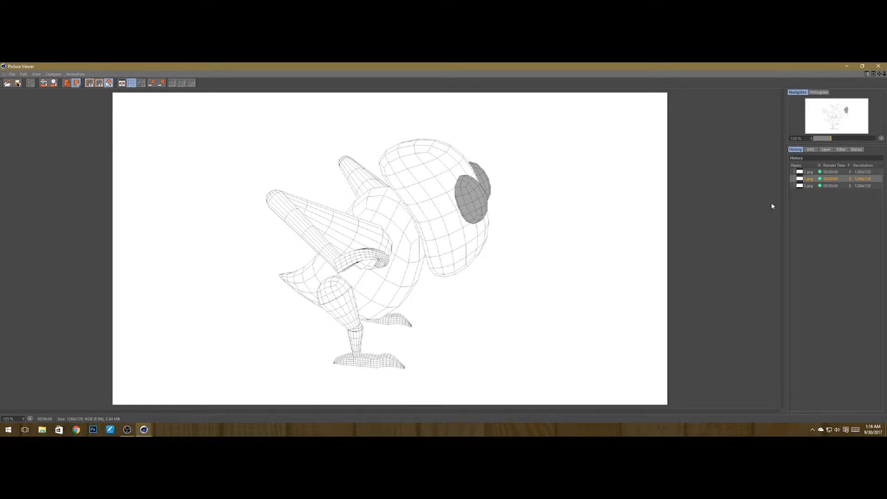
{"action": "left_click", "coordinate": [807, 185]}
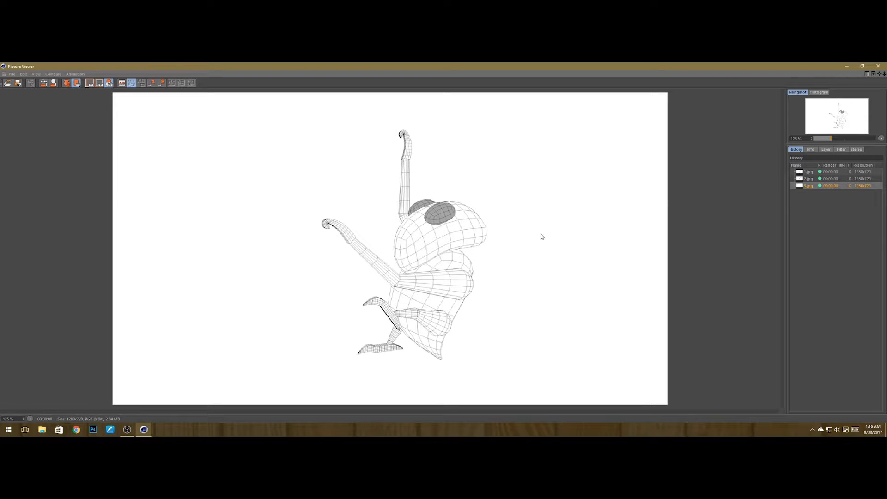
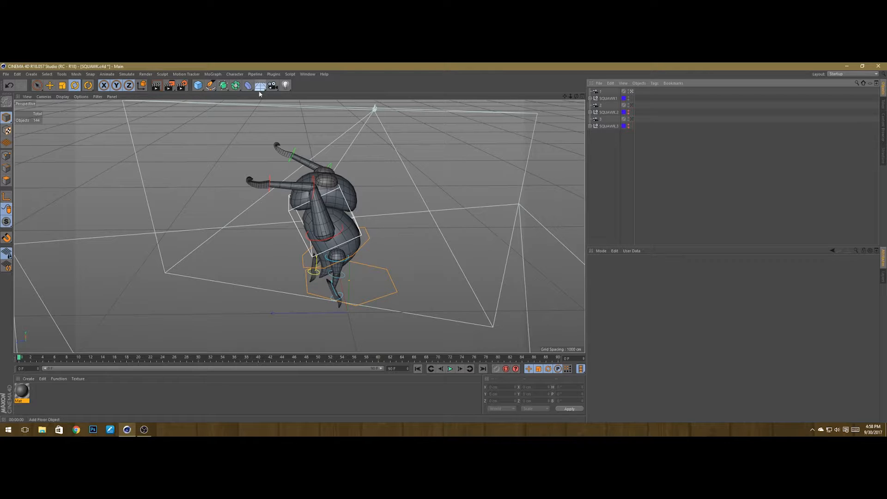
Step: Add a Plane object as a floor and scale it up well beyond the characters
{"action": "left_click", "coordinate": [198, 86]}
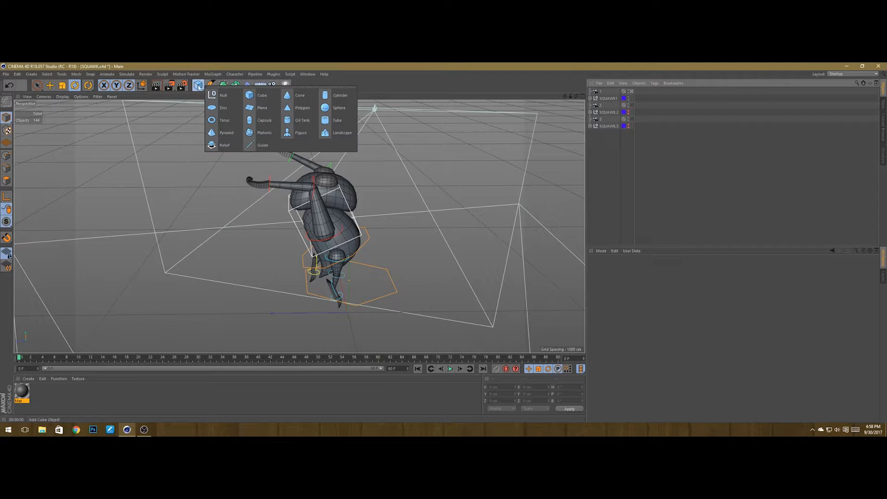
{"action": "left_click", "coordinate": [262, 110]}
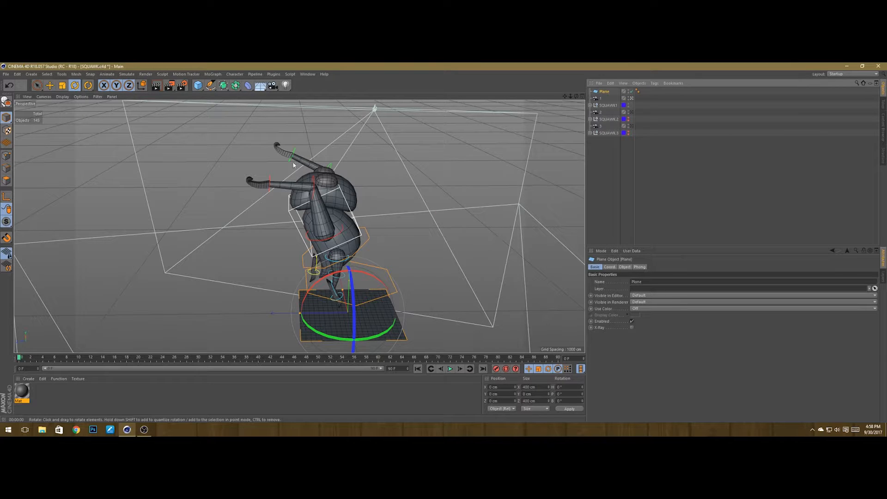
{"action": "left_click", "coordinate": [63, 86]}
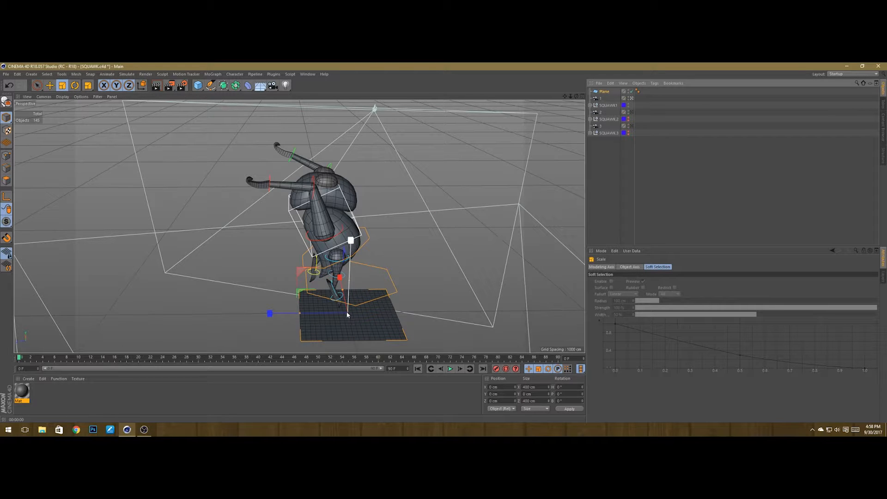
{"action": "left_click_drag", "start_coordinate": [347, 314], "coordinate": [404, 284]}
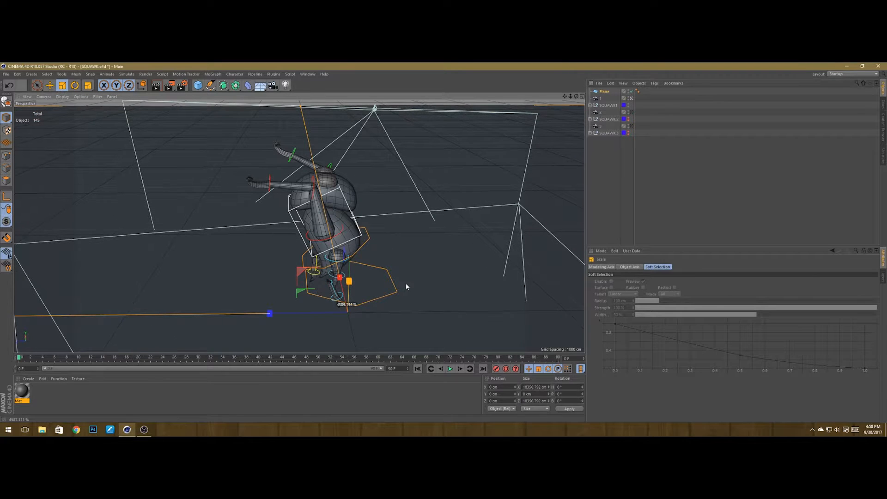
Step: Set the plane's width and height segments to 100 each and save the scene
{"action": "left_click", "coordinate": [602, 92]}
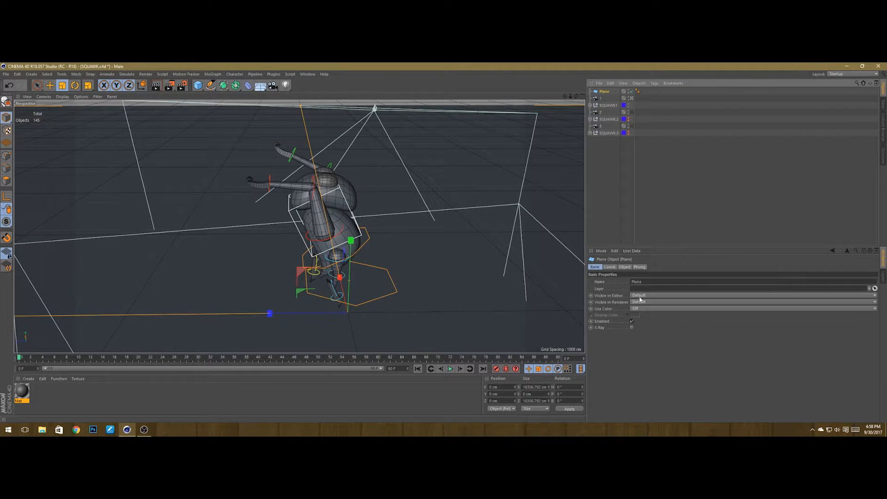
{"action": "left_click", "coordinate": [624, 267]}
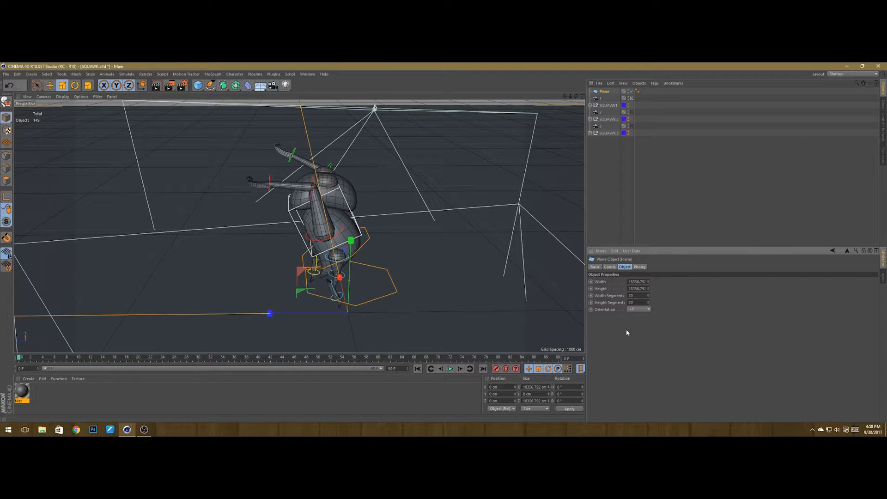
{"action": "left_click", "coordinate": [630, 295]}
{"action": "type", "text": "4"}
{"action": "key", "text": "Tab"}
{"action": "type", "text": "4"}
{"action": "key", "text": "Return"}
{"action": "type", "text": "100"}
{"action": "key", "text": "Return"}
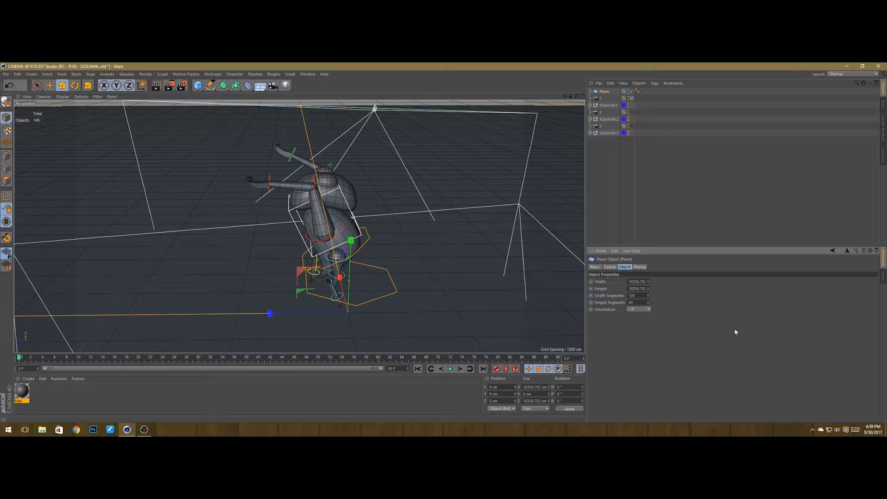
{"action": "type", "text": "100"}
{"action": "key", "text": "ctrl+s"}
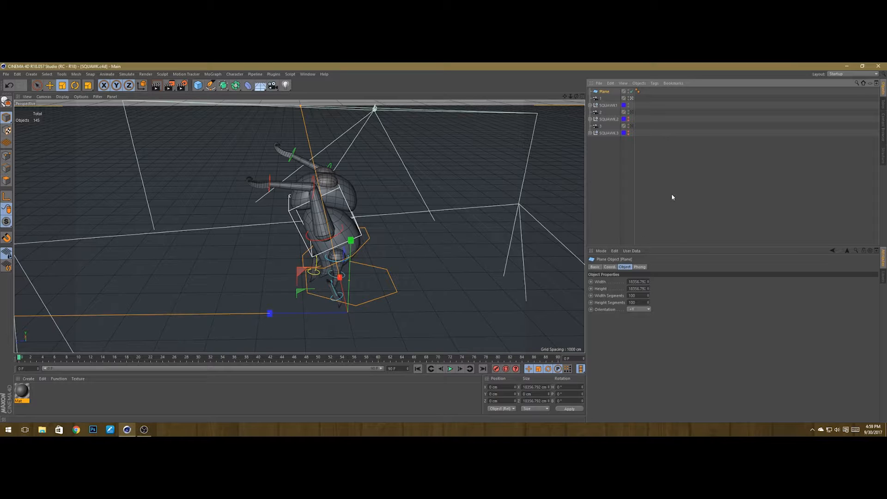
Step: Return to the editor view and unhide SQUAWK.2 and SQUAWK.3 so all three poses appear
{"action": "left_click", "coordinate": [710, 142]}
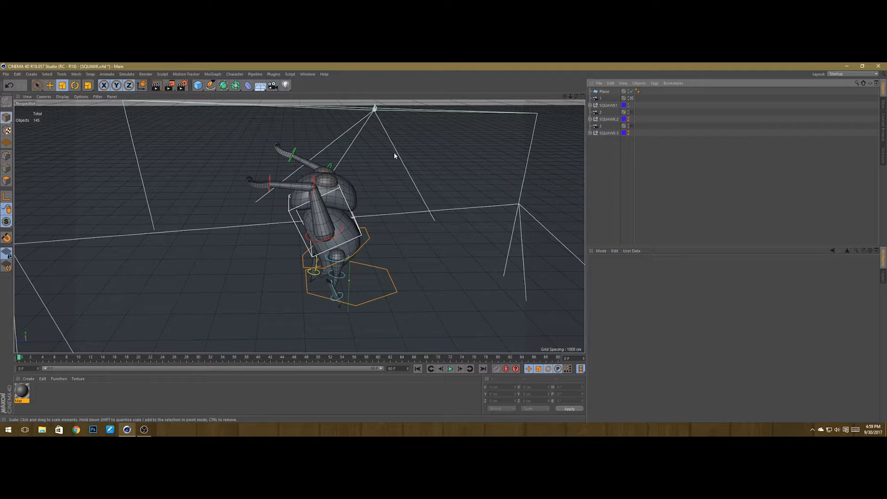
{"action": "left_click", "coordinate": [632, 98]}
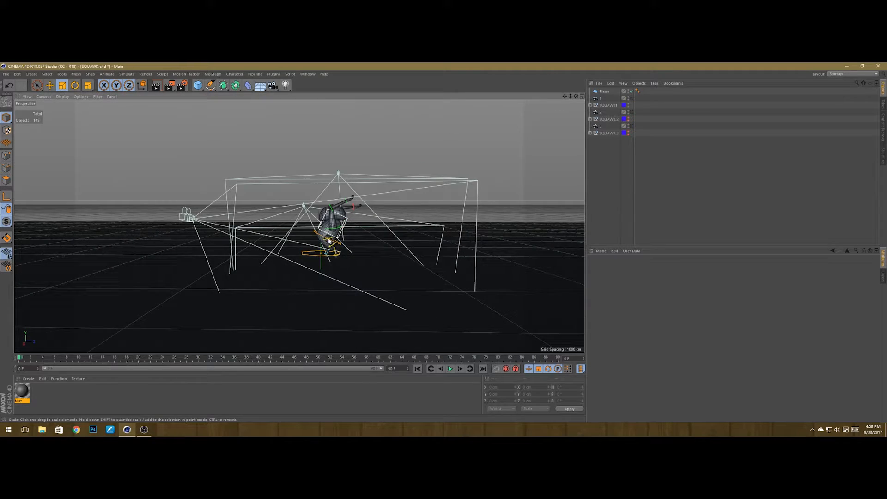
{"action": "left_click_drag", "start_coordinate": [306, 264], "coordinate": [349, 246], "text": "alt"}
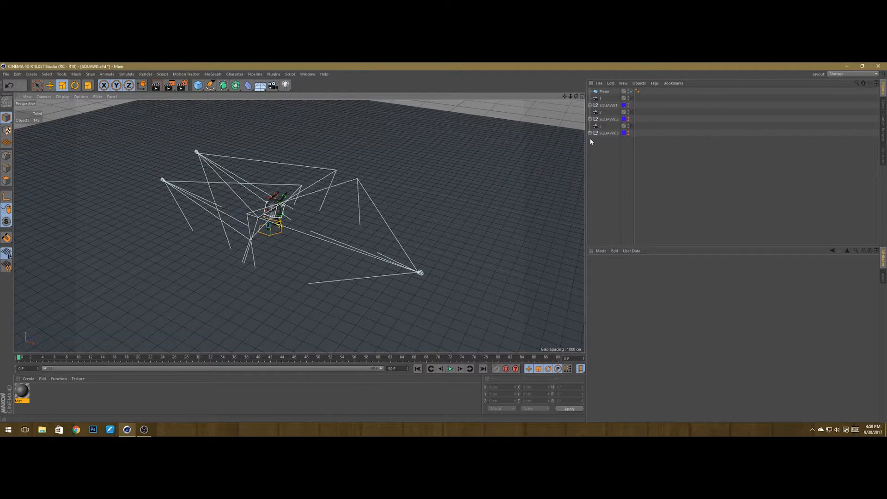
{"action": "left_click", "coordinate": [628, 119]}
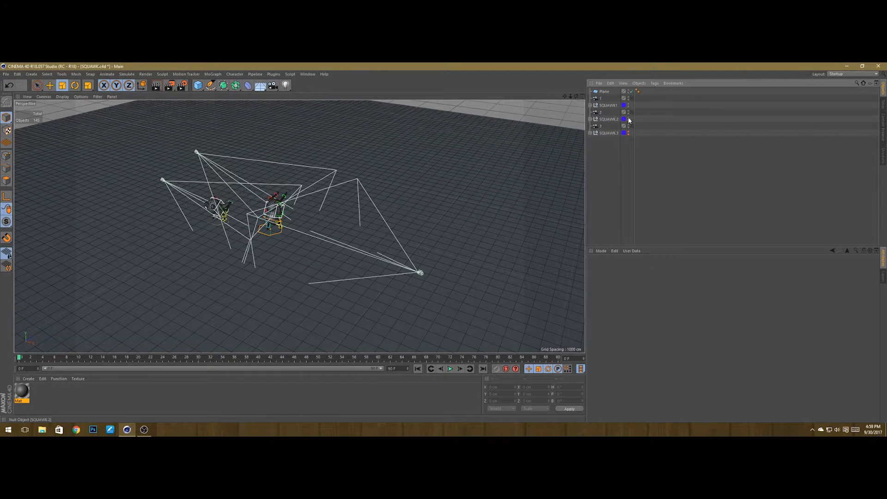
{"action": "left_click", "coordinate": [628, 133]}
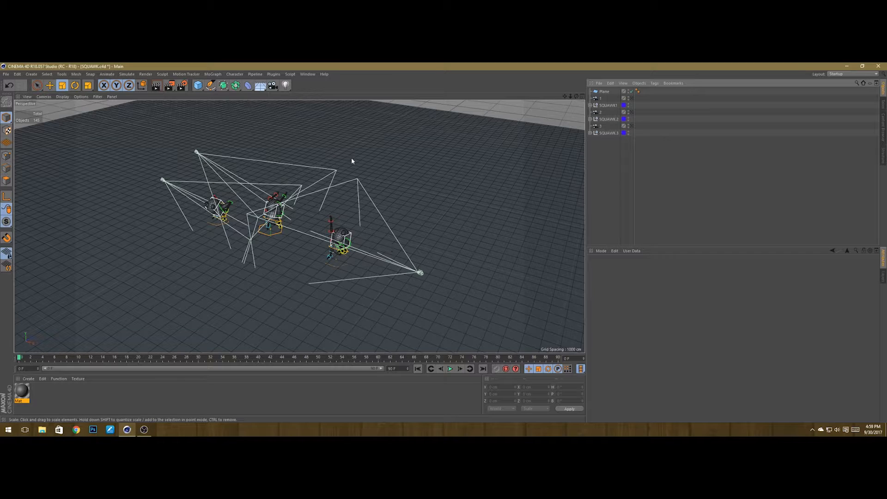
Step: Add a Light object and move it straight up above the characters
{"action": "left_click", "coordinate": [286, 85]}
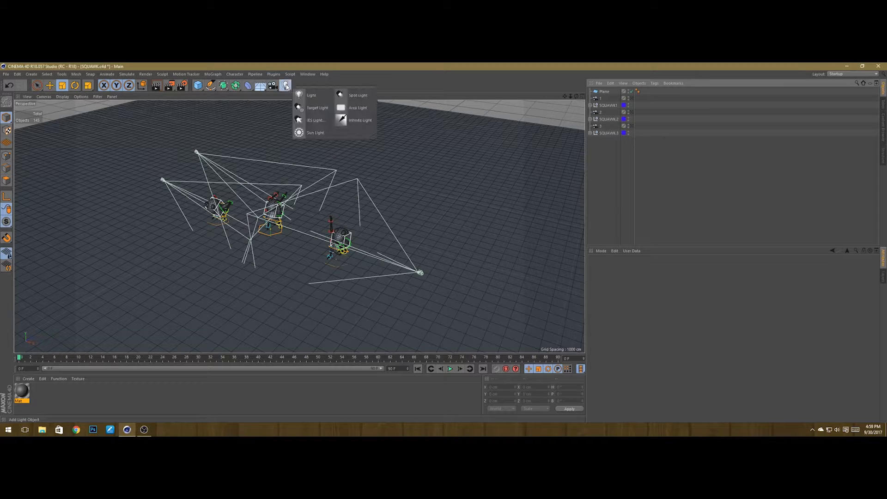
{"action": "left_click", "coordinate": [308, 96]}
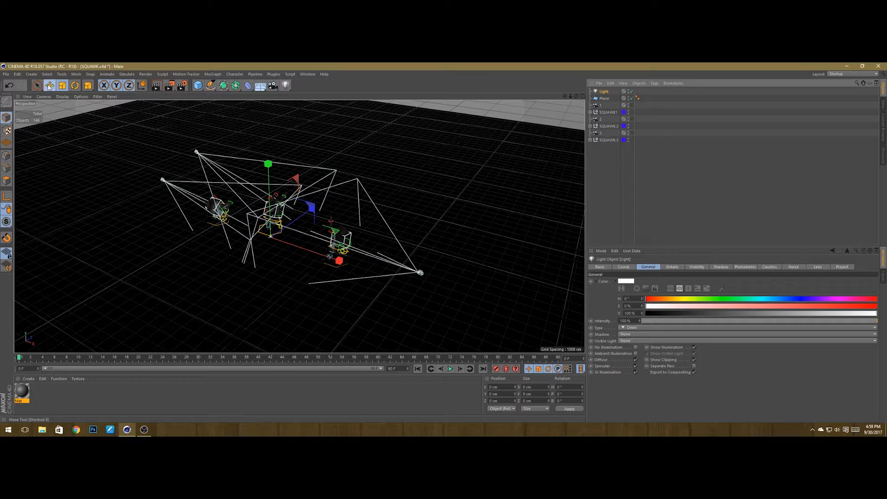
{"action": "key", "text": "e"}
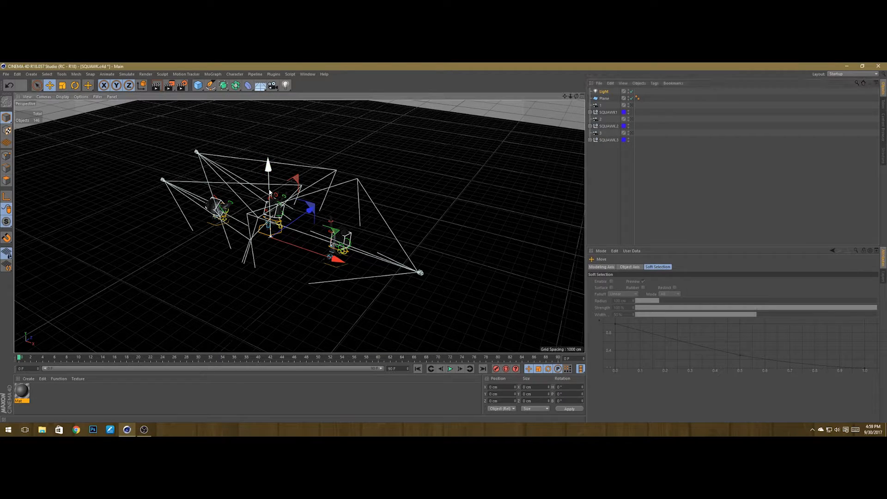
{"action": "left_click_drag", "start_coordinate": [268, 191], "coordinate": [265, 106]}
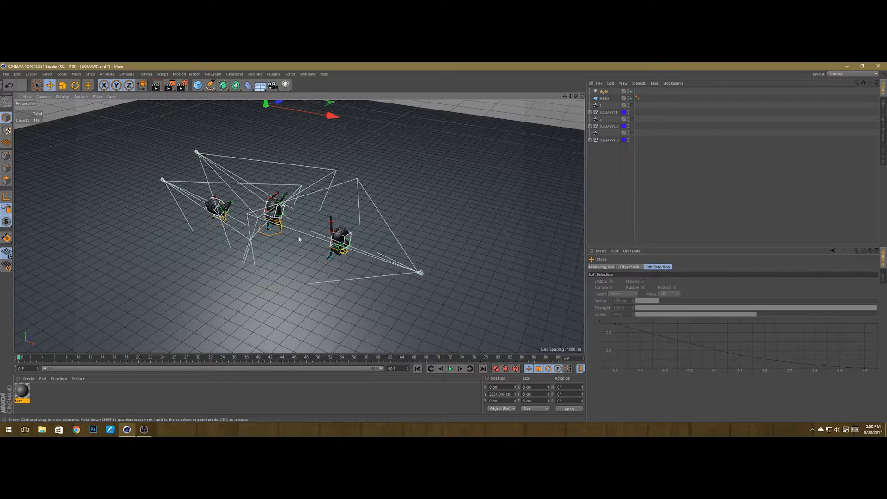
Step: Review the Render Settings output options and render the active view to preview the lighting
{"action": "left_click", "coordinate": [182, 86]}
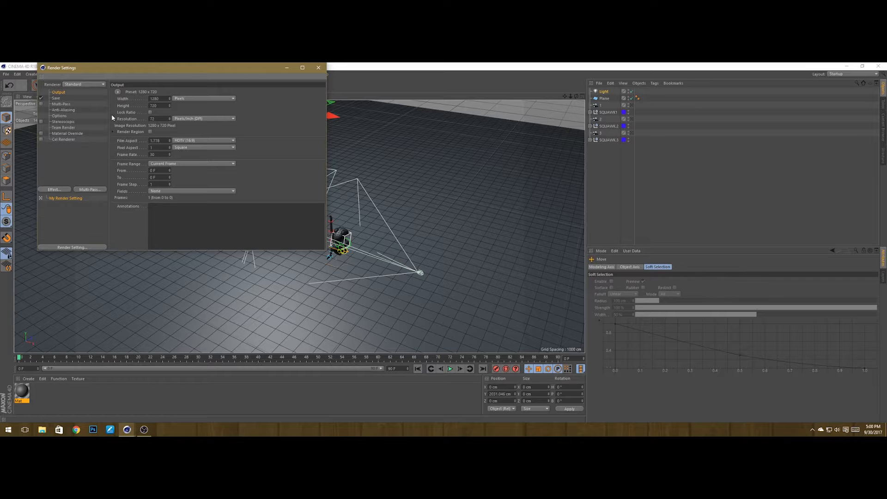
{"action": "left_click_drag", "start_coordinate": [148, 70], "coordinate": [218, 106]}
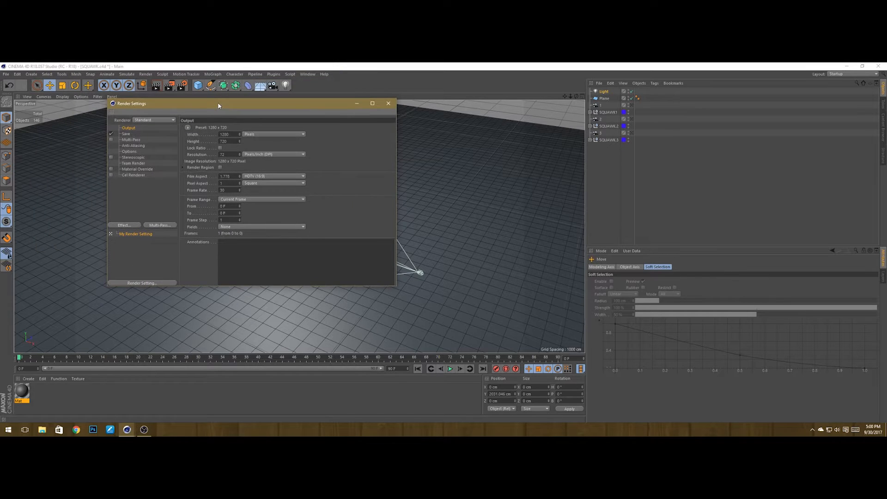
{"action": "left_click", "coordinate": [388, 104]}
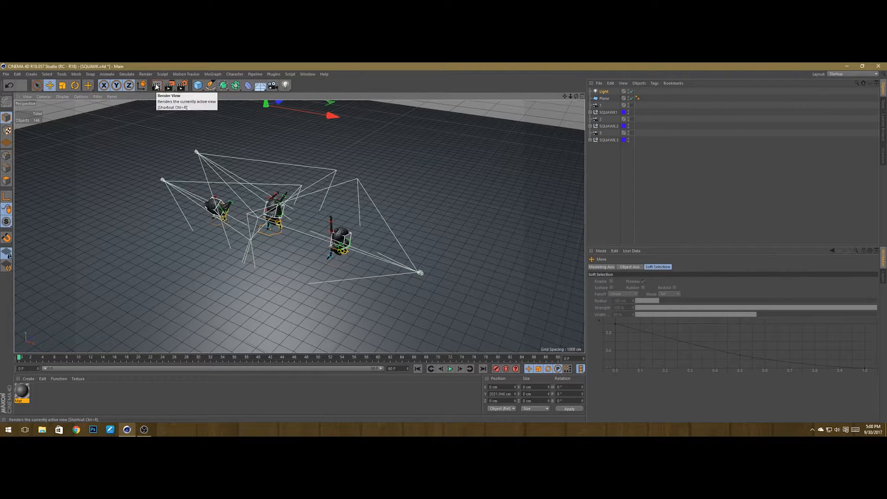
{"action": "left_click", "coordinate": [159, 87]}
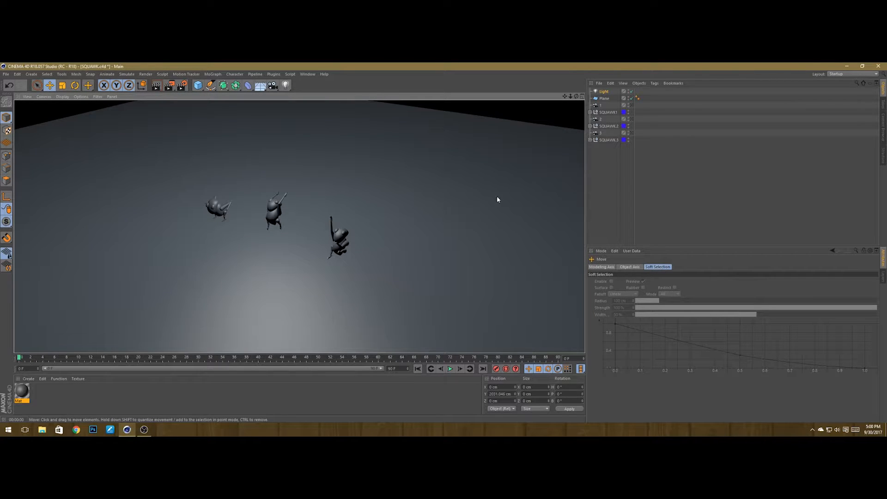
{"action": "left_click", "coordinate": [329, 224]}
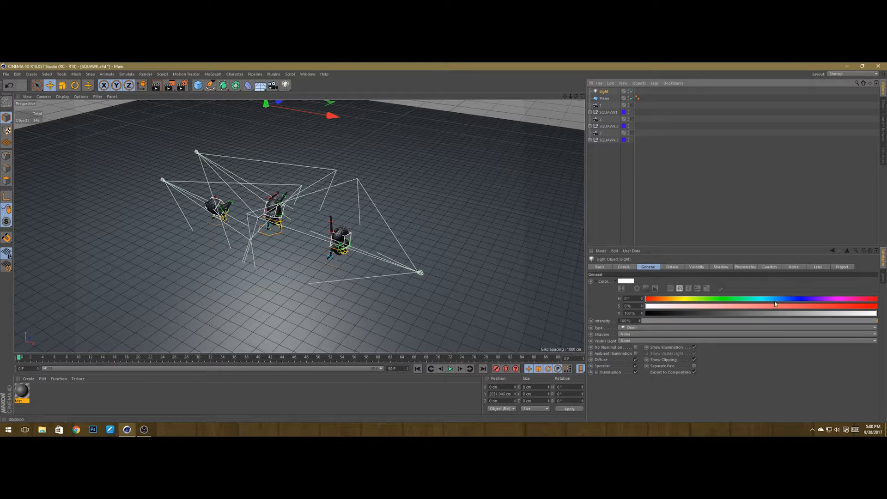
Step: Set the light's shadow type to Raytraced (Hard) and render the view to check the shadows
{"action": "left_click", "coordinate": [722, 267]}
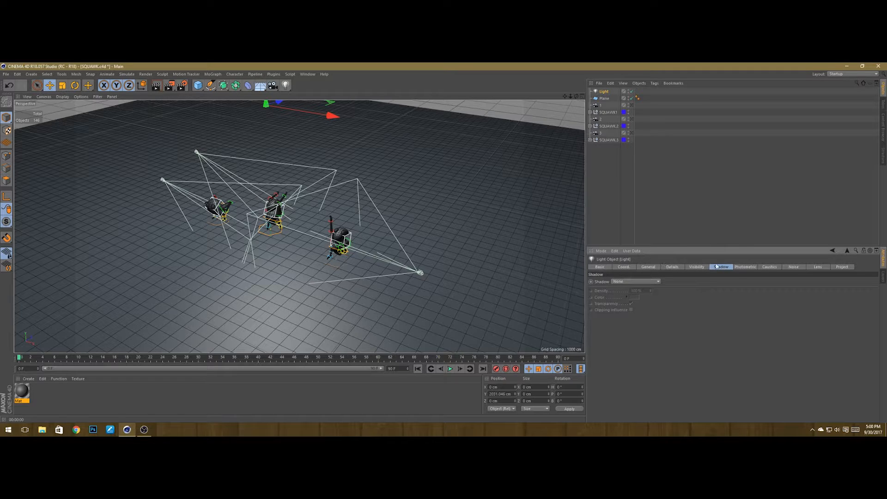
{"action": "left_click", "coordinate": [632, 283]}
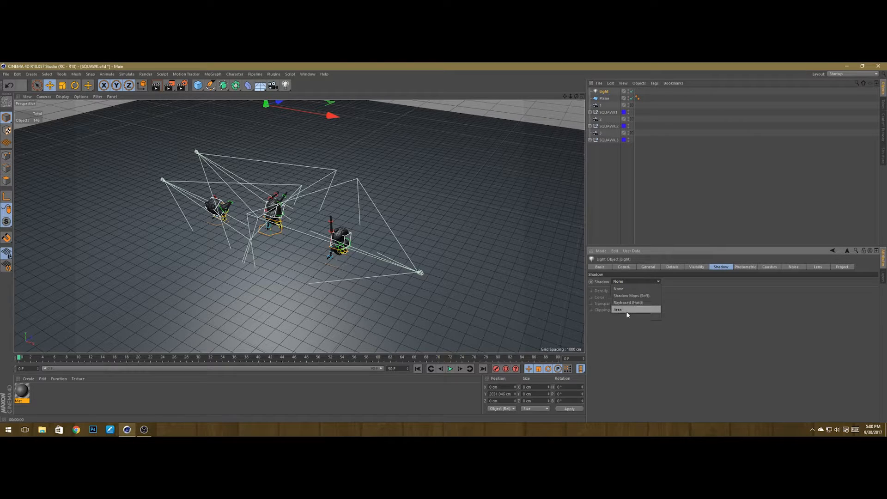
{"action": "left_click", "coordinate": [628, 303]}
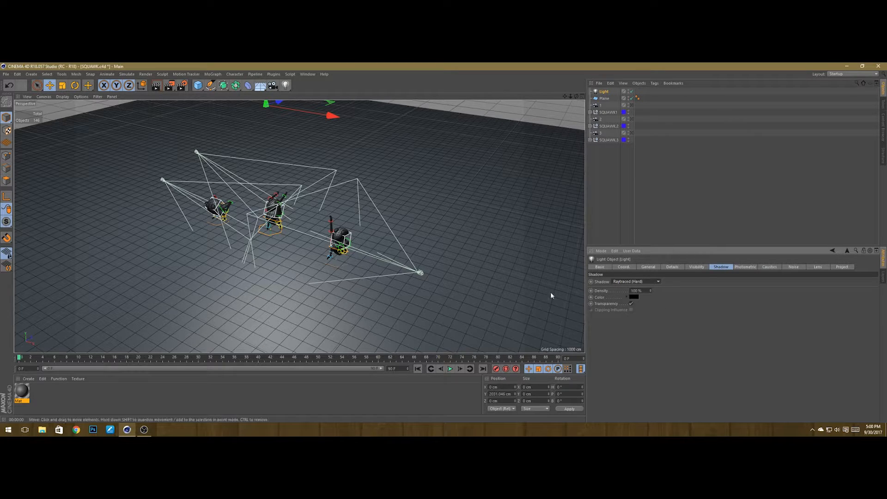
{"action": "left_click", "coordinate": [158, 90]}
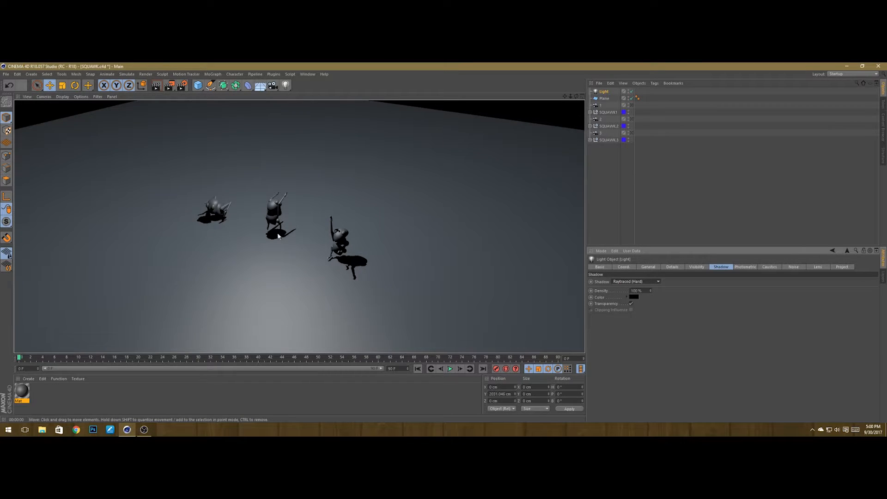
{"action": "left_click", "coordinate": [609, 171]}
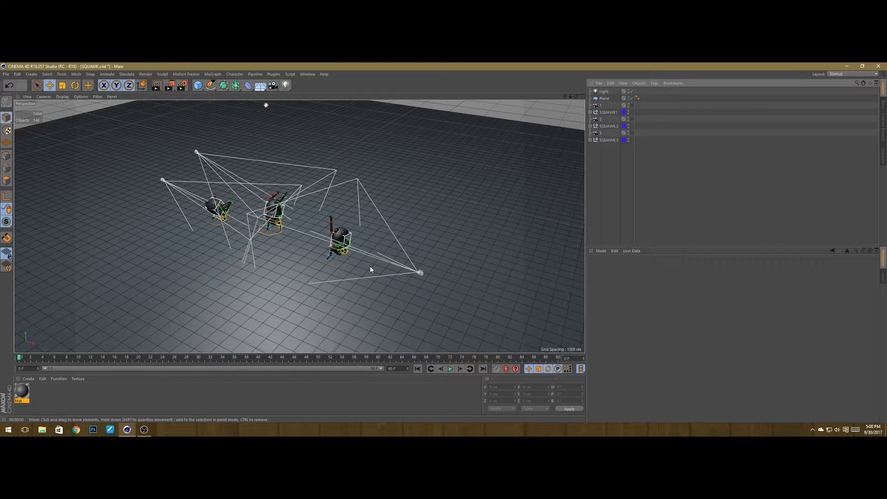
Step: Hide SQUAWK.3 in the editor view
{"action": "left_click_drag", "start_coordinate": [301, 229], "coordinate": [300, 213], "text": "alt"}
{"action": "scroll", "coordinate": [260, 189], "scroll_direction": "up", "scroll_amount": 8}
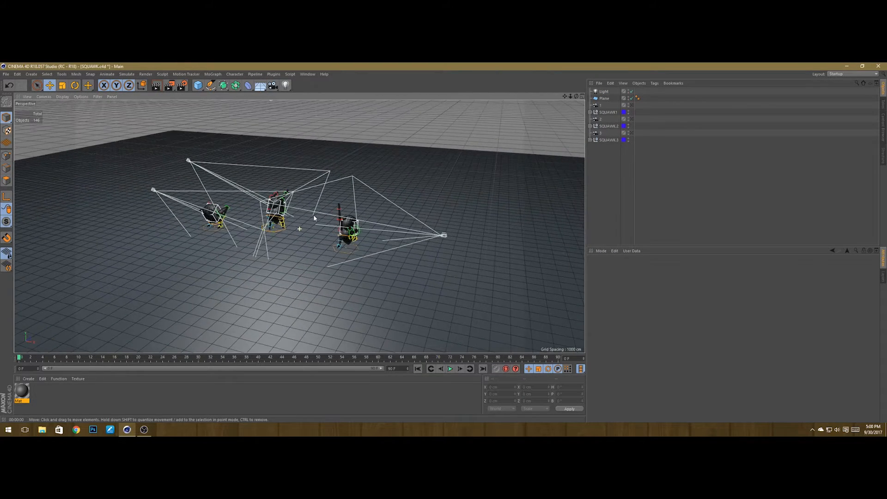
{"action": "left_click_drag", "start_coordinate": [265, 245], "coordinate": [255, 227], "text": "alt"}
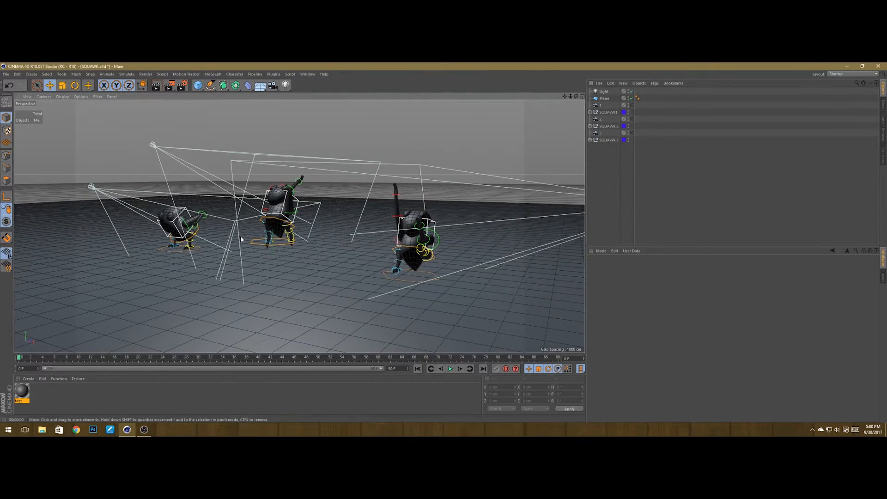
{"action": "scroll", "coordinate": [304, 242], "scroll_direction": "down", "scroll_amount": 3}
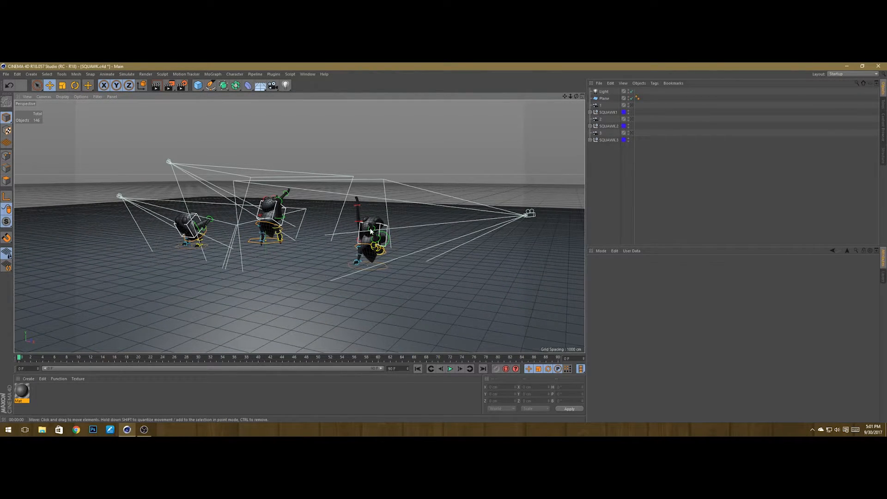
{"action": "left_click_drag", "start_coordinate": [312, 170], "coordinate": [318, 176], "text": "alt"}
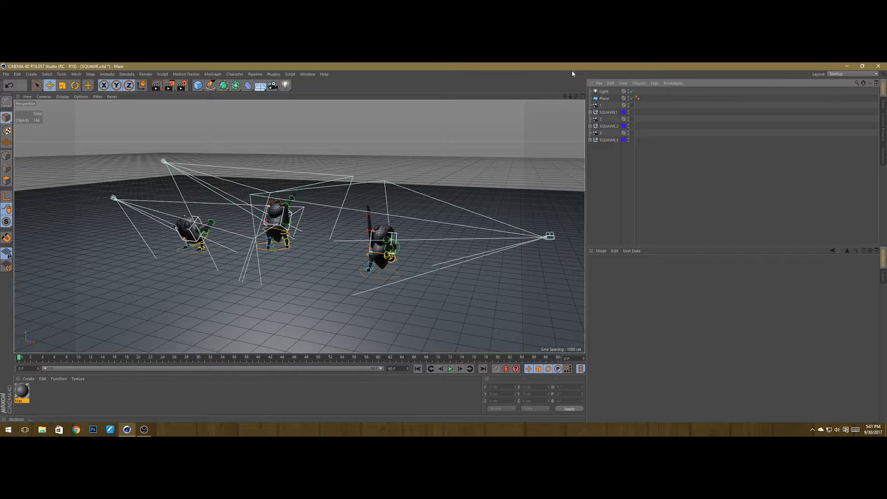
{"action": "left_click_drag", "start_coordinate": [564, 96], "coordinate": [536, 108]}
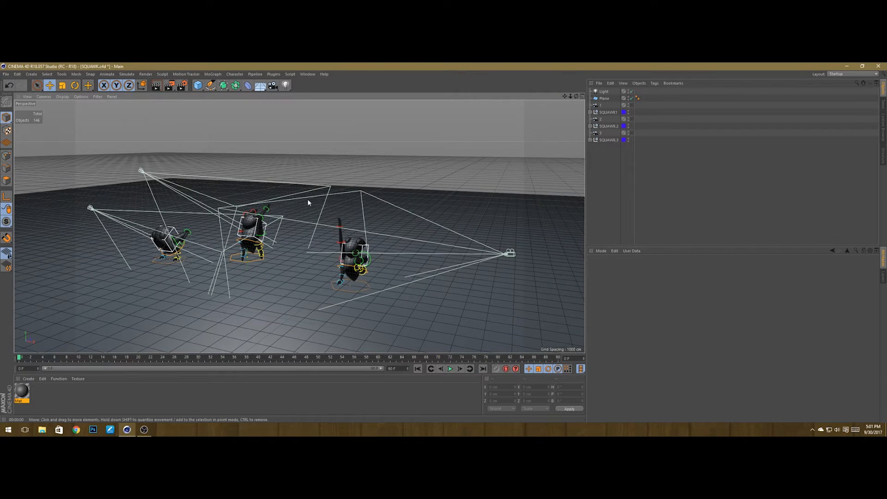
{"action": "left_click_drag", "start_coordinate": [308, 200], "coordinate": [317, 206], "text": "alt"}
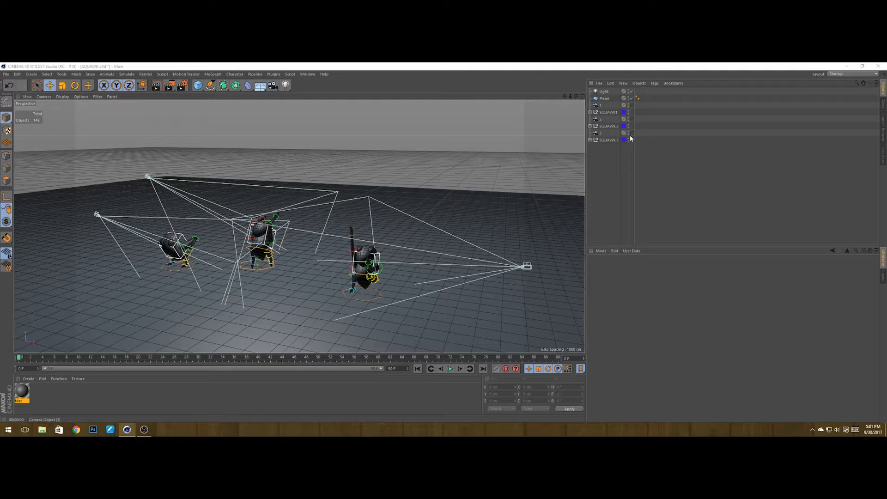
{"action": "left_click", "coordinate": [628, 139]}
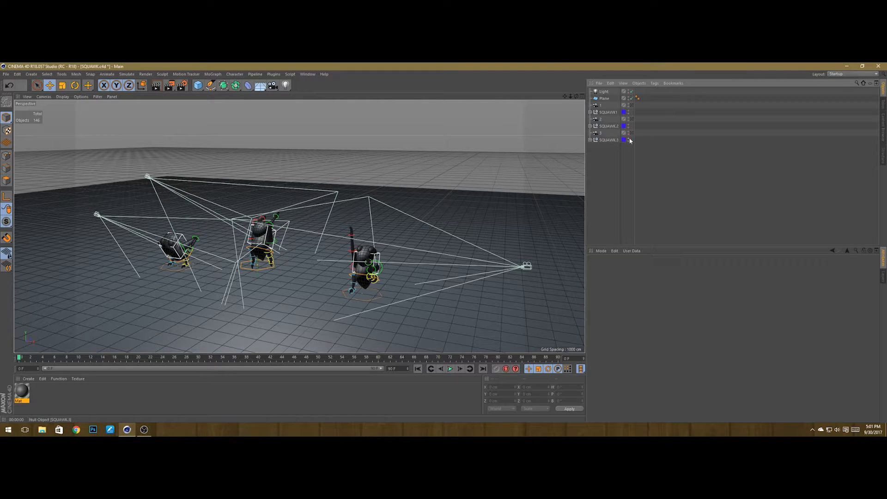
{"action": "left_click", "coordinate": [628, 139]}
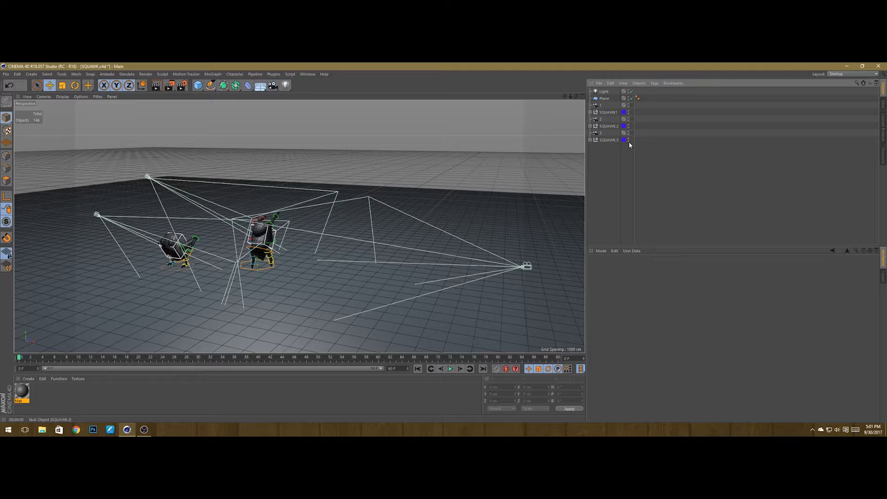
Step: Hide SQUAWK.2 in the editor view so only SQUAWK1 remains visible
{"action": "left_click", "coordinate": [628, 125]}
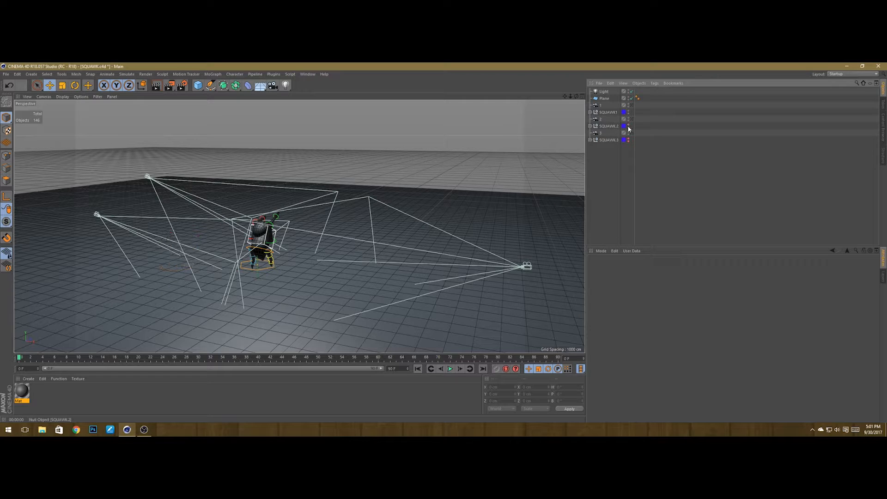
{"action": "left_click_drag", "start_coordinate": [281, 230], "coordinate": [293, 231], "text": "alt"}
{"action": "scroll", "coordinate": [293, 231], "scroll_direction": "up", "scroll_amount": 5}
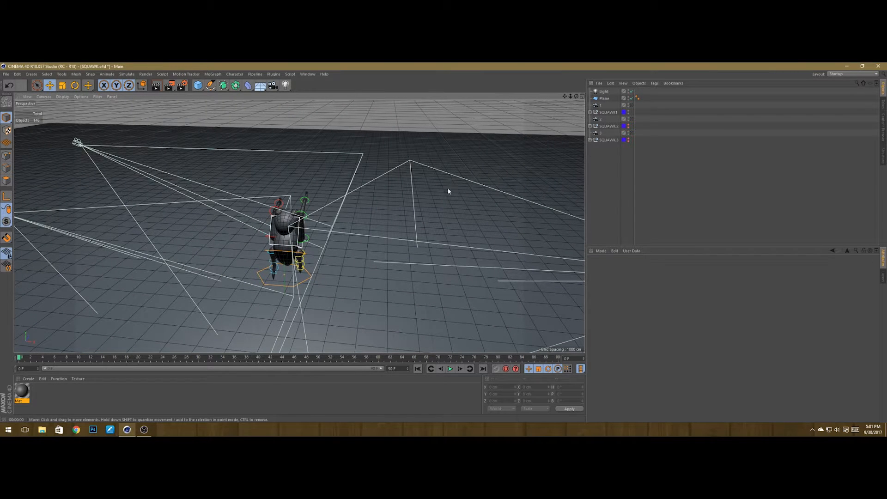
Step: Look through camera 1 in the viewport and save the project
{"action": "left_click", "coordinate": [630, 105]}
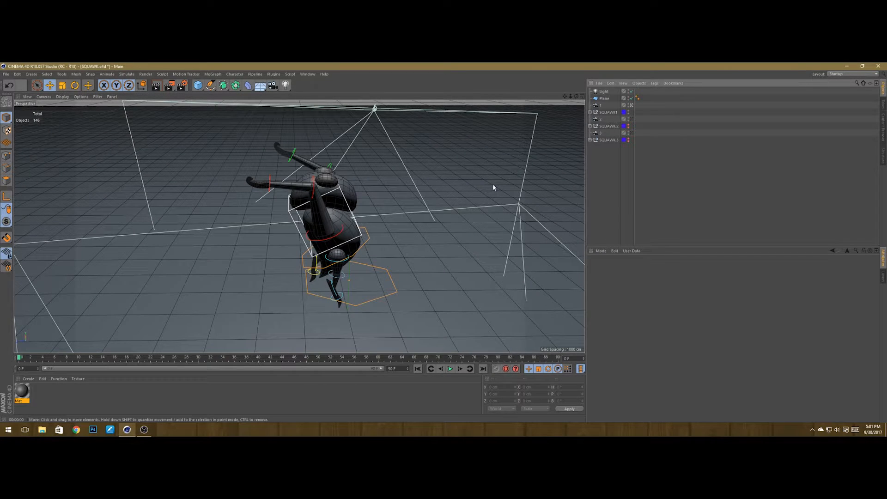
{"action": "key", "text": "ctrl+s"}
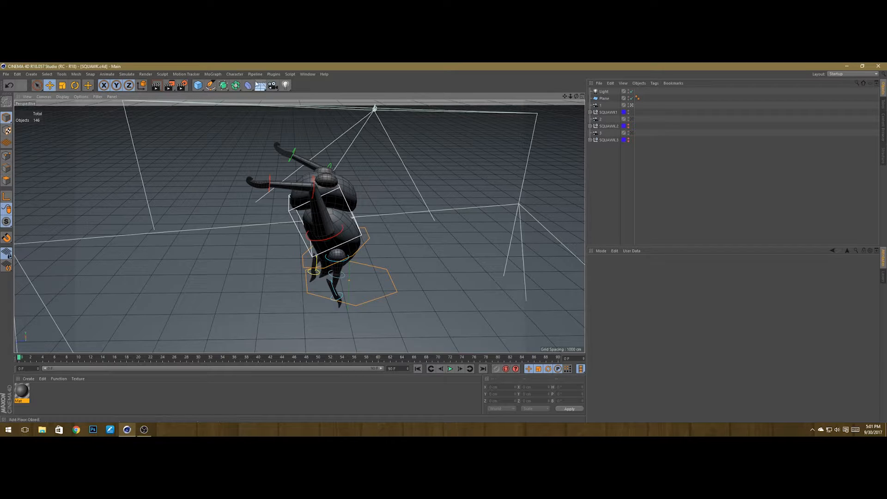
Step: Enable the Cel Renderer effect in the Render Settings and render the view to preview it
{"action": "left_click", "coordinate": [182, 85]}
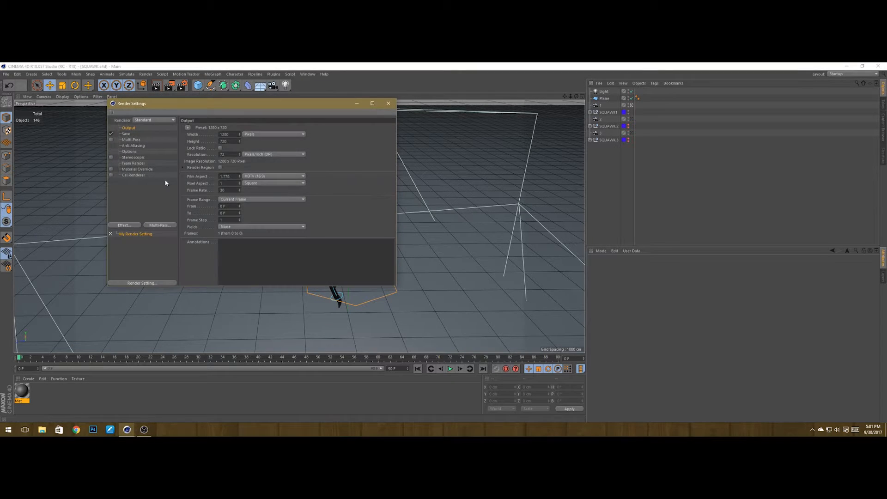
{"action": "left_click", "coordinate": [137, 175]}
{"action": "left_click", "coordinate": [112, 175]}
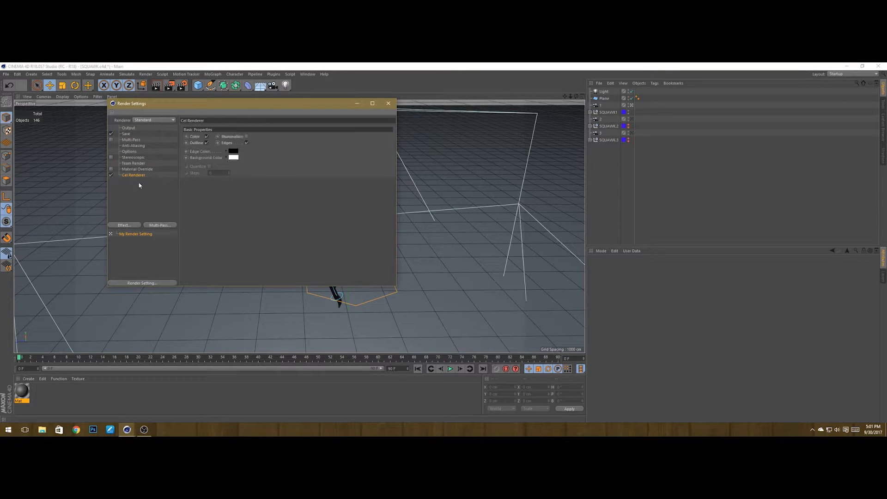
{"action": "left_click", "coordinate": [388, 103]}
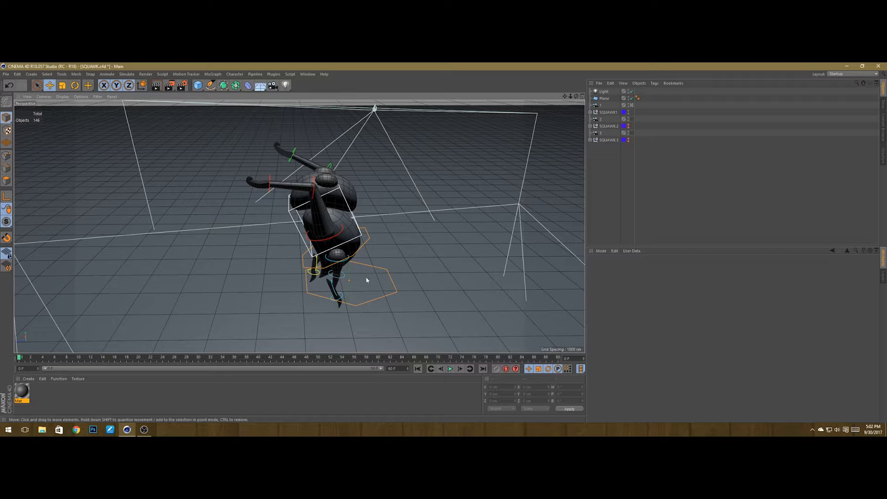
{"action": "key", "text": "ctrl+r"}
Step: Set the Save output file to 1 in the SQUAWK poses folder, replacing the existing file
{"action": "key", "text": "ctrl+b"}
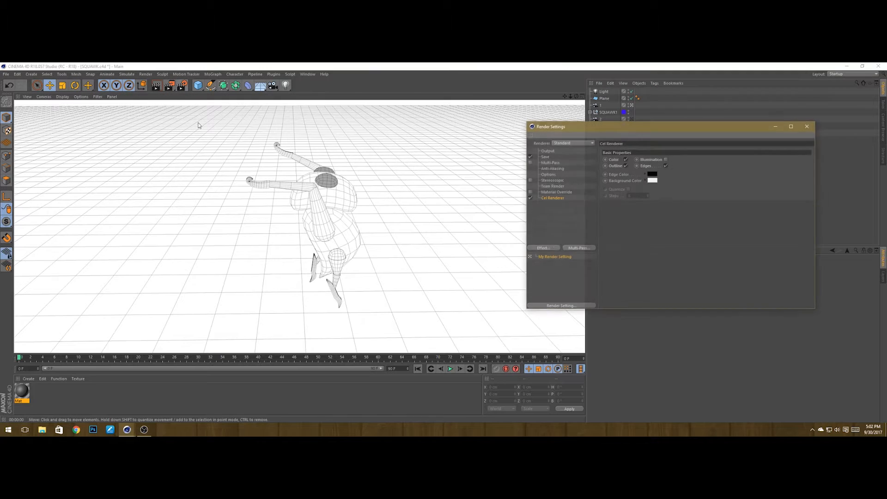
{"action": "left_click", "coordinate": [547, 157]}
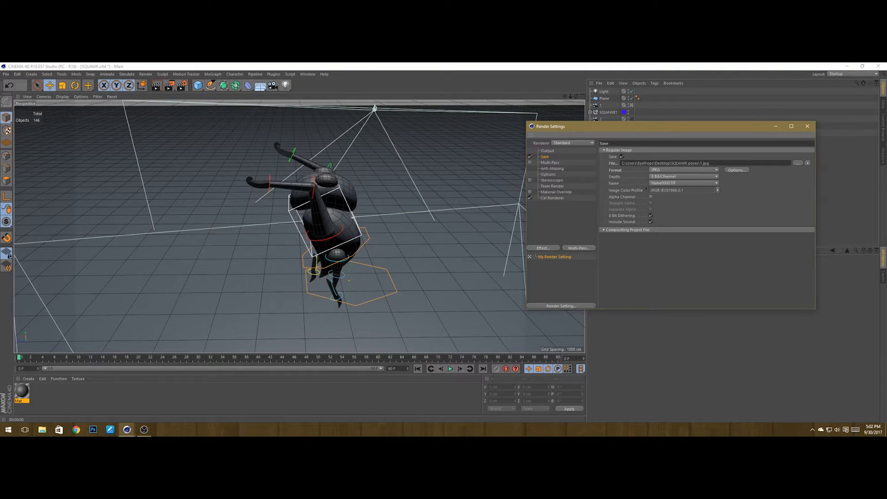
{"action": "left_click", "coordinate": [796, 163]}
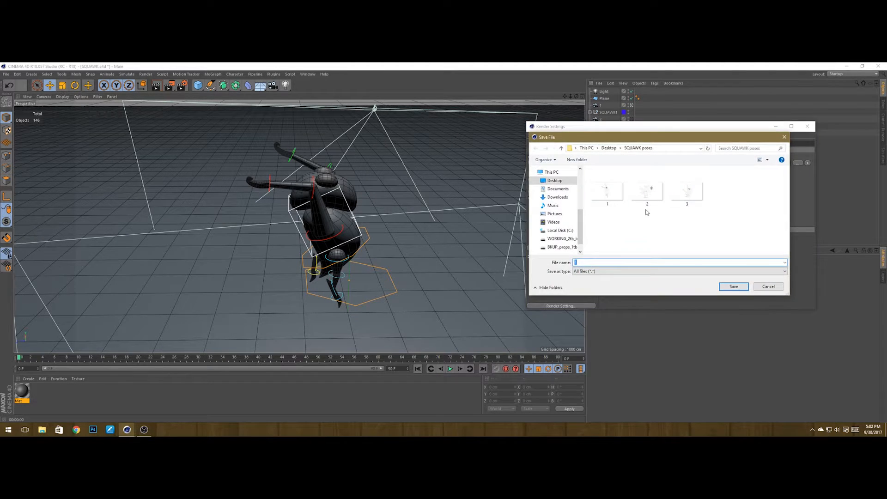
{"action": "left_click", "coordinate": [611, 194]}
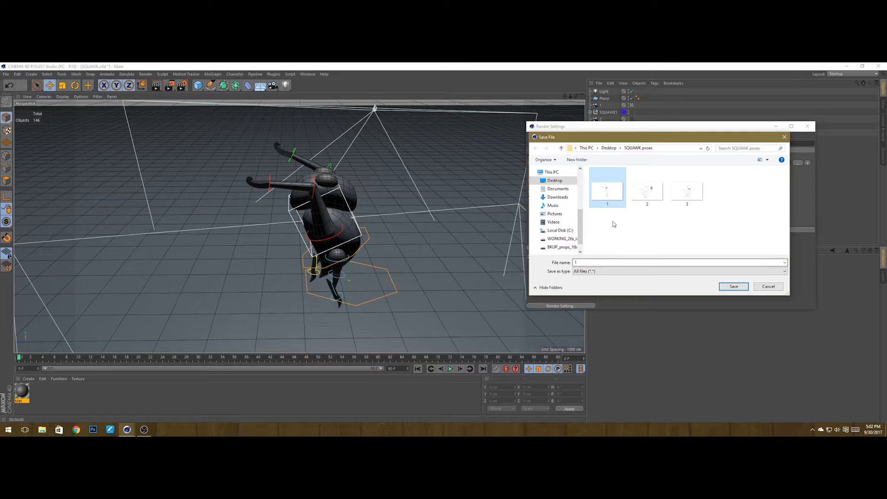
{"action": "left_click", "coordinate": [632, 220]}
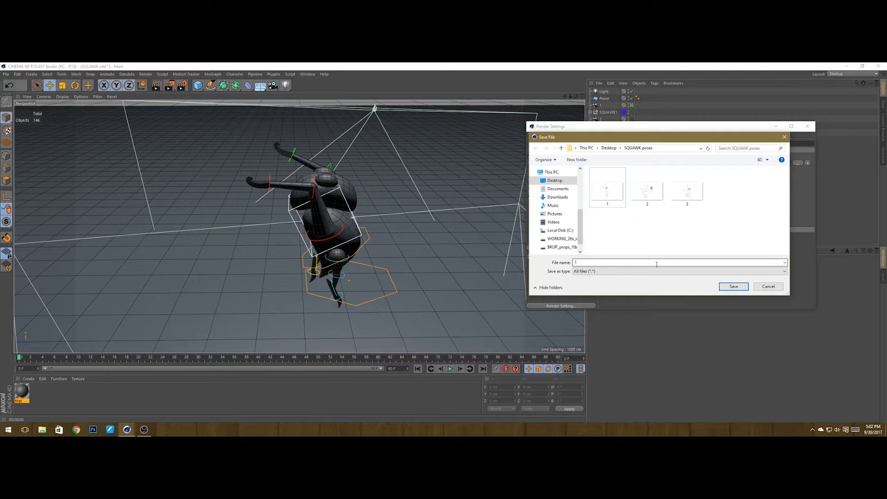
{"action": "left_click", "coordinate": [734, 286]}
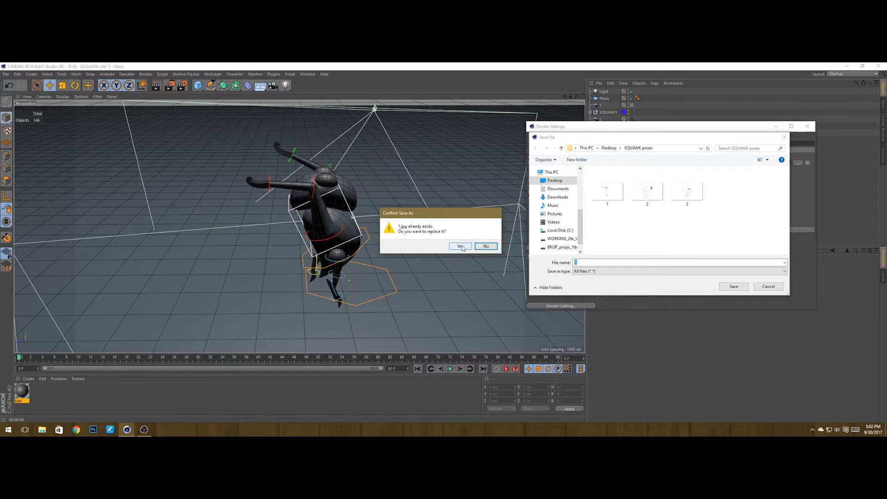
{"action": "left_click", "coordinate": [459, 245]}
{"action": "left_click_drag", "start_coordinate": [742, 131], "coordinate": [674, 146]}
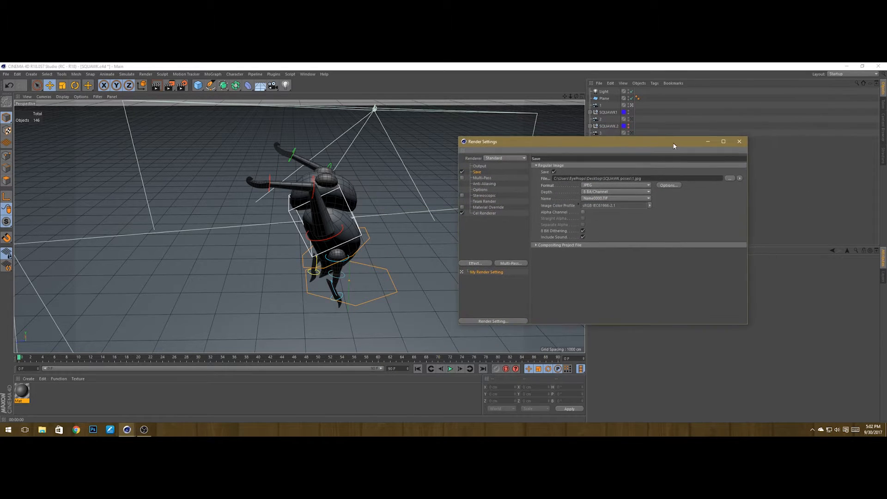
Step: Render camera 1's view to the Picture Viewer, overwriting 1.jpg, then close the viewer and Render Settings
{"action": "left_click", "coordinate": [213, 251]}
{"action": "key", "text": "ctrl+r"}
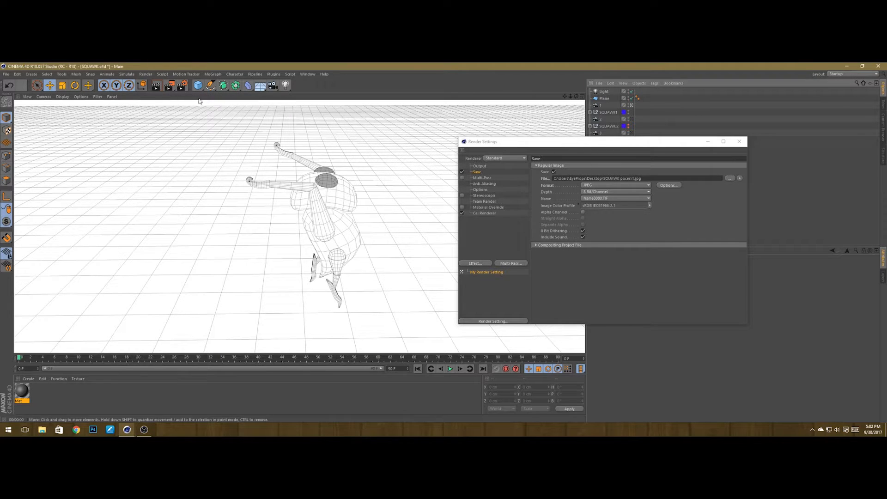
{"action": "left_click", "coordinate": [169, 86]}
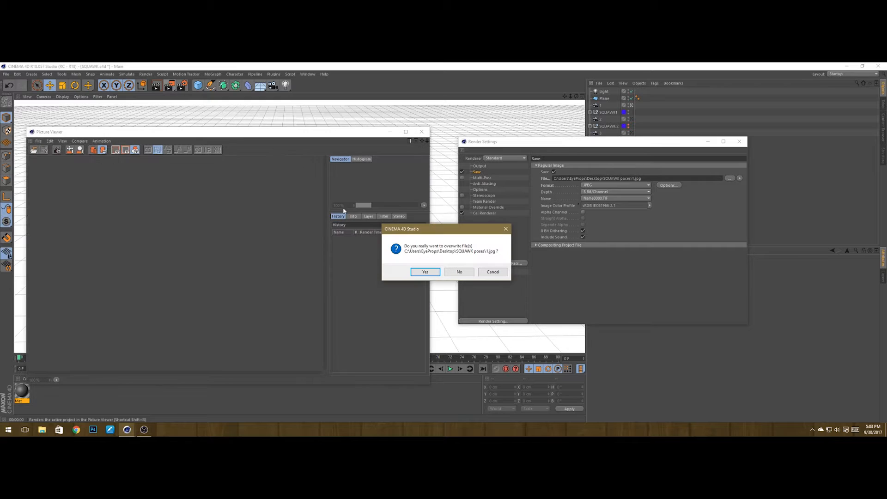
{"action": "left_click", "coordinate": [424, 272]}
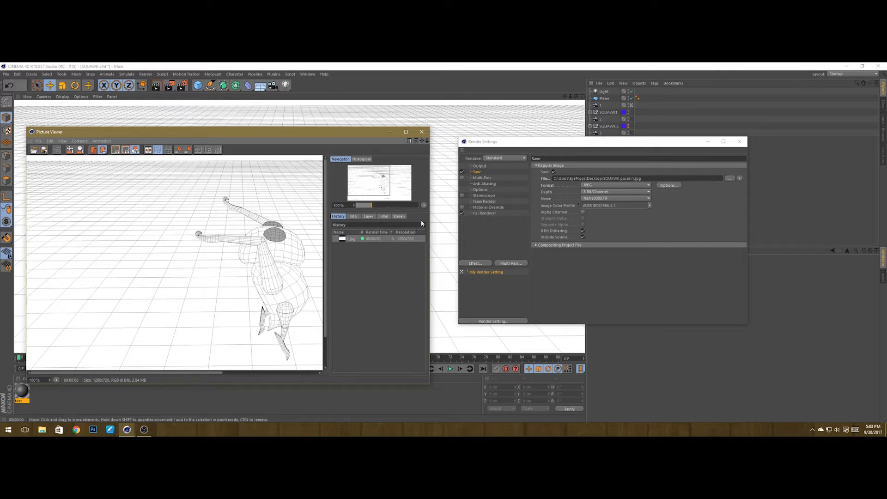
{"action": "double_click", "coordinate": [296, 131]}
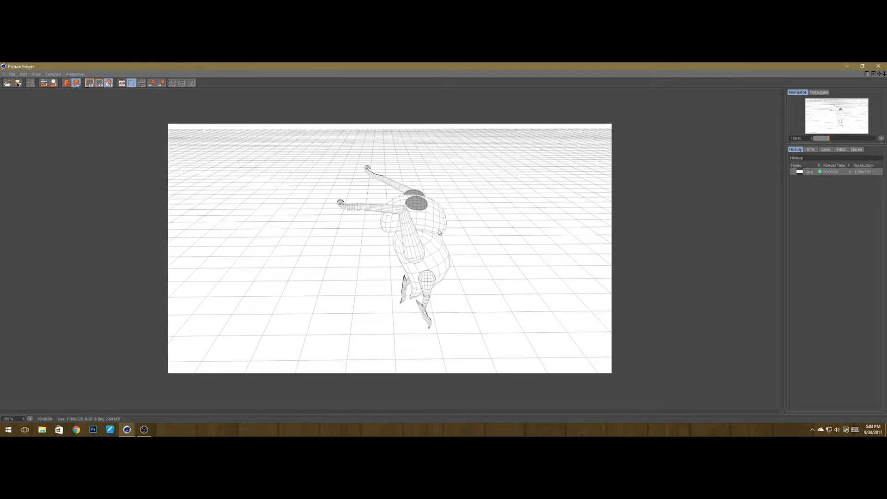
{"action": "left_click", "coordinate": [878, 66]}
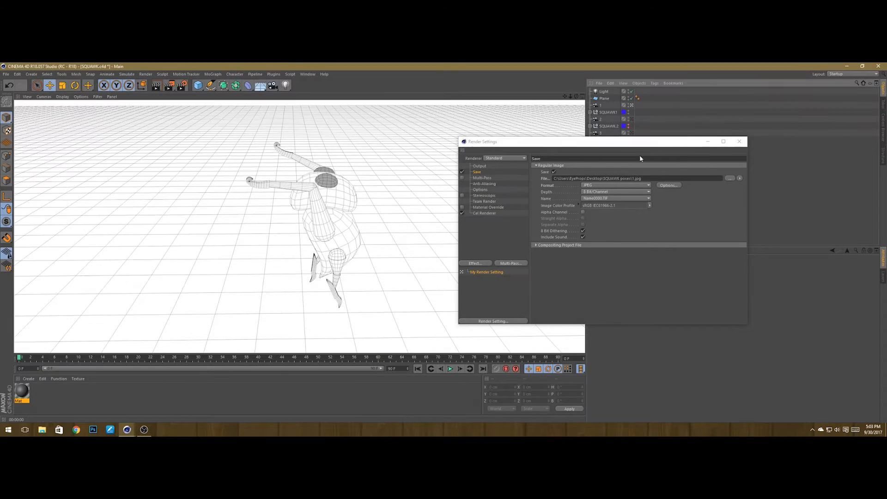
{"action": "left_click_drag", "start_coordinate": [634, 147], "coordinate": [538, 153]}
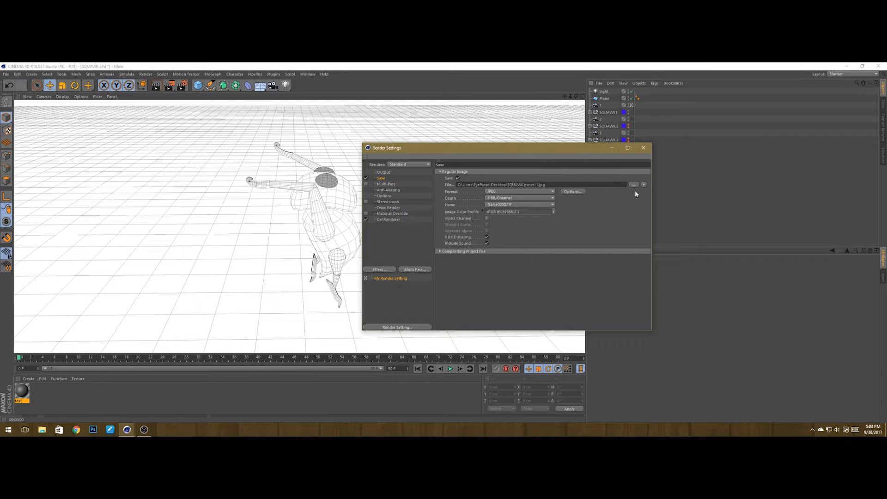
{"action": "left_click", "coordinate": [611, 148]}
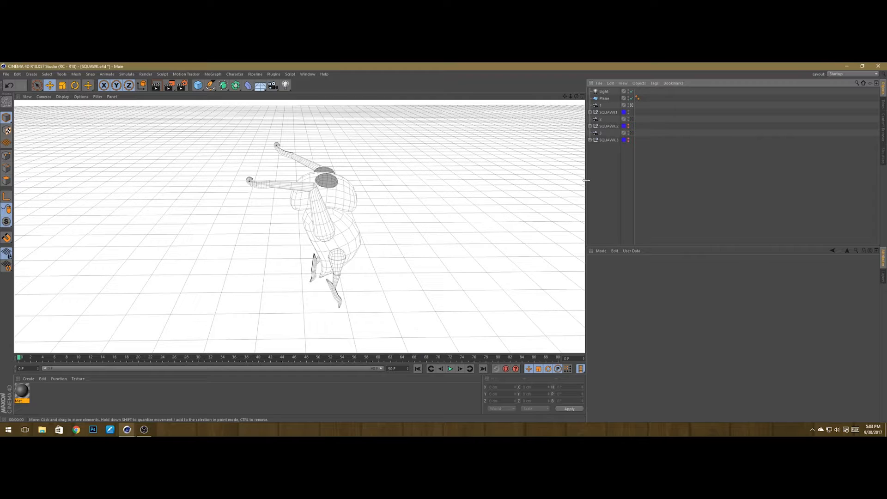
Step: Show SQUAWK.2, hide SQUAWK1 in the editor, and look through camera 2
{"action": "left_click", "coordinate": [628, 125]}
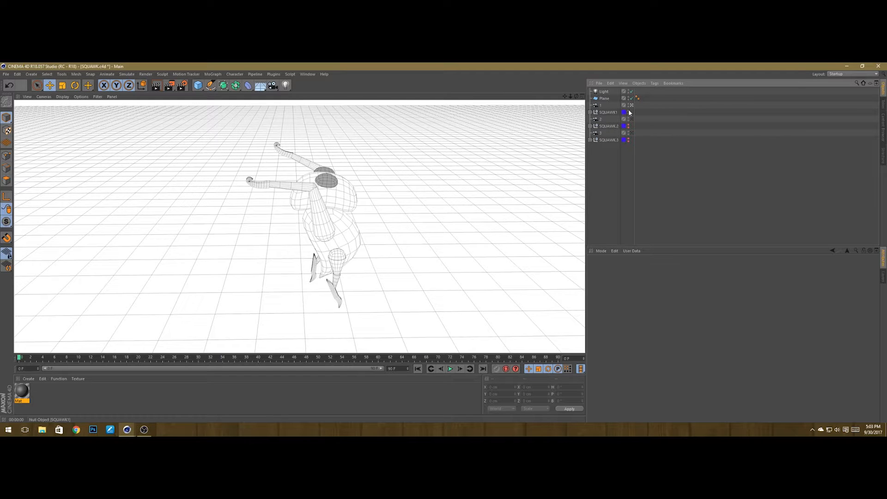
{"action": "left_click", "coordinate": [628, 112]}
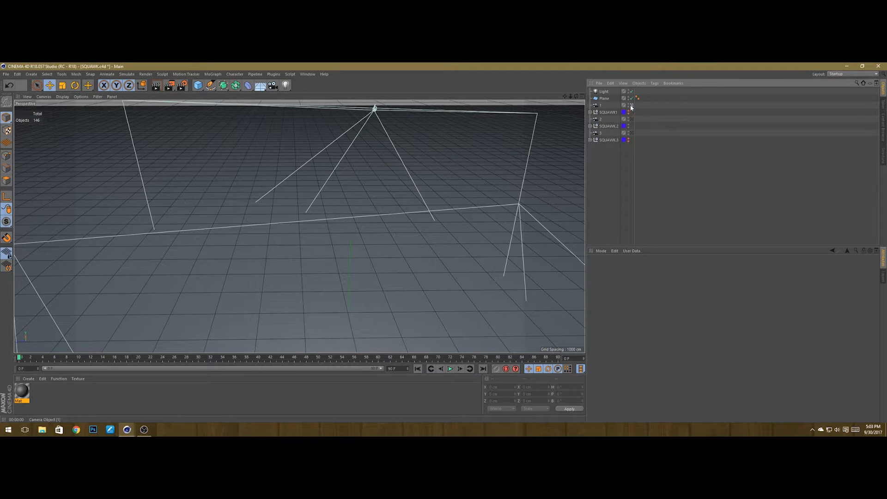
{"action": "left_click", "coordinate": [631, 118]}
{"action": "left_click", "coordinate": [632, 119]}
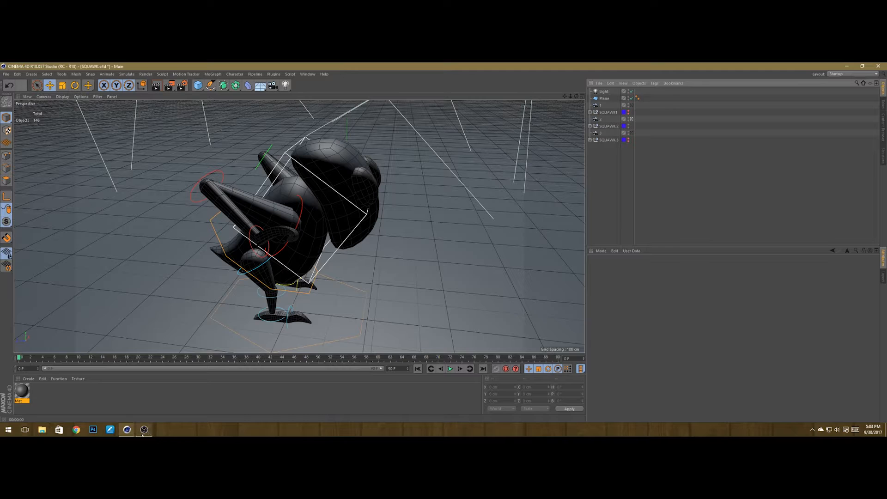
Step: Set the Save output file to 2 in the SQUAWK poses folder, replacing the existing file
{"action": "mouse_move", "coordinate": [128, 430]}
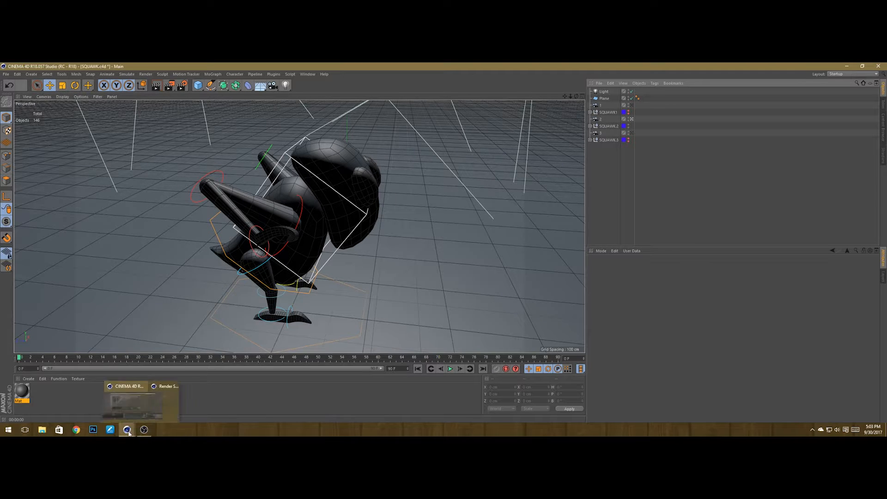
{"action": "left_click", "coordinate": [183, 86]}
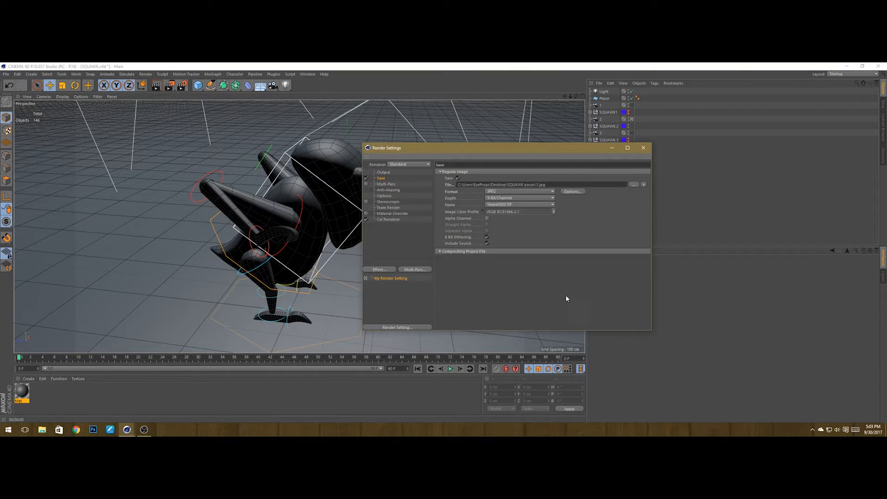
{"action": "left_click", "coordinate": [633, 185]}
{"action": "left_click", "coordinate": [483, 211]}
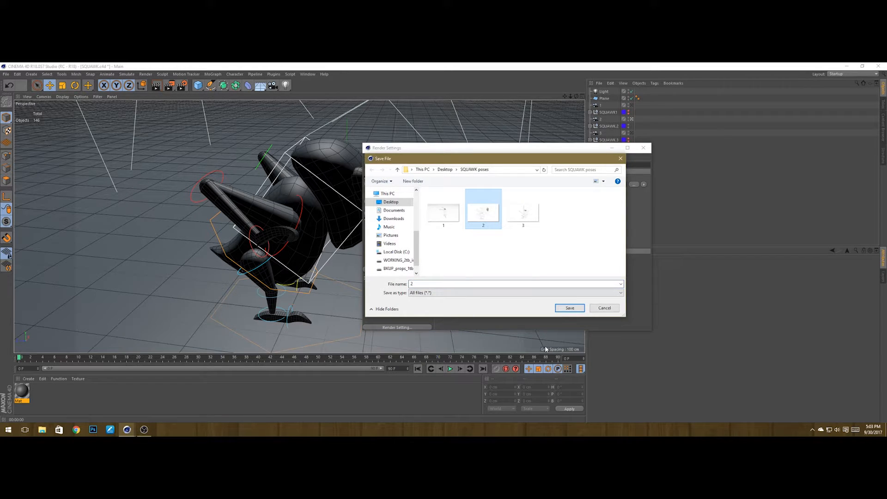
{"action": "left_click", "coordinate": [569, 308]}
{"action": "left_click", "coordinate": [459, 246]}
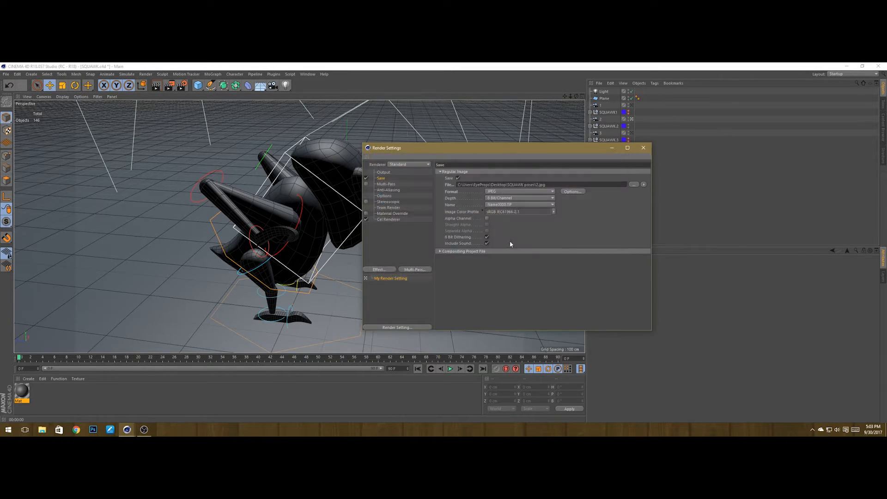
{"action": "left_click_drag", "start_coordinate": [461, 148], "coordinate": [579, 126]}
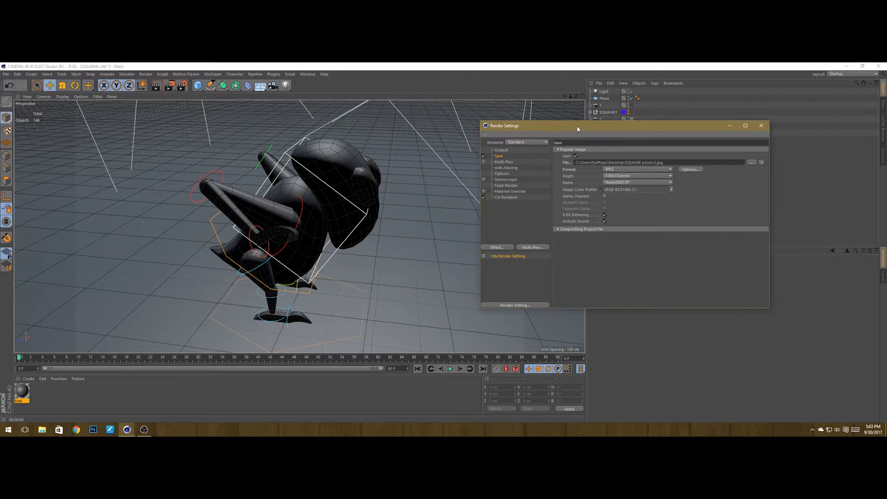
Step: Render camera 2's view to the Picture Viewer, overwriting 2.jpg, then close the viewer and Render Settings
{"action": "left_click", "coordinate": [157, 85]}
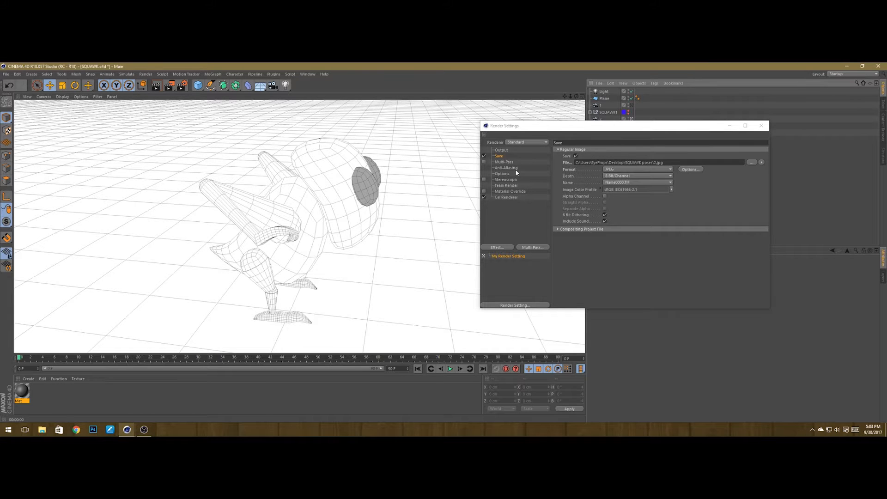
{"action": "left_click", "coordinate": [170, 85]}
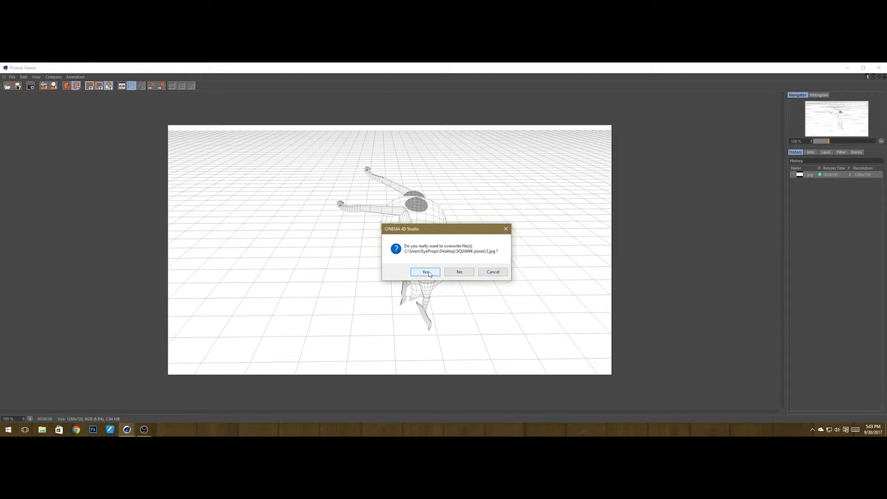
{"action": "left_click", "coordinate": [426, 272]}
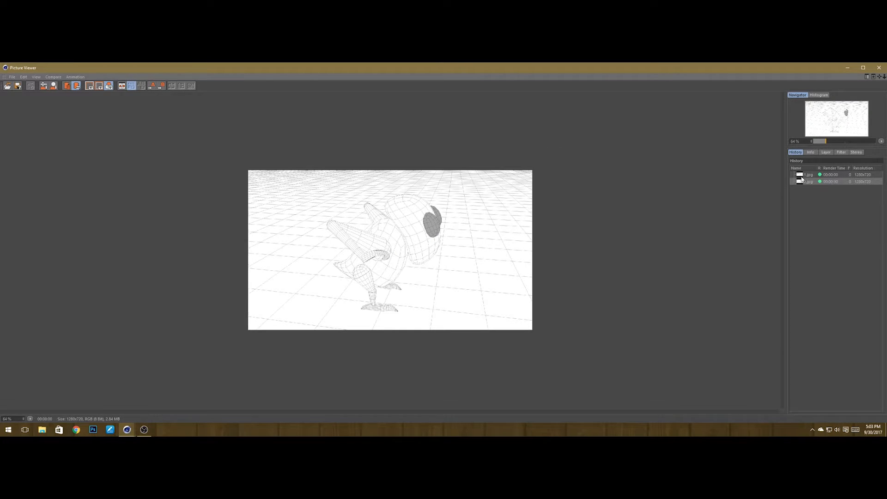
{"action": "left_click_drag", "start_coordinate": [750, 84], "coordinate": [537, 123]}
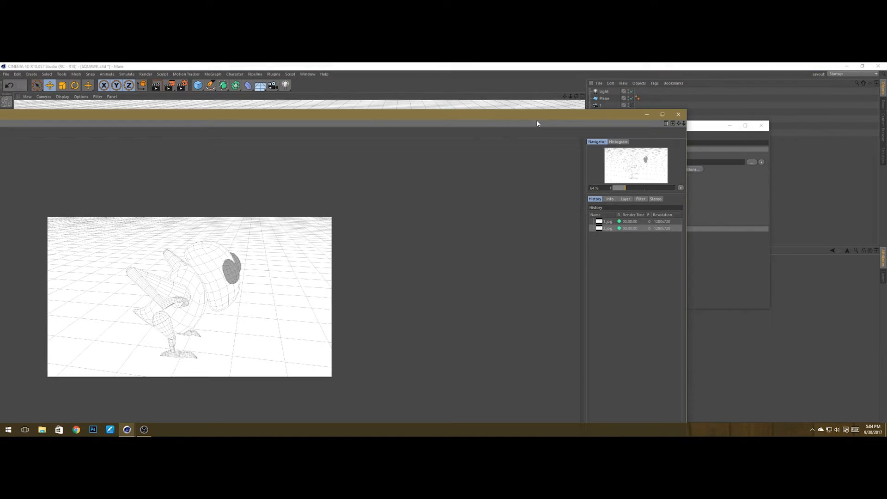
{"action": "left_click", "coordinate": [678, 115]}
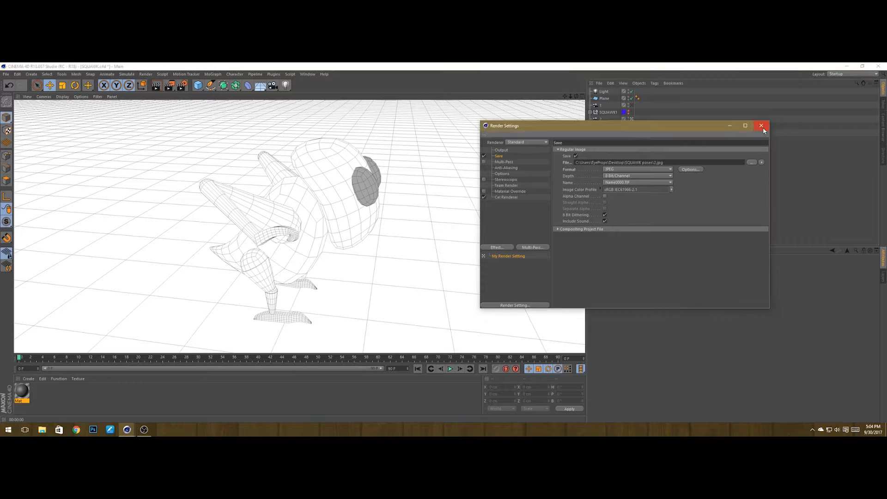
{"action": "left_click", "coordinate": [761, 125]}
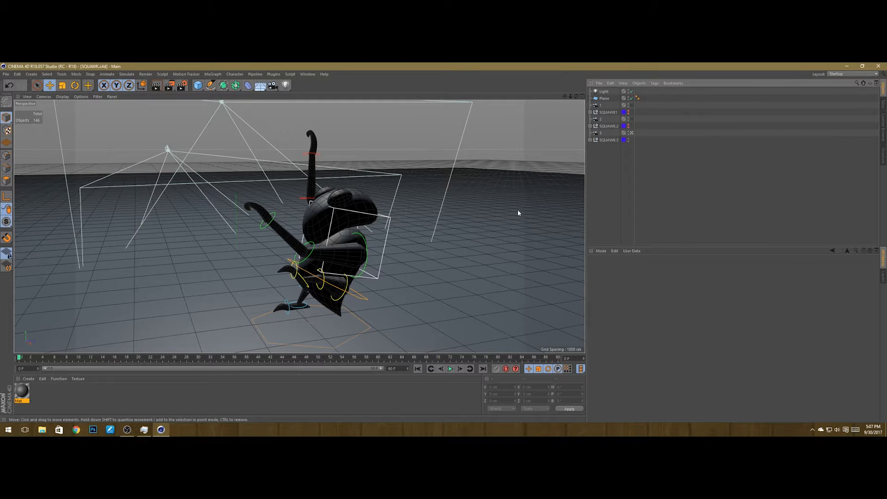
Step: Set the Save output file to 3 in the SQUAWK poses folder, replacing the existing file
{"action": "left_click", "coordinate": [183, 85]}
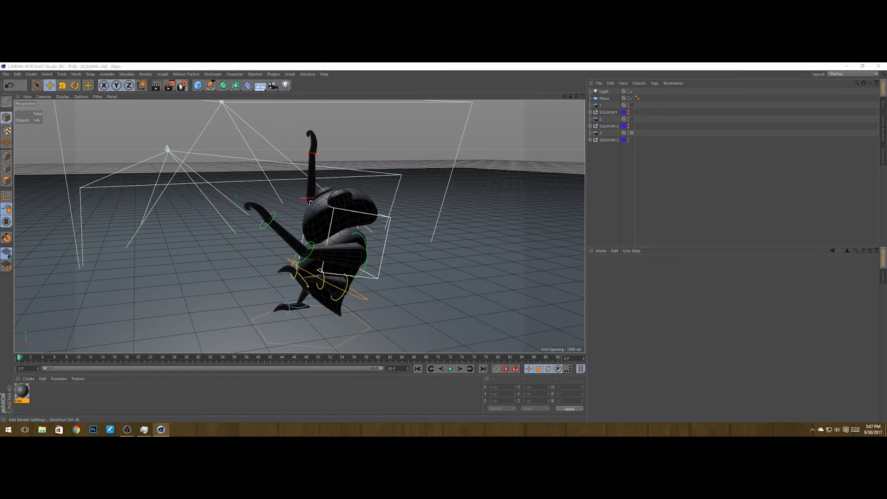
{"action": "left_click_drag", "start_coordinate": [210, 75], "coordinate": [632, 115]}
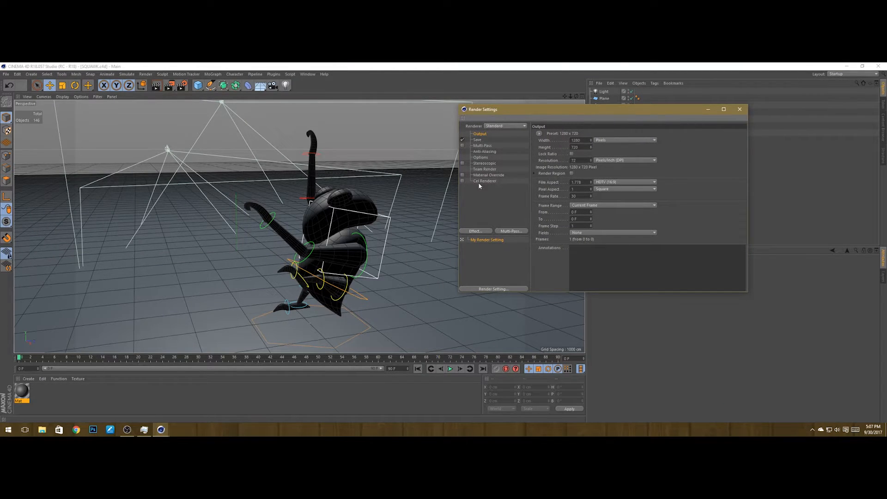
{"action": "left_click", "coordinate": [477, 140]}
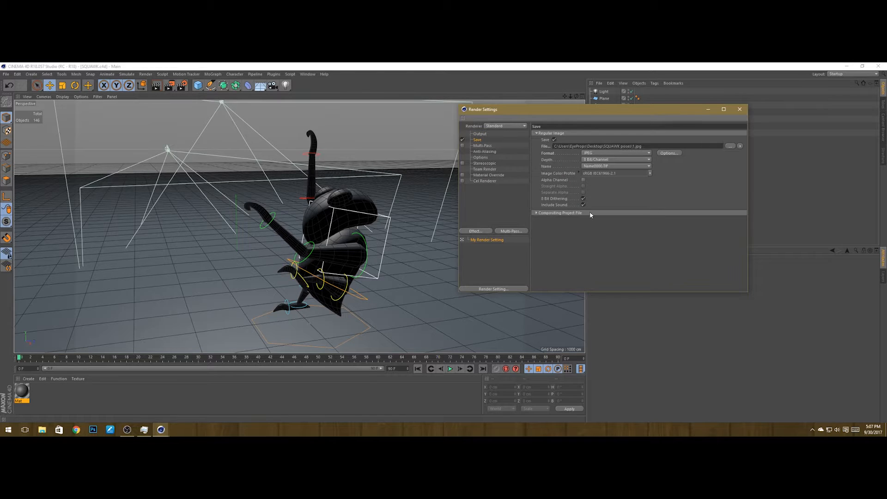
{"action": "left_click", "coordinate": [731, 145]}
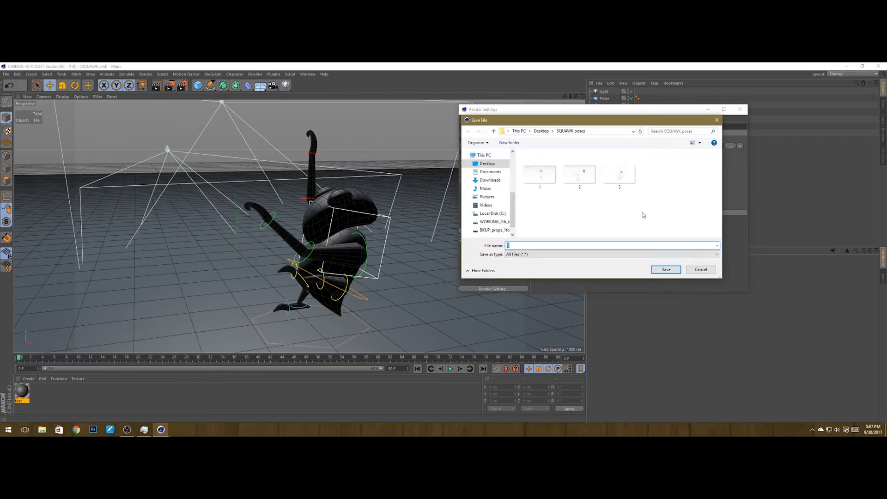
{"action": "left_click", "coordinate": [625, 181]}
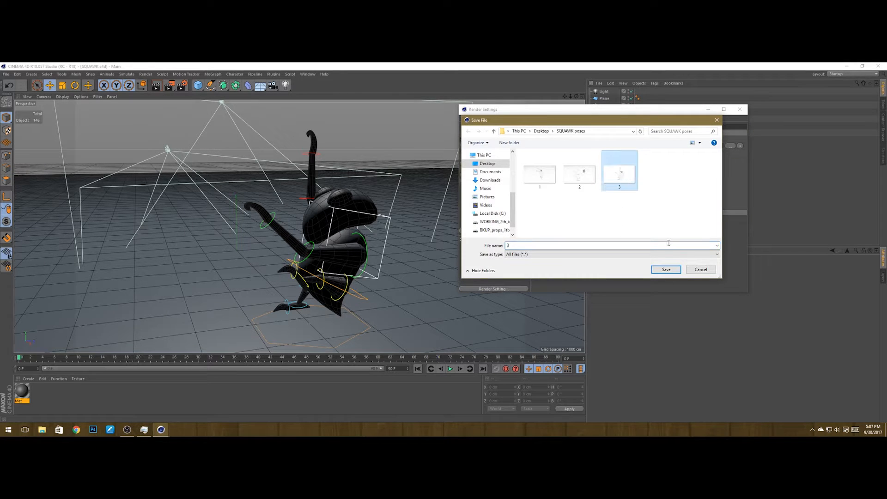
{"action": "left_click", "coordinate": [666, 270]}
{"action": "left_click", "coordinate": [458, 246]}
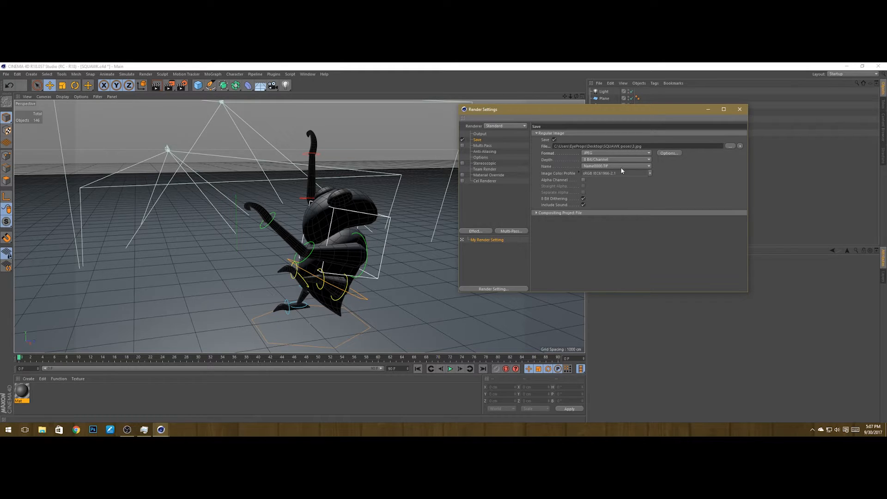
Step: Open the Cel Renderer settings and render the active viewport to preview them
{"action": "left_click", "coordinate": [477, 181]}
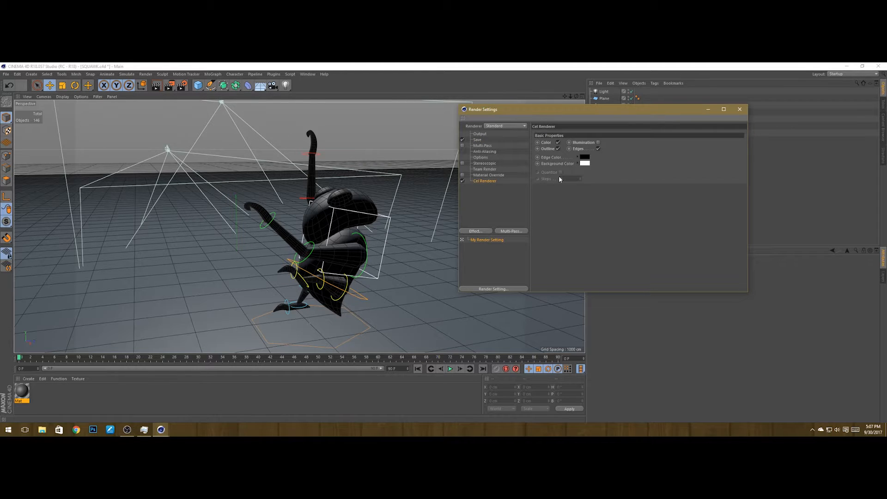
{"action": "left_click", "coordinate": [157, 85]}
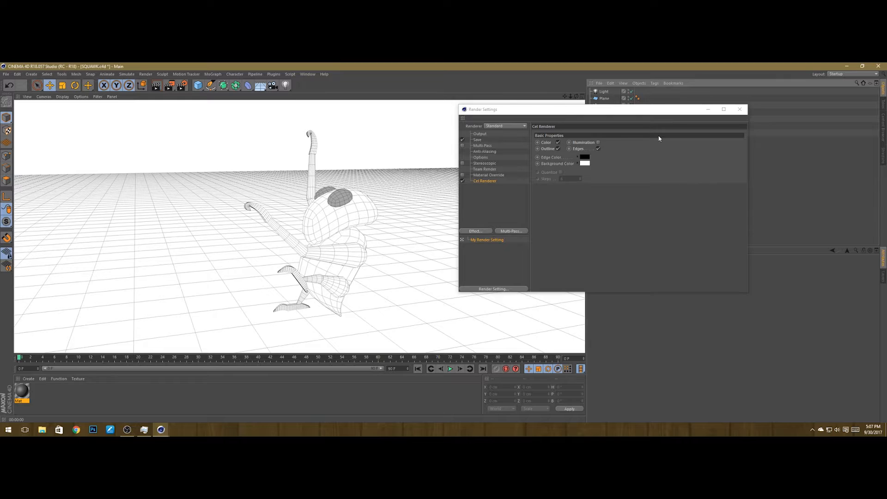
{"action": "left_click_drag", "start_coordinate": [605, 111], "coordinate": [602, 159]}
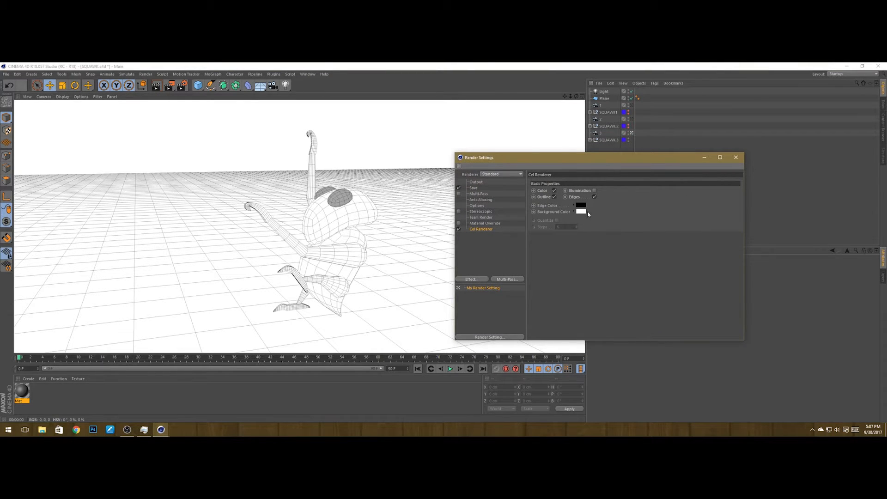
Step: Render the current view to the Picture Viewer, overwriting 3.jpg, then close the viewer and Render Settings
{"action": "left_click", "coordinate": [489, 188]}
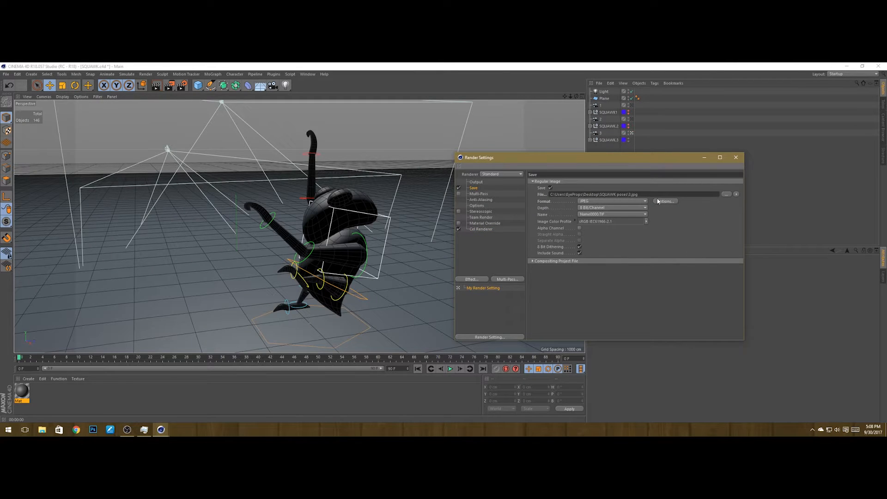
{"action": "left_click", "coordinate": [169, 85]}
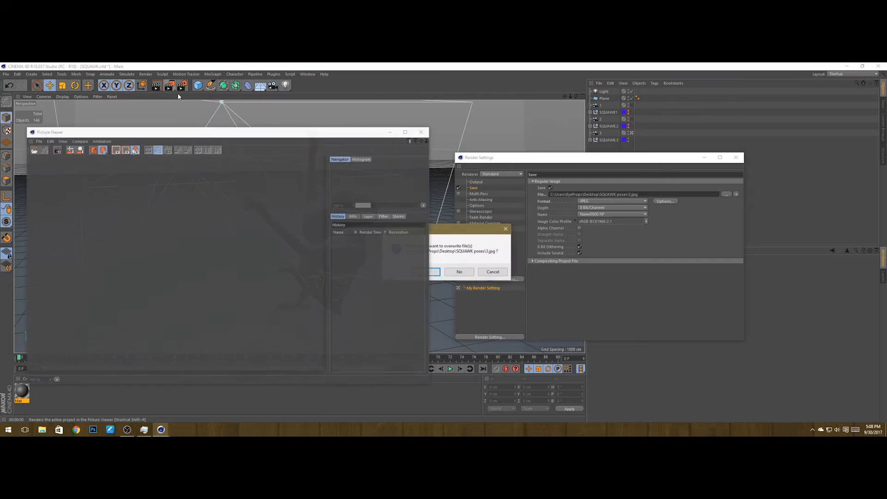
{"action": "left_click", "coordinate": [424, 272]}
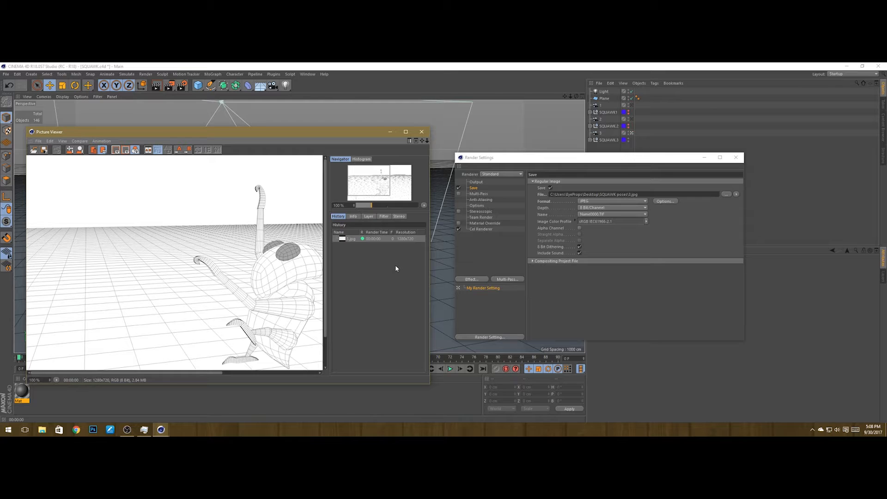
{"action": "left_click", "coordinate": [600, 151]}
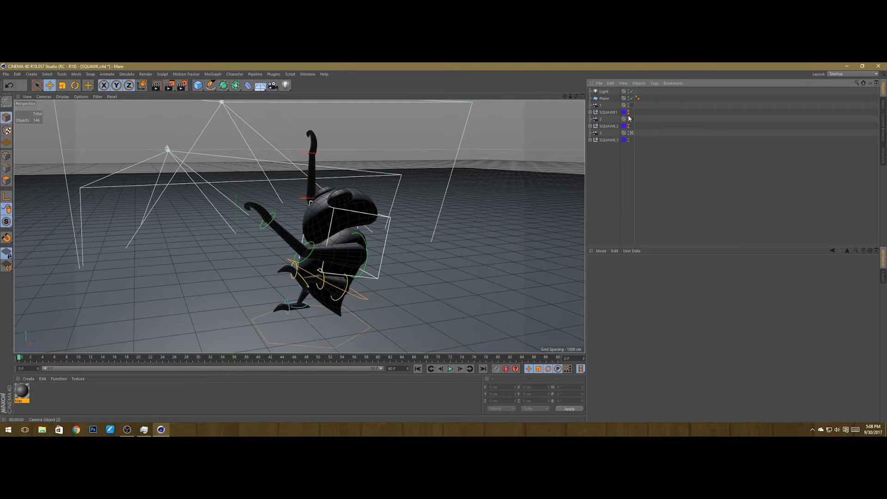
Step: Hide SQUAWK.3, show SQUAWK1 in the editor, and look through camera 1
{"action": "left_click", "coordinate": [628, 138]}
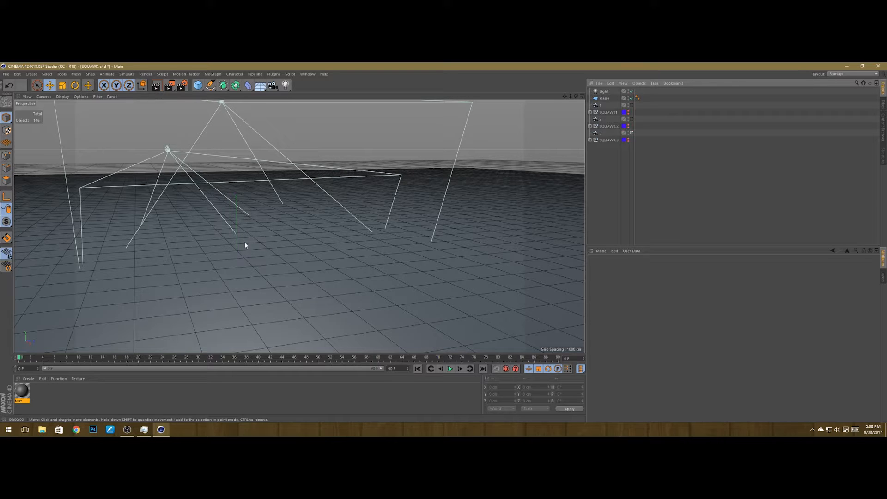
{"action": "left_click", "coordinate": [629, 111]}
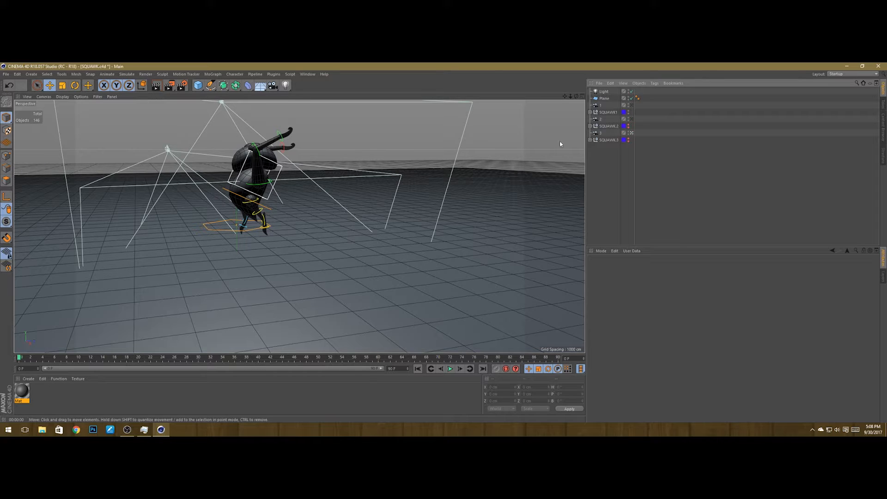
{"action": "left_click", "coordinate": [632, 104]}
{"action": "left_click", "coordinate": [631, 107]}
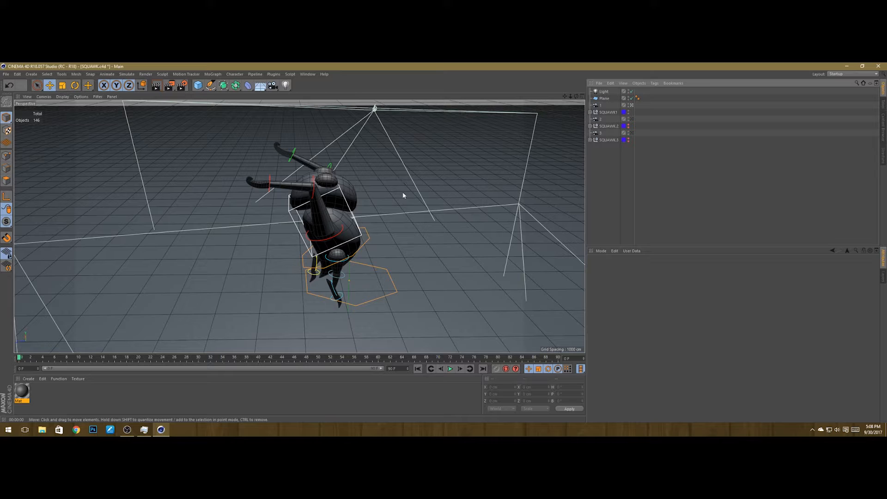
Step: Save the scene and enable Illumination with Edges in the Cel Renderer, previewing the render in the viewport
{"action": "key", "text": "ctrl+s"}
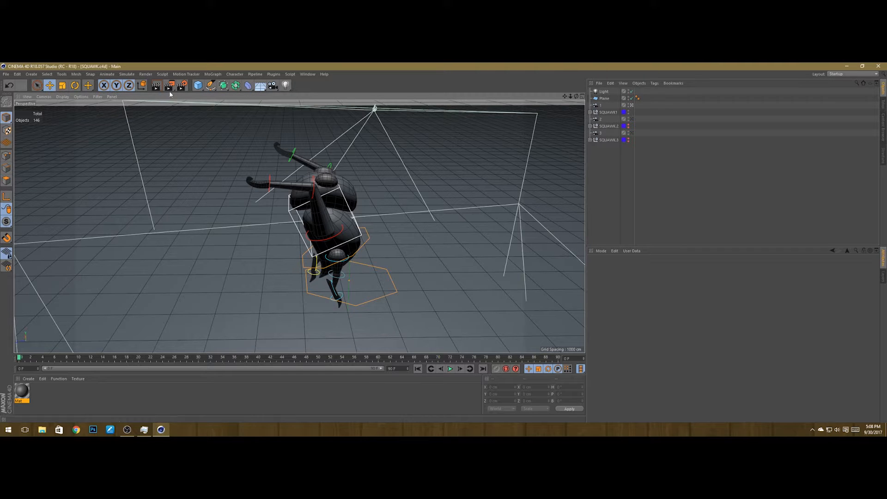
{"action": "left_click", "coordinate": [180, 86]}
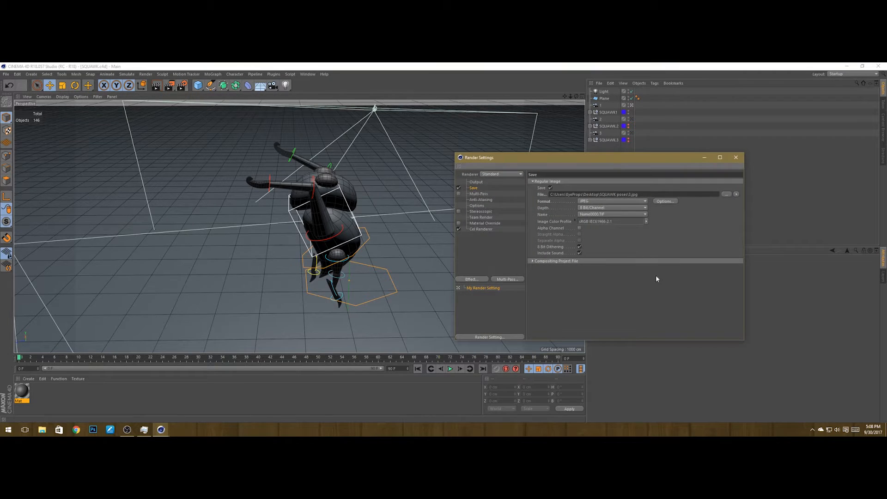
{"action": "left_click", "coordinate": [489, 229]}
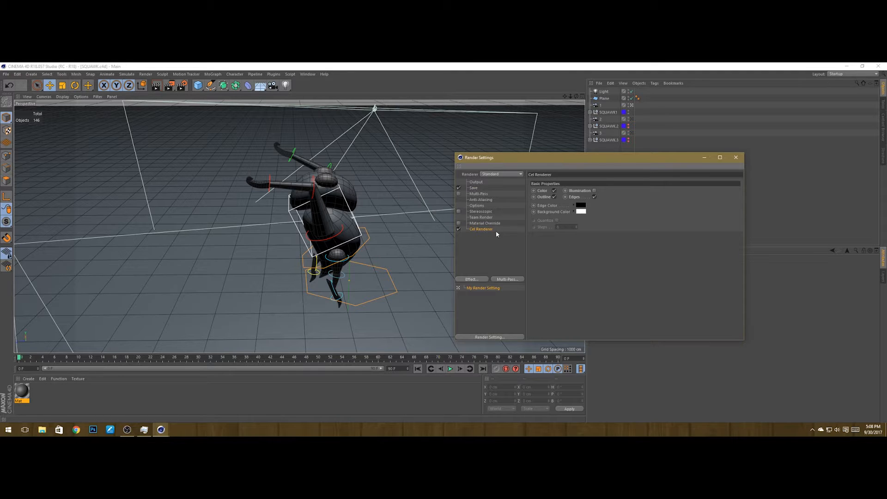
{"action": "left_click", "coordinate": [594, 190]}
{"action": "left_click", "coordinate": [595, 197]}
{"action": "left_click", "coordinate": [594, 197]}
{"action": "left_click", "coordinate": [735, 159]}
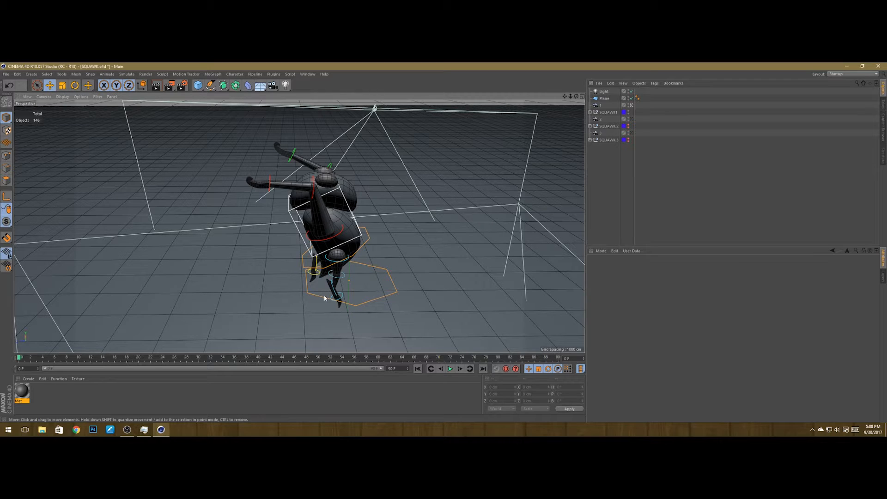
{"action": "left_click", "coordinate": [156, 85]}
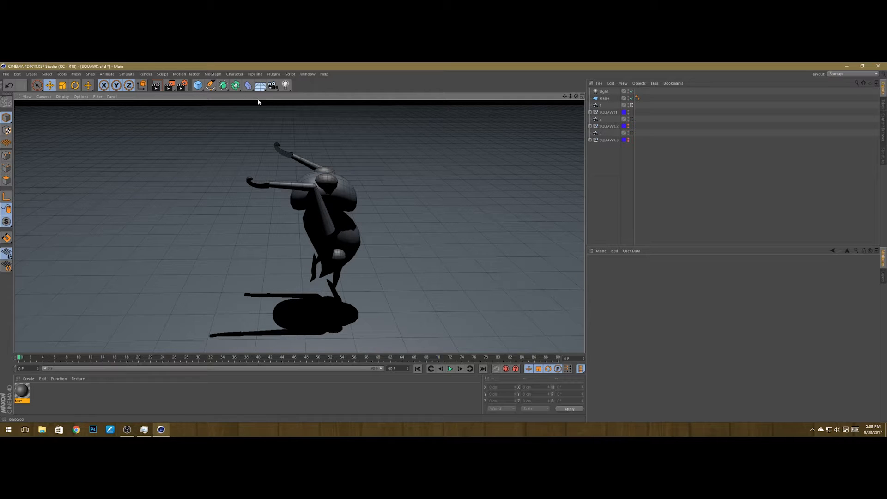
Step: Set the Save output file name to 1s in the SQUAWK poses folder
{"action": "left_click", "coordinate": [182, 85]}
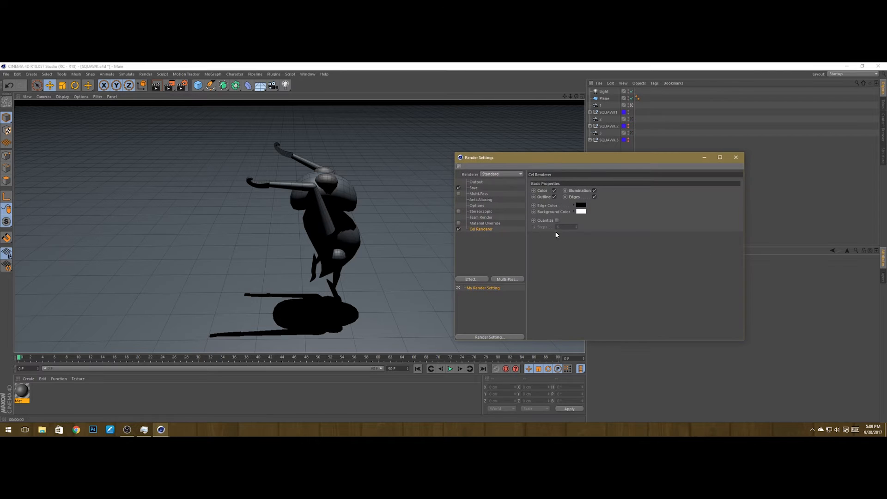
{"action": "left_click", "coordinate": [473, 187]}
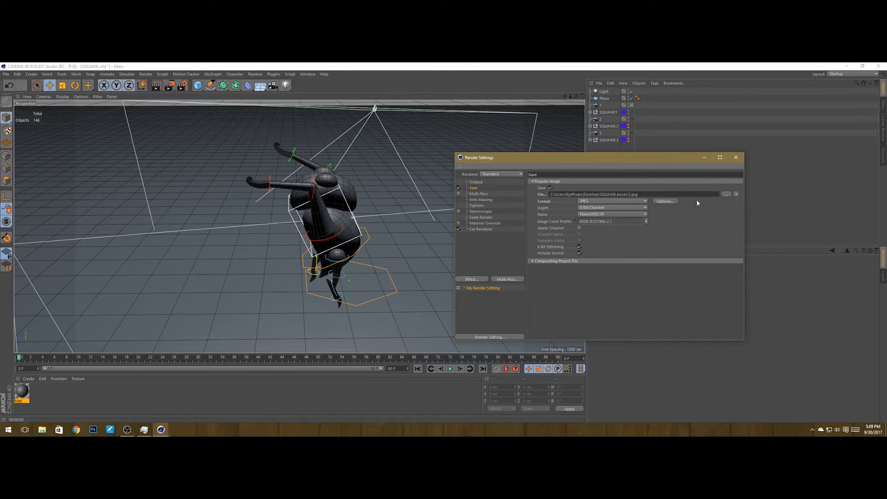
{"action": "left_click", "coordinate": [727, 195]}
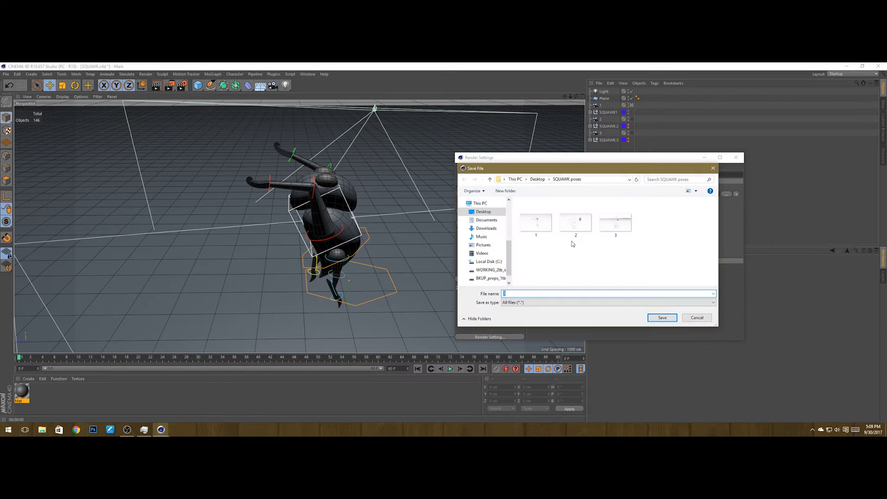
{"action": "left_click", "coordinate": [537, 226]}
{"action": "left_click", "coordinate": [510, 294]}
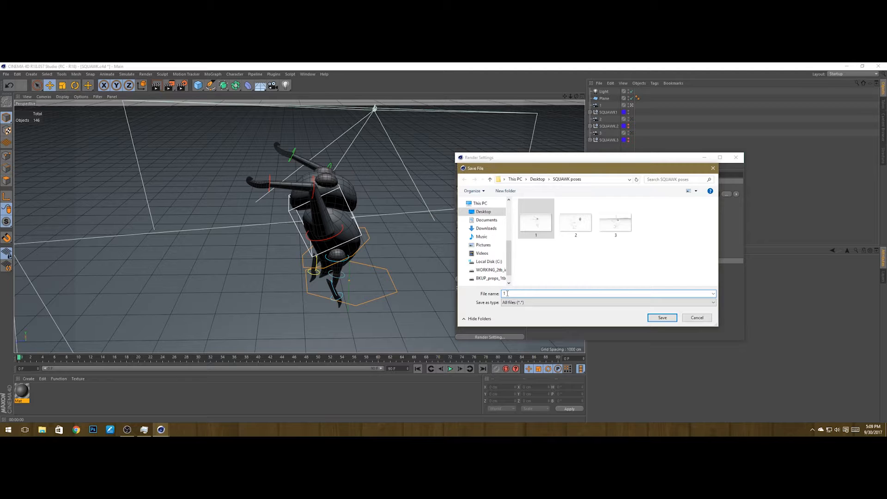
{"action": "type", "text": "s"}
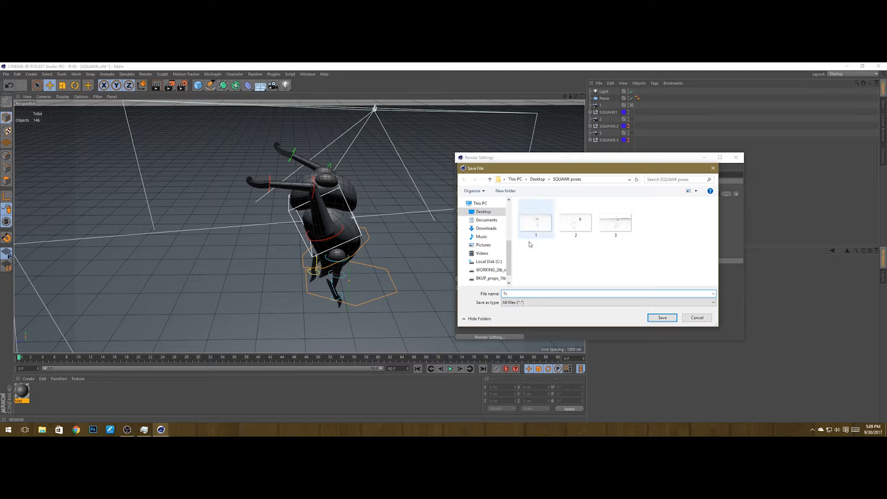
{"action": "left_click", "coordinate": [654, 318]}
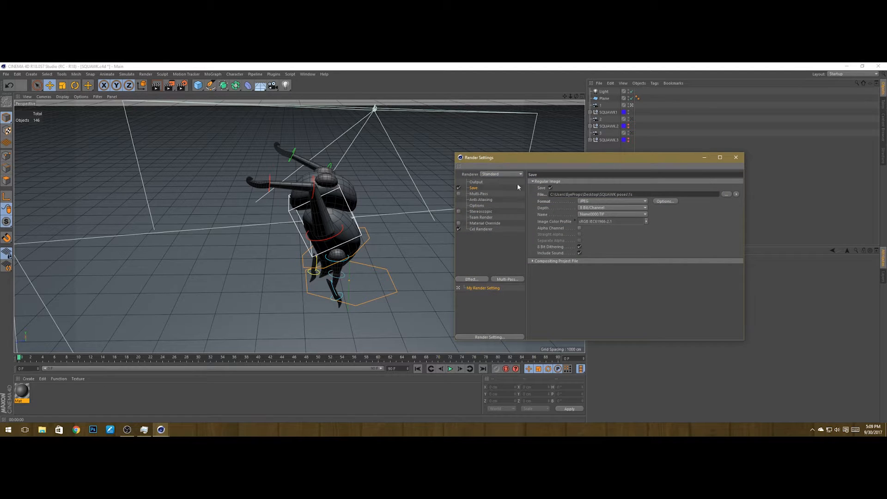
Step: Render camera 1's view to the Picture Viewer, compare it with the previous render, then close the viewer and Render Settings
{"action": "left_click", "coordinate": [169, 86]}
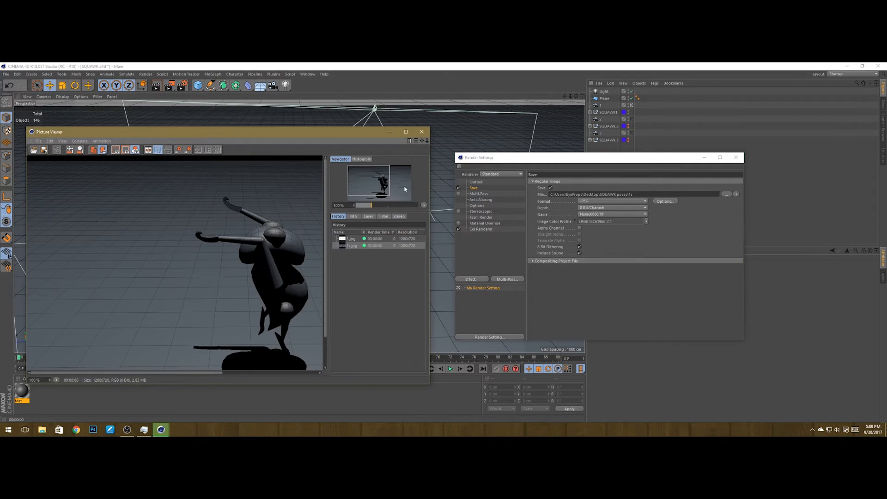
{"action": "scroll", "coordinate": [230, 273], "scroll_direction": "up", "scroll_amount": 3}
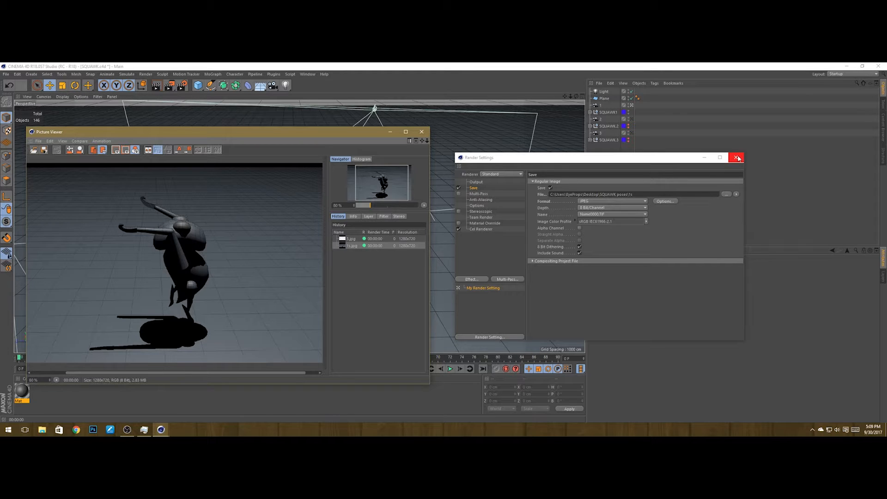
{"action": "left_click", "coordinate": [736, 158]}
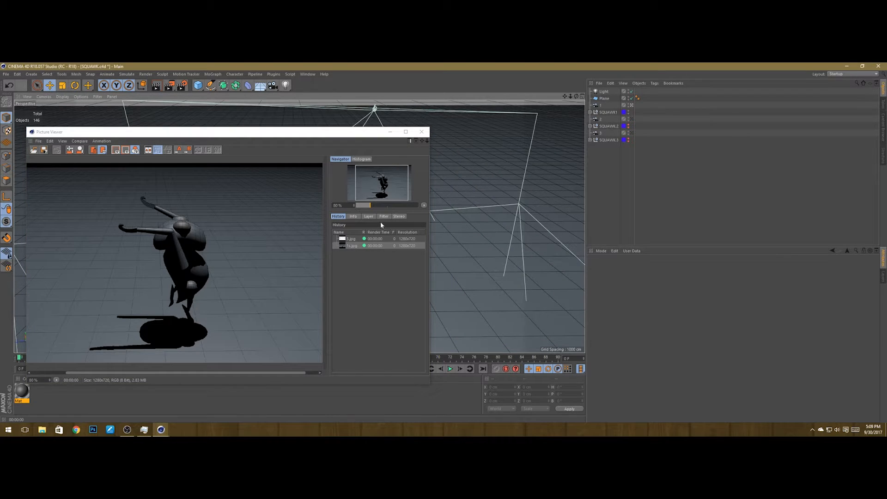
{"action": "left_click", "coordinate": [349, 240]}
{"action": "left_click", "coordinate": [349, 245]}
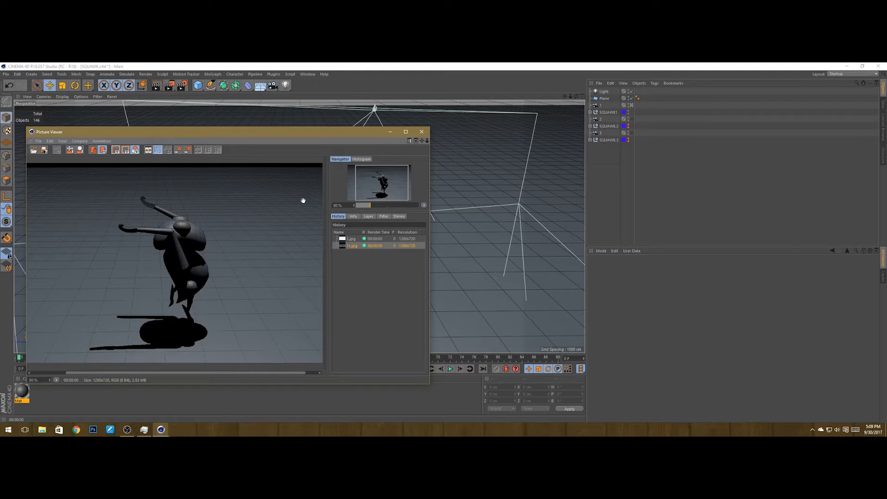
{"action": "left_click_drag", "start_coordinate": [387, 135], "coordinate": [509, 130]}
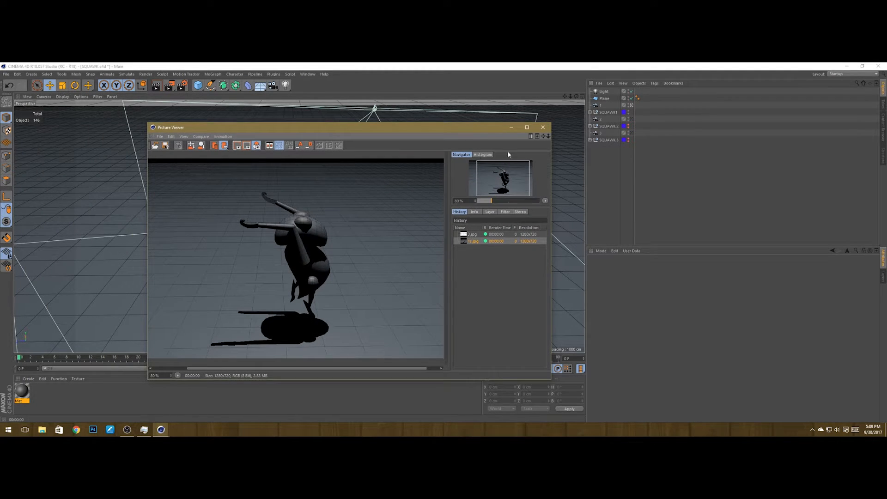
{"action": "left_click", "coordinate": [543, 128]}
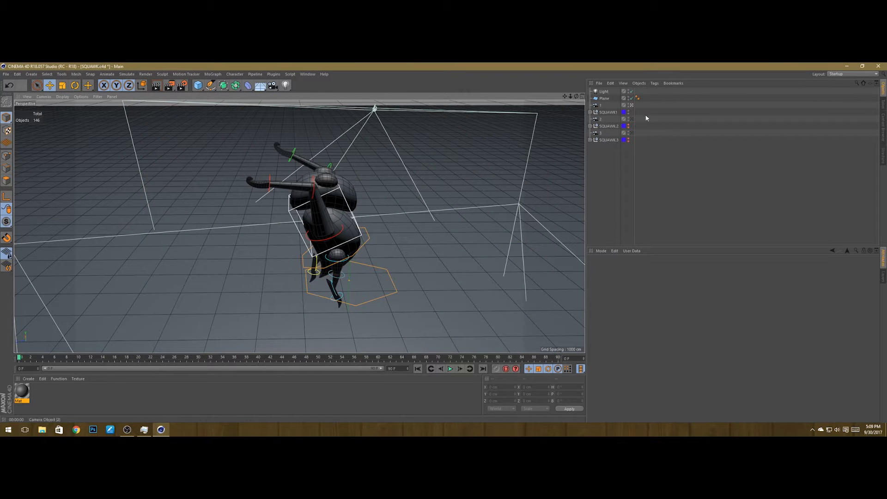
Step: Look through camera 2
{"action": "left_click", "coordinate": [632, 118]}
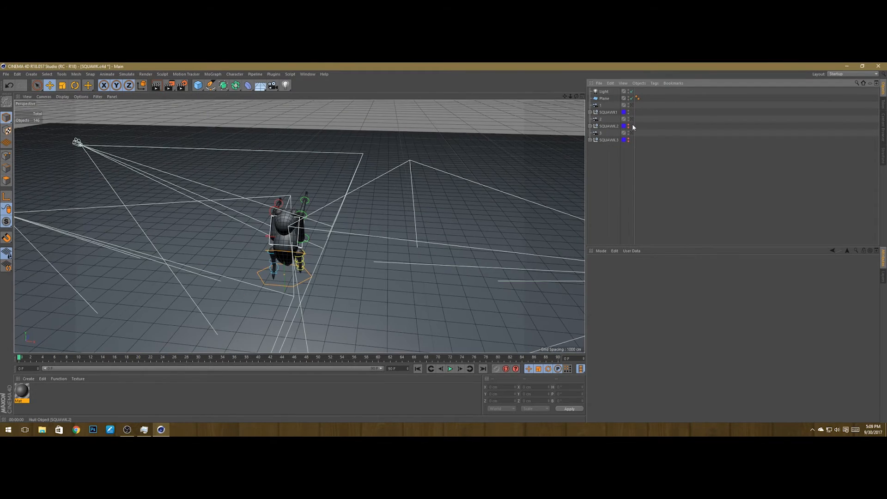
{"action": "left_click", "coordinate": [631, 119]}
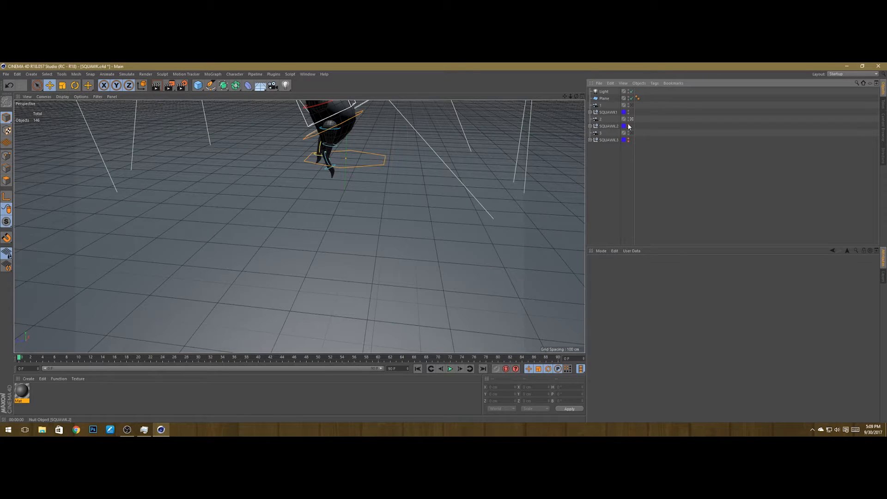
Step: Toggle object visibility so the second SQUAWK pose shows in camera 2's view, and preview the render in the viewport
{"action": "left_click", "coordinate": [631, 133]}
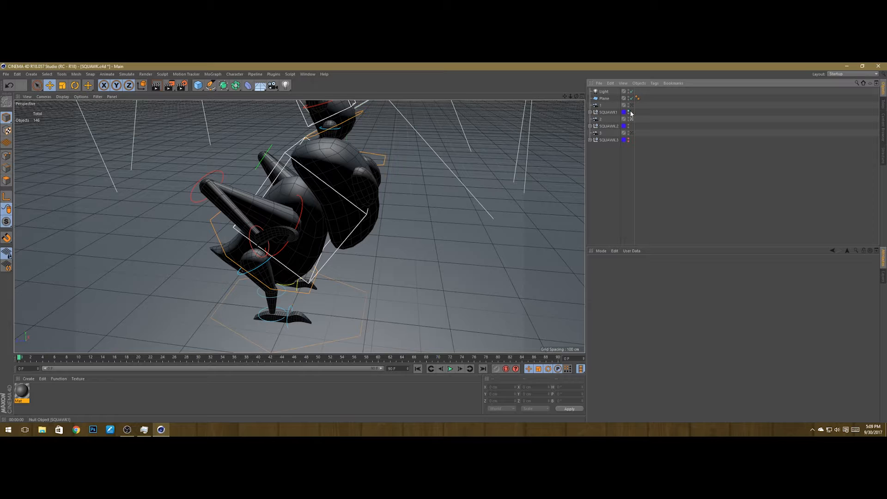
{"action": "left_click", "coordinate": [628, 112]}
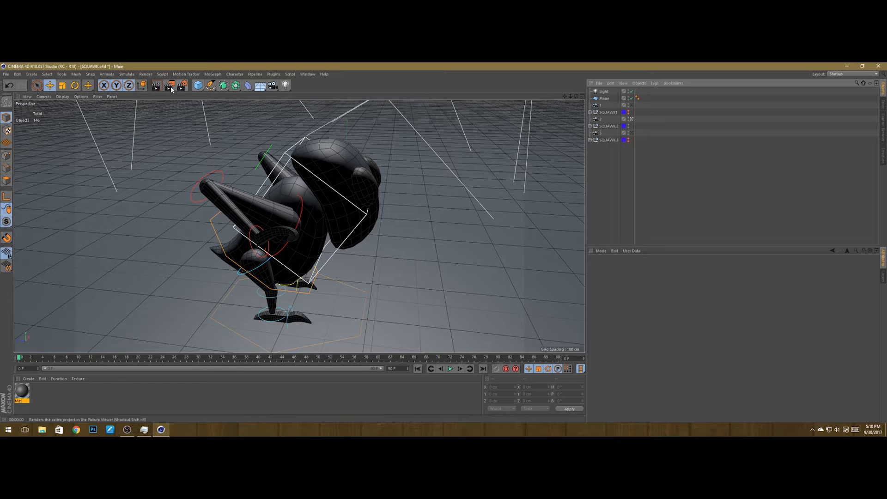
{"action": "left_click", "coordinate": [156, 87]}
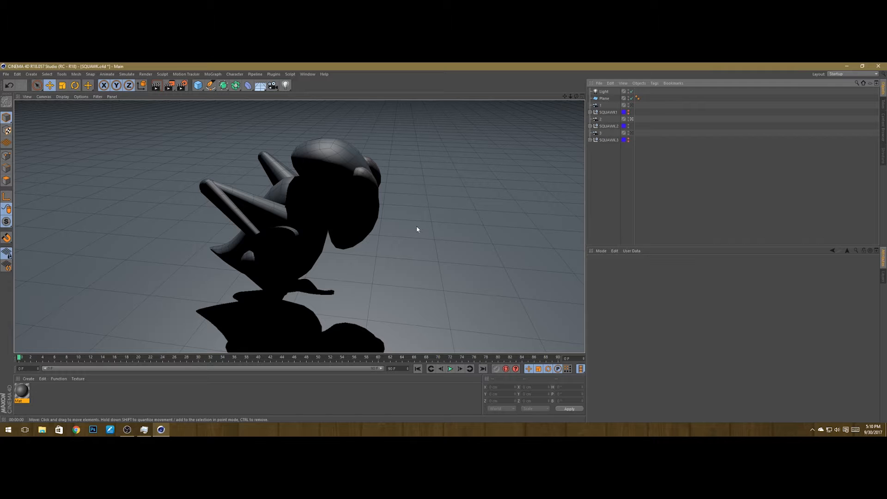
Step: Select the light, switch to the four-view layout, and preview the render in the perspective view
{"action": "left_click", "coordinate": [603, 92]}
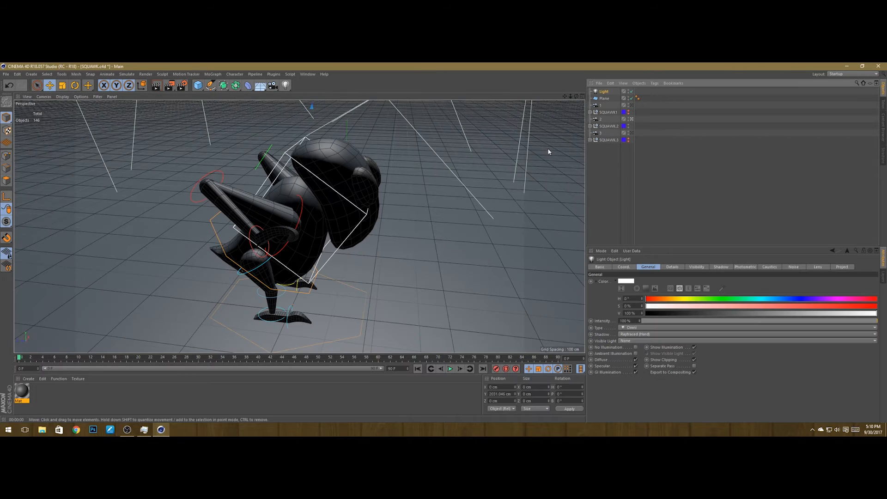
{"action": "left_click", "coordinate": [581, 96]}
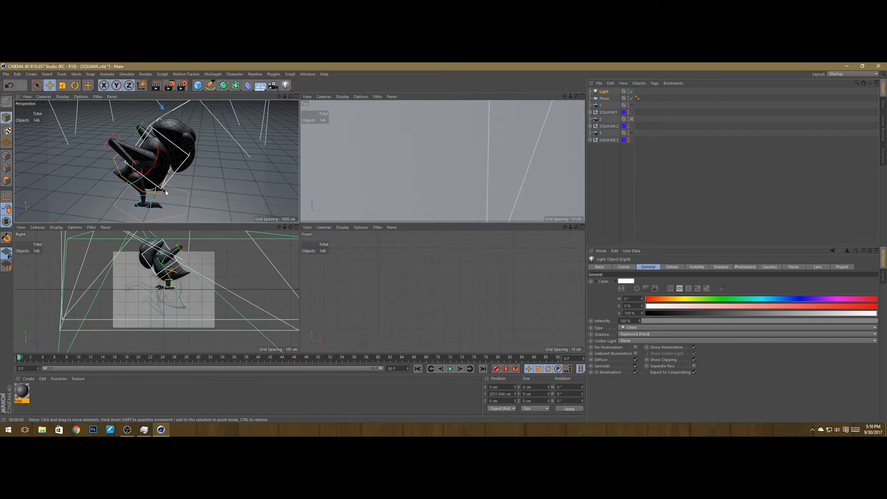
{"action": "left_click", "coordinate": [156, 88]}
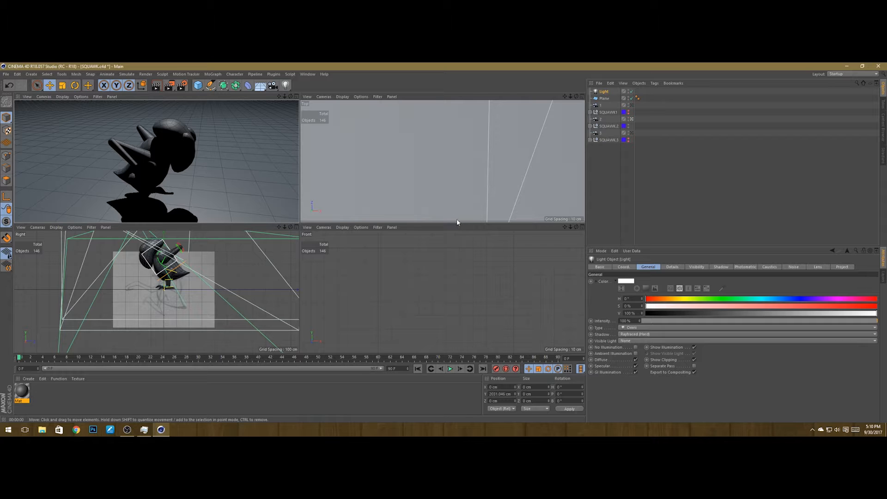
Step: Move the light in the top view to about X -1111 cm, Z -1182 cm, previewing the shadow render
{"action": "left_click", "coordinate": [402, 162]}
{"action": "scroll", "coordinate": [402, 162], "scroll_direction": "down", "scroll_amount": 5}
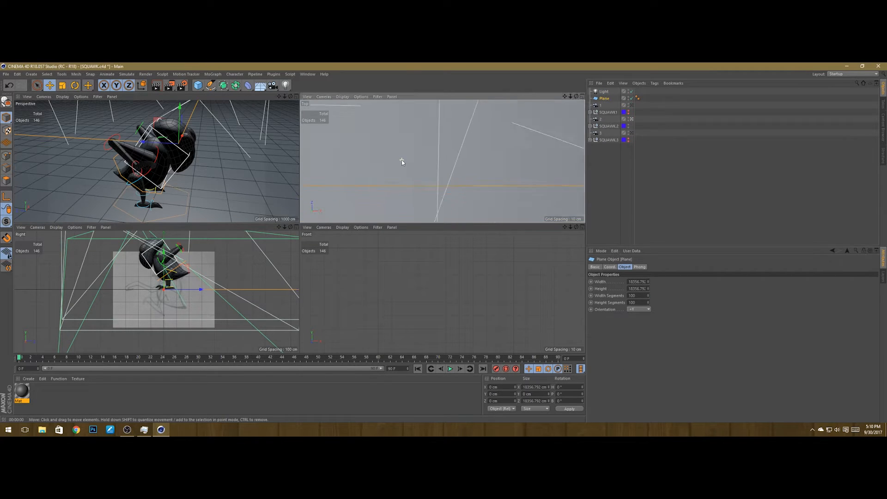
{"action": "scroll", "coordinate": [402, 162], "scroll_direction": "down", "scroll_amount": 3}
{"action": "left_click", "coordinate": [647, 91]}
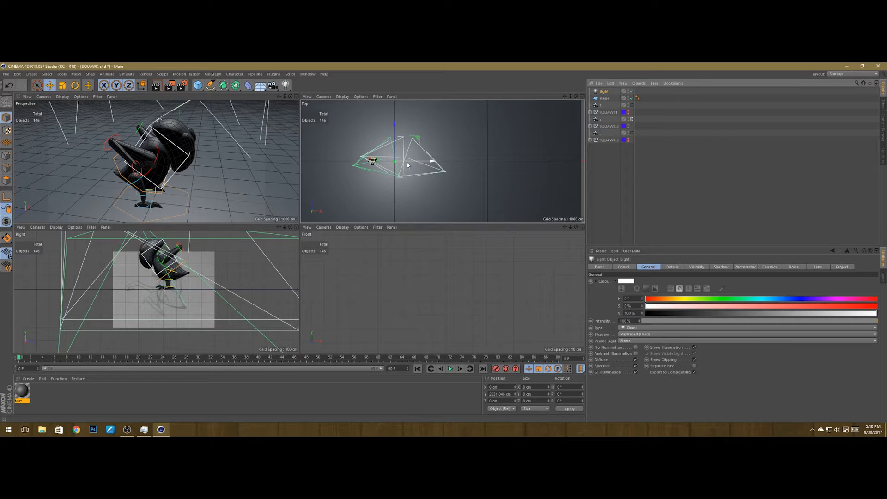
{"action": "scroll", "coordinate": [377, 166], "scroll_direction": "up", "scroll_amount": 5}
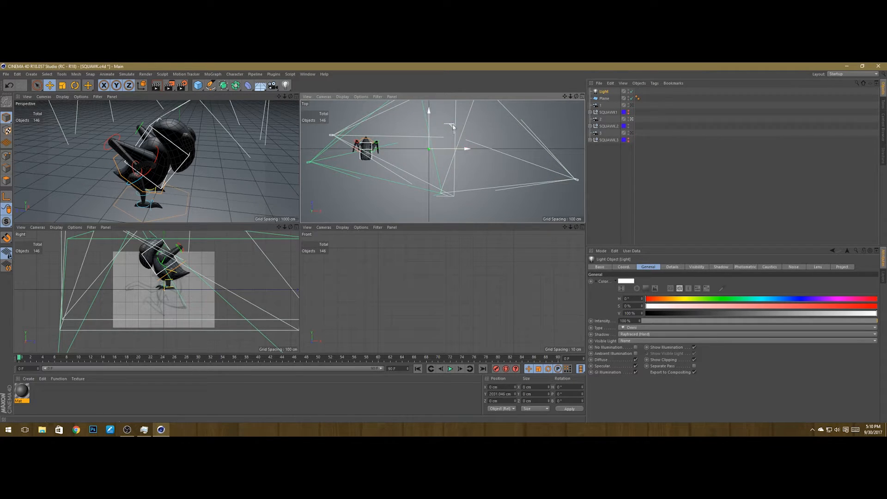
{"action": "left_click_drag", "start_coordinate": [451, 126], "coordinate": [384, 179]}
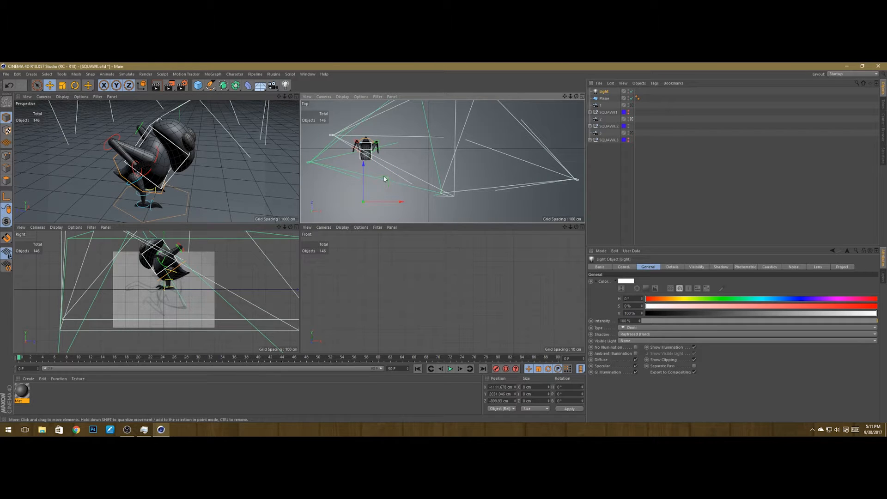
{"action": "left_click", "coordinate": [157, 95]}
{"action": "left_click", "coordinate": [155, 86]}
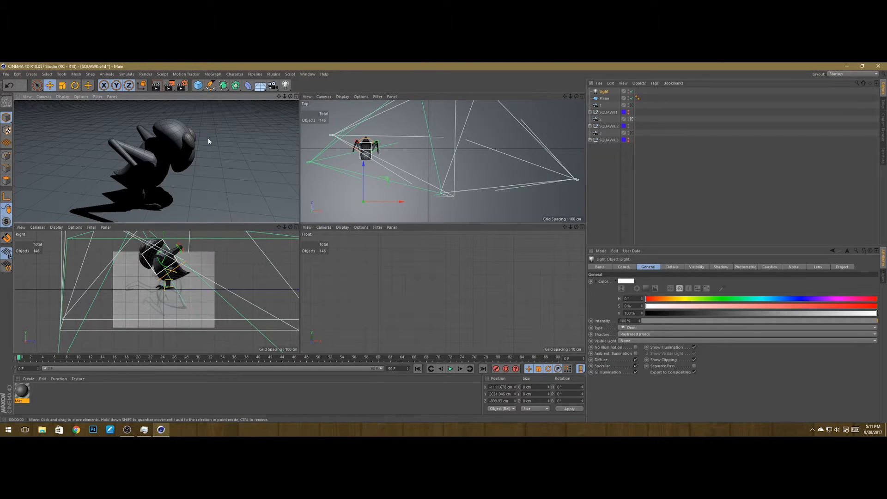
{"action": "left_click_drag", "start_coordinate": [363, 164], "coordinate": [374, 168]}
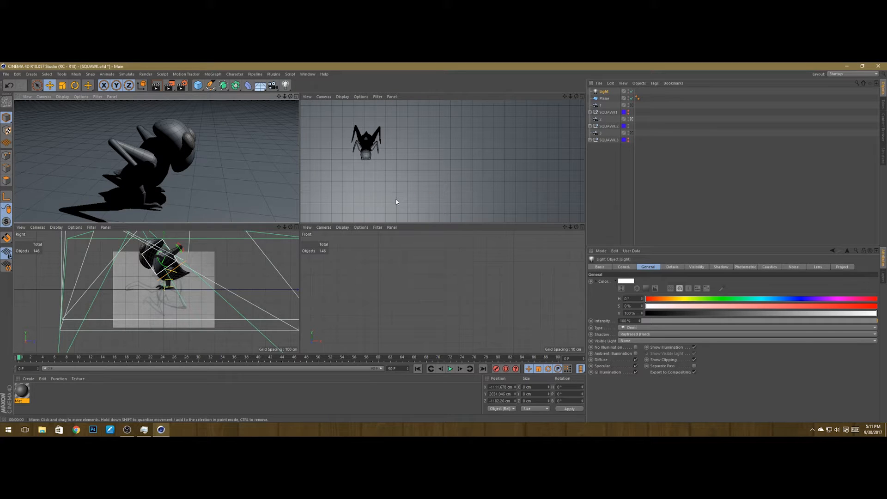
Step: Lower the light in the front view to about Y 956 cm and preview the render again
{"action": "left_click", "coordinate": [388, 329]}
{"action": "scroll", "coordinate": [391, 312], "scroll_direction": "down", "scroll_amount": 10}
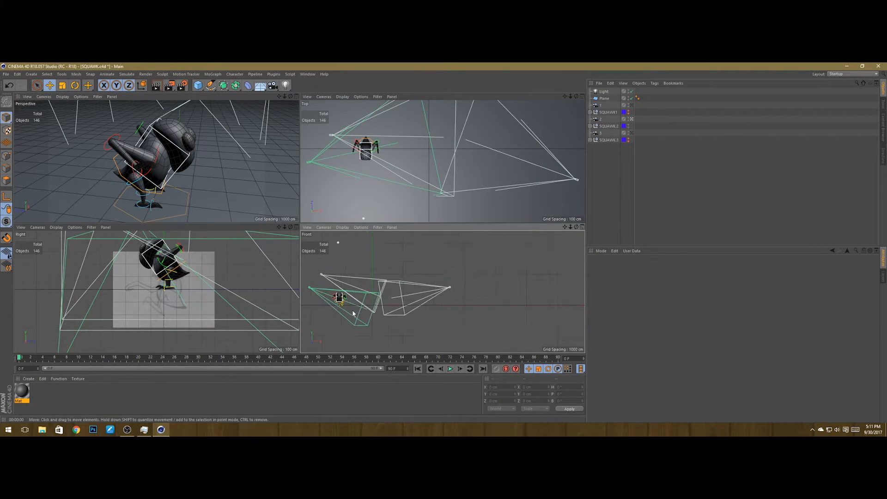
{"action": "scroll", "coordinate": [342, 310], "scroll_direction": "up", "scroll_amount": 5}
{"action": "left_click", "coordinate": [604, 91]}
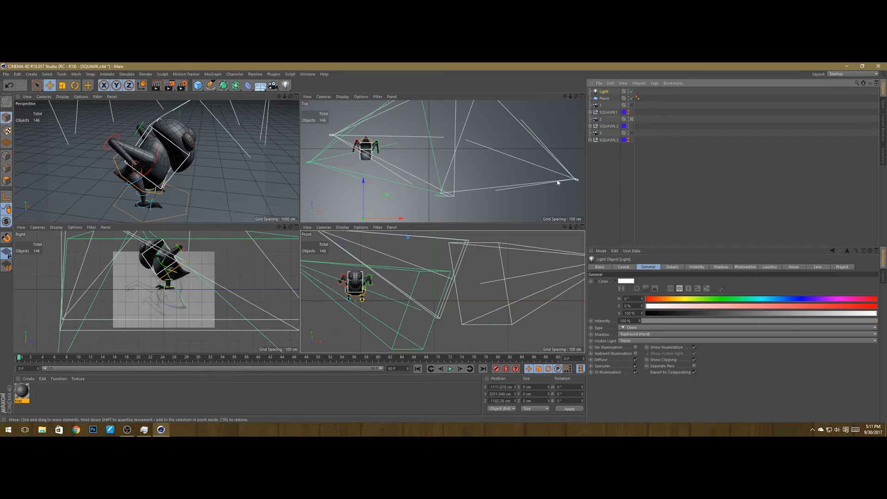
{"action": "scroll", "coordinate": [424, 170], "scroll_direction": "down", "scroll_amount": 2}
{"action": "scroll", "coordinate": [362, 274], "scroll_direction": "down", "scroll_amount": 5}
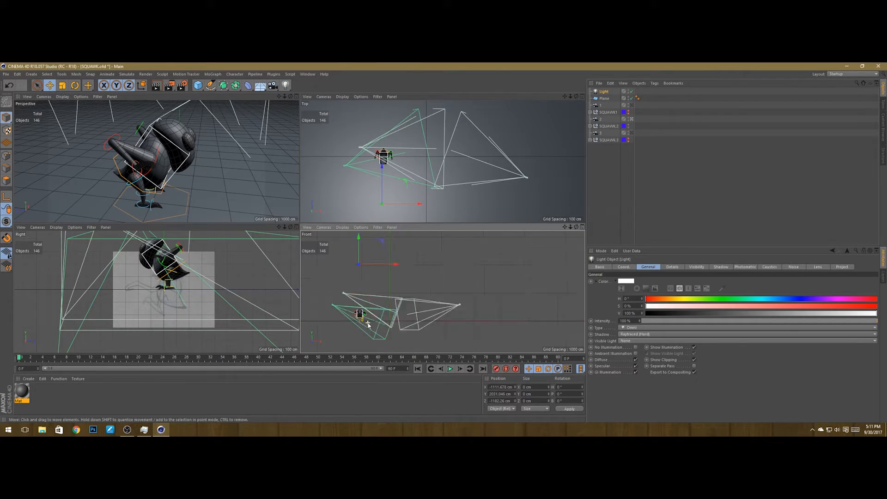
{"action": "left_click_drag", "start_coordinate": [362, 274], "coordinate": [364, 285]}
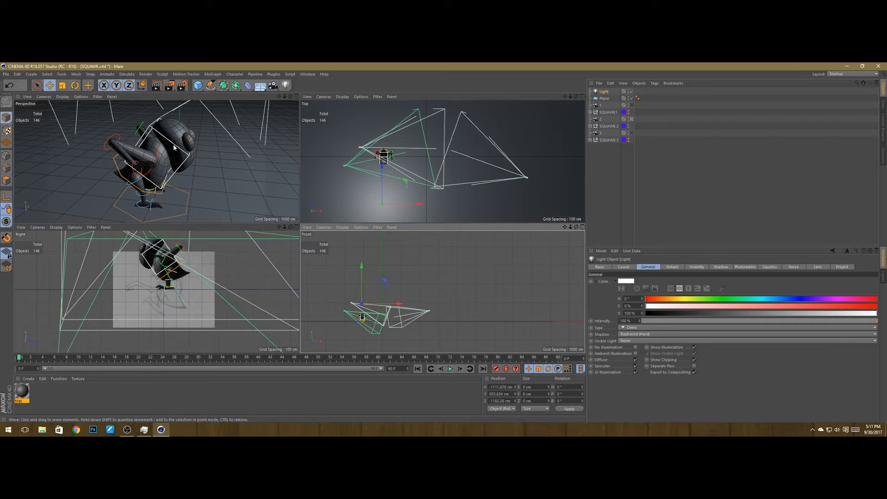
{"action": "key", "text": "ctrl+r"}
{"action": "left_click", "coordinate": [160, 96]}
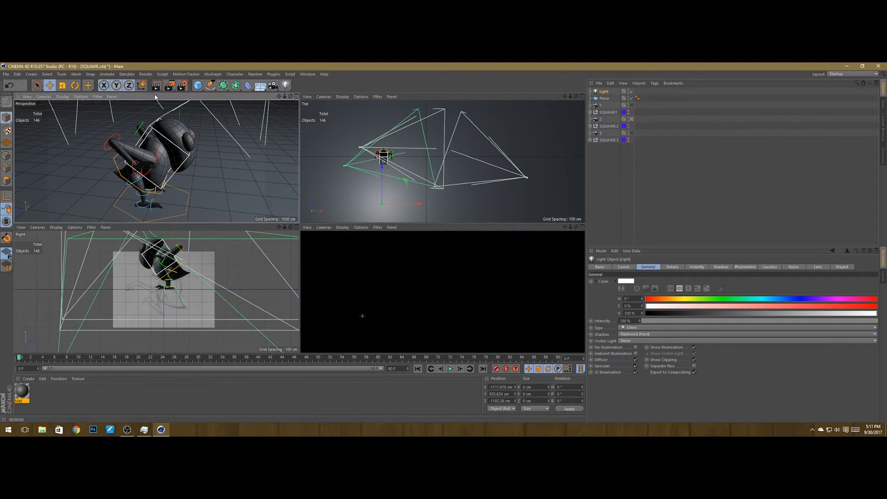
{"action": "left_click", "coordinate": [157, 86]}
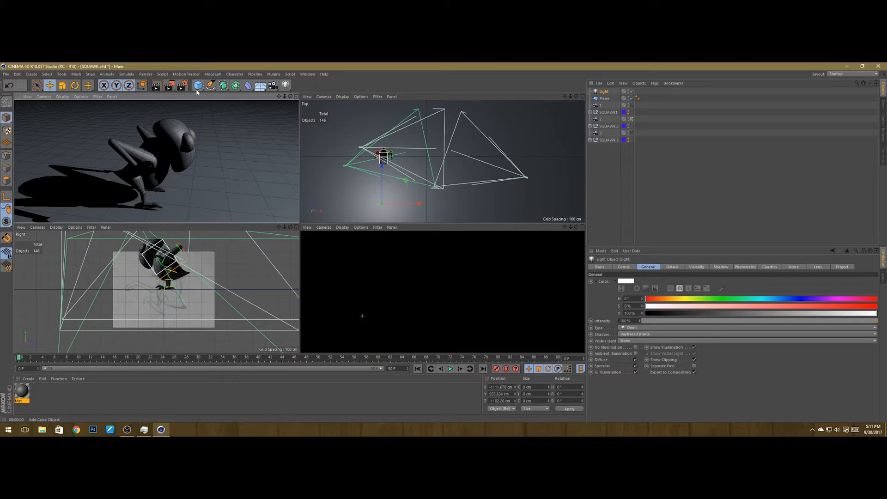
Step: Return to the single perspective view and set the Save output file name to 2s in the SQUAWK poses folder
{"action": "left_click", "coordinate": [295, 97]}
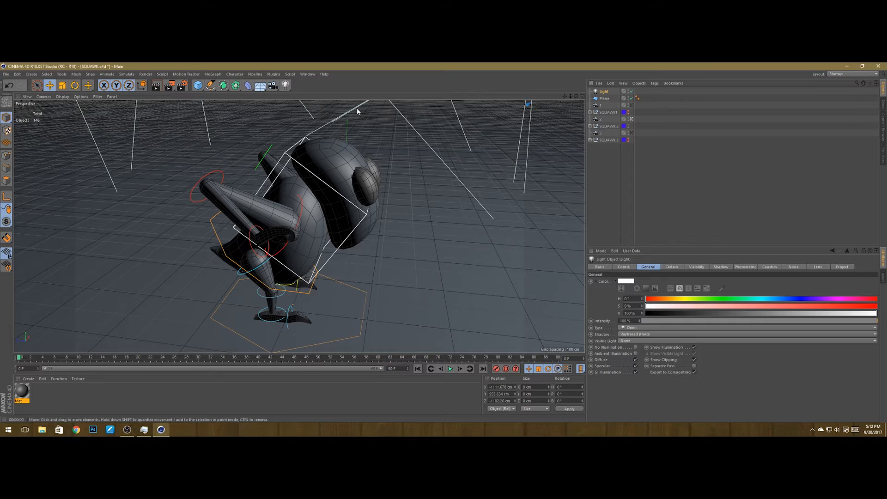
{"action": "key", "text": "ctrl+b"}
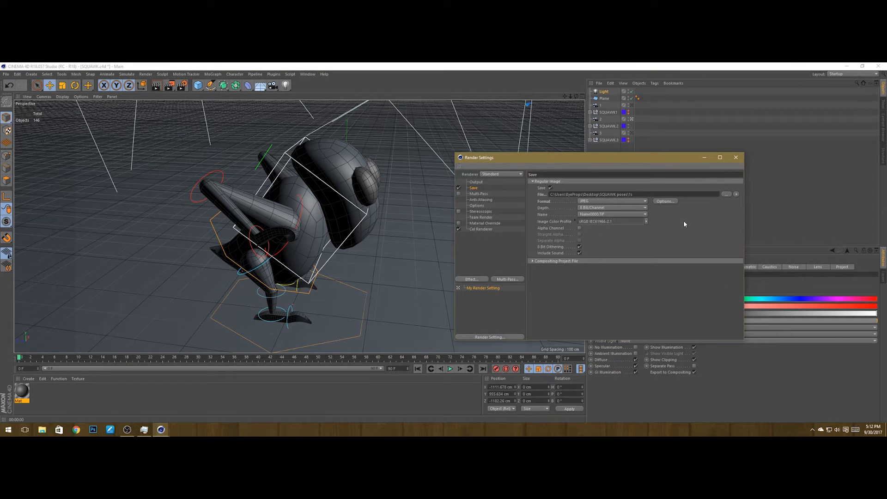
{"action": "left_click", "coordinate": [726, 194]}
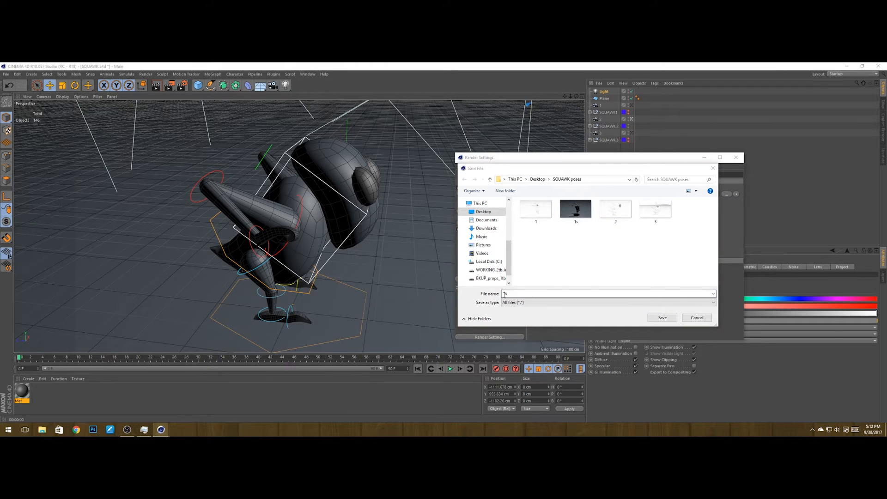
{"action": "left_click_drag", "start_coordinate": [516, 294], "coordinate": [438, 288]}
{"action": "type", "text": "2s"}
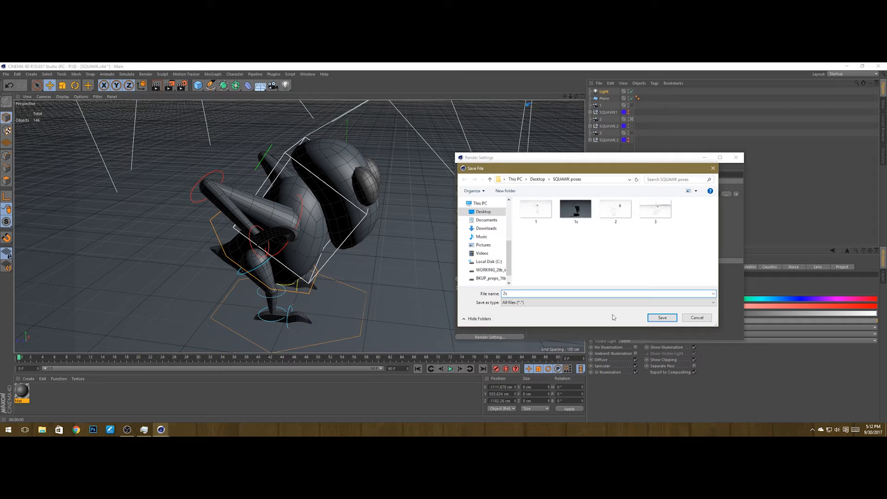
{"action": "left_click", "coordinate": [658, 317]}
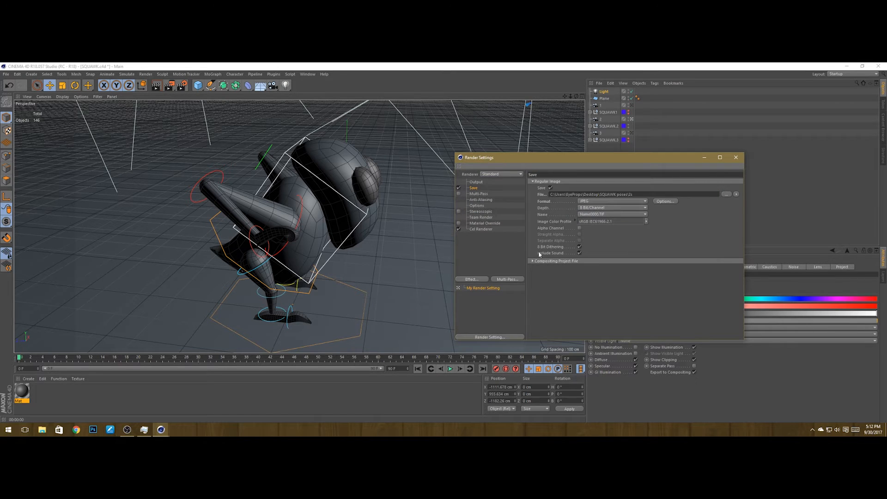
Step: Render camera 2's view to the Picture Viewer, then close the viewer and Render Settings
{"action": "left_click", "coordinate": [158, 87]}
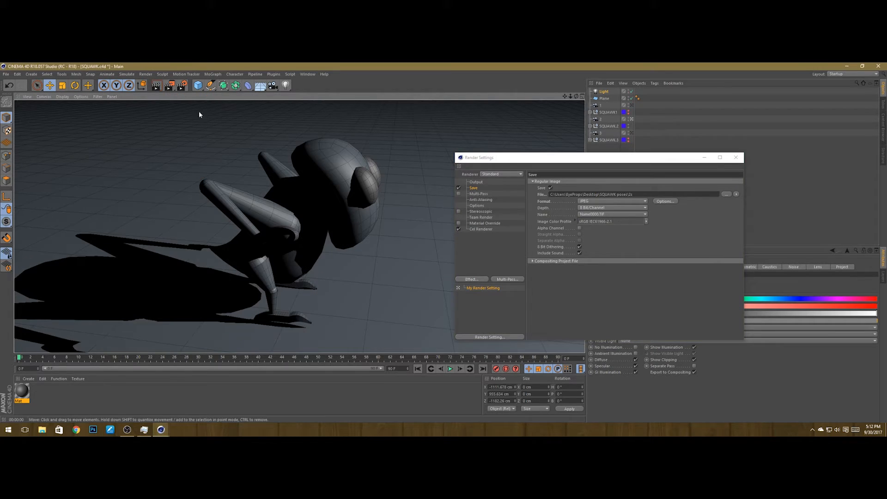
{"action": "left_click", "coordinate": [170, 85]}
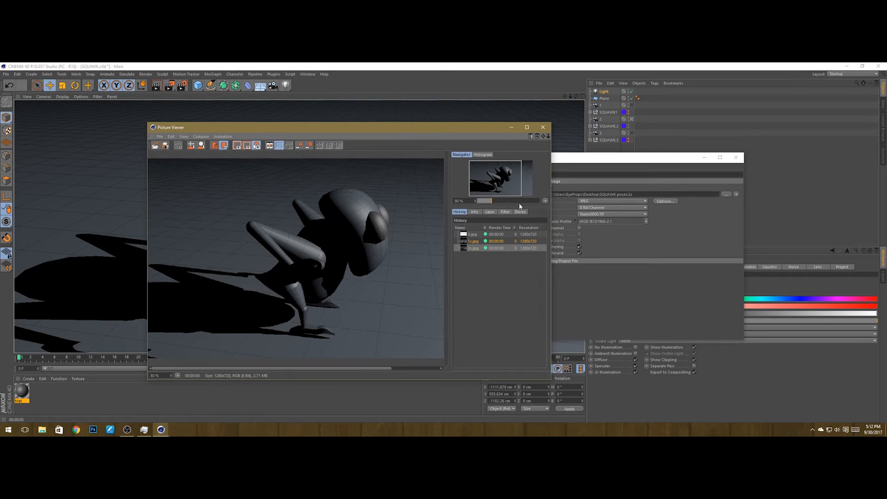
{"action": "left_click", "coordinate": [544, 129]}
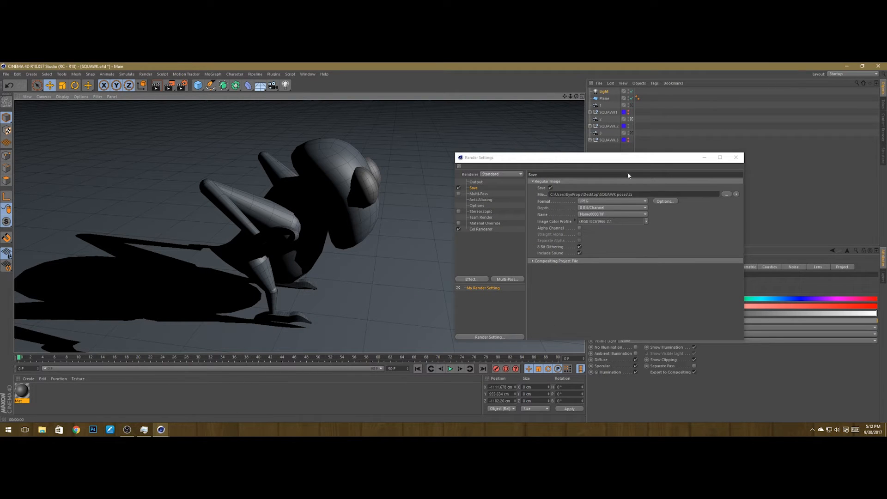
{"action": "left_click", "coordinate": [735, 157]}
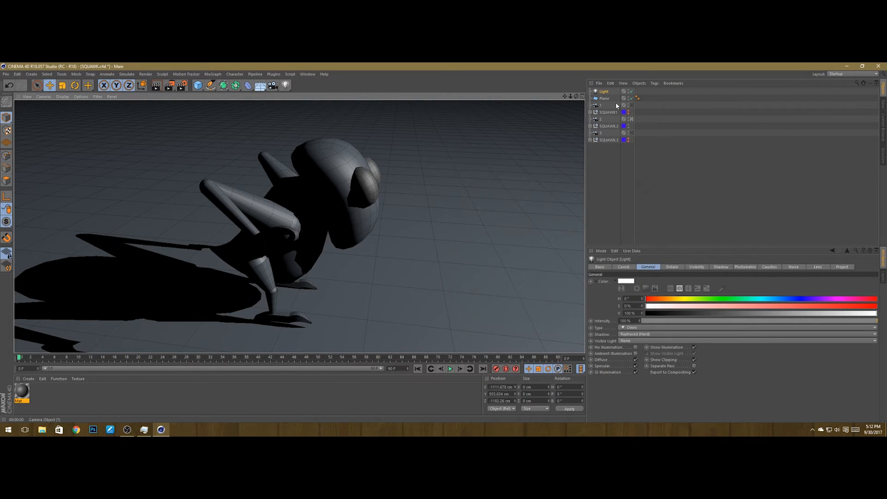
Step: Hide the second pose, look through camera 3, and make the third SQUAWK pose visible
{"action": "left_click", "coordinate": [628, 126]}
{"action": "left_click", "coordinate": [628, 126]}
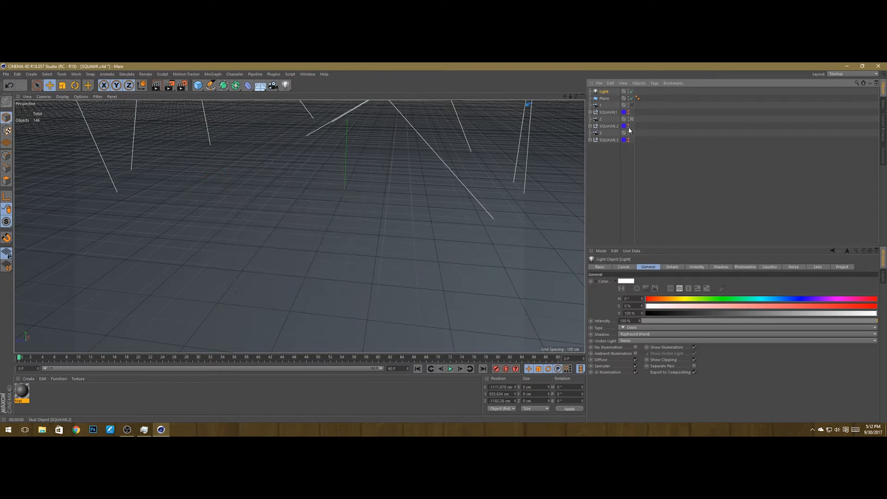
{"action": "left_click", "coordinate": [632, 133]}
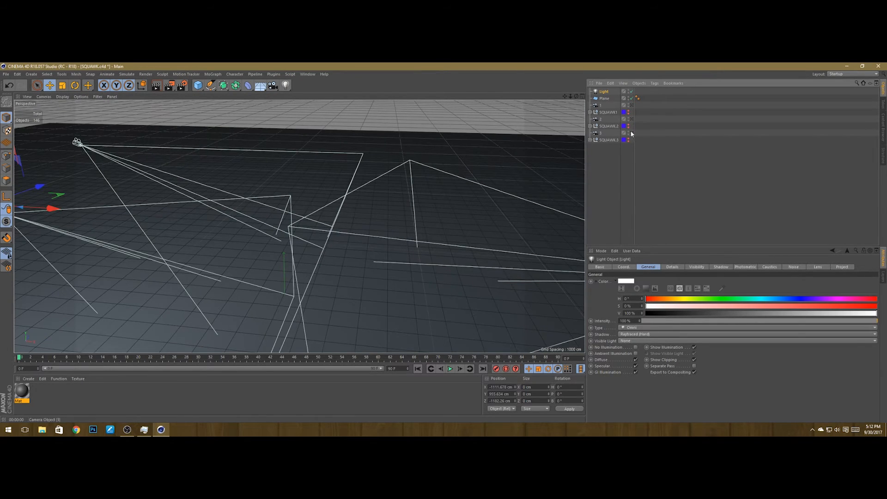
{"action": "left_click", "coordinate": [632, 134]}
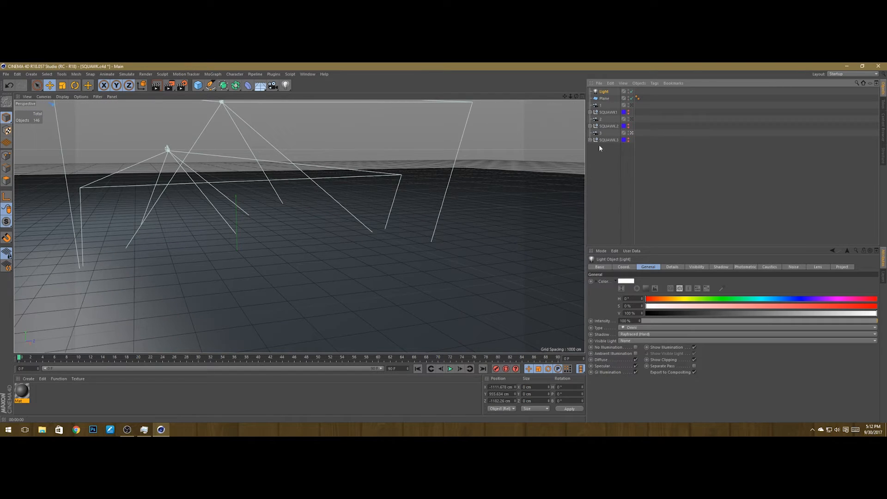
{"action": "left_click", "coordinate": [628, 139]}
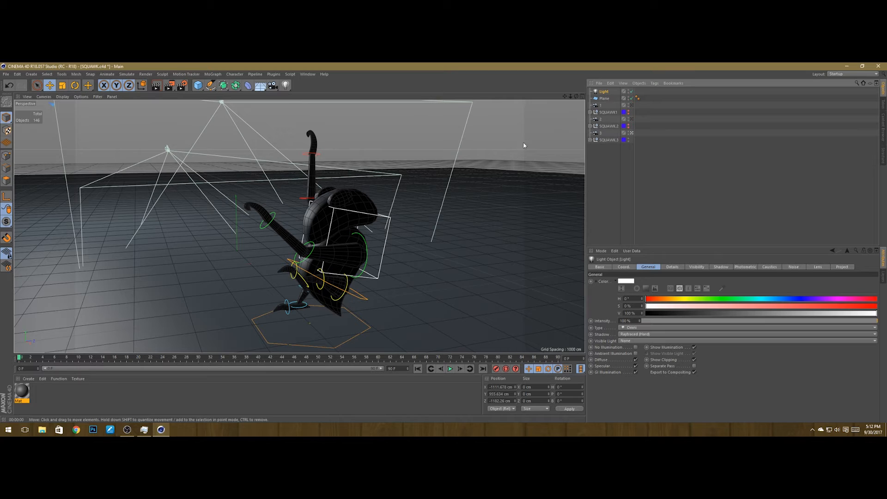
Step: Move the light in the top view to about X 1185 cm, then return to the single perspective view
{"action": "left_click", "coordinate": [582, 97]}
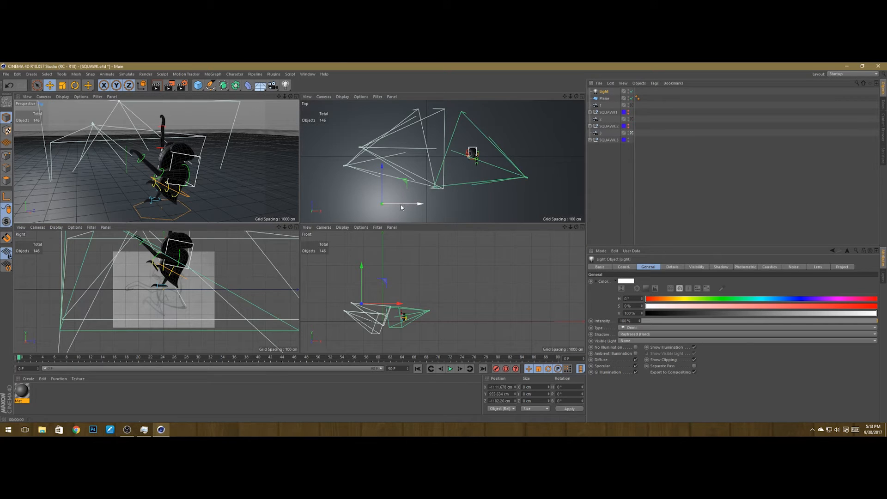
{"action": "left_click_drag", "start_coordinate": [401, 208], "coordinate": [490, 214]}
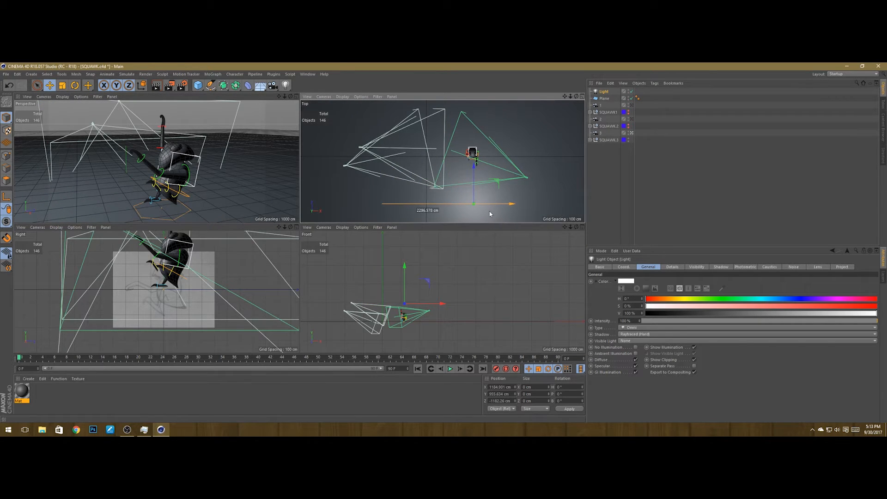
{"action": "left_click_drag", "start_coordinate": [473, 177], "coordinate": [473, 177]}
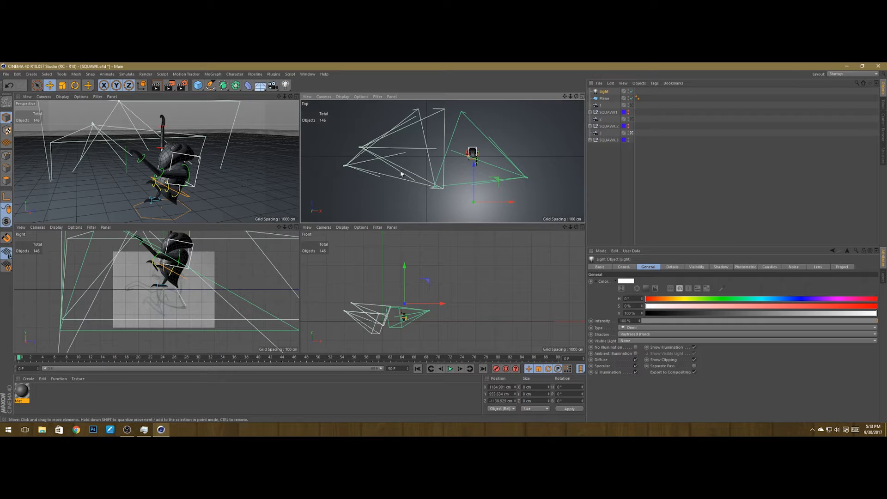
{"action": "left_click", "coordinate": [296, 103]}
{"action": "middle_click", "coordinate": [289, 109]}
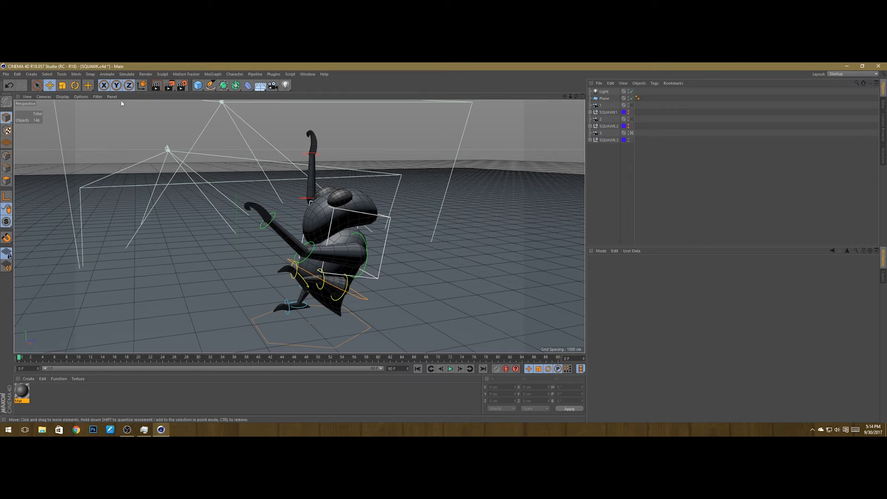
Step: Set the Save output file name to 3s in the SQUAWK poses folder and close Render Settings
{"action": "left_click", "coordinate": [180, 88]}
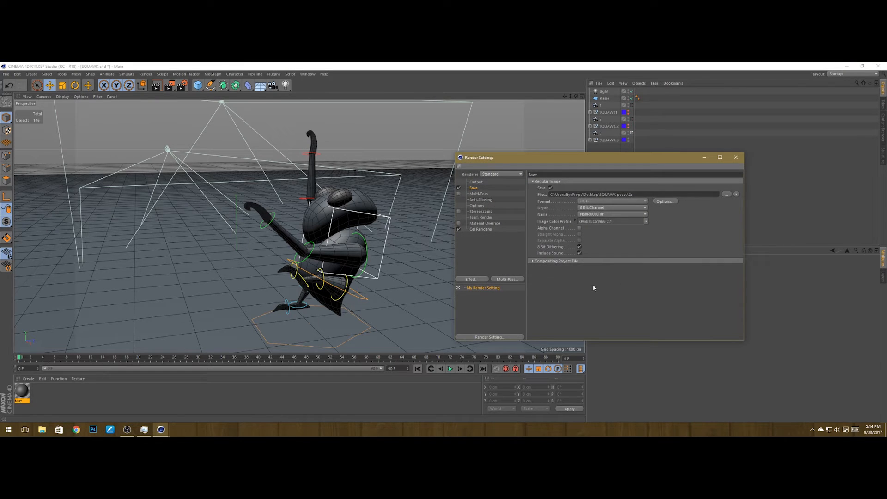
{"action": "left_click", "coordinate": [725, 194]}
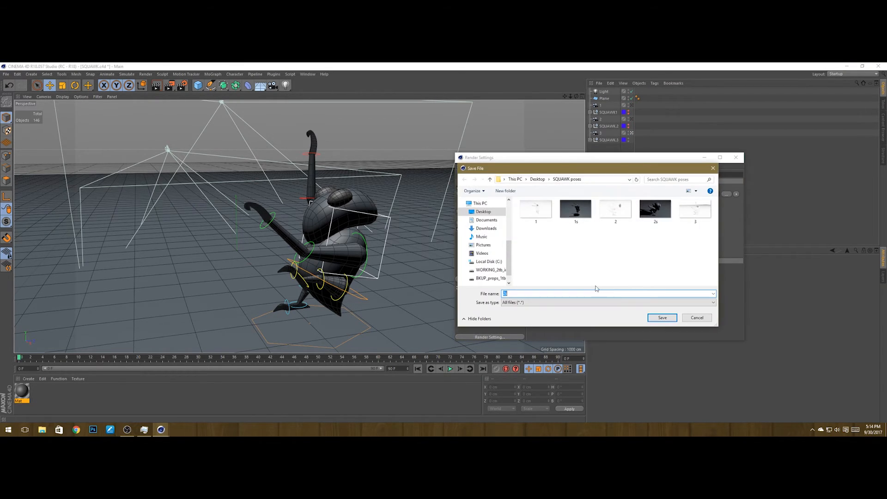
{"action": "left_click", "coordinate": [696, 210]}
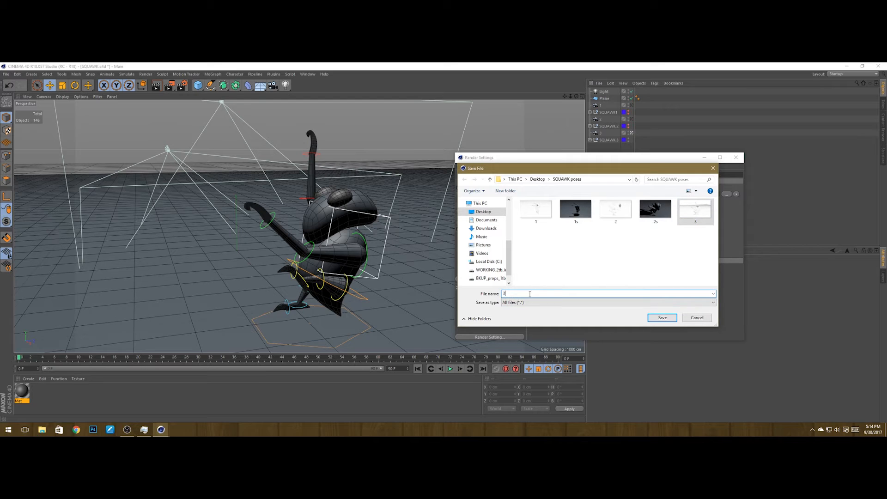
{"action": "type", "text": "s"}
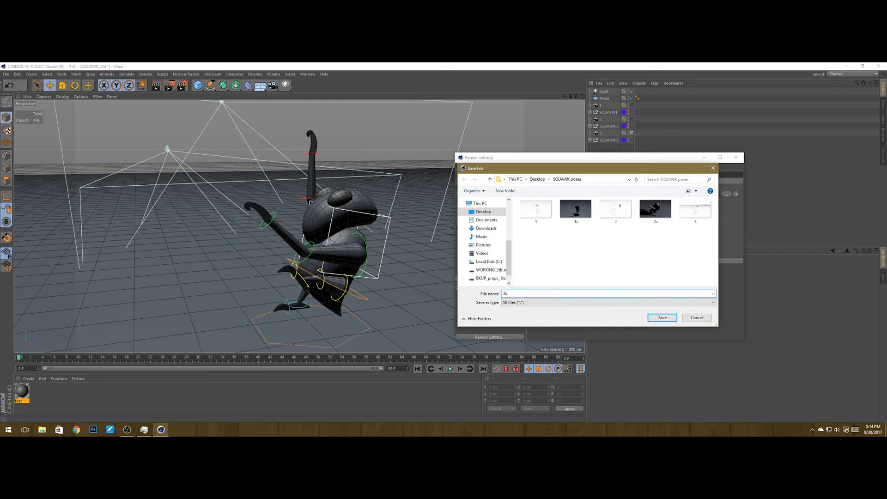
{"action": "left_click", "coordinate": [661, 317]}
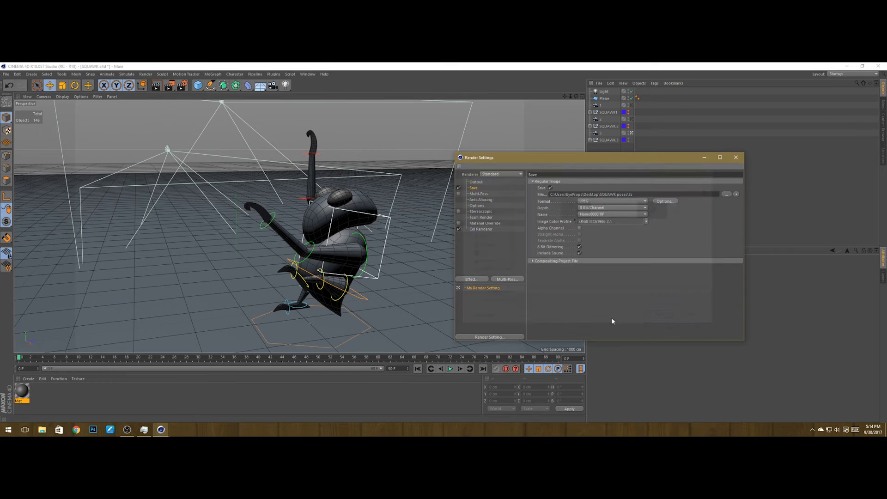
{"action": "left_click", "coordinate": [736, 158]}
Step: Preview the render of camera 3's view in the viewport
{"action": "scroll", "coordinate": [407, 226], "scroll_direction": "down", "scroll_amount": 2}
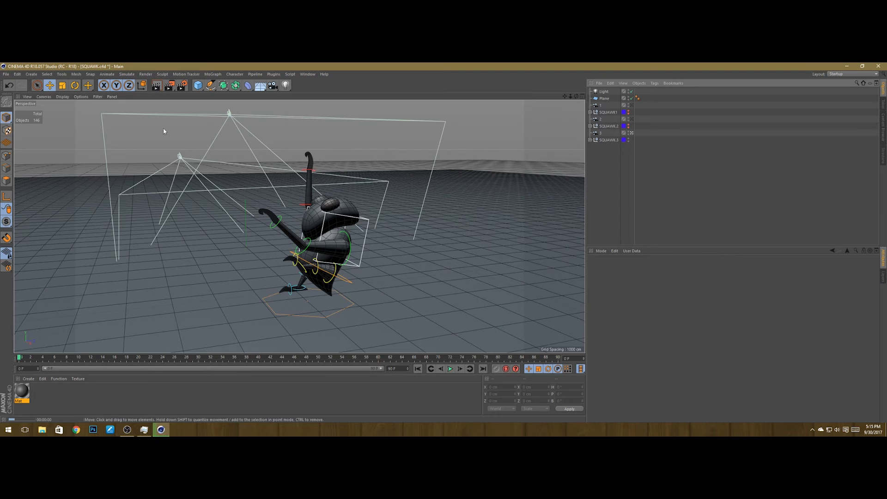
{"action": "left_click", "coordinate": [156, 85]}
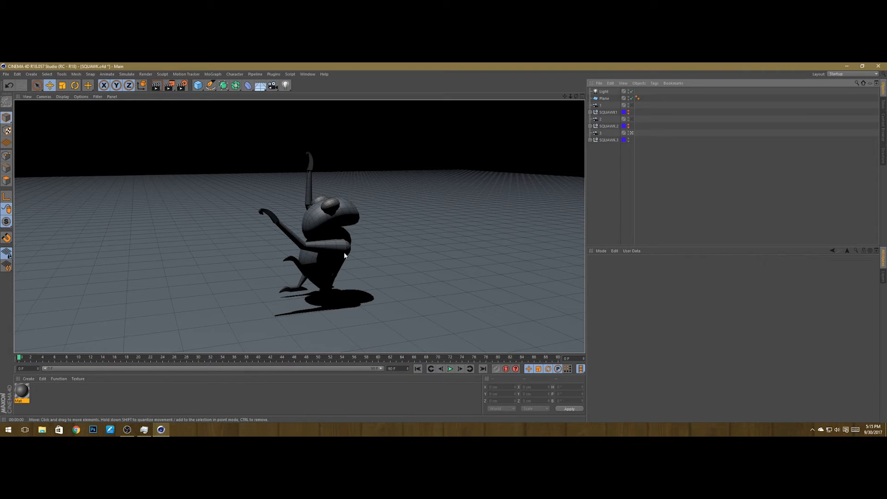
{"action": "left_click", "coordinate": [303, 287]}
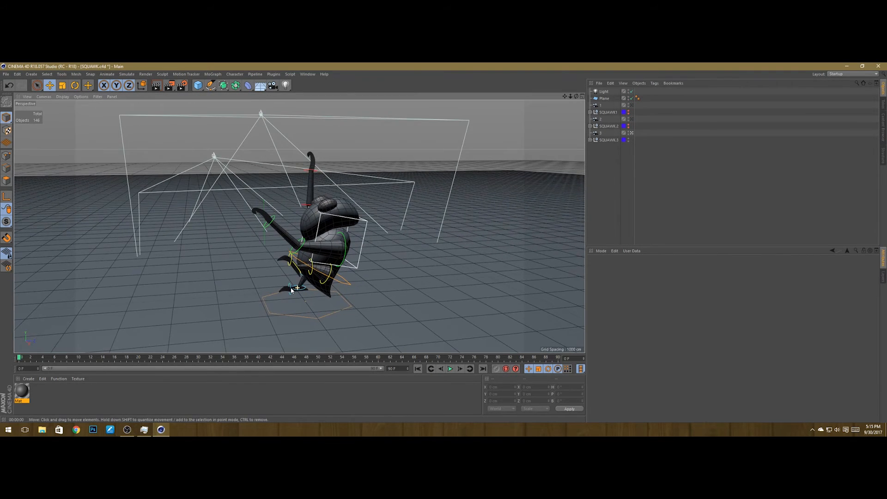
{"action": "key", "text": "ctrl+r"}
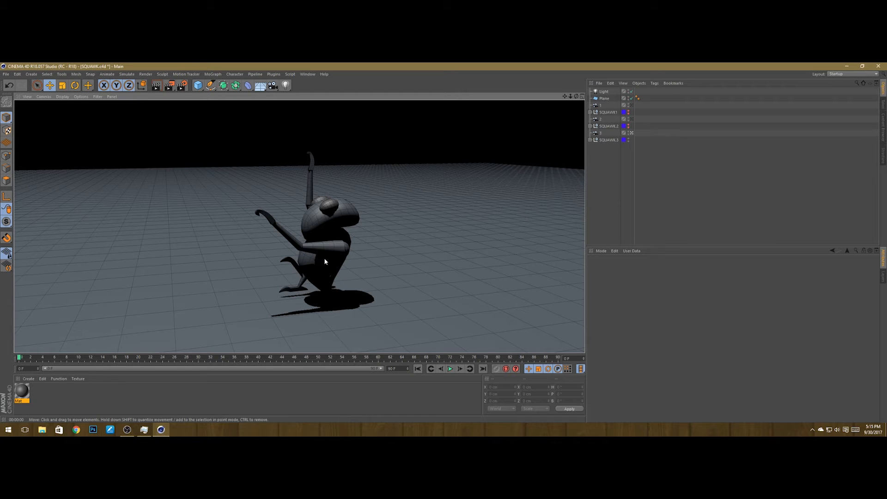
Step: Select the third SQUAWK pose and nudge it slightly in the viewport, then deselect it
{"action": "left_click", "coordinate": [607, 140]}
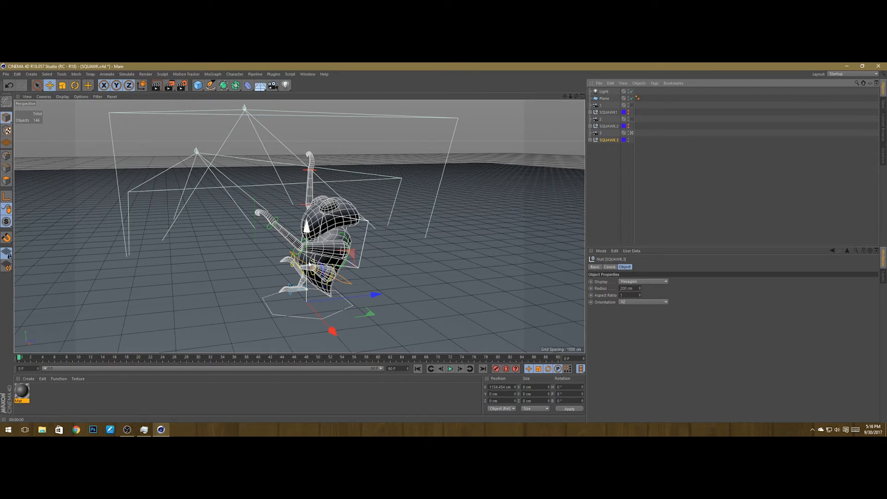
{"action": "left_click_drag", "start_coordinate": [310, 265], "coordinate": [311, 270]}
{"action": "left_click", "coordinate": [466, 225]}
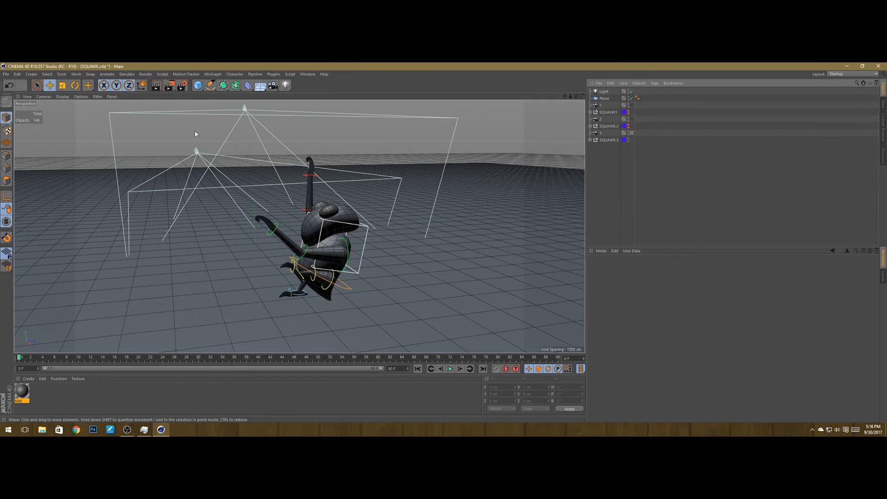
Step: Preview the viewport render again and save the project
{"action": "left_click", "coordinate": [156, 85]}
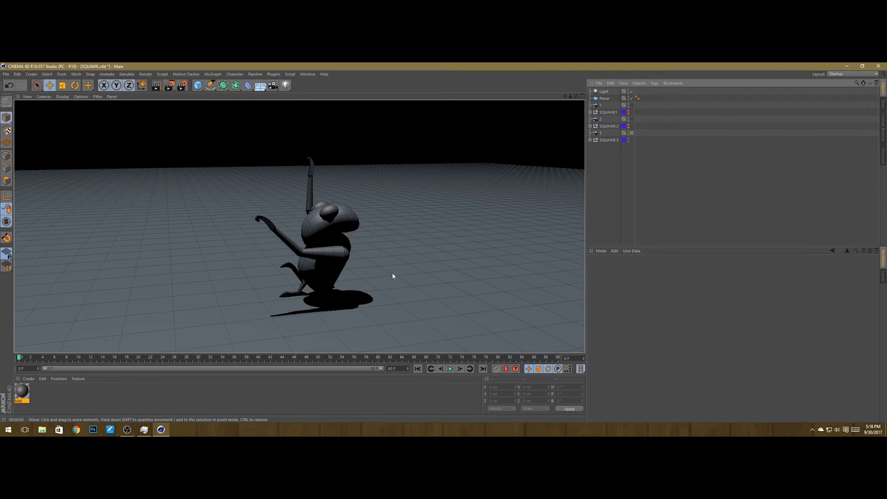
{"action": "left_click", "coordinate": [630, 173]}
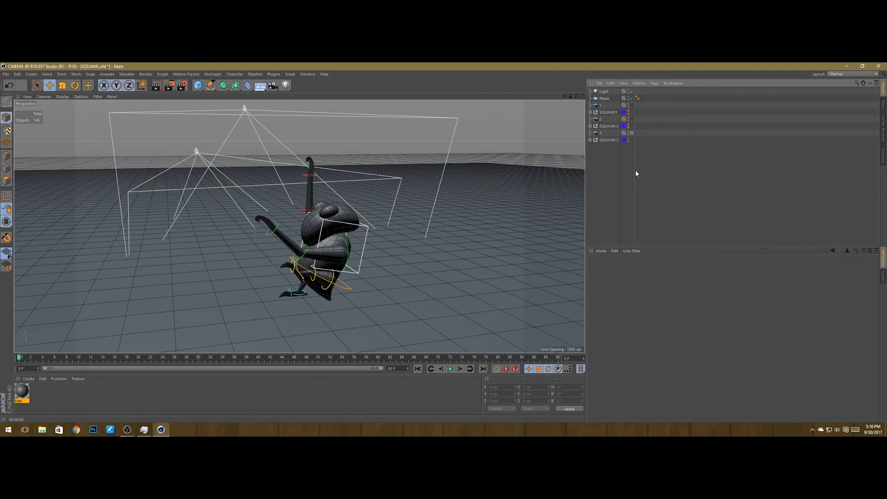
{"action": "key", "text": "ctrl+s"}
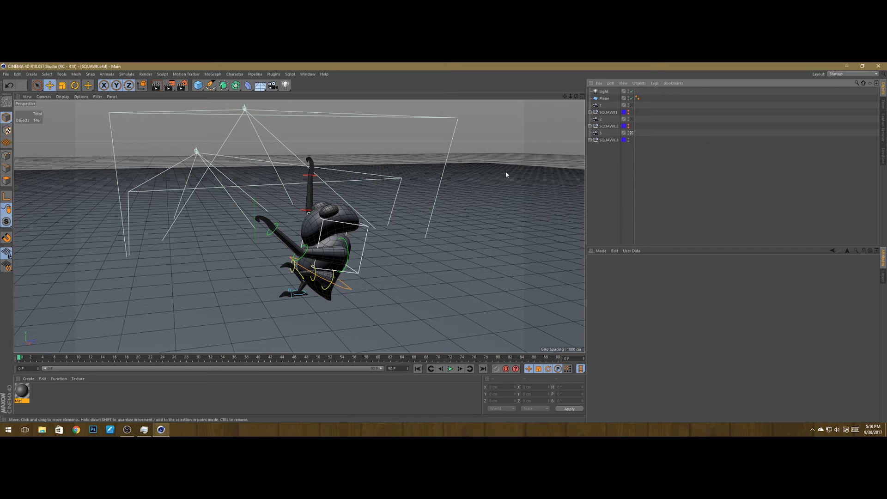
Step: Open Render Settings and turn off Illumination in the Cel Renderer settings
{"action": "left_click", "coordinate": [182, 85]}
{"action": "left_click", "coordinate": [485, 230]}
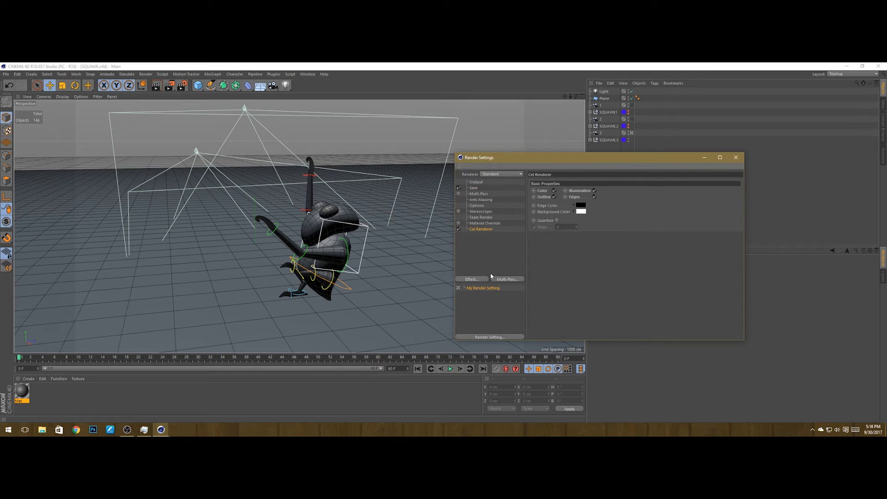
{"action": "left_click", "coordinate": [594, 190]}
Step: Set the Save output file name to 3 in the SQUAWK poses folder
{"action": "left_click", "coordinate": [472, 187]}
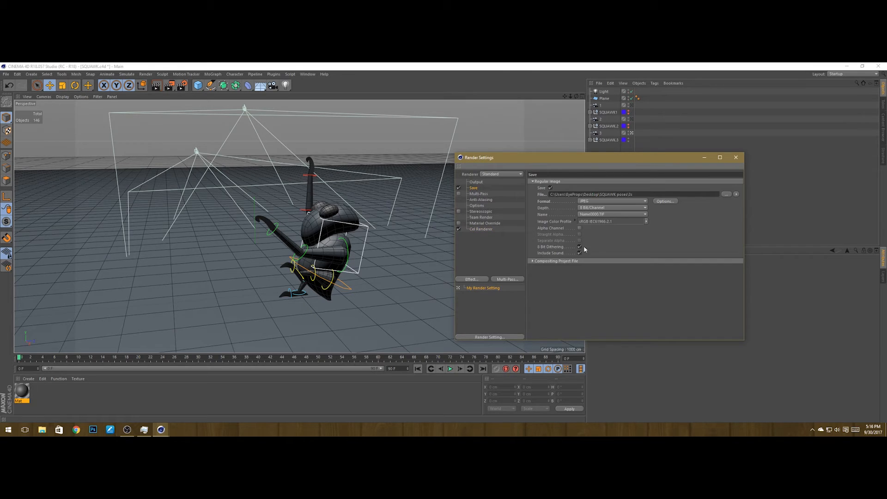
{"action": "left_click", "coordinate": [726, 194]}
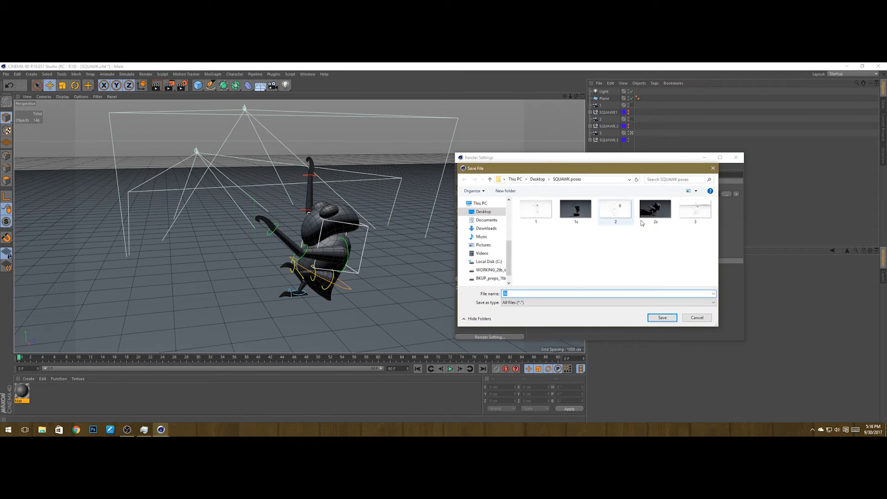
{"action": "left_click", "coordinate": [697, 213]}
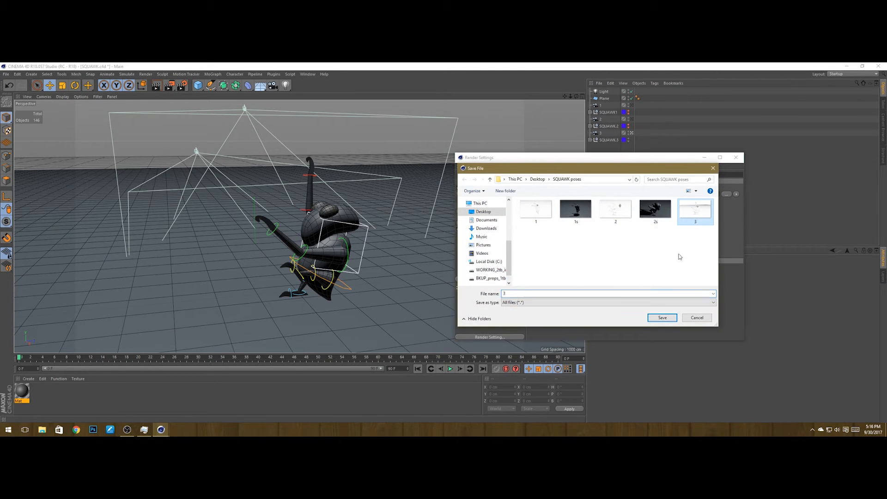
{"action": "left_click", "coordinate": [599, 292]}
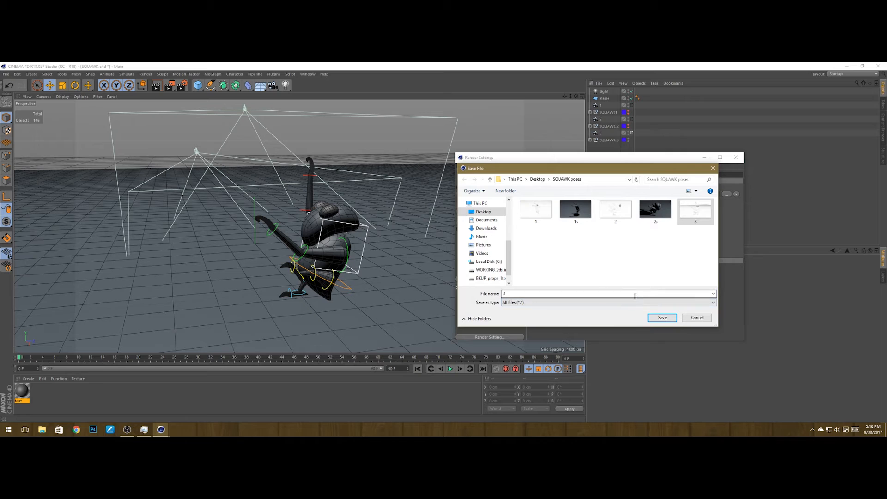
{"action": "left_click", "coordinate": [662, 318]}
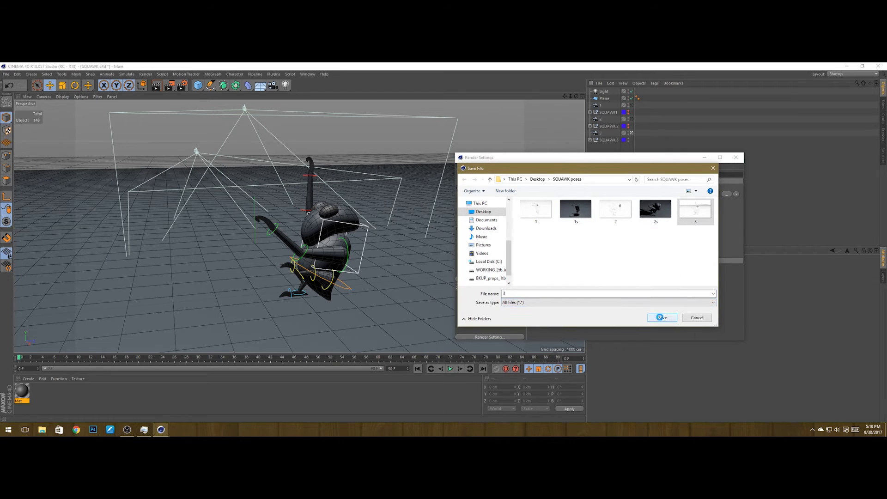
Step: Preview the outline-only cel render in the viewport, then close Render Settings
{"action": "left_click", "coordinate": [459, 246]}
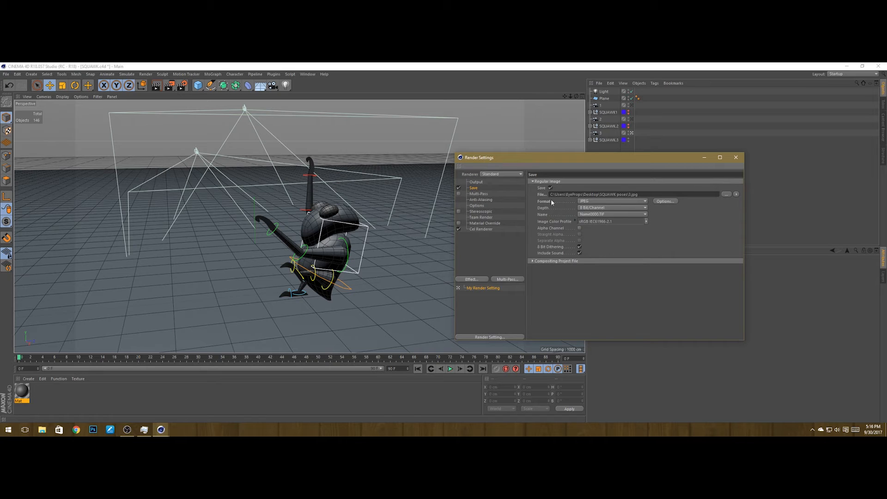
{"action": "left_click", "coordinate": [481, 228]}
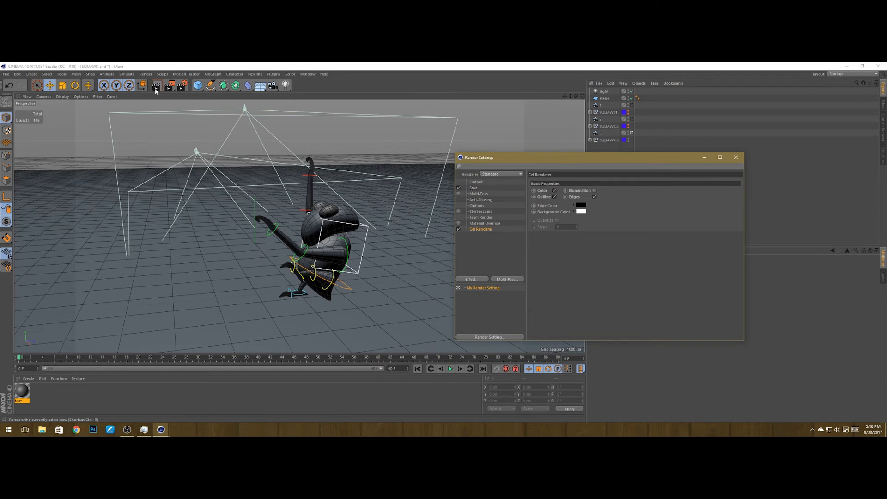
{"action": "key", "text": "ctrl+r"}
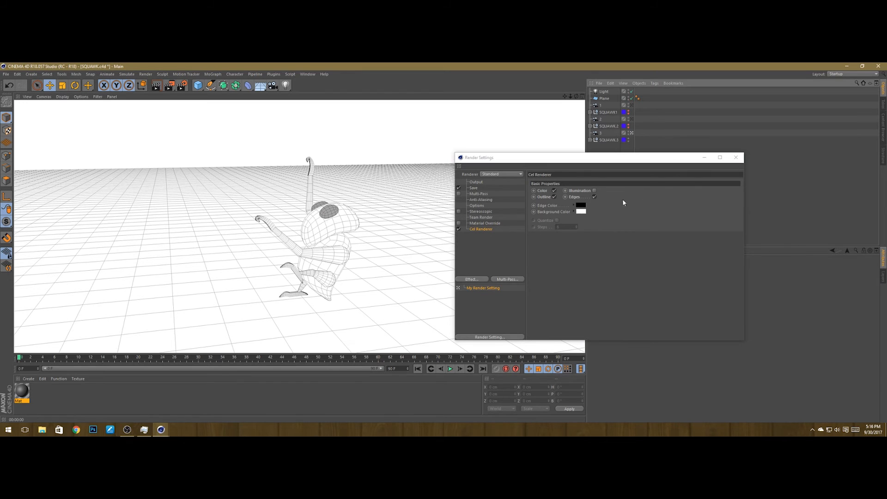
{"action": "left_click_drag", "start_coordinate": [679, 159], "coordinate": [646, 161]}
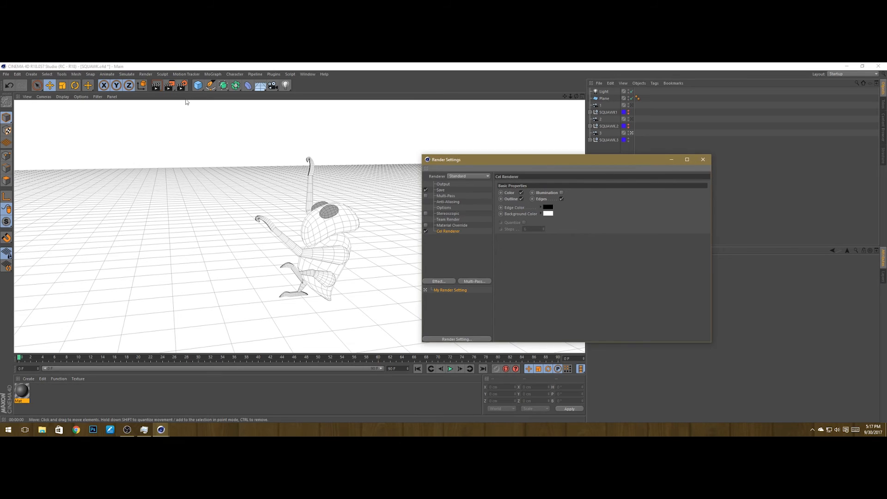
{"action": "left_click", "coordinate": [702, 160]}
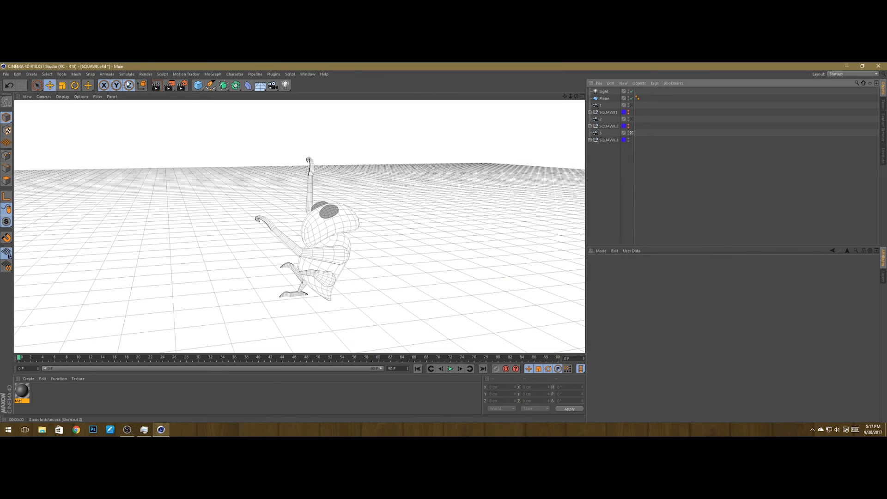
Step: Render the outline view to the Picture Viewer, overwriting 3.jpg, then close the viewer
{"action": "left_click", "coordinate": [169, 85]}
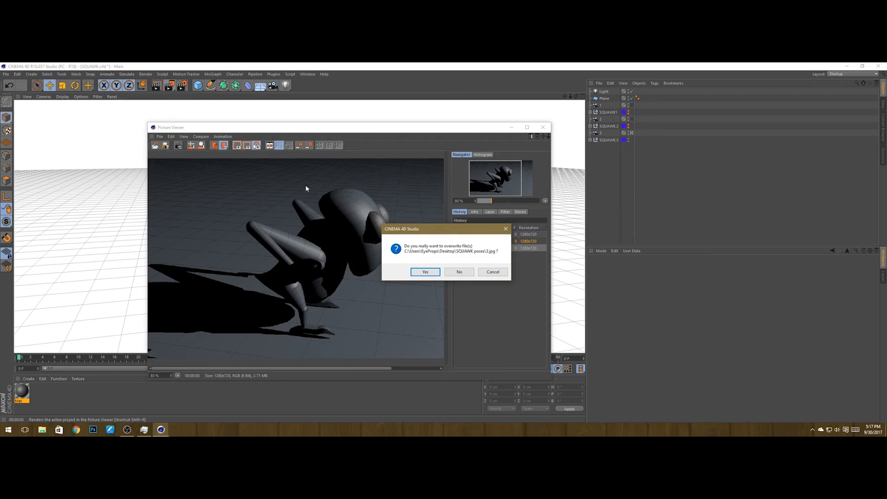
{"action": "left_click", "coordinate": [425, 273]}
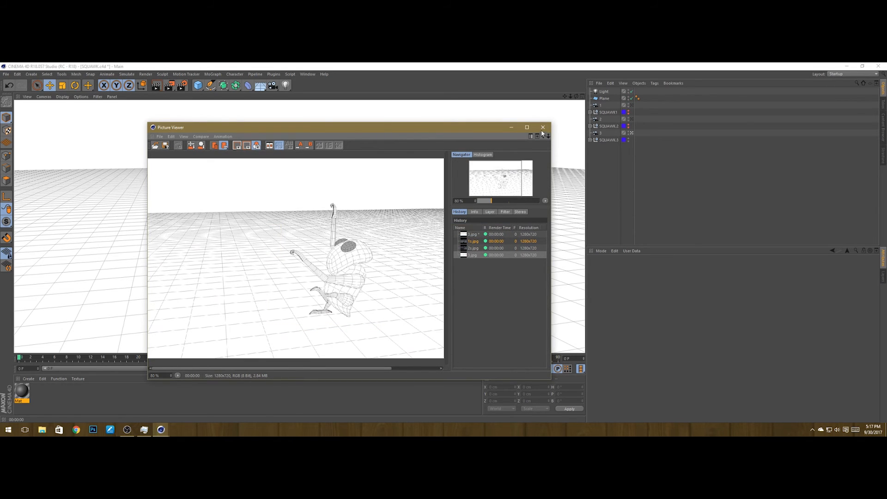
{"action": "left_click", "coordinate": [542, 131]}
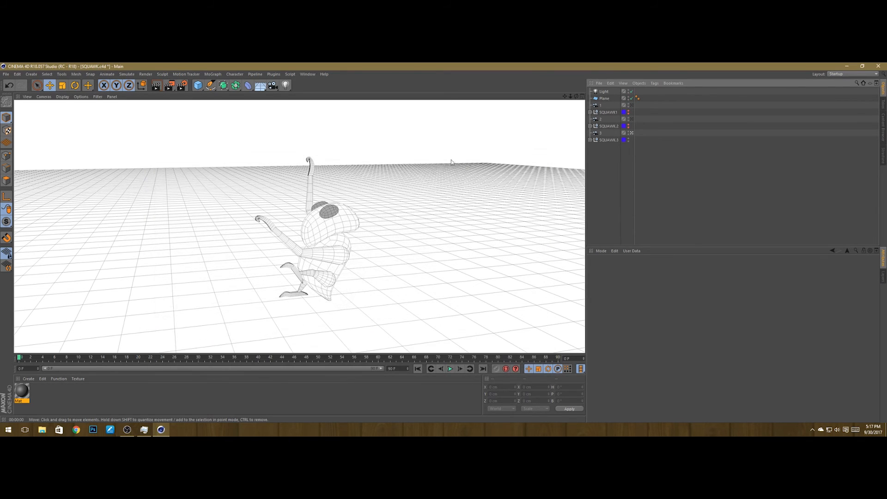
Step: Reopen Render Settings and turn Illumination back on in the Cel Renderer settings
{"action": "left_click", "coordinate": [182, 86]}
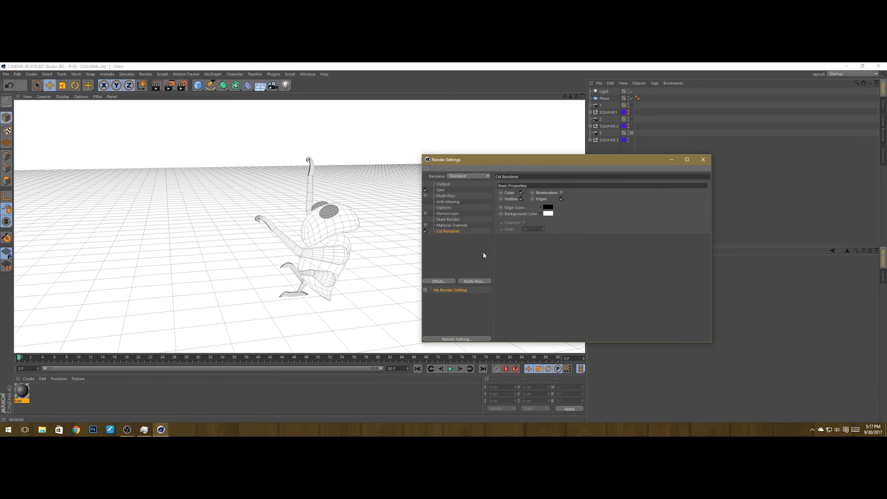
{"action": "left_click", "coordinate": [445, 233]}
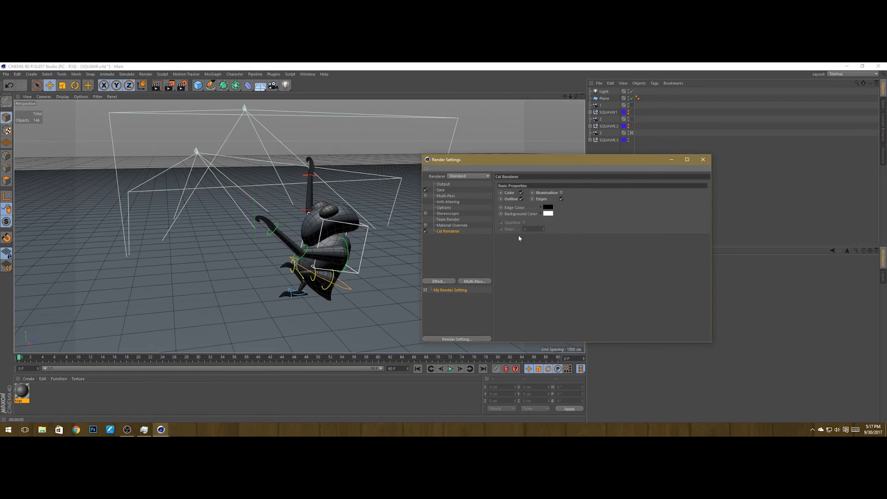
{"action": "left_click", "coordinate": [561, 192]}
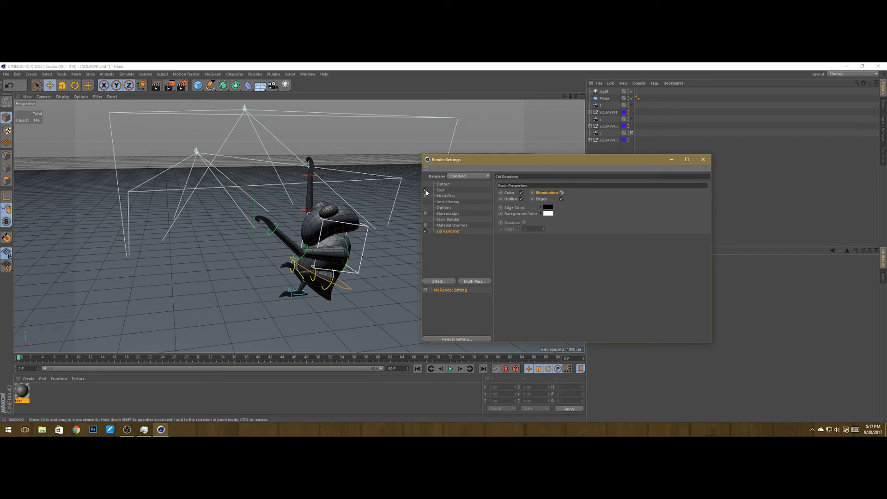
Step: Set the Save output file name to 3s in the SQUAWK poses folder
{"action": "left_click", "coordinate": [439, 191]}
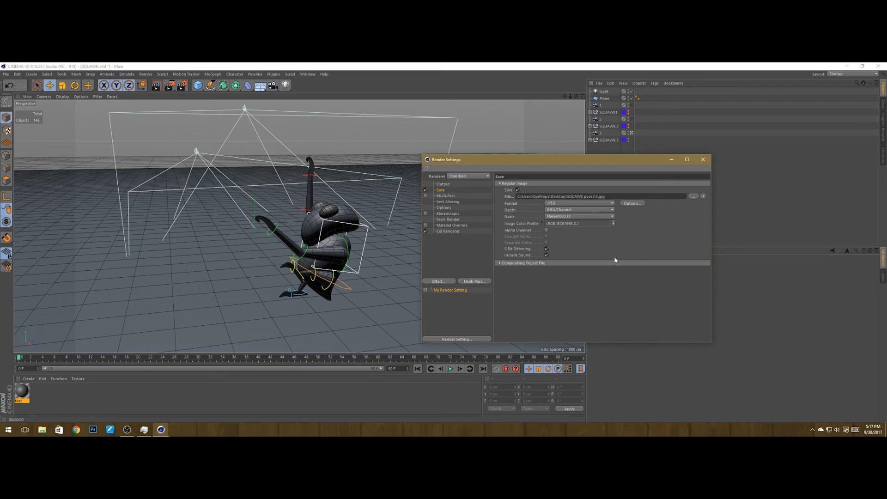
{"action": "left_click", "coordinate": [694, 196]}
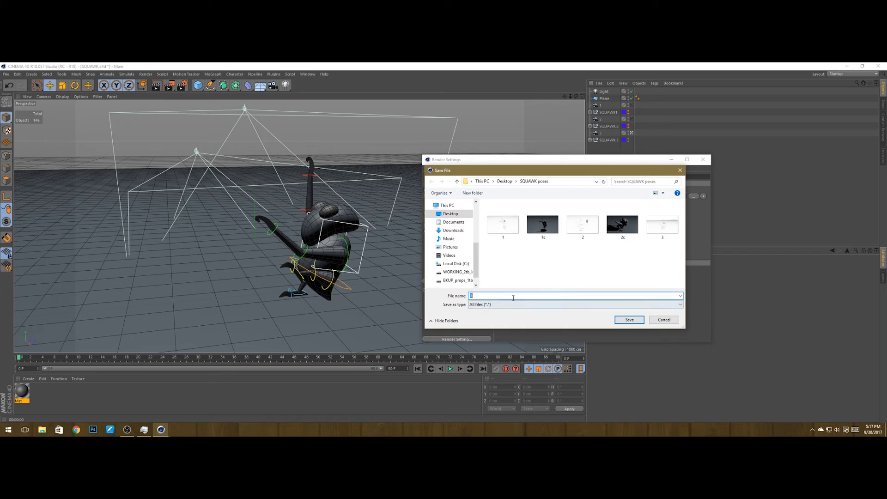
{"action": "type", "text": "3s"}
{"action": "left_click", "coordinate": [640, 319]}
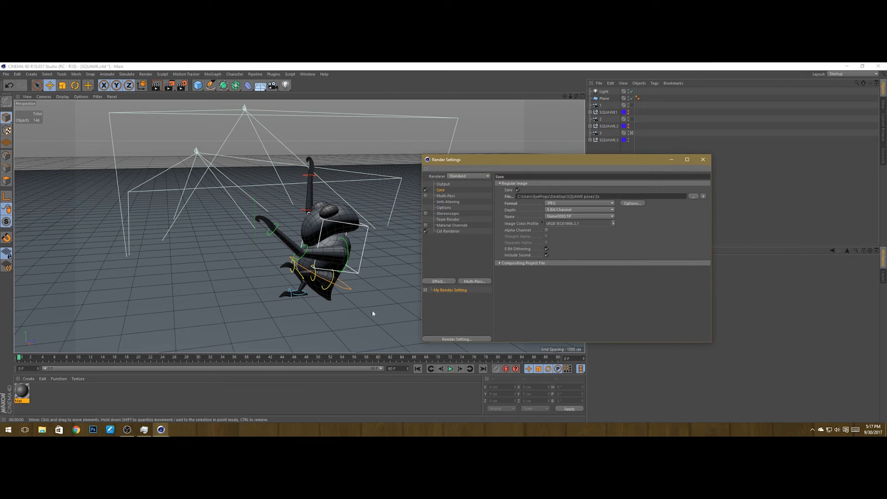
Step: Preview the shaded render in the viewport and close Render Settings
{"action": "left_click_drag", "start_coordinate": [647, 165], "coordinate": [610, 168]}
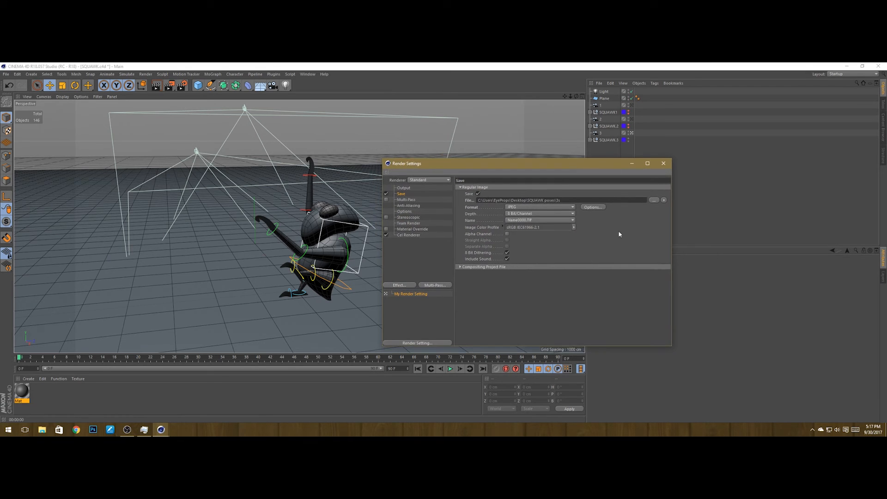
{"action": "key", "text": "ctrl+r"}
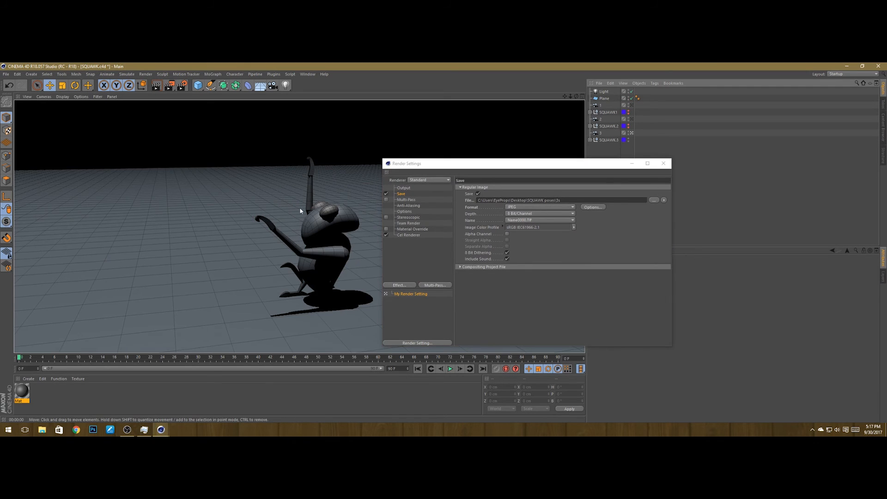
{"action": "left_click", "coordinate": [663, 163]}
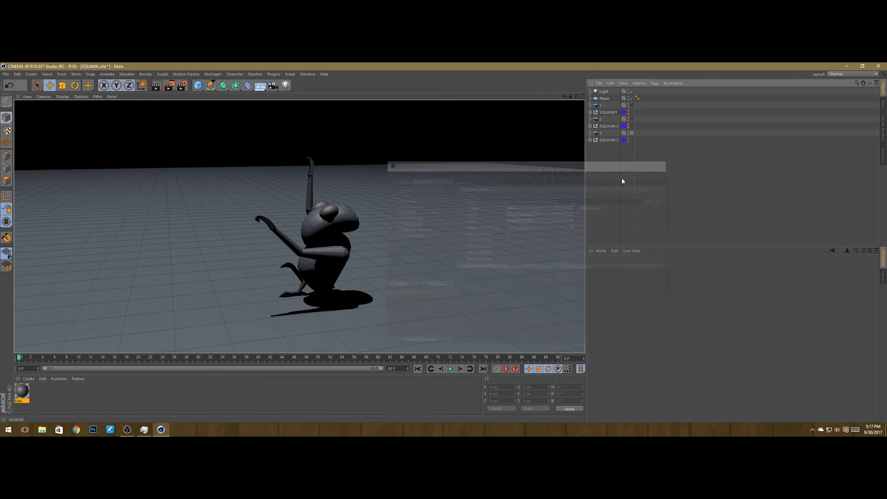
Step: Render the shaded view to the Picture Viewer, save the project, and close the viewer
{"action": "left_click", "coordinate": [169, 85]}
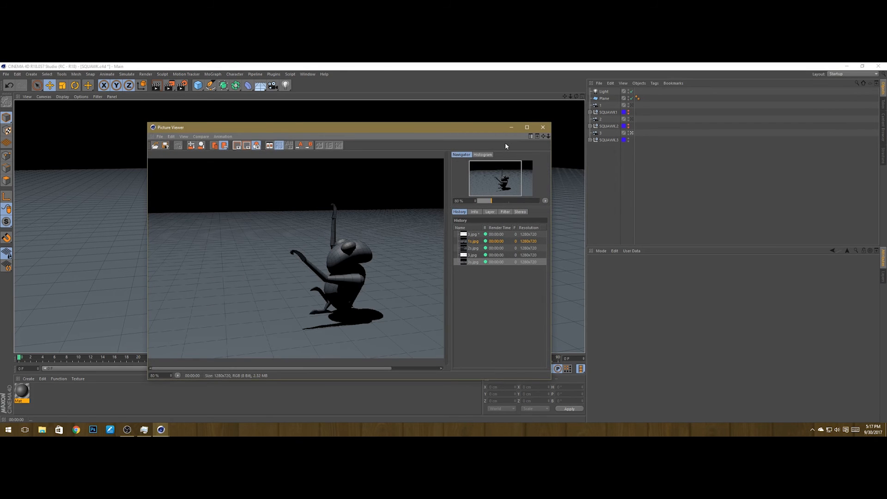
{"action": "key", "text": "ctrl+s"}
{"action": "left_click", "coordinate": [536, 130]}
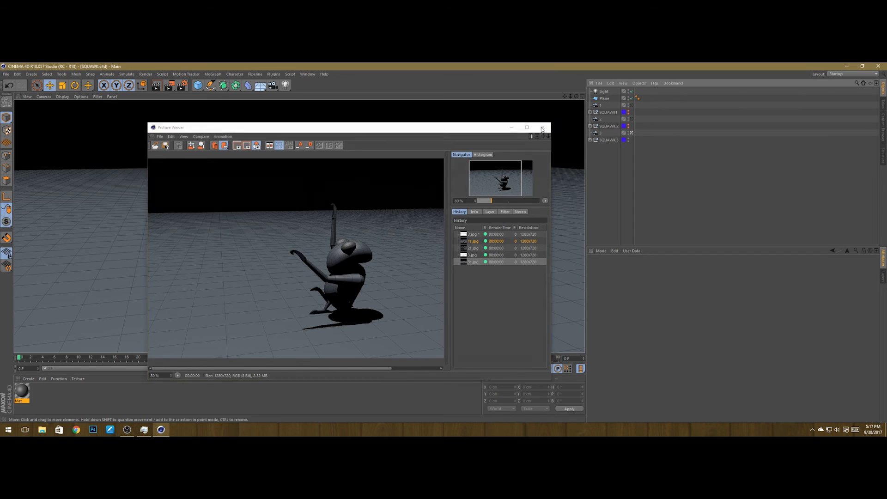
Step: Minimize Cinema 4D, dismiss Task Manager, and open the SQUAWK poses folder from the desktop
{"action": "left_click", "coordinate": [601, 204]}
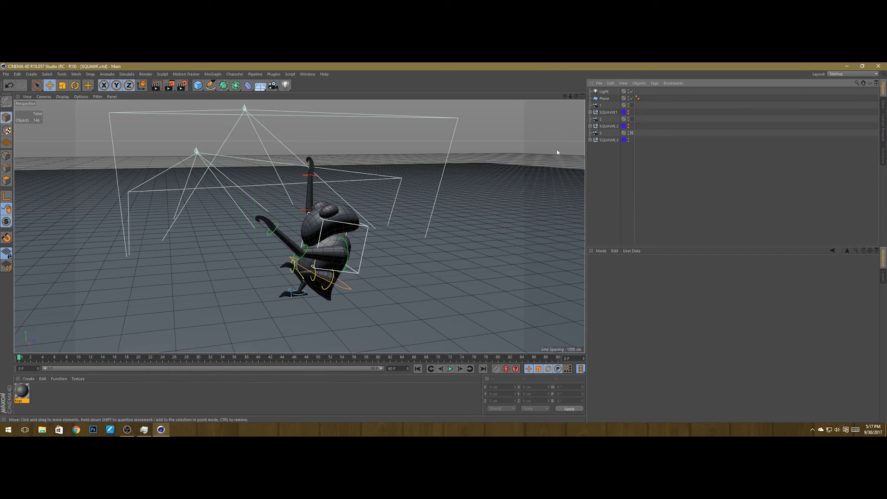
{"action": "left_click", "coordinate": [846, 66]}
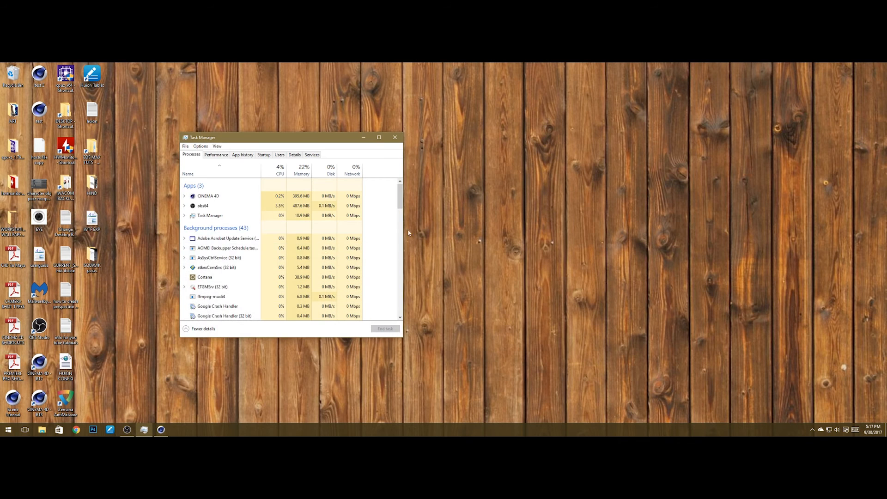
{"action": "left_click", "coordinate": [394, 137]}
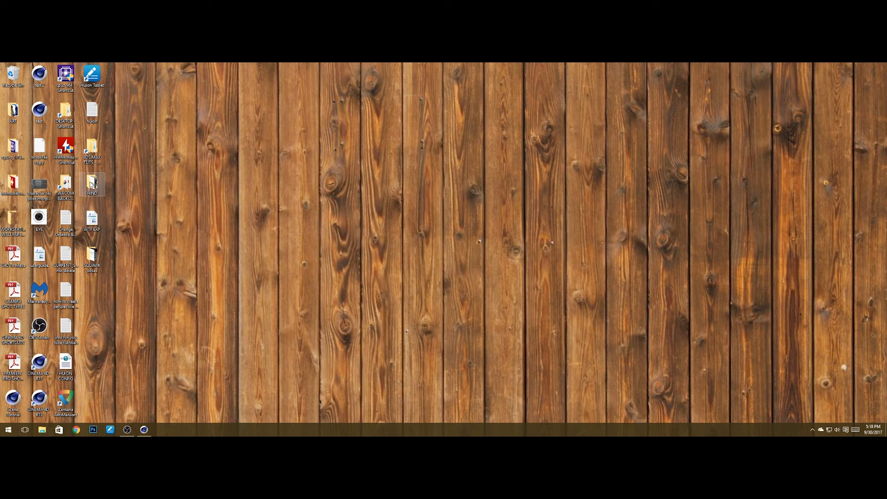
{"action": "double_click", "coordinate": [95, 260]}
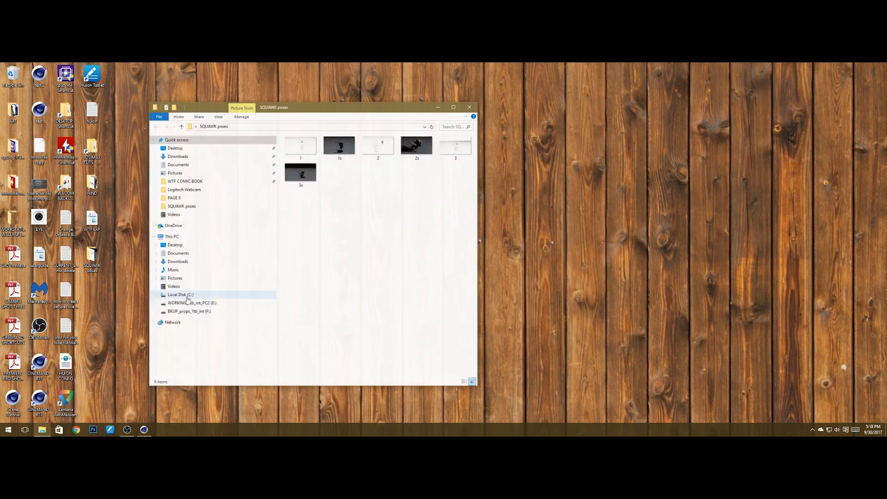
Step: Open the first rendered JPEG in Photos and step through all six outline and shaded pose images
{"action": "double_click", "coordinate": [299, 147]}
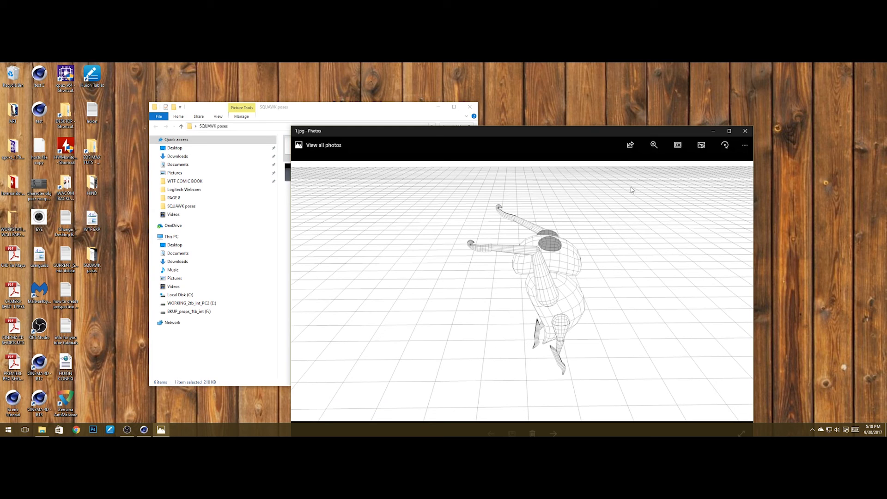
{"action": "left_click_drag", "start_coordinate": [596, 131], "coordinate": [655, 95]}
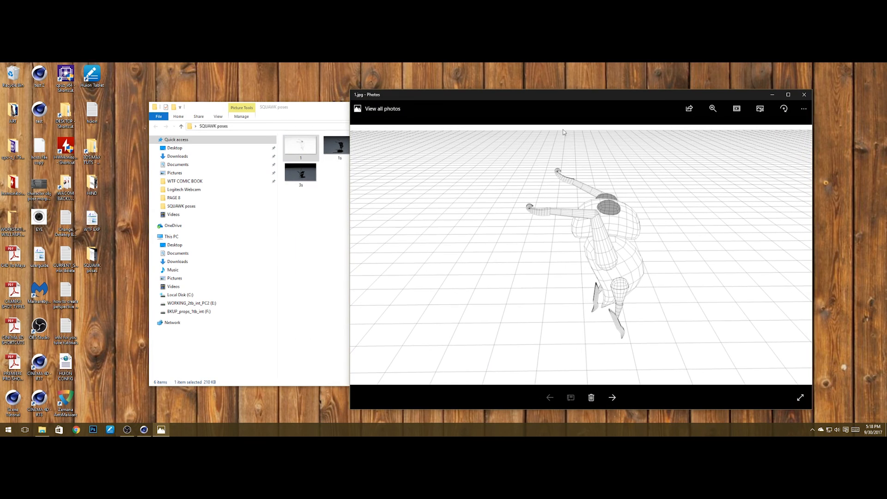
{"action": "left_click", "coordinate": [611, 397]}
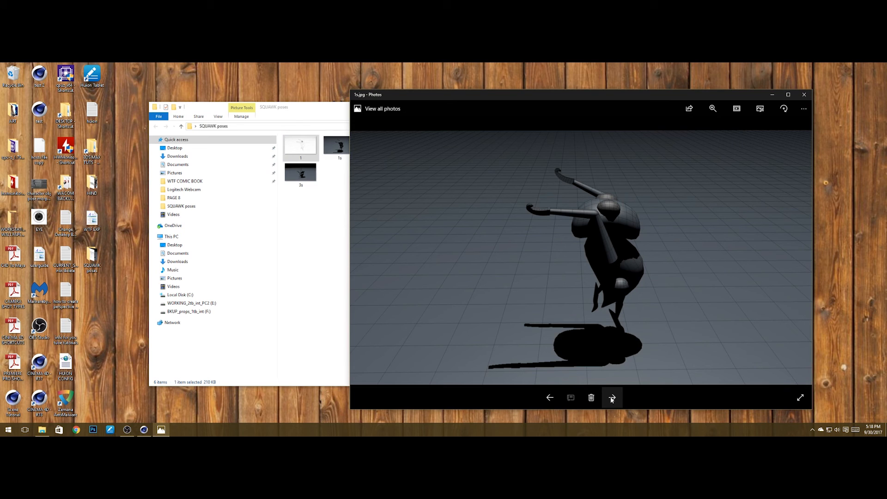
{"action": "left_click_drag", "start_coordinate": [312, 114], "coordinate": [177, 121]}
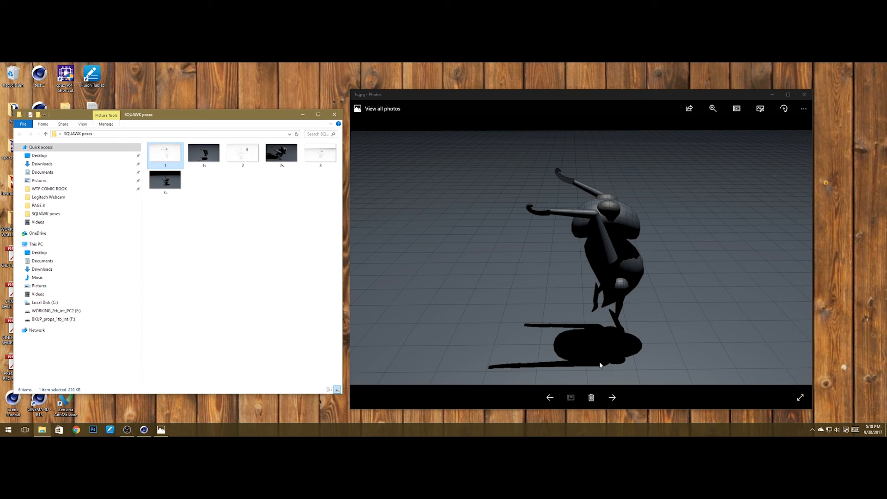
{"action": "left_click", "coordinate": [612, 397]}
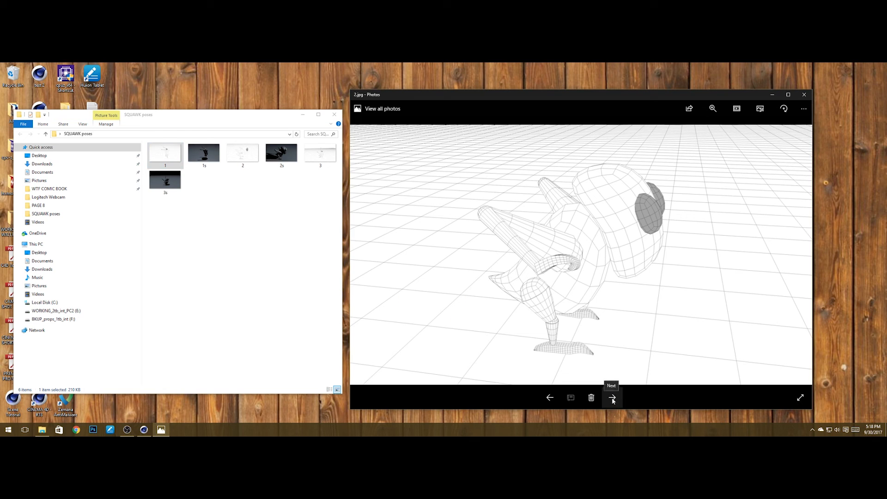
{"action": "left_click", "coordinate": [613, 398]}
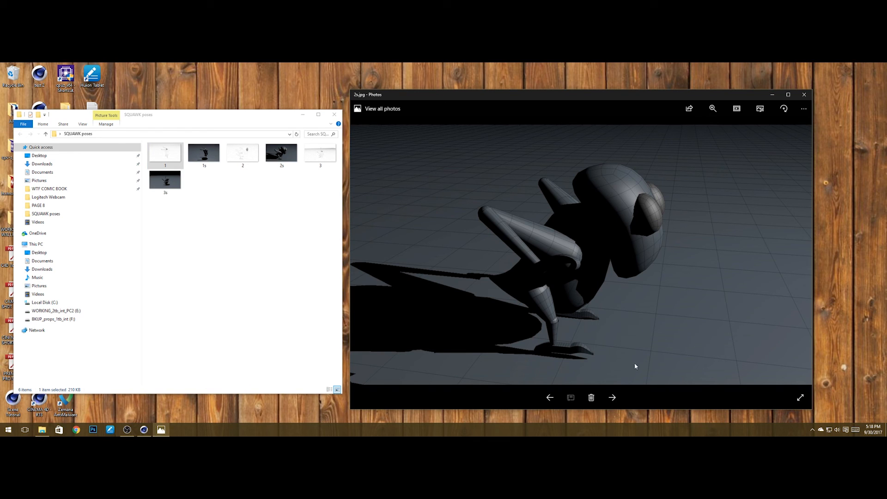
{"action": "left_click", "coordinate": [610, 398]}
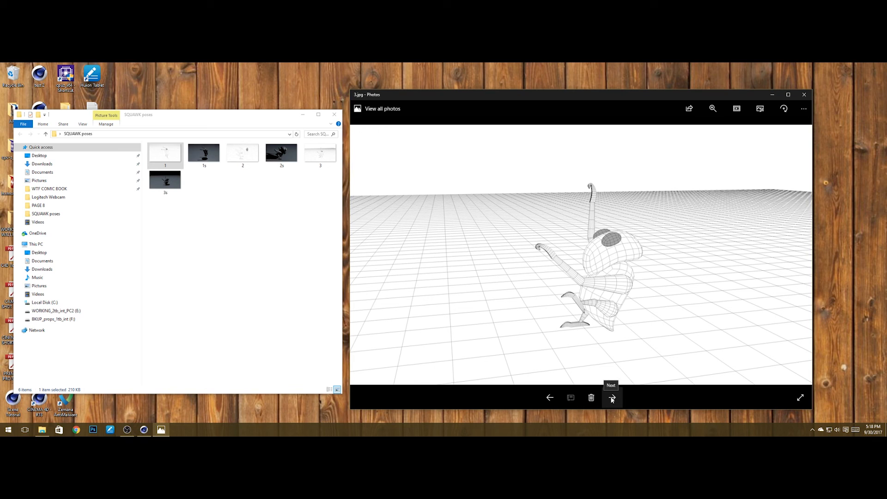
{"action": "left_click", "coordinate": [611, 398]}
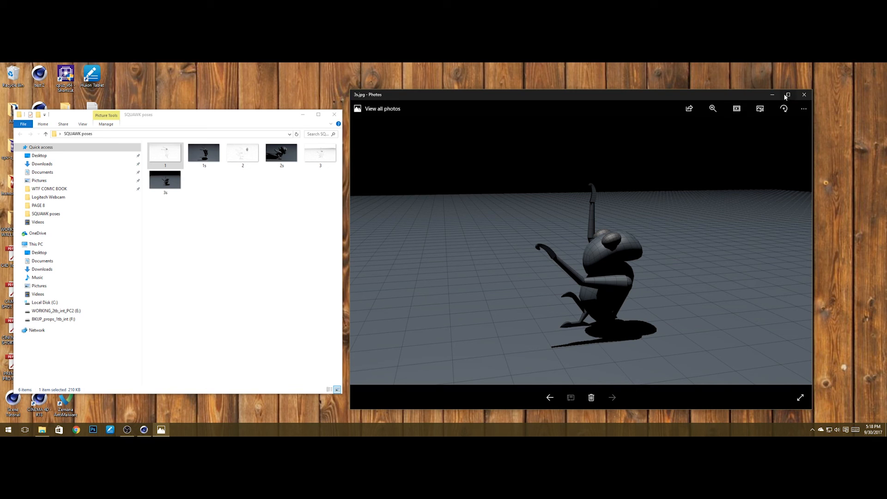
Step: Close the Photos viewer and the SQUAWK poses folder window
{"action": "left_click", "coordinate": [804, 95]}
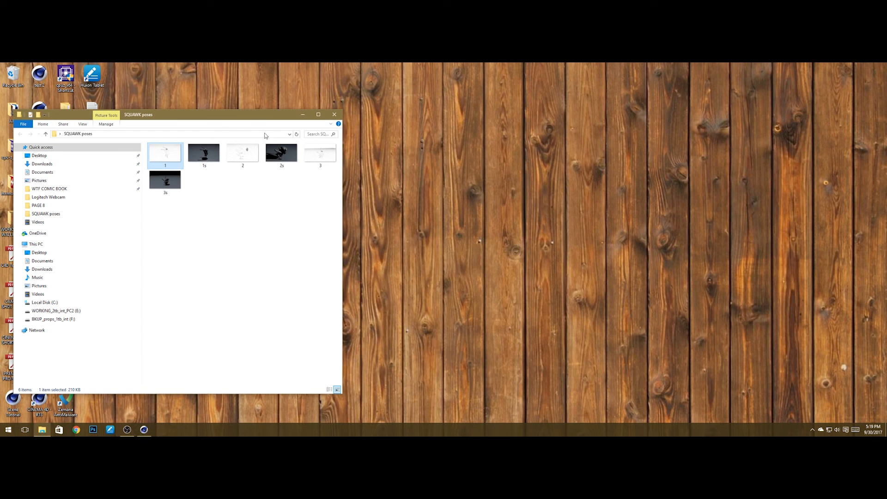
{"action": "left_click_drag", "start_coordinate": [249, 115], "coordinate": [499, 117]}
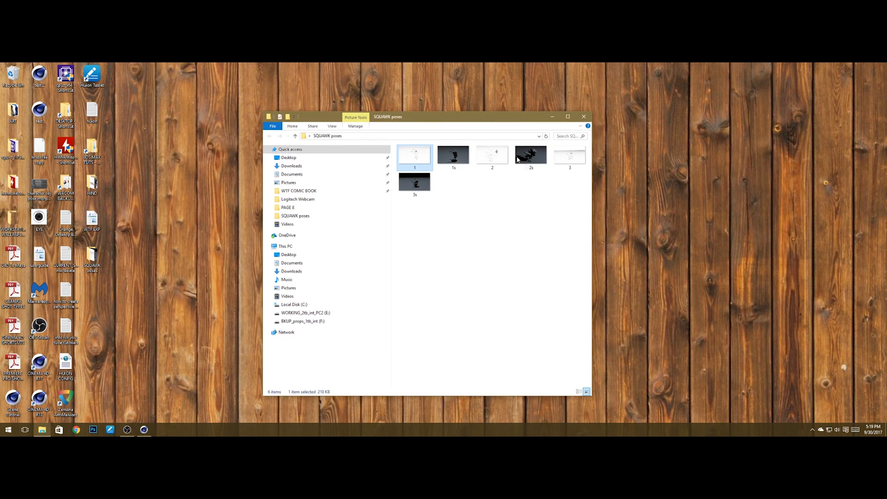
{"action": "left_click", "coordinate": [584, 117]}
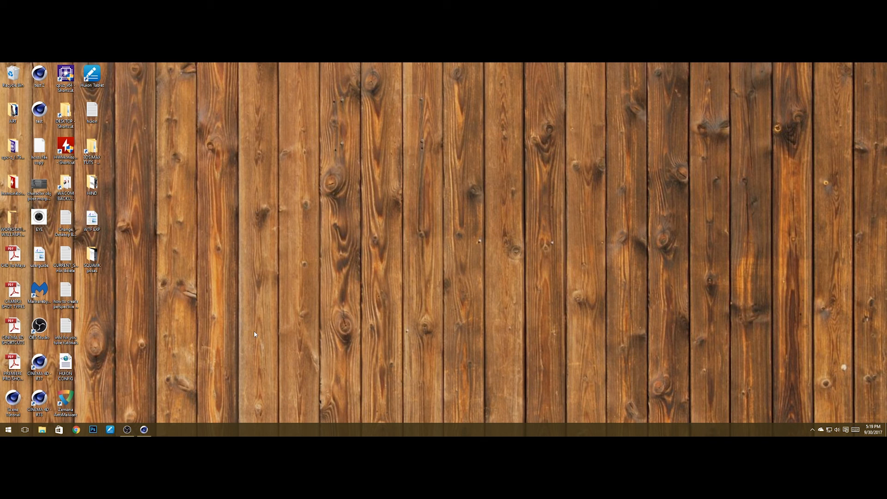